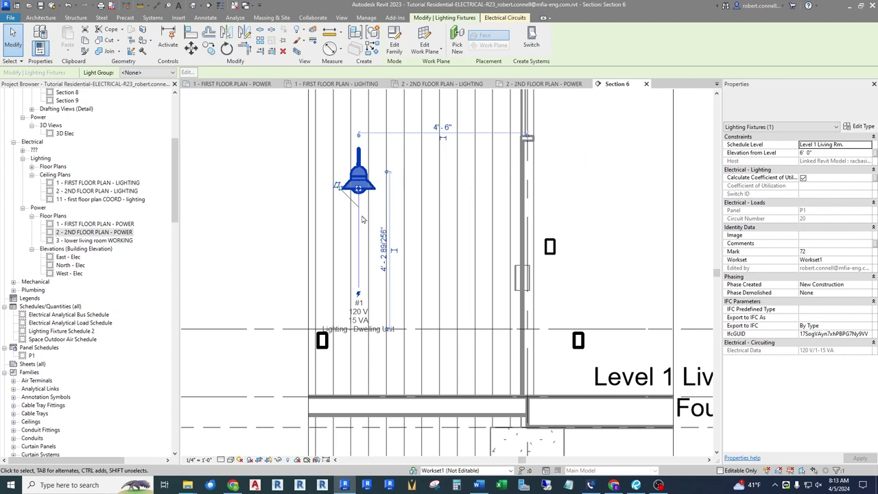
Step: On the first floor lighting plan, reshape the L4–L6 wire into a smoother arc
{"action": "key", "text": "Escape"}
{"action": "key", "text": "ctrl+Tab"}
{"action": "scroll", "coordinate": [414, 262], "scroll_direction": "up", "scroll_amount": 5}
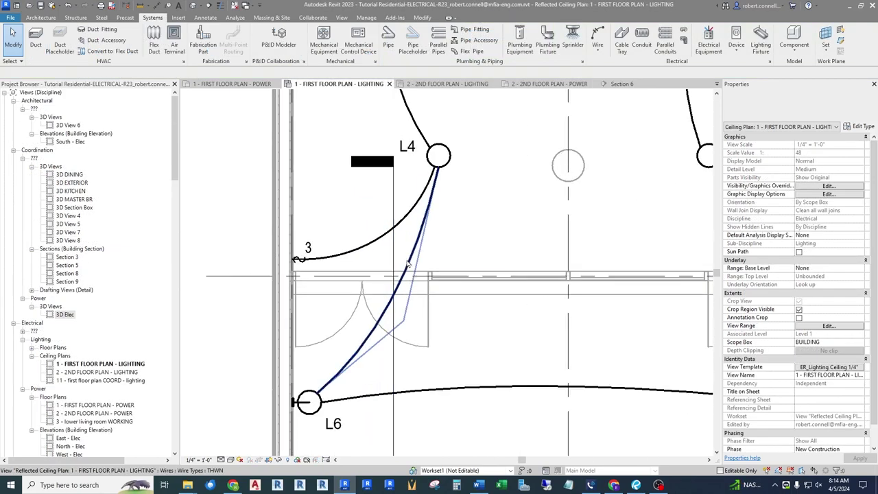
{"action": "left_click", "coordinate": [414, 261]}
{"action": "left_click_drag", "start_coordinate": [406, 321], "coordinate": [449, 302]}
{"action": "key", "text": "Escape"}
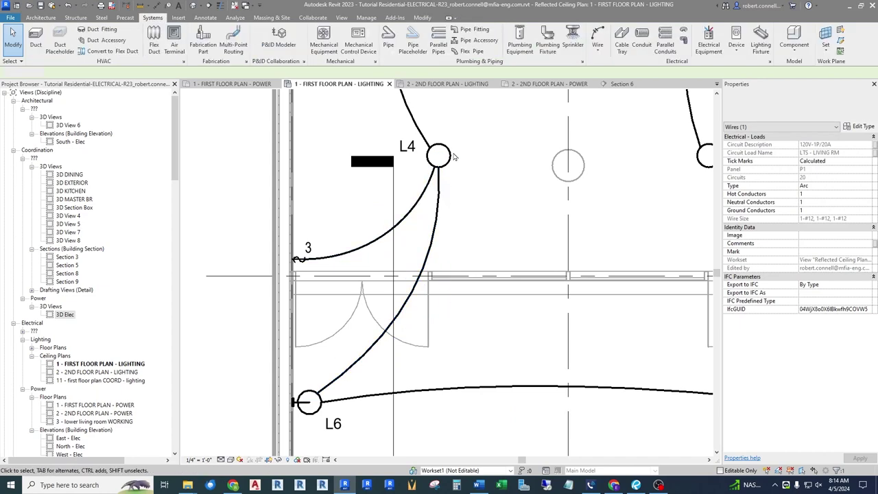
Step: Pull the end of the wire leaving fixture L4 off the fixture
{"action": "scroll", "coordinate": [434, 144], "scroll_direction": "up", "scroll_amount": 2}
{"action": "scroll", "coordinate": [433, 161], "scroll_direction": "up", "scroll_amount": 4}
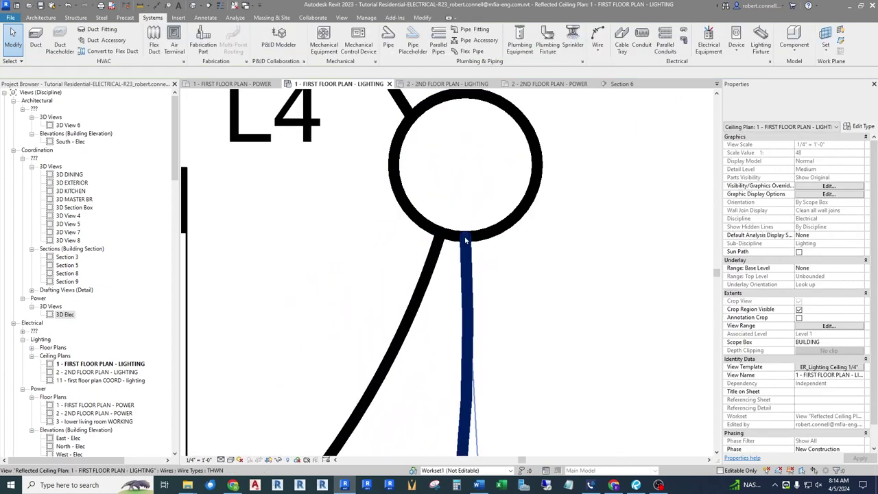
{"action": "left_click", "coordinate": [465, 240]}
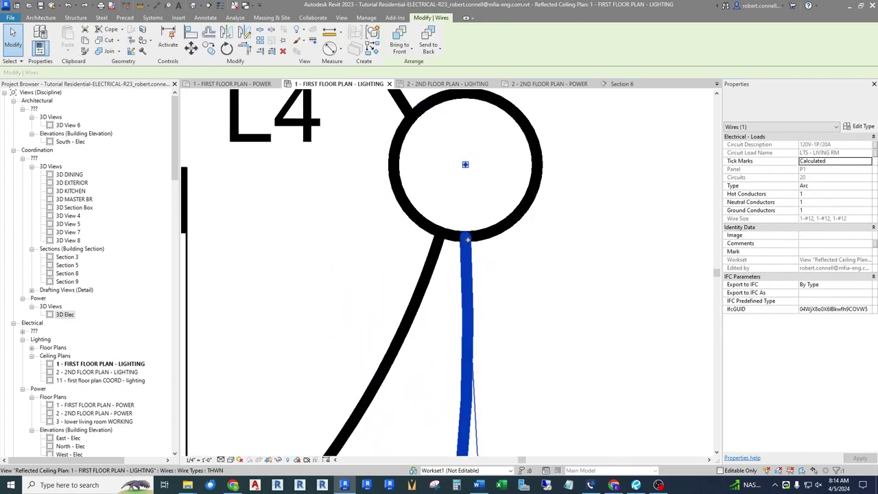
{"action": "left_click_drag", "start_coordinate": [468, 240], "coordinate": [506, 243]}
{"action": "key", "text": "Escape"}
Step: Adjust the end of the home-run wire at fixture L11
{"action": "scroll", "coordinate": [434, 212], "scroll_direction": "down", "scroll_amount": 3}
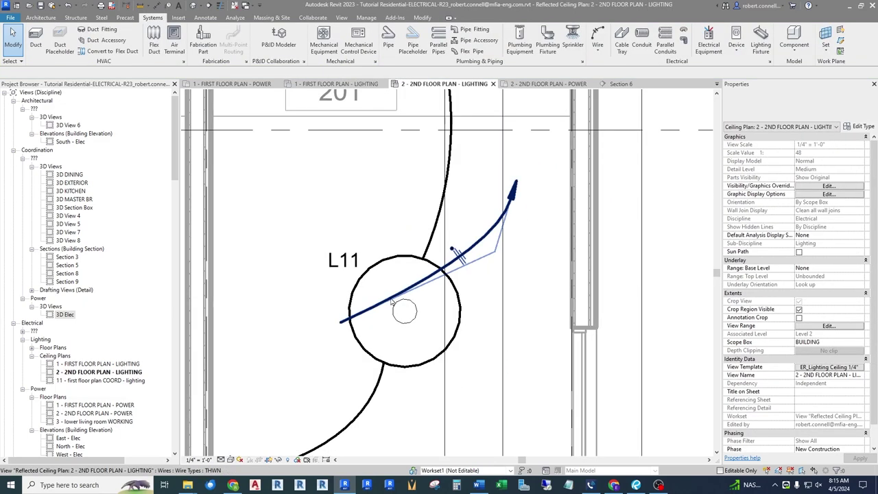
{"action": "left_click", "coordinate": [474, 254]}
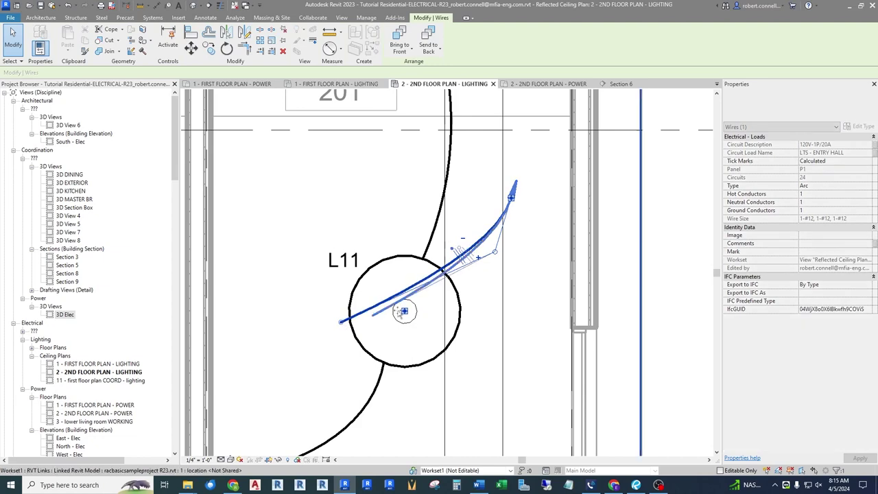
{"action": "left_click_drag", "start_coordinate": [404, 311], "coordinate": [405, 312]}
{"action": "key", "text": "Escape"}
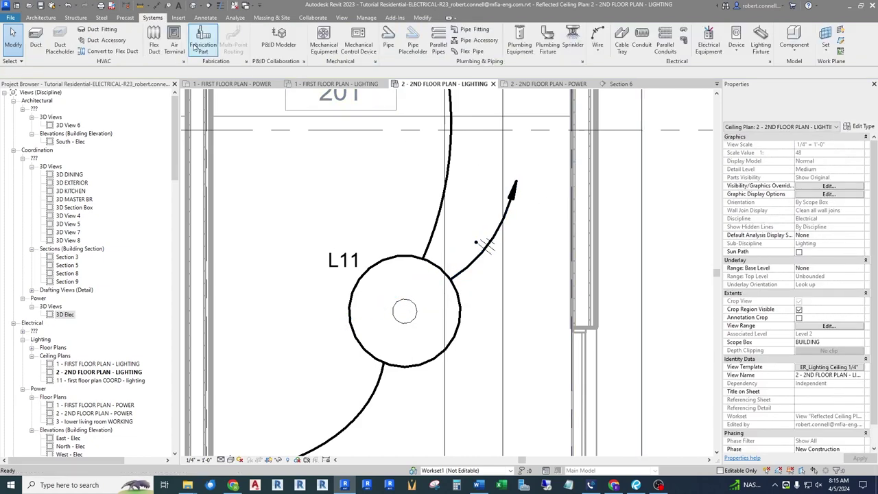
Step: Add a 'DN' text note beside the home-run arrow
{"action": "left_click", "coordinate": [179, 5]}
{"action": "left_click", "coordinate": [513, 160]}
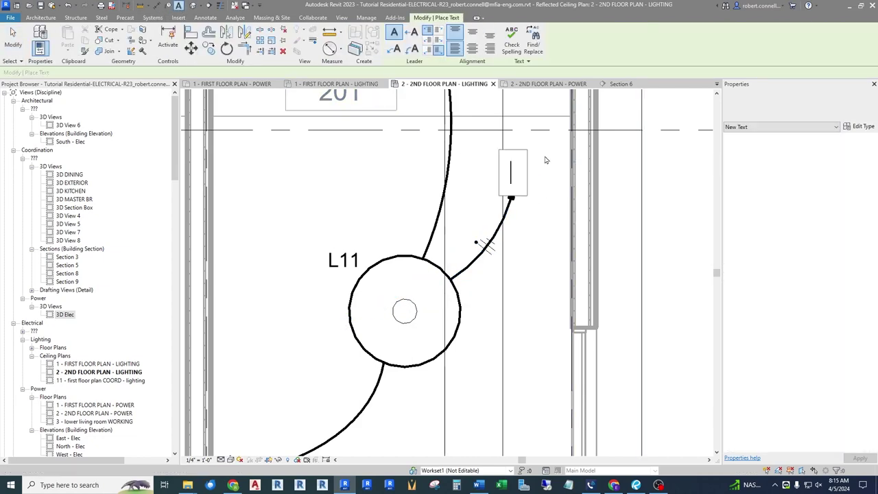
{"action": "type", "text": "DN"}
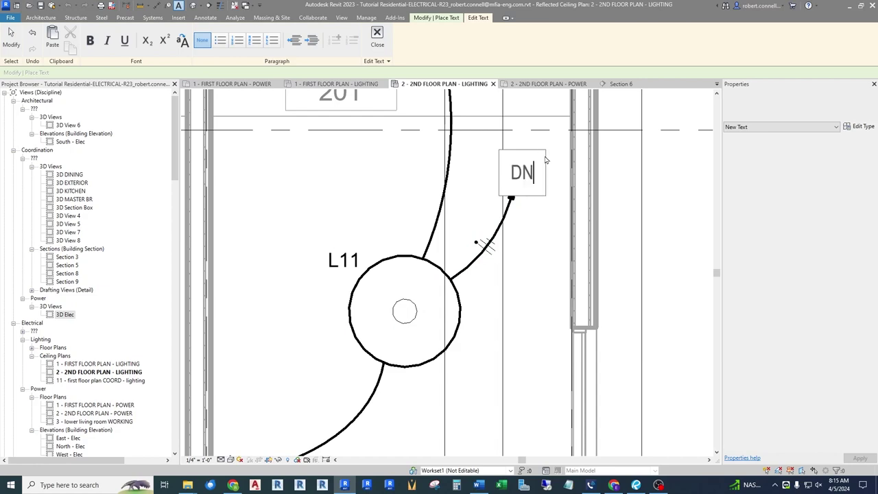
{"action": "left_click", "coordinate": [548, 214]}
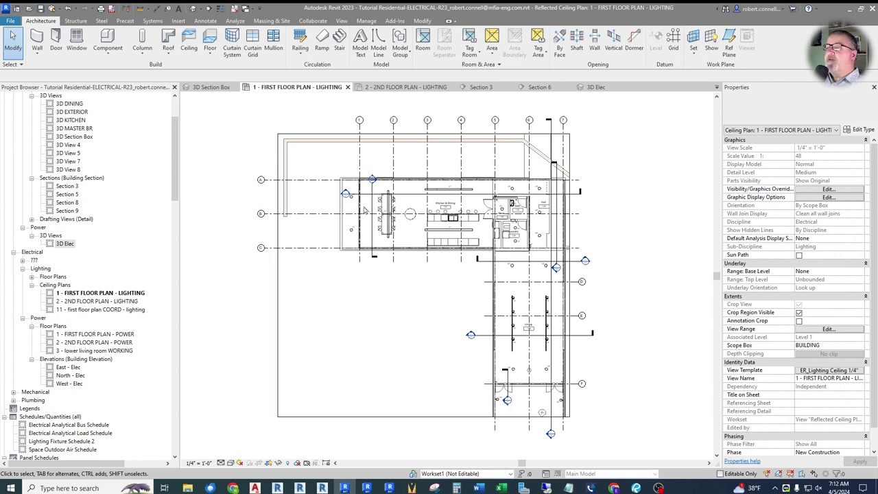
{"action": "scroll", "coordinate": [366, 206], "scroll_direction": "up", "scroll_amount": 5}
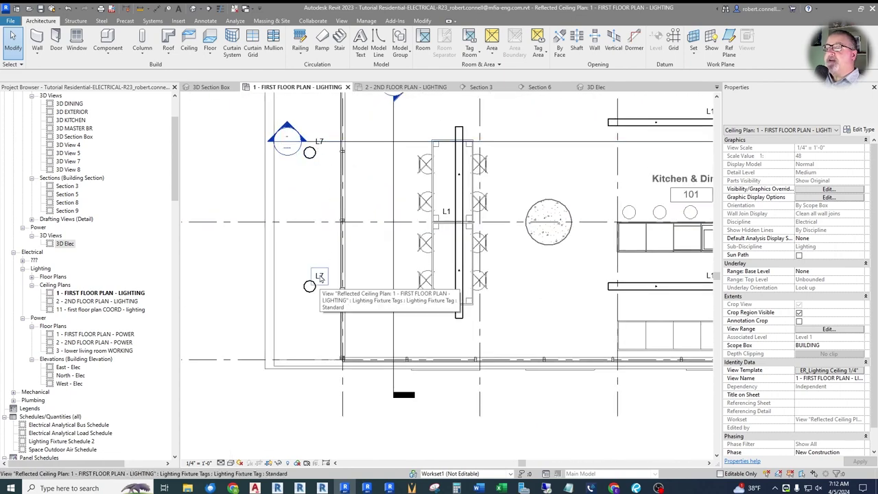
{"action": "scroll", "coordinate": [410, 336], "scroll_direction": "down", "scroll_amount": 5}
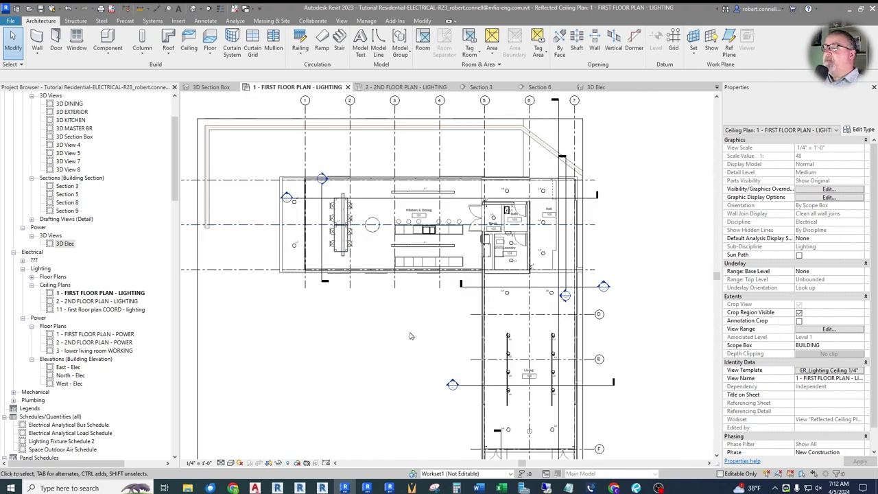
{"action": "scroll", "coordinate": [410, 336], "scroll_direction": "up", "scroll_amount": 2}
{"action": "scroll", "coordinate": [356, 299], "scroll_direction": "down", "scroll_amount": 1}
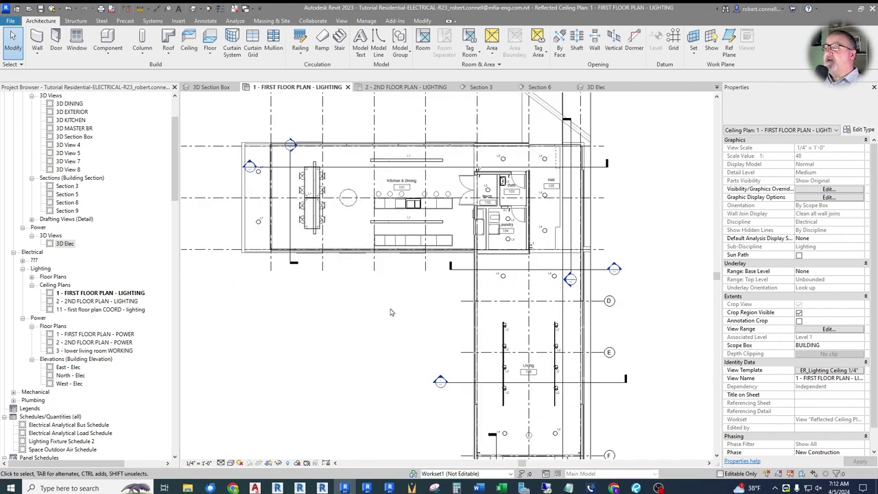
{"action": "scroll", "coordinate": [505, 175], "scroll_direction": "up", "scroll_amount": 6}
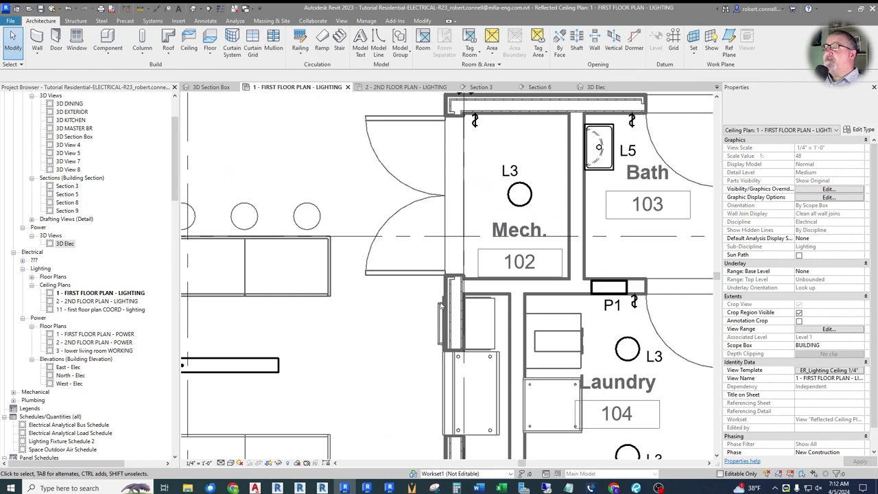
{"action": "scroll", "coordinate": [441, 245], "scroll_direction": "down", "scroll_amount": 2}
{"action": "scroll", "coordinate": [440, 246], "scroll_direction": "up", "scroll_amount": 2}
{"action": "scroll", "coordinate": [441, 246], "scroll_direction": "down", "scroll_amount": 8}
{"action": "scroll", "coordinate": [430, 313], "scroll_direction": "up", "scroll_amount": 3}
{"action": "scroll", "coordinate": [432, 295], "scroll_direction": "down", "scroll_amount": 3}
{"action": "scroll", "coordinate": [435, 275], "scroll_direction": "up", "scroll_amount": 3}
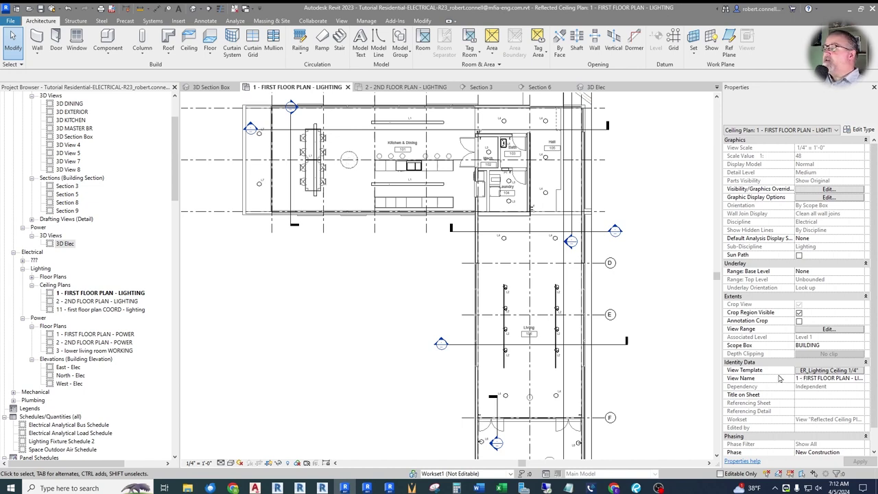
Step: Turn on Halftone for racbasicsampleproject R23.rvt in the ER_Lighting Ceiling 1/4" template's Revit Links overrides
{"action": "left_click", "coordinate": [827, 372]}
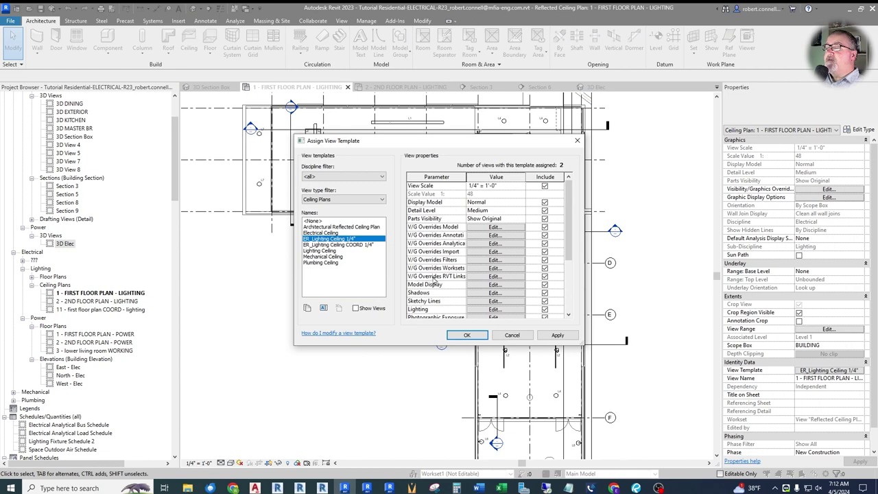
{"action": "left_click", "coordinate": [485, 276]}
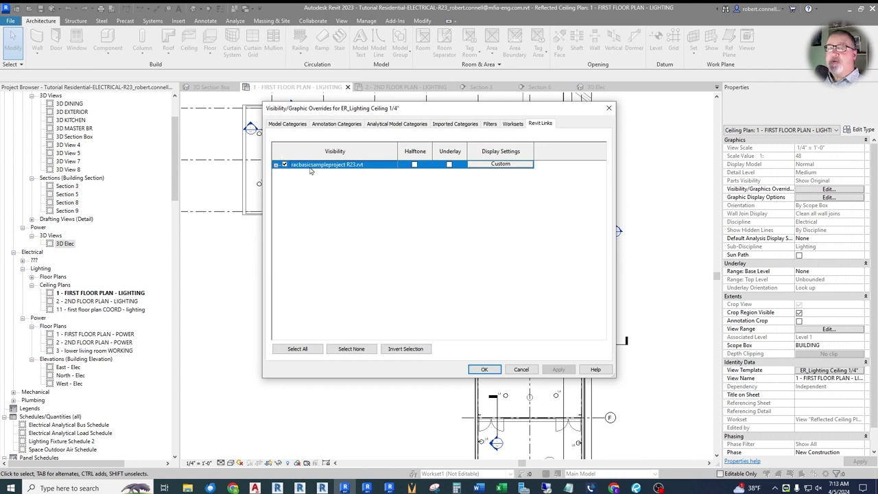
{"action": "left_click", "coordinate": [415, 165]}
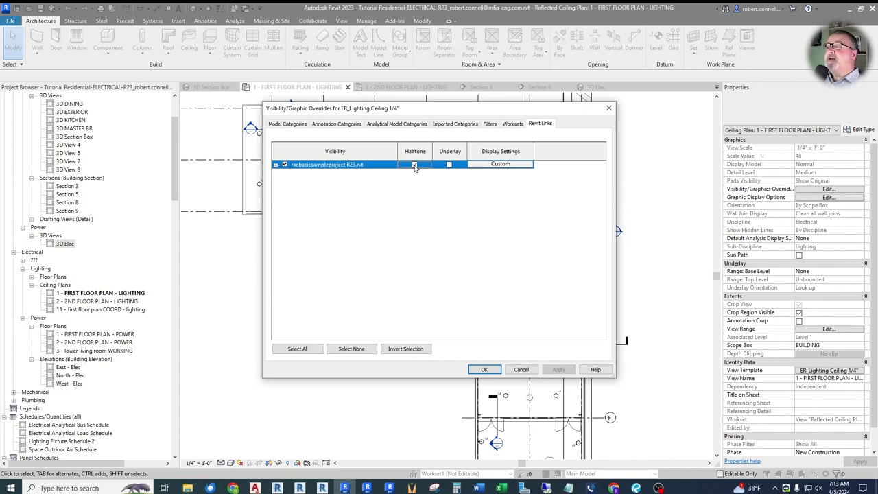
{"action": "left_click", "coordinate": [483, 367]}
{"action": "left_click", "coordinate": [468, 337]}
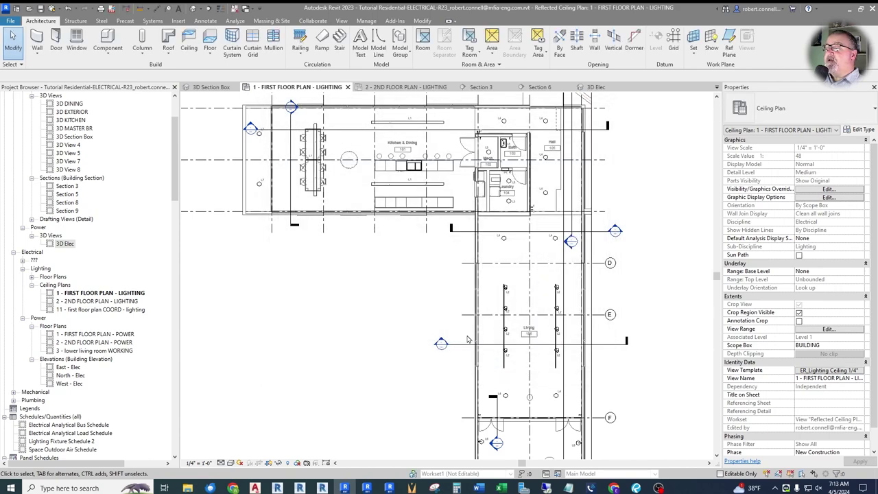
Step: Lighten the halftone brightness to 13 in the Halftone/Underlay settings
{"action": "scroll", "coordinate": [492, 211], "scroll_direction": "up", "scroll_amount": 3}
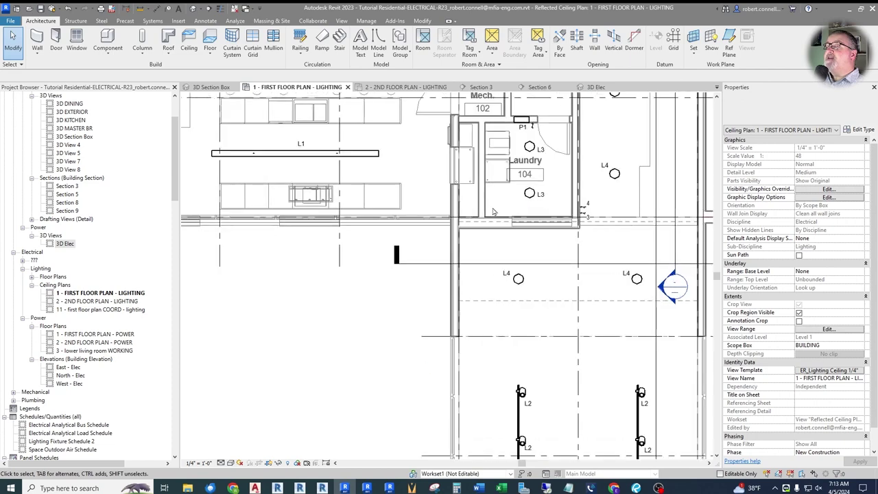
{"action": "scroll", "coordinate": [492, 212], "scroll_direction": "up", "scroll_amount": 3}
{"action": "scroll", "coordinate": [440, 204], "scroll_direction": "down", "scroll_amount": 5}
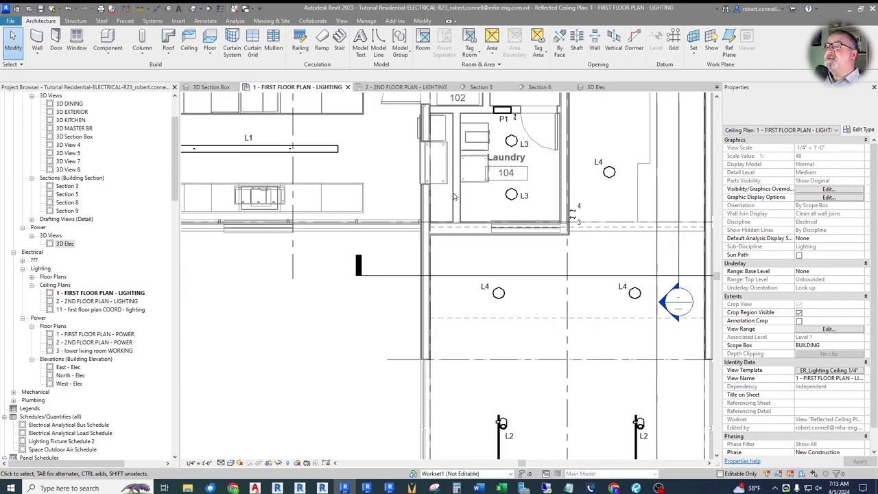
{"action": "scroll", "coordinate": [437, 131], "scroll_direction": "up", "scroll_amount": 2}
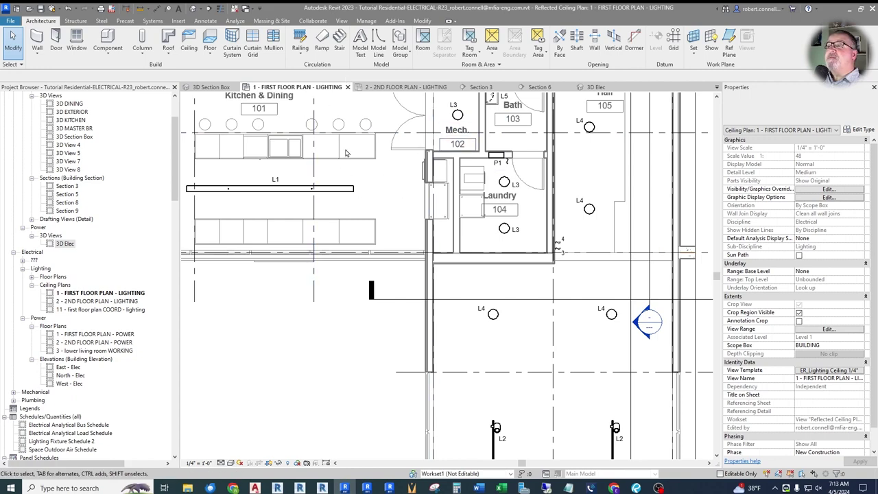
{"action": "left_click", "coordinate": [366, 21]}
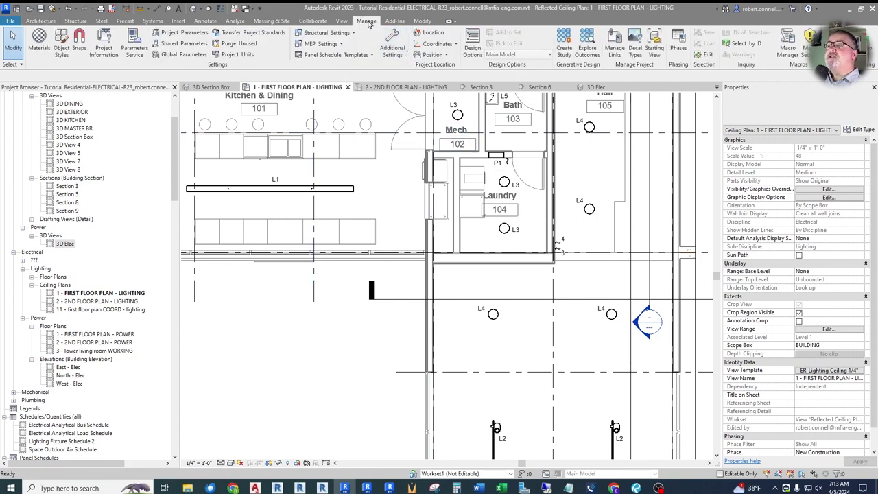
{"action": "left_click", "coordinate": [398, 48]}
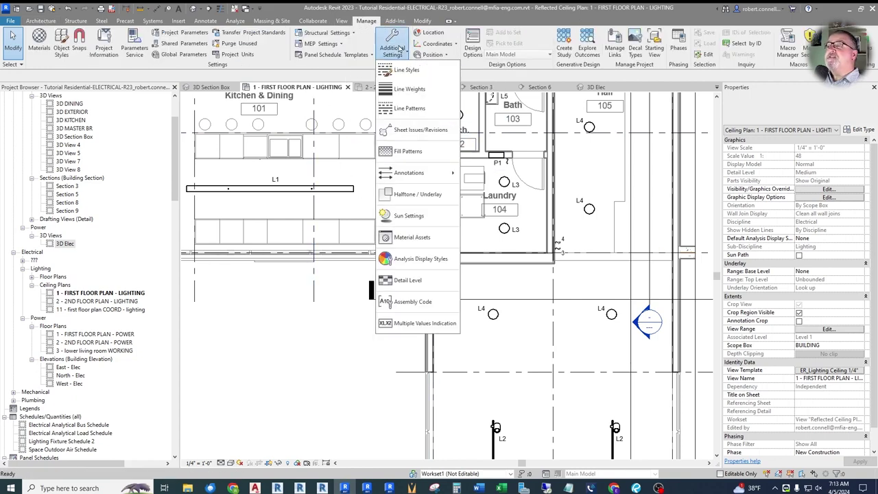
{"action": "left_click", "coordinate": [411, 196]}
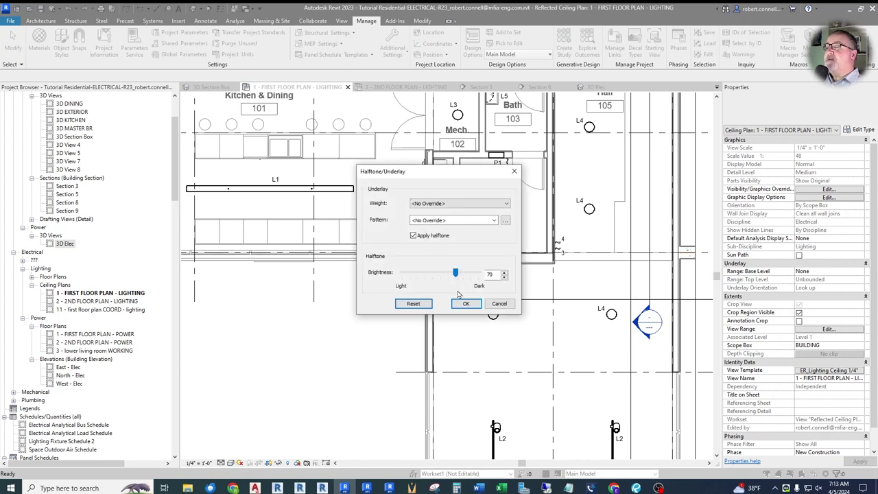
{"action": "left_click_drag", "start_coordinate": [455, 276], "coordinate": [412, 275]}
{"action": "left_click", "coordinate": [467, 304]}
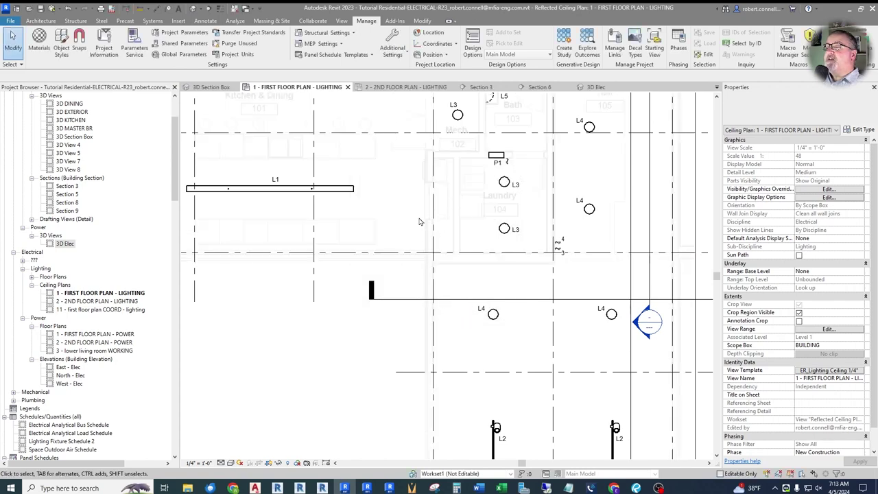
Step: Change the halftone brightness to 50 and apply it
{"action": "left_click", "coordinate": [392, 45]}
{"action": "left_click", "coordinate": [410, 196]}
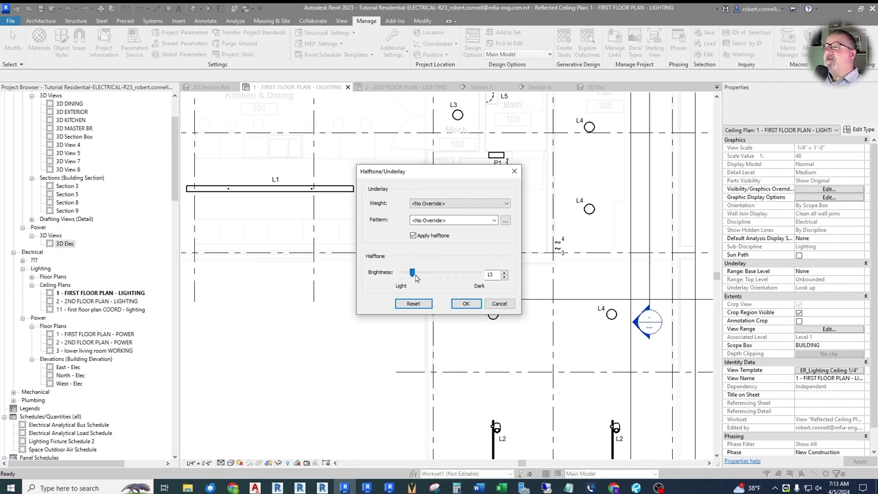
{"action": "left_click_drag", "start_coordinate": [415, 277], "coordinate": [448, 276]}
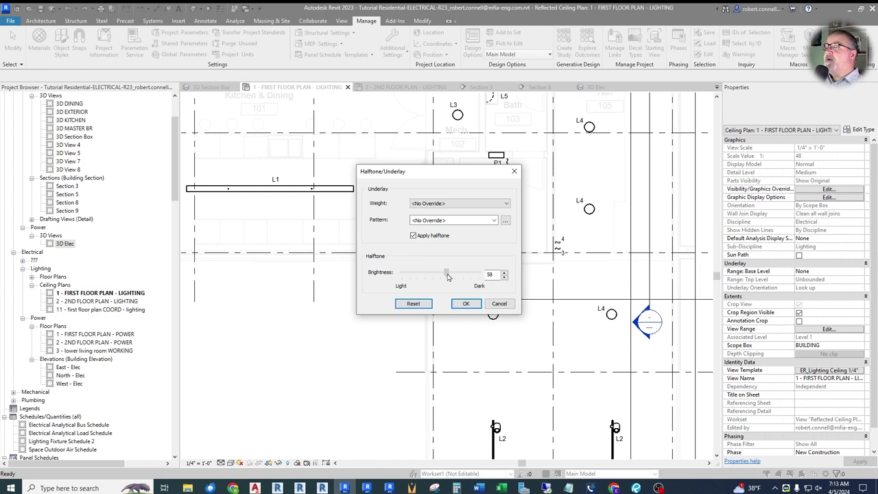
{"action": "left_click", "coordinate": [504, 277]}
{"action": "left_click", "coordinate": [465, 303]}
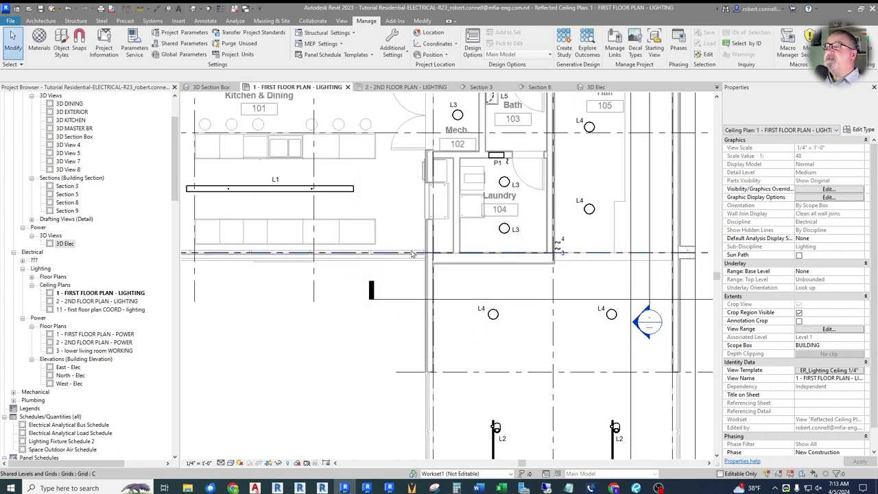
{"action": "scroll", "coordinate": [357, 227], "scroll_direction": "down", "scroll_amount": 5}
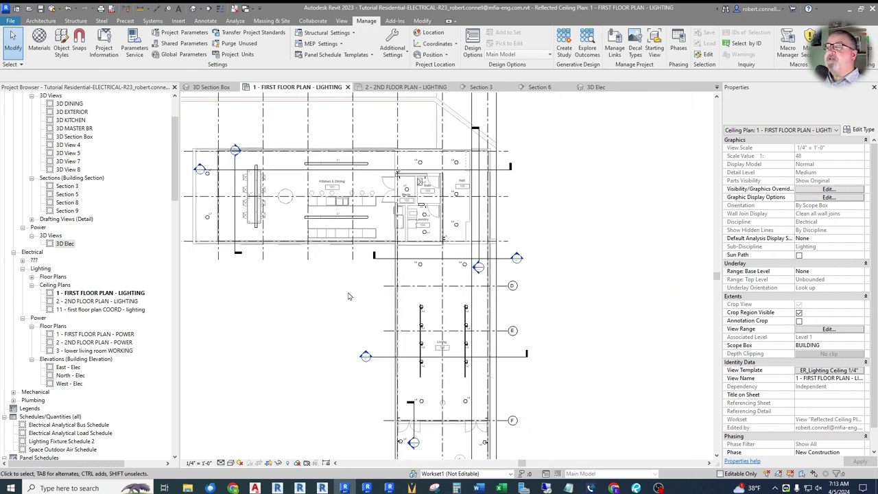
{"action": "scroll", "coordinate": [416, 183], "scroll_direction": "up", "scroll_amount": 8}
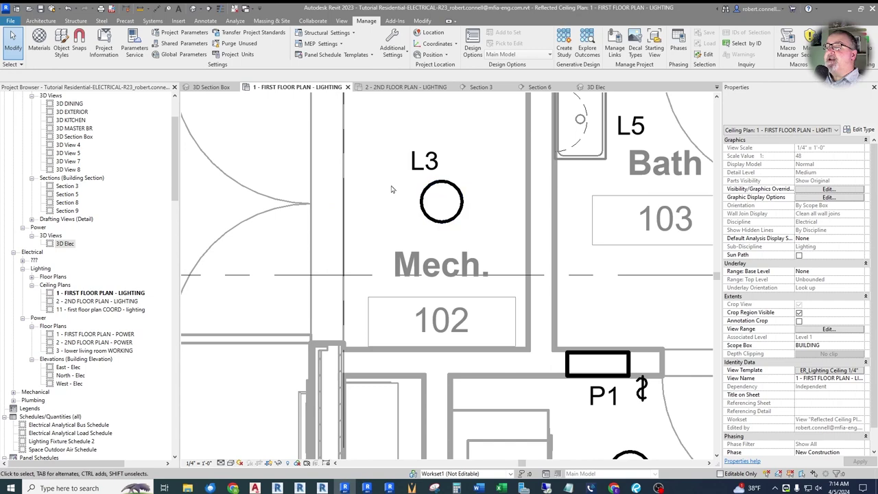
{"action": "scroll", "coordinate": [390, 190], "scroll_direction": "down", "scroll_amount": 2}
{"action": "scroll", "coordinate": [405, 186], "scroll_direction": "down", "scroll_amount": 5}
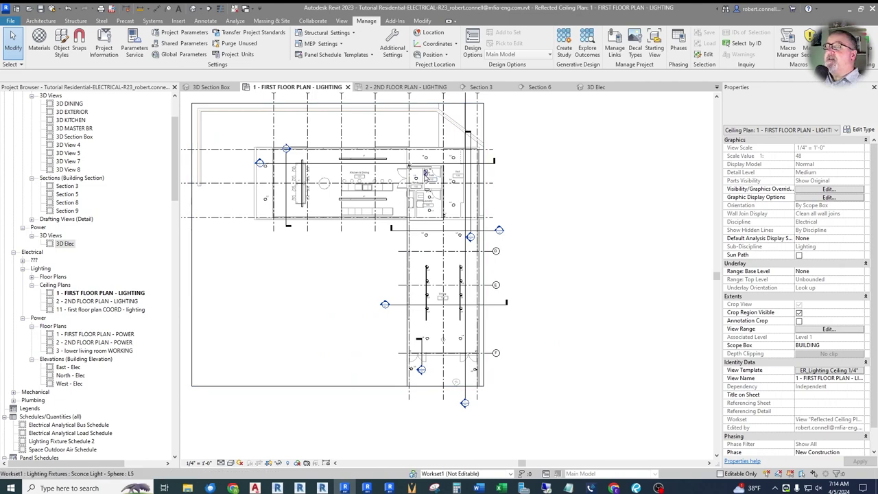
{"action": "scroll", "coordinate": [425, 174], "scroll_direction": "up", "scroll_amount": 6}
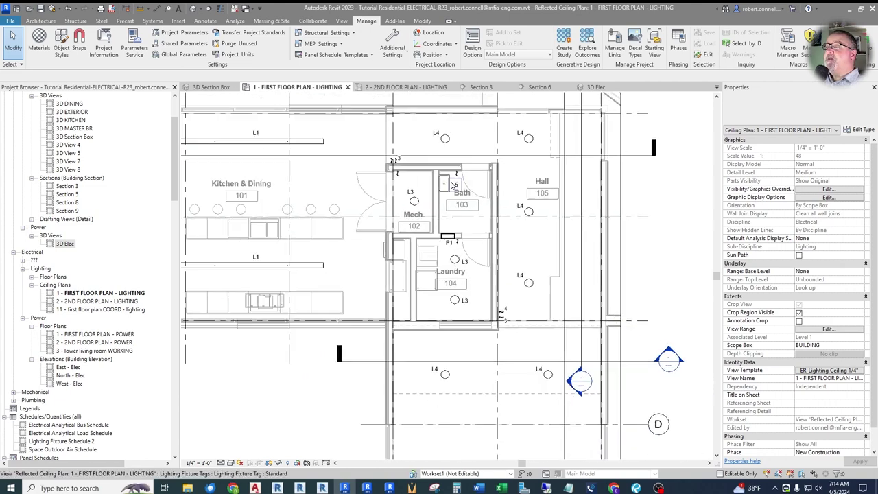
{"action": "scroll", "coordinate": [451, 183], "scroll_direction": "up", "scroll_amount": 8}
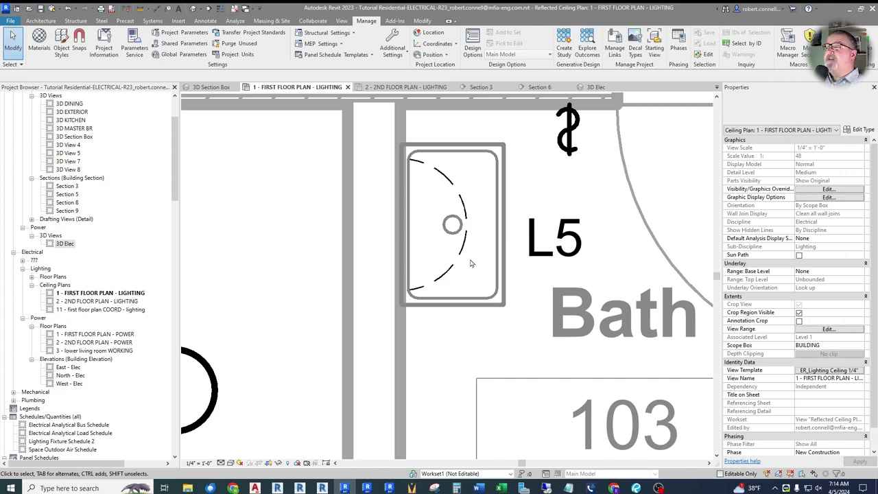
{"action": "scroll", "coordinate": [379, 257], "scroll_direction": "down", "scroll_amount": 1}
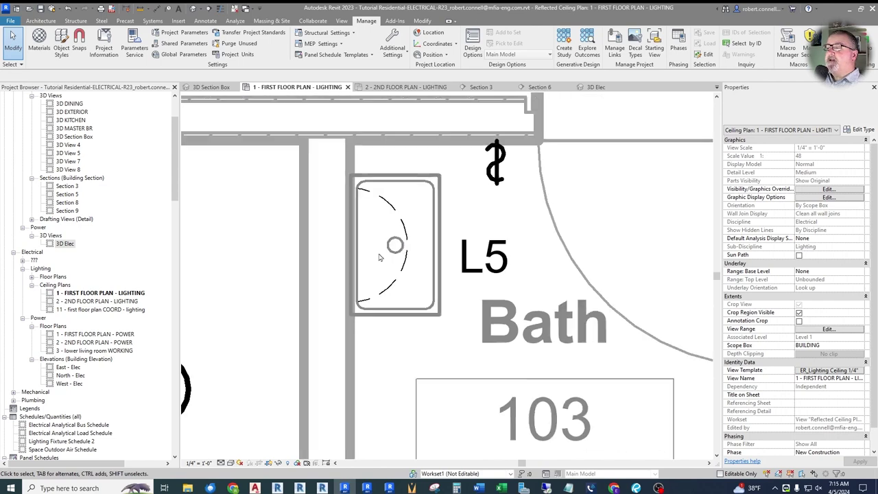
Step: Set the linked model to Underlay in the lighting ceiling template's Revit Links overrides, then review the plan
{"action": "left_click", "coordinate": [824, 371]}
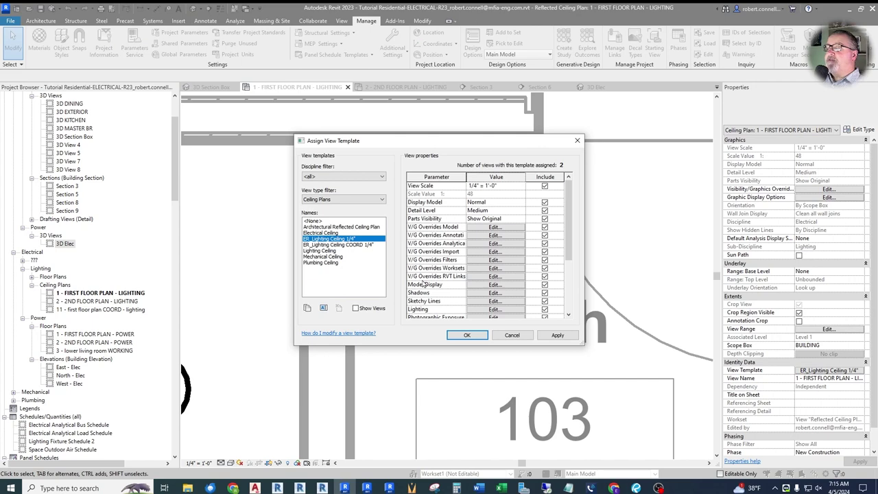
{"action": "left_click", "coordinate": [489, 276]}
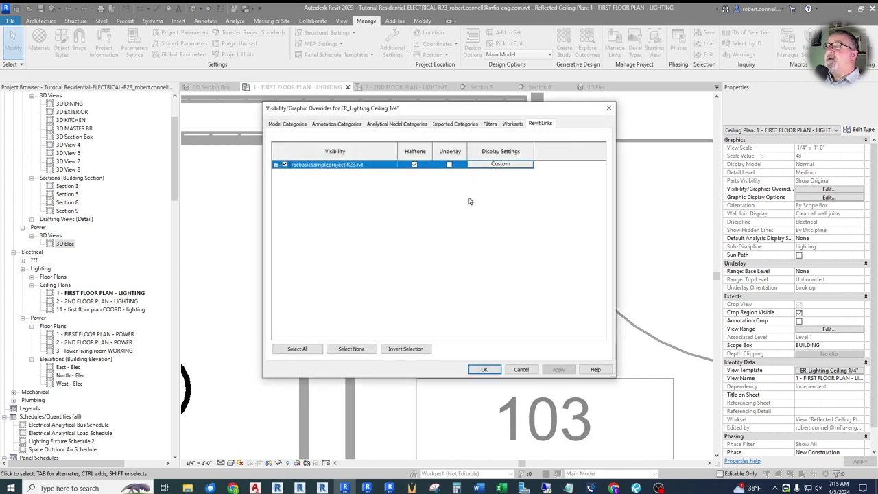
{"action": "left_click", "coordinate": [449, 165]}
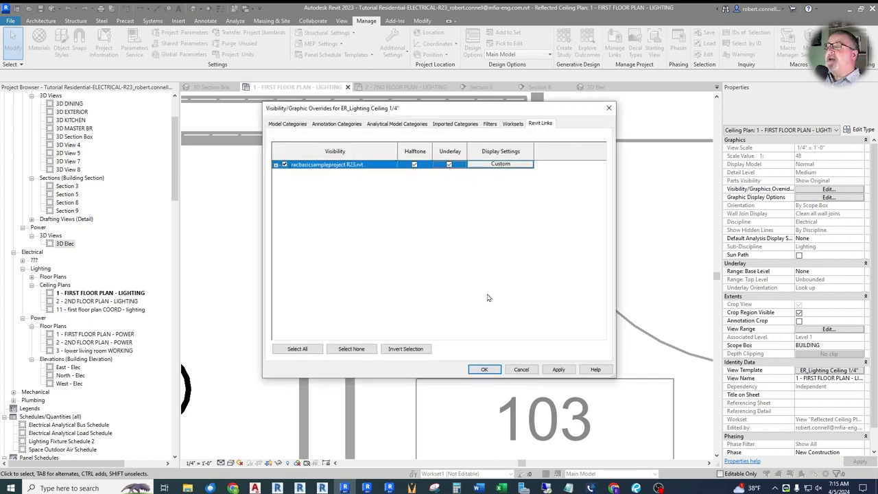
{"action": "left_click", "coordinate": [485, 369]}
{"action": "left_click", "coordinate": [478, 341]}
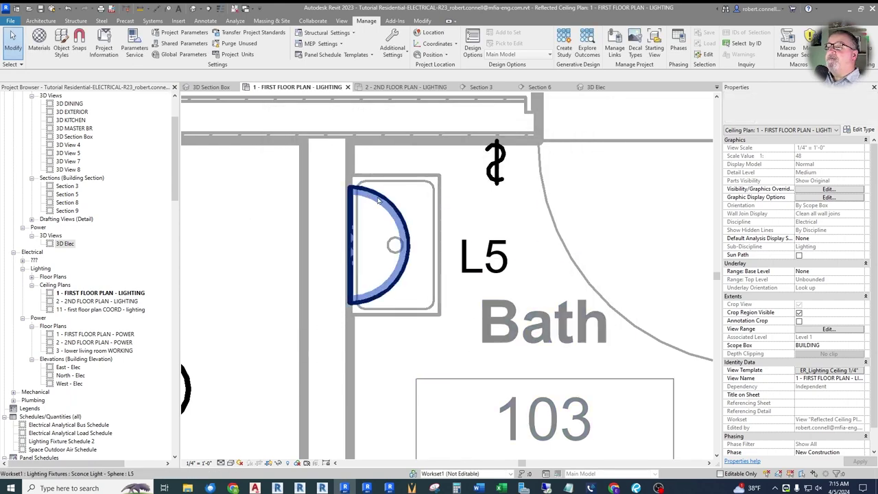
{"action": "scroll", "coordinate": [449, 199], "scroll_direction": "down", "scroll_amount": 3}
{"action": "scroll", "coordinate": [431, 215], "scroll_direction": "up", "scroll_amount": 3}
{"action": "scroll", "coordinate": [430, 215], "scroll_direction": "up", "scroll_amount": 2}
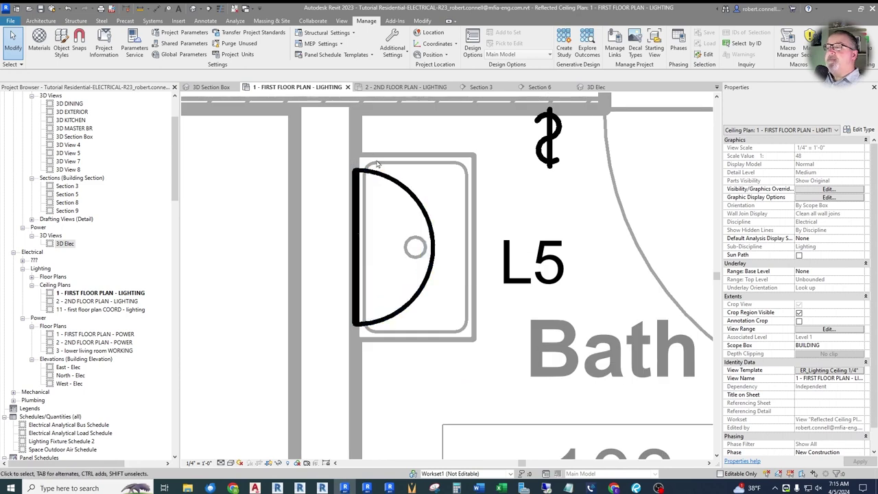
{"action": "scroll", "coordinate": [431, 214], "scroll_direction": "down", "scroll_amount": 2}
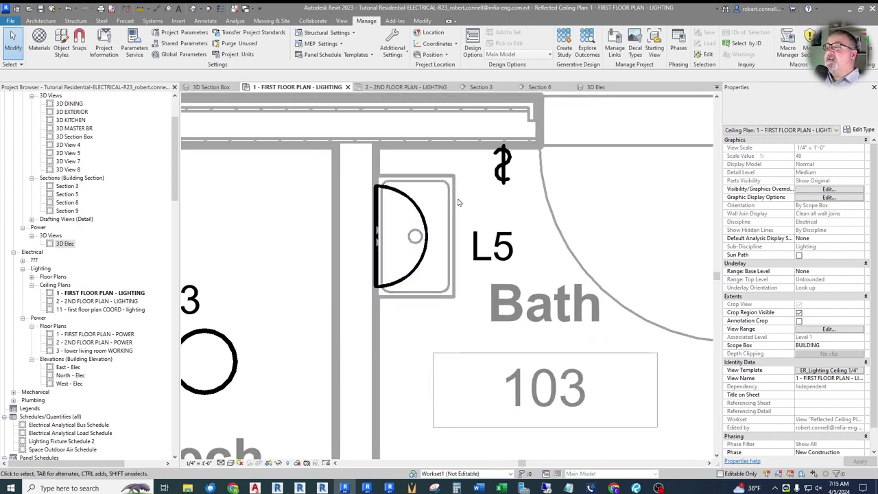
{"action": "scroll", "coordinate": [446, 209], "scroll_direction": "down", "scroll_amount": 5}
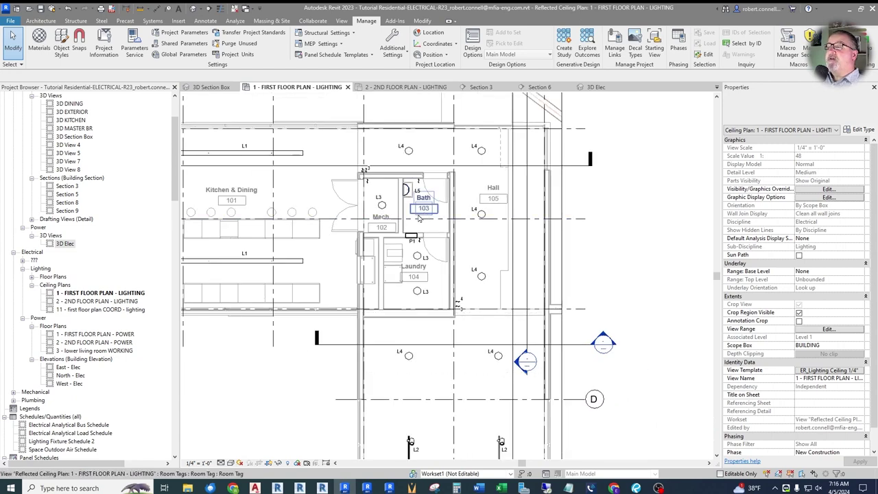
{"action": "scroll", "coordinate": [413, 219], "scroll_direction": "up", "scroll_amount": 2}
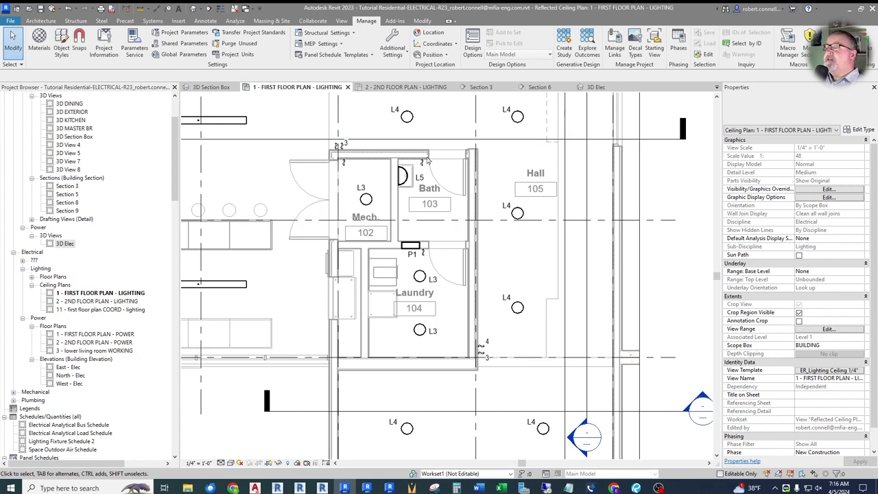
{"action": "scroll", "coordinate": [406, 214], "scroll_direction": "down", "scroll_amount": 6}
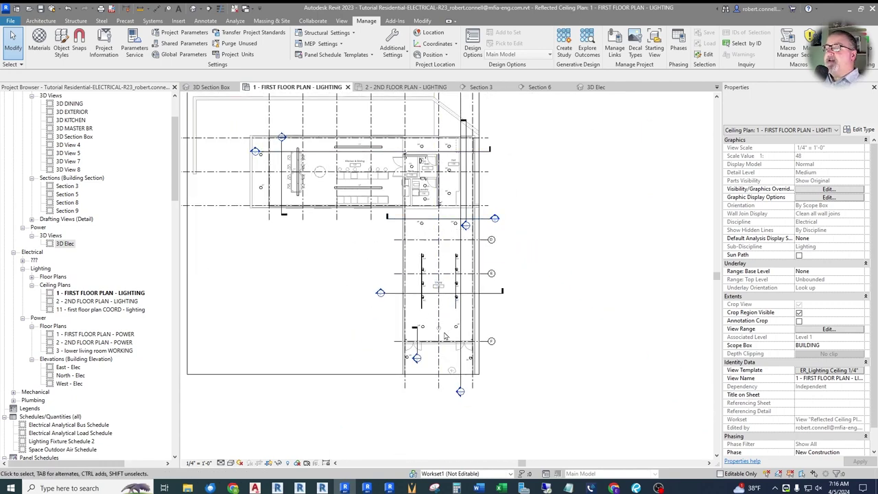
{"action": "scroll", "coordinate": [416, 383], "scroll_direction": "up", "scroll_amount": 5}
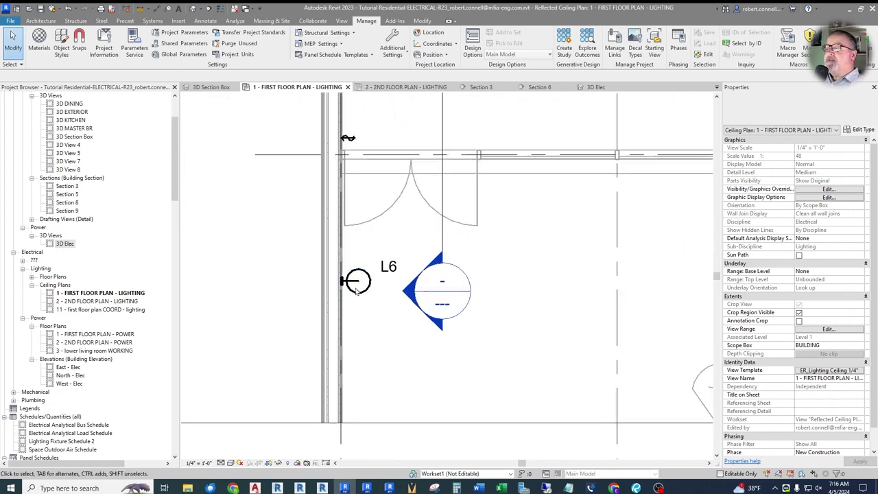
{"action": "scroll", "coordinate": [290, 281], "scroll_direction": "down", "scroll_amount": 2}
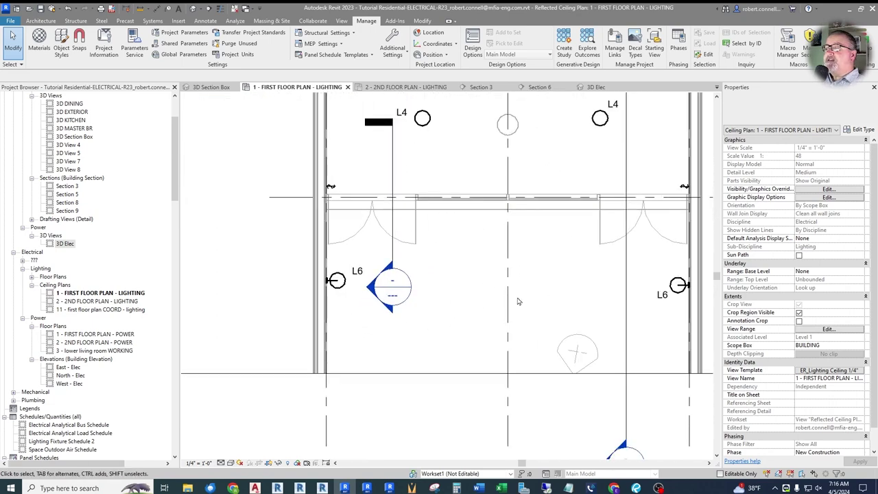
{"action": "scroll", "coordinate": [432, 277], "scroll_direction": "down", "scroll_amount": 3}
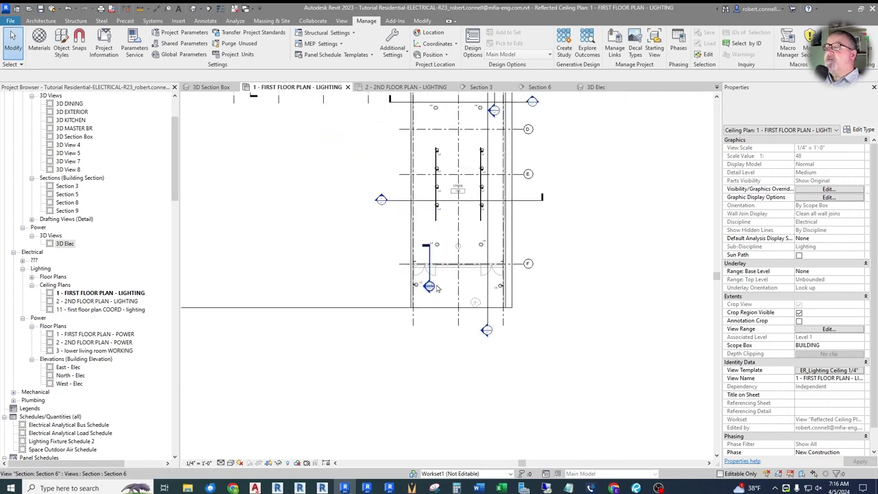
{"action": "scroll", "coordinate": [430, 278], "scroll_direction": "up", "scroll_amount": 5}
{"action": "scroll", "coordinate": [400, 283], "scroll_direction": "down", "scroll_amount": 5}
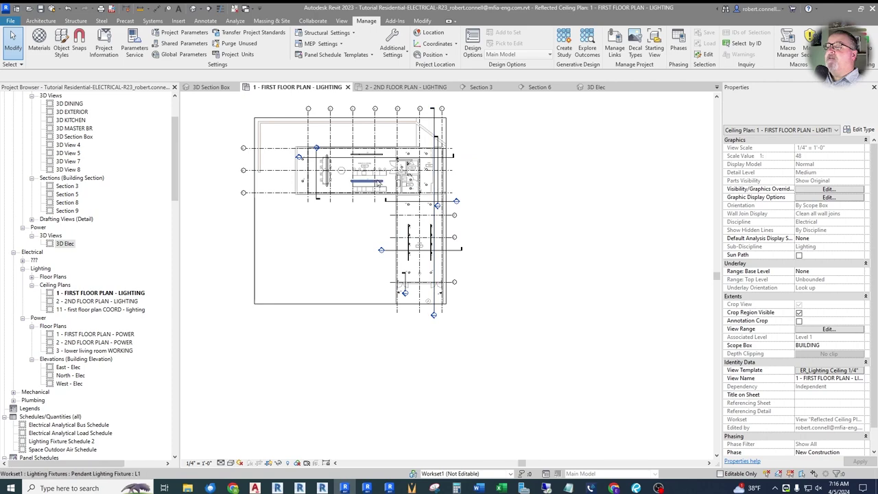
{"action": "scroll", "coordinate": [410, 281], "scroll_direction": "up", "scroll_amount": 5}
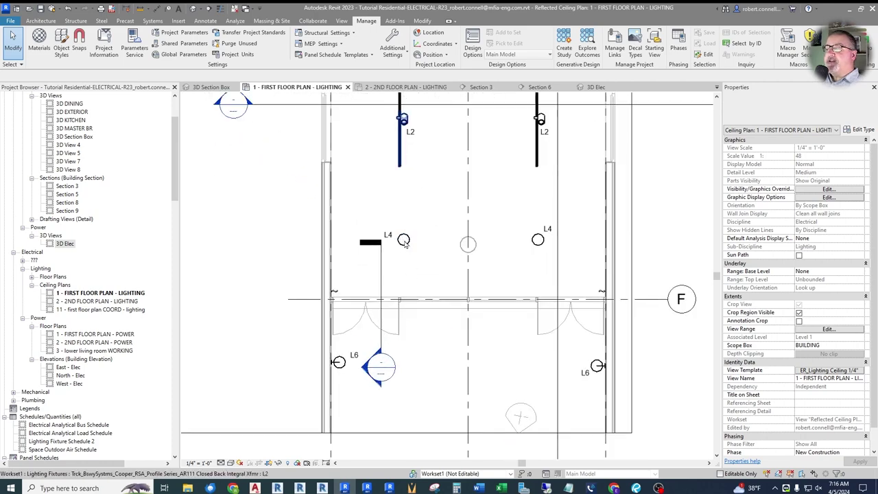
{"action": "scroll", "coordinate": [399, 253], "scroll_direction": "down", "scroll_amount": 3}
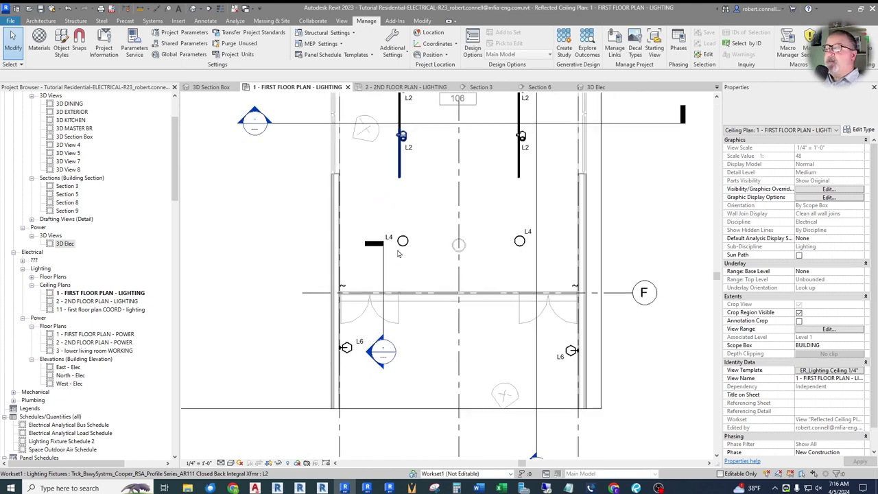
{"action": "scroll", "coordinate": [363, 325], "scroll_direction": "up", "scroll_amount": 4}
{"action": "scroll", "coordinate": [363, 325], "scroll_direction": "up", "scroll_amount": 2}
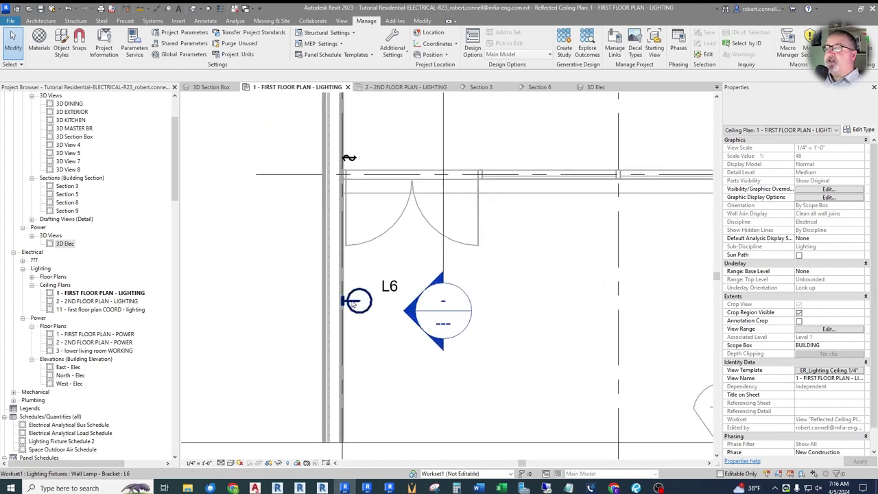
{"action": "scroll", "coordinate": [353, 303], "scroll_direction": "down", "scroll_amount": 2}
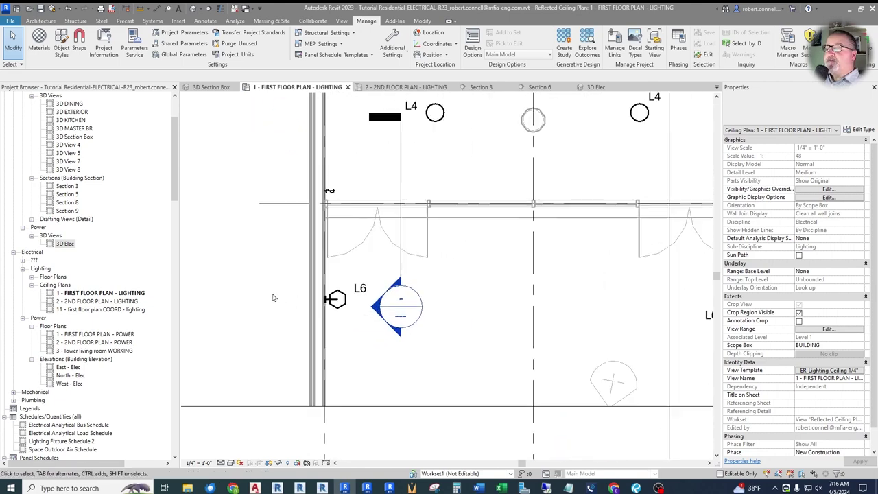
Step: Split Section 6, jog its segment below the L6 bracket, and extend the crop downward
{"action": "left_click", "coordinate": [335, 300]}
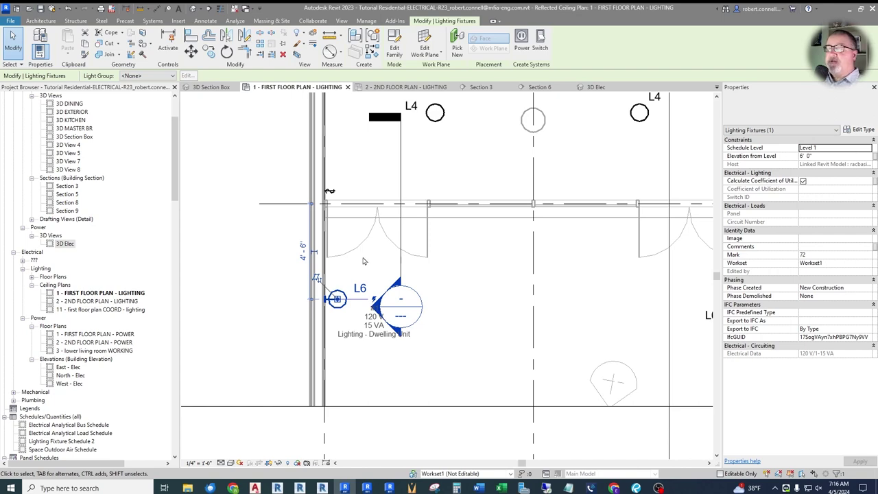
{"action": "key", "text": "Escape"}
{"action": "left_click", "coordinate": [396, 296]}
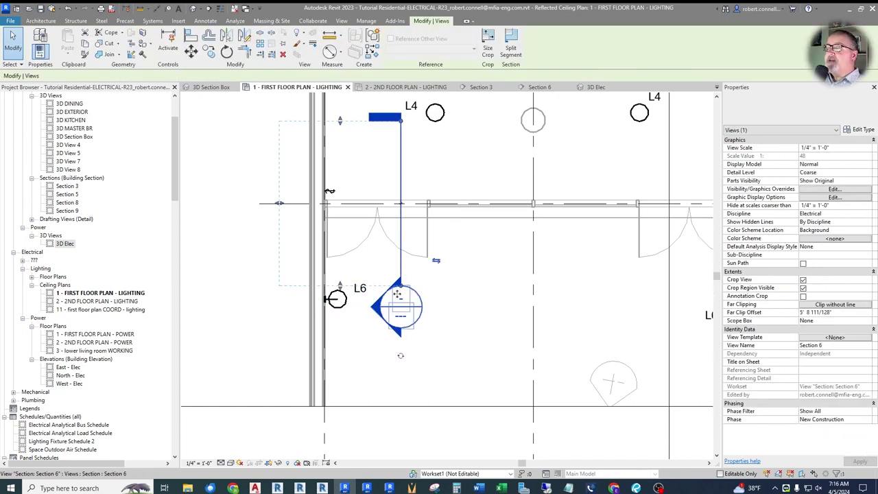
{"action": "key", "text": "s"}
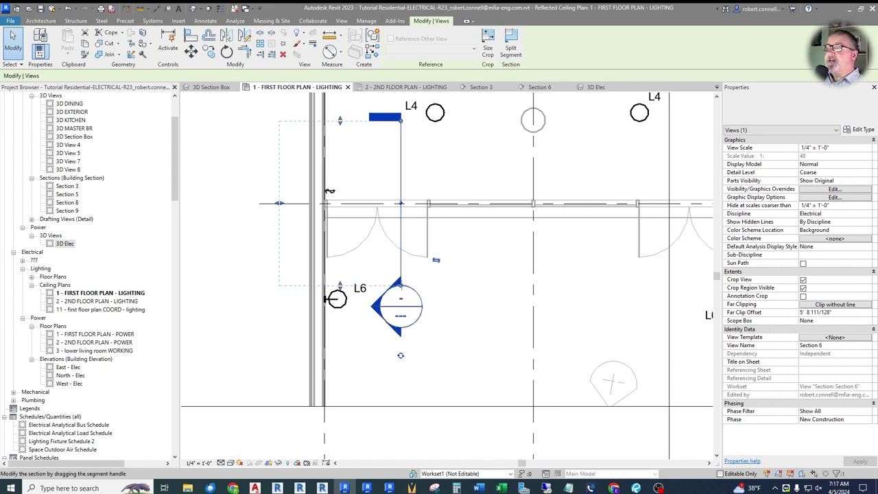
{"action": "left_click", "coordinate": [400, 302]}
{"action": "left_click", "coordinate": [350, 302]}
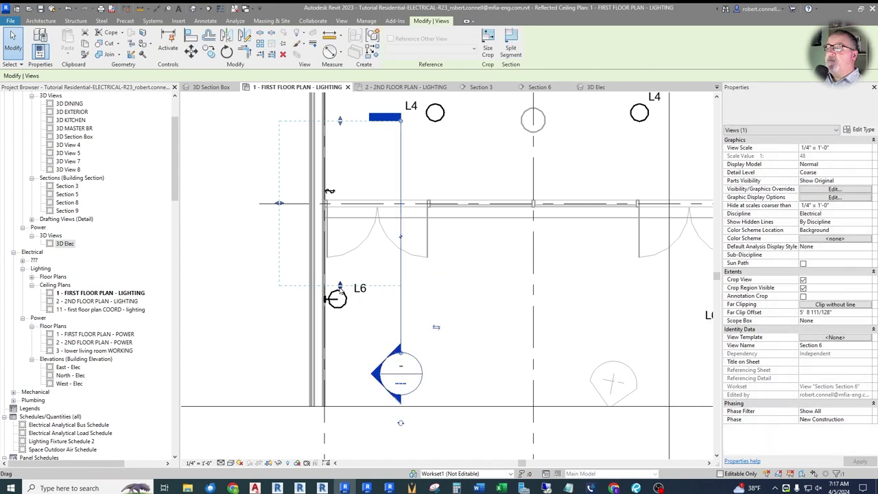
{"action": "left_click_drag", "start_coordinate": [340, 314], "coordinate": [342, 328]}
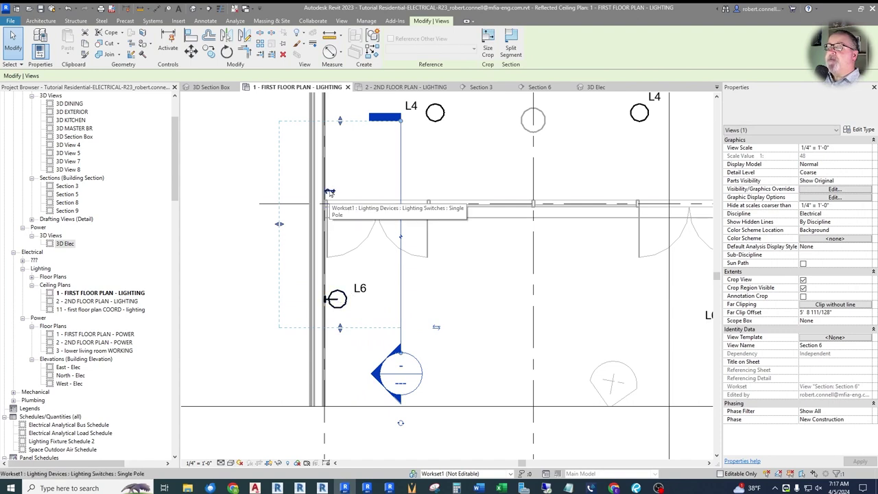
Step: Inspect the light switch and L6 fixture, then open the Section 6 view
{"action": "left_click", "coordinate": [329, 192]}
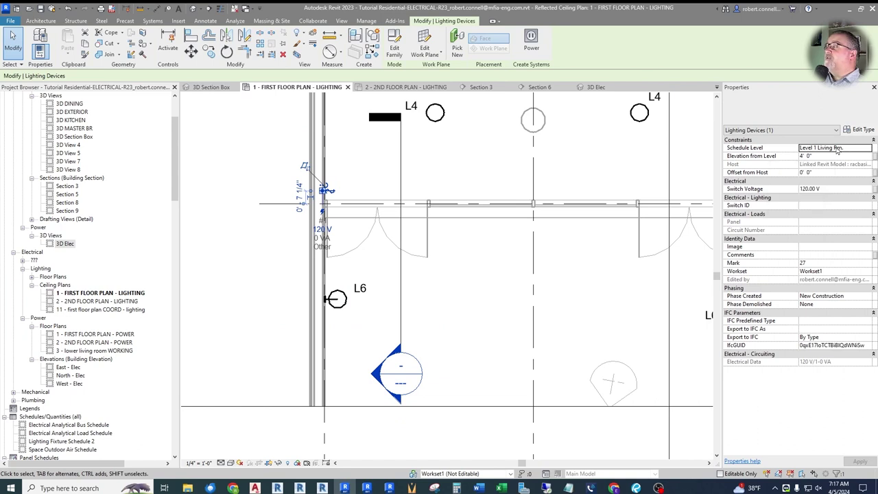
{"action": "left_click", "coordinate": [564, 254]}
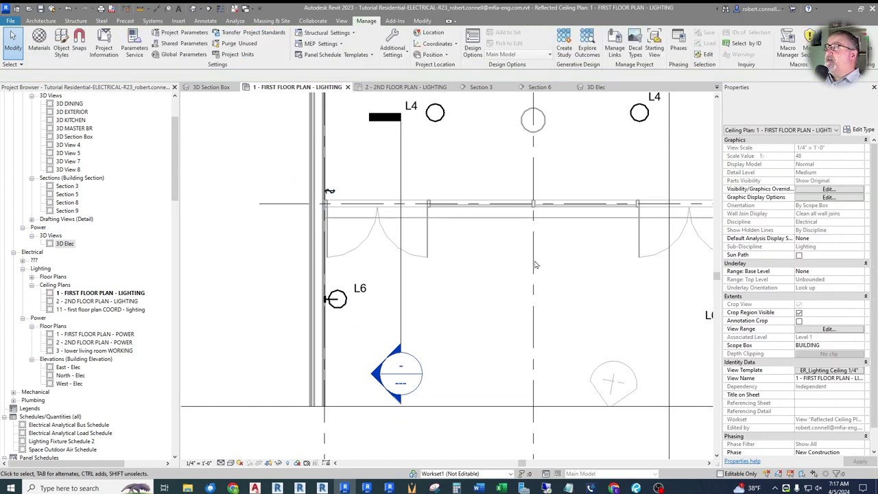
{"action": "left_click", "coordinate": [336, 299]}
{"action": "left_click", "coordinate": [386, 164]}
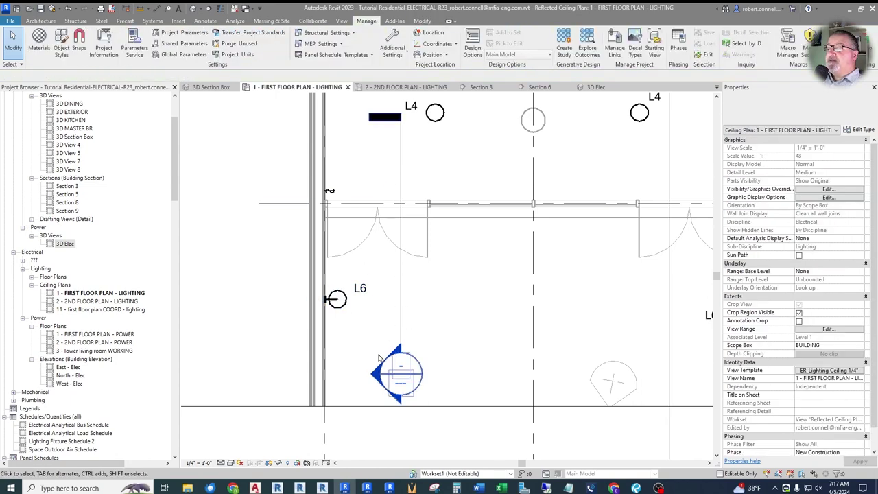
{"action": "double_click", "coordinate": [377, 375]}
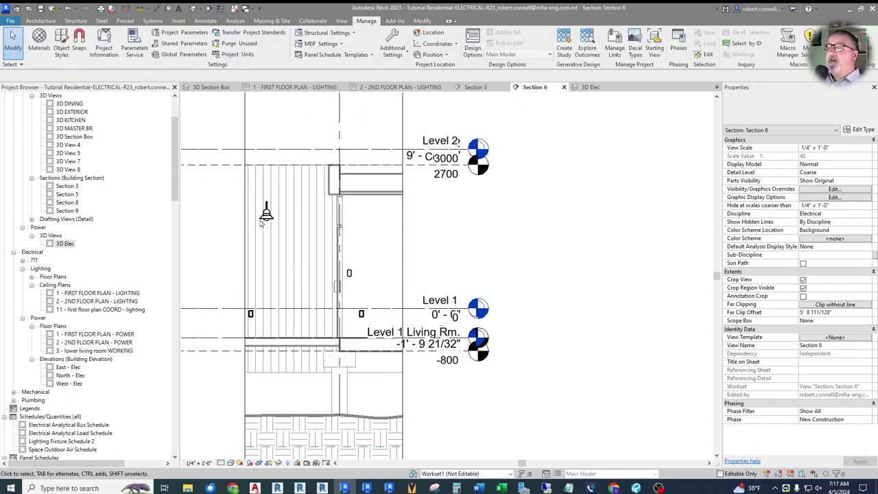
Step: Extend the Level 1 line to the right in Section 6, then select the wall lamp
{"action": "scroll", "coordinate": [255, 199], "scroll_direction": "up", "scroll_amount": 2}
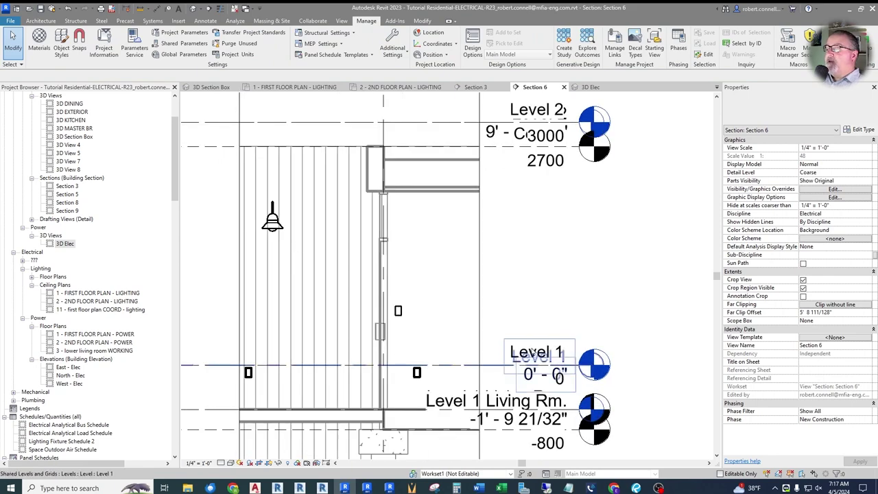
{"action": "scroll", "coordinate": [537, 363], "scroll_direction": "down", "scroll_amount": 2}
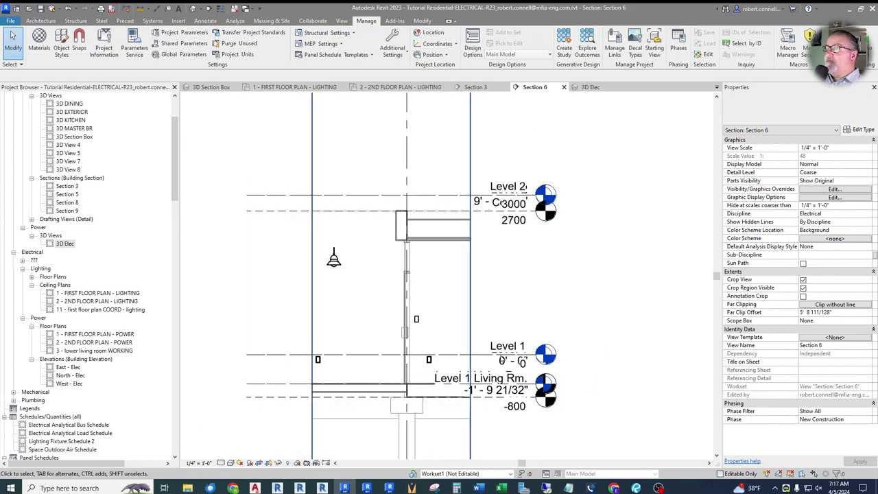
{"action": "left_click", "coordinate": [536, 356]}
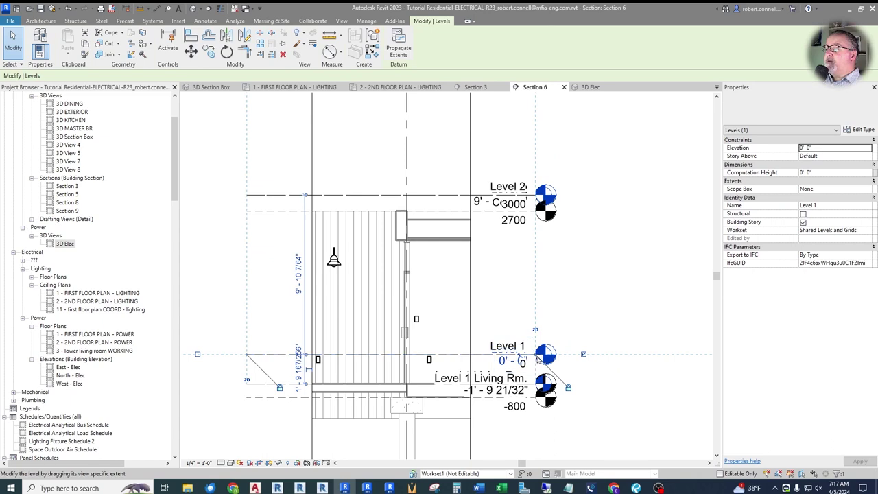
{"action": "left_click_drag", "start_coordinate": [537, 357], "coordinate": [666, 354]}
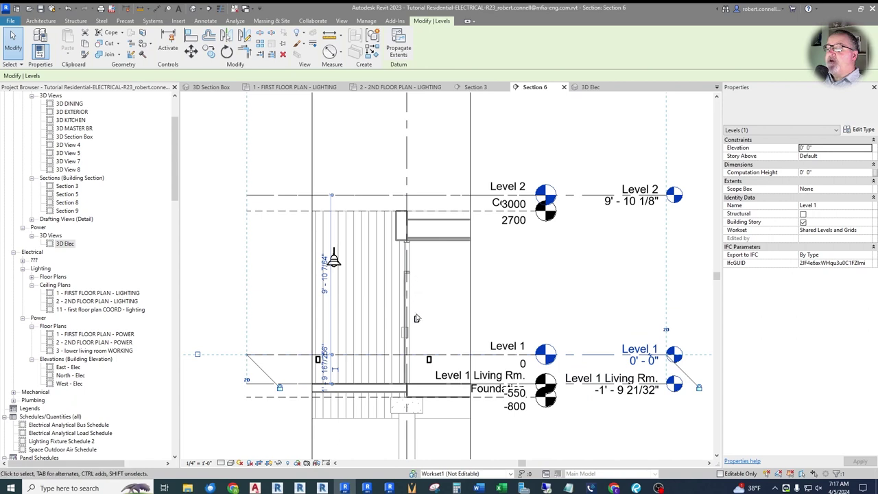
{"action": "left_click", "coordinate": [334, 261]}
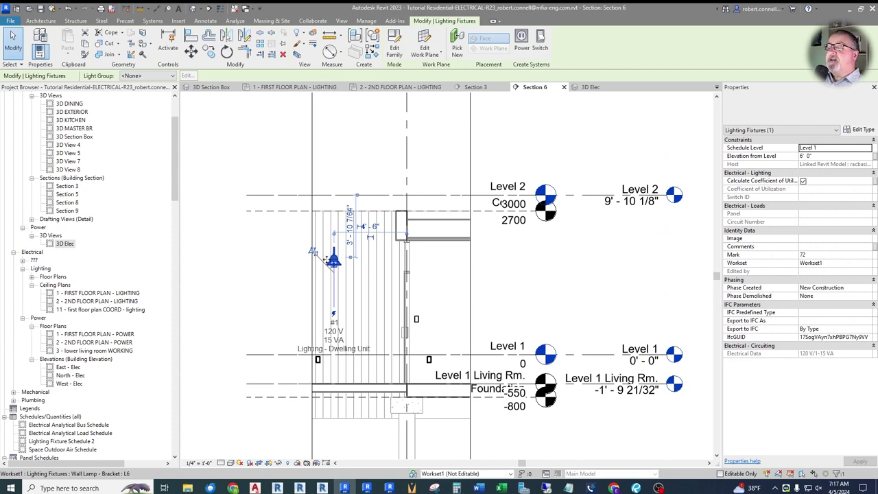
Step: Set the wall lamp's Schedule Level to Level 1 Living Rm. with 6' 0" Elevation from Level
{"action": "left_click", "coordinate": [868, 151]}
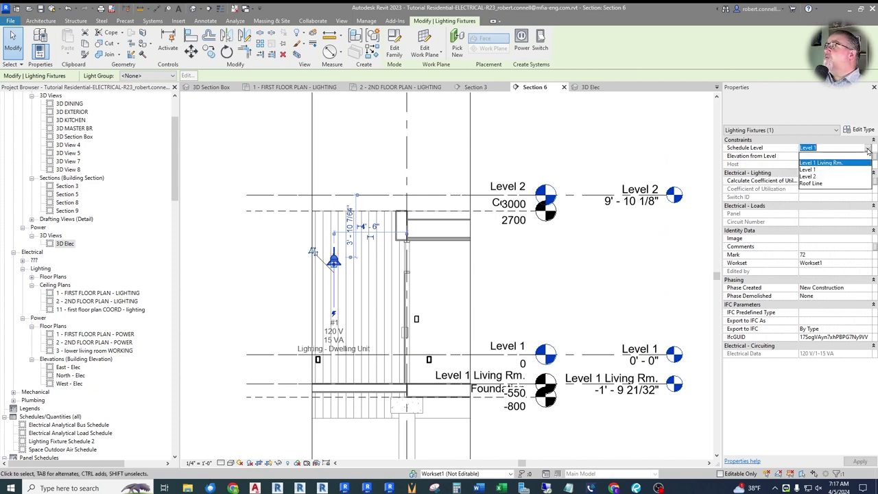
{"action": "left_click", "coordinate": [829, 163]}
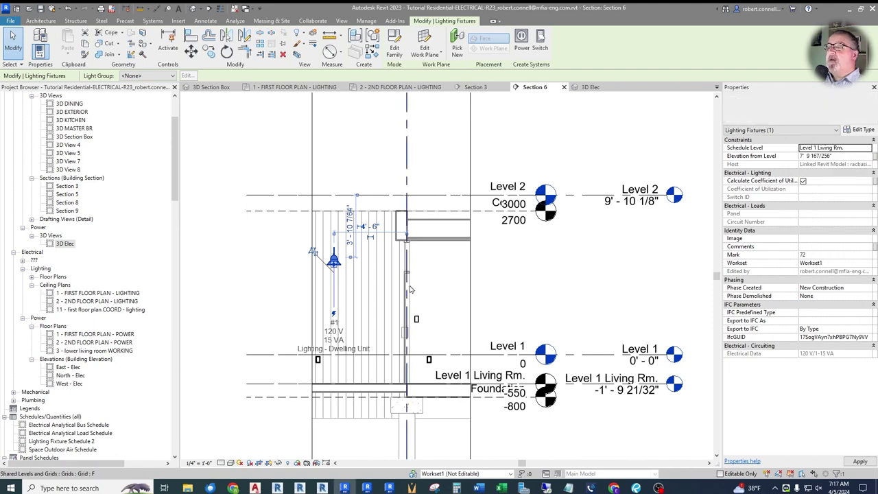
{"action": "key", "text": "Escape"}
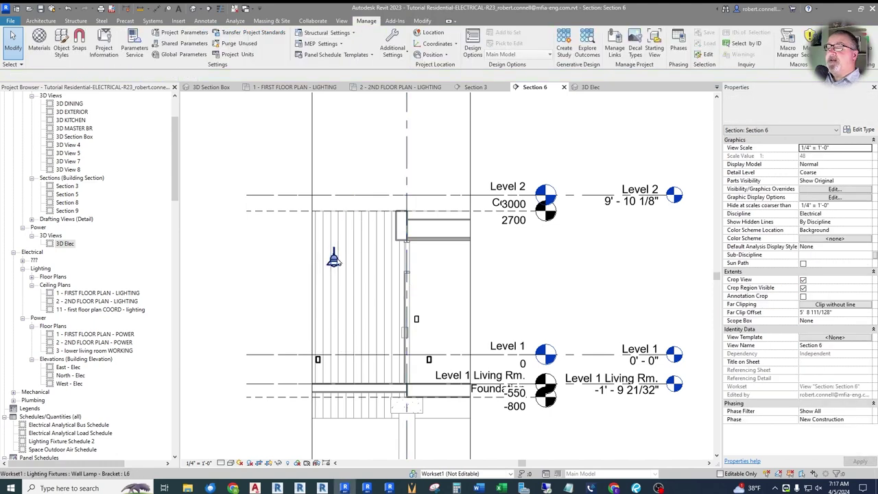
{"action": "left_click", "coordinate": [334, 259]}
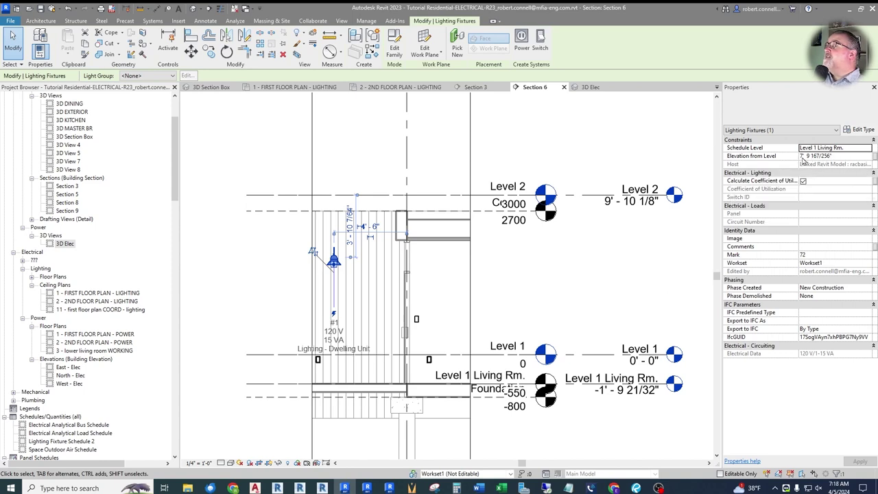
{"action": "left_click", "coordinate": [843, 156]}
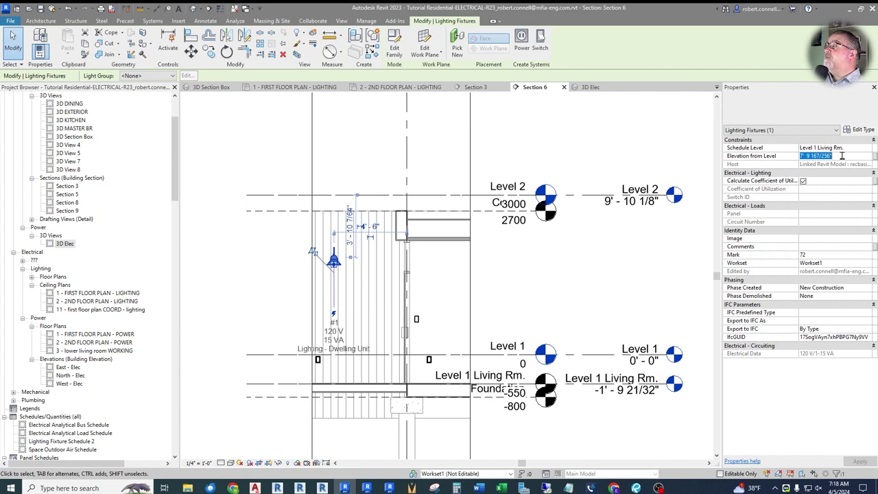
{"action": "type", "text": "6"}
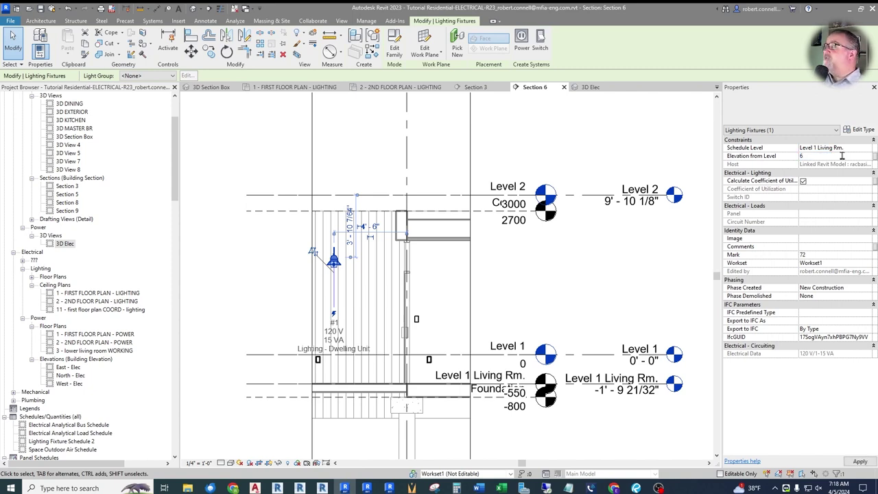
{"action": "key", "text": "Return"}
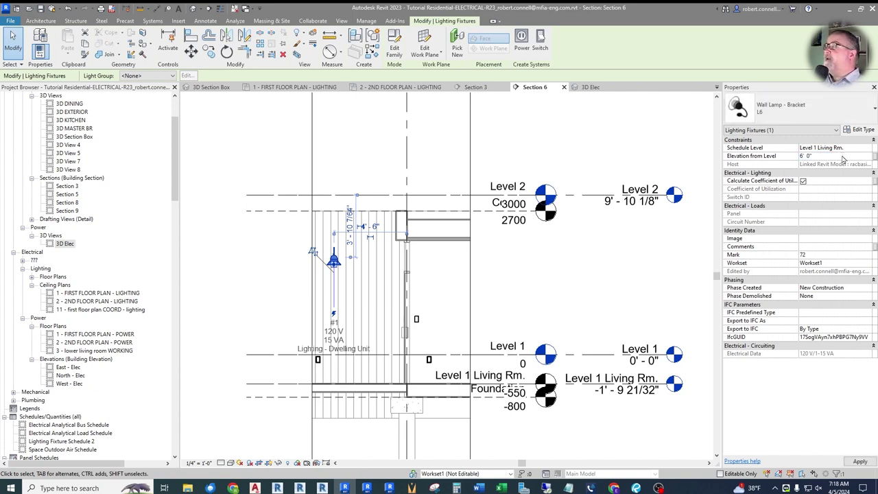
{"action": "left_click", "coordinate": [860, 461]}
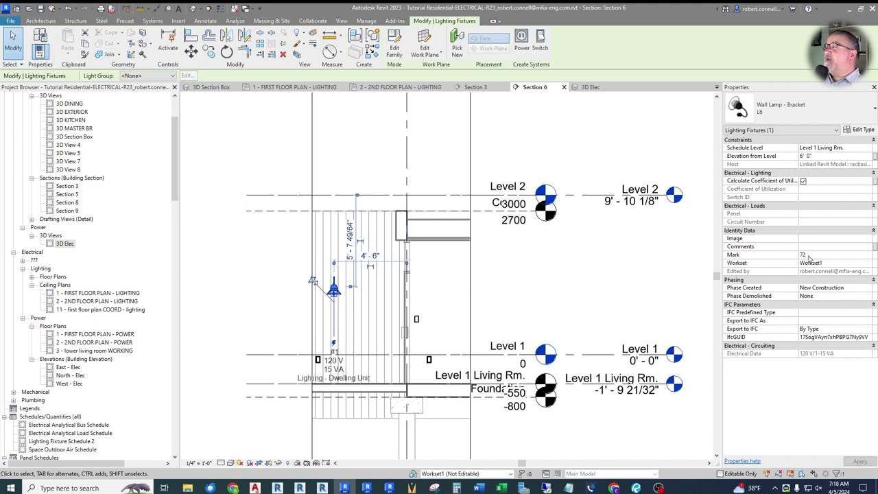
{"action": "left_click", "coordinate": [619, 147]}
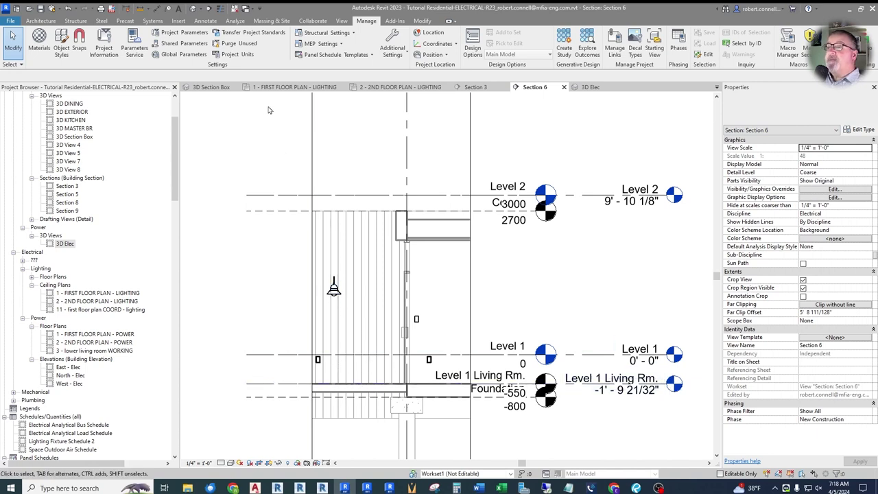
Step: In 1 - FIRST FLOOR PLAN - LIGHTING, set L6's Schedule Level to Level 1 Living Rm., elevation 6' 0"
{"action": "left_click", "coordinate": [294, 88]}
{"action": "middle_click_drag", "start_coordinate": [288, 288], "coordinate": [480, 302]}
{"action": "left_click", "coordinate": [497, 309]}
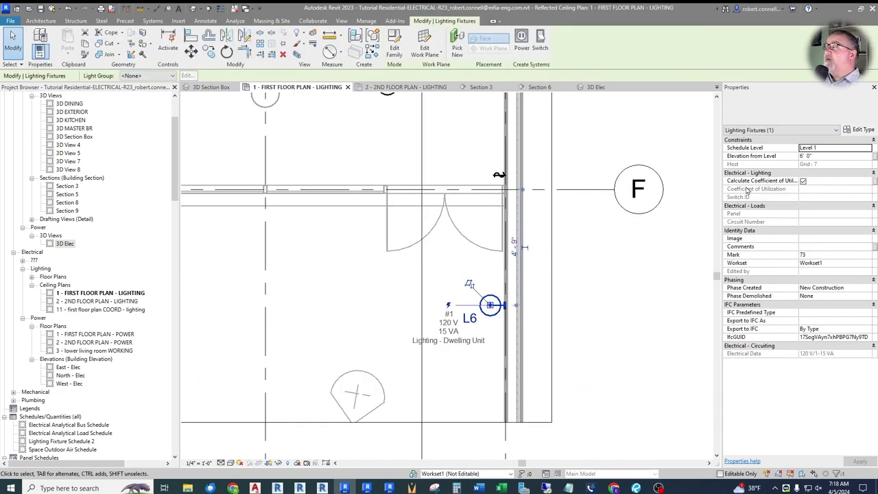
{"action": "left_click", "coordinate": [867, 148]}
{"action": "left_click", "coordinate": [837, 162]}
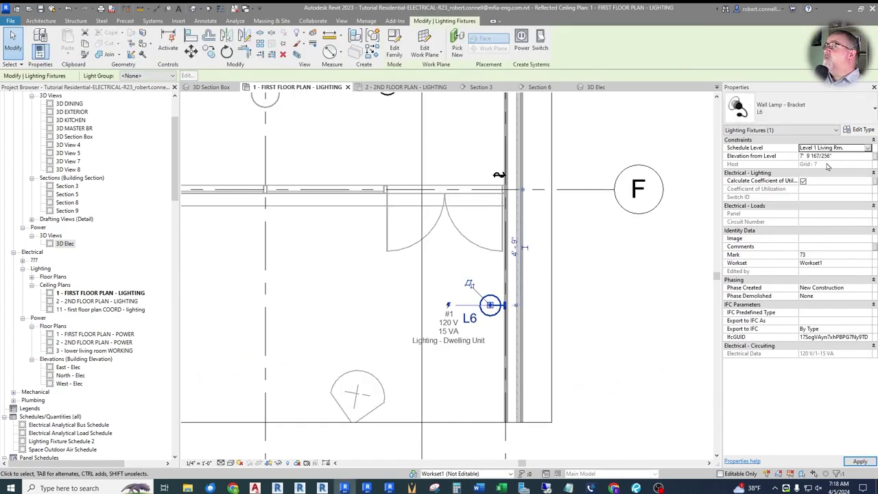
{"action": "left_click", "coordinate": [844, 155]}
{"action": "type", "text": "6"}
{"action": "key", "text": "Return"}
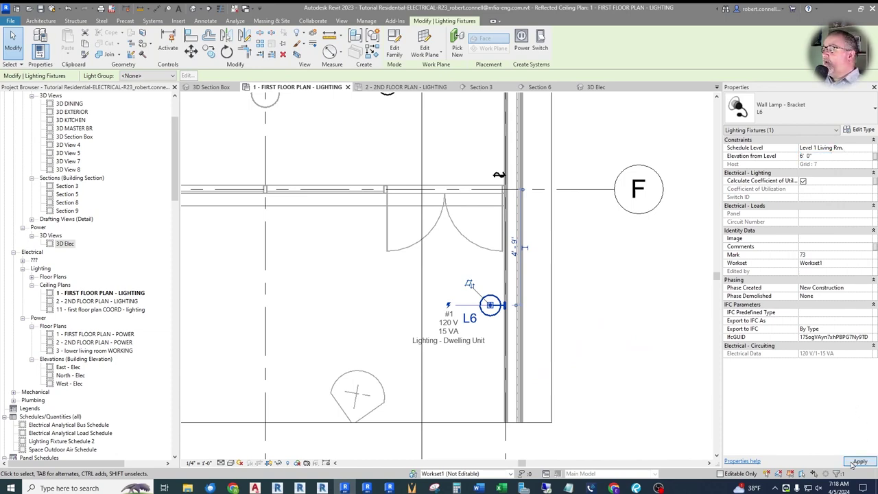
{"action": "key", "text": "Escape"}
Step: Check the nearby light switch and zoom around the first floor lighting plan
{"action": "left_click", "coordinate": [500, 177]}
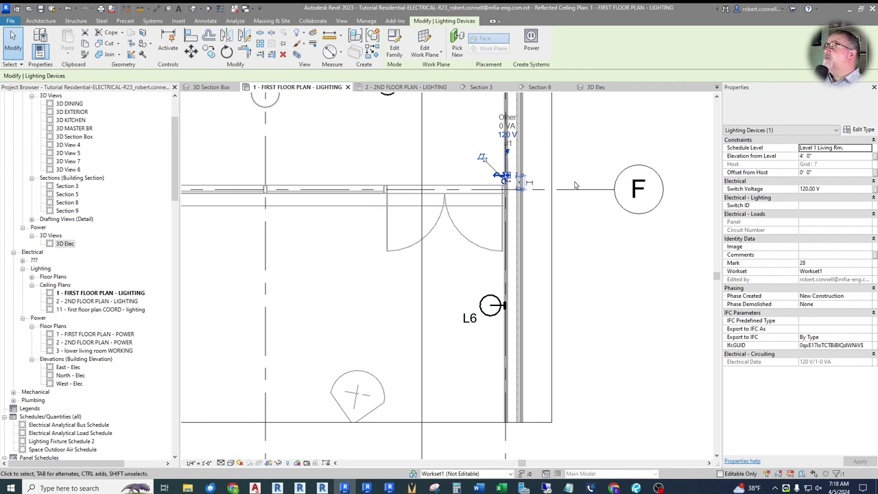
{"action": "key", "text": "Escape"}
{"action": "scroll", "coordinate": [395, 200], "scroll_direction": "down", "scroll_amount": 8}
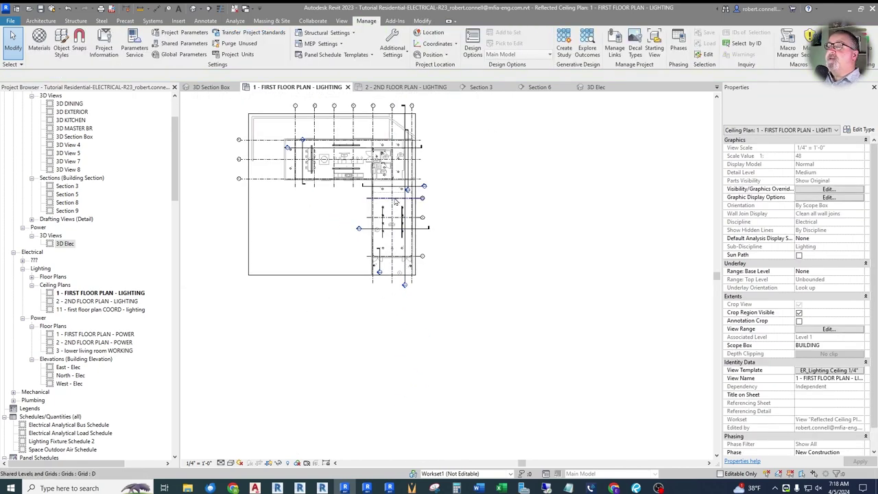
{"action": "scroll", "coordinate": [395, 200], "scroll_direction": "up", "scroll_amount": 5}
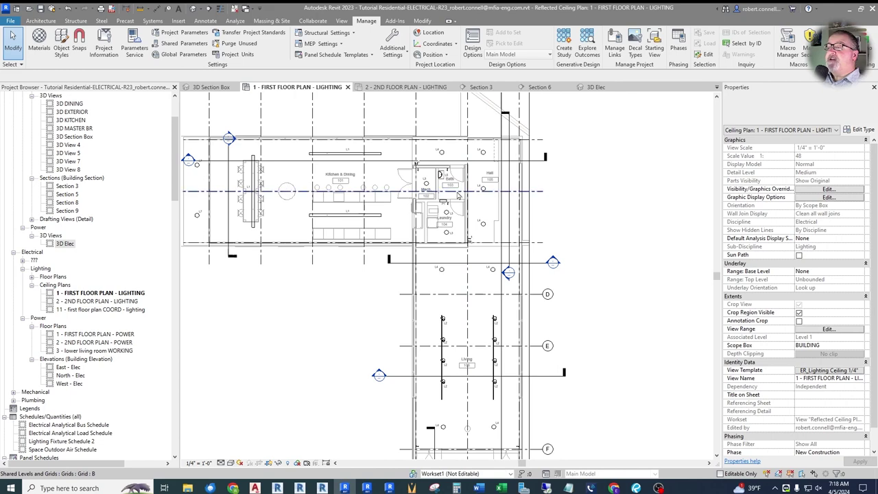
{"action": "scroll", "coordinate": [439, 192], "scroll_direction": "up", "scroll_amount": 3}
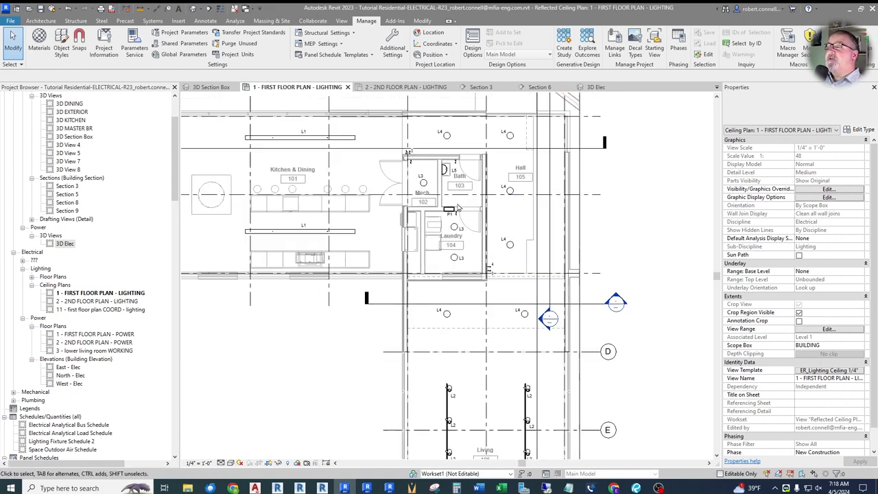
{"action": "scroll", "coordinate": [214, 200], "scroll_direction": "down", "scroll_amount": 2}
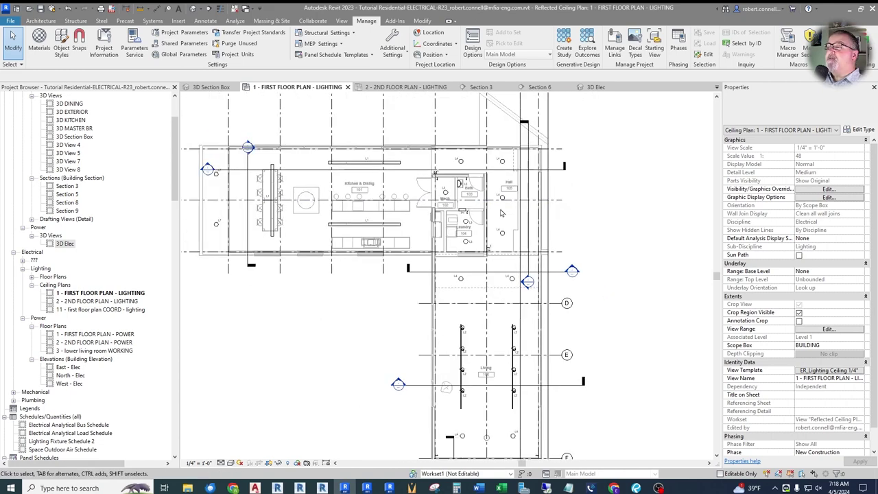
{"action": "scroll", "coordinate": [434, 193], "scroll_direction": "up", "scroll_amount": 3}
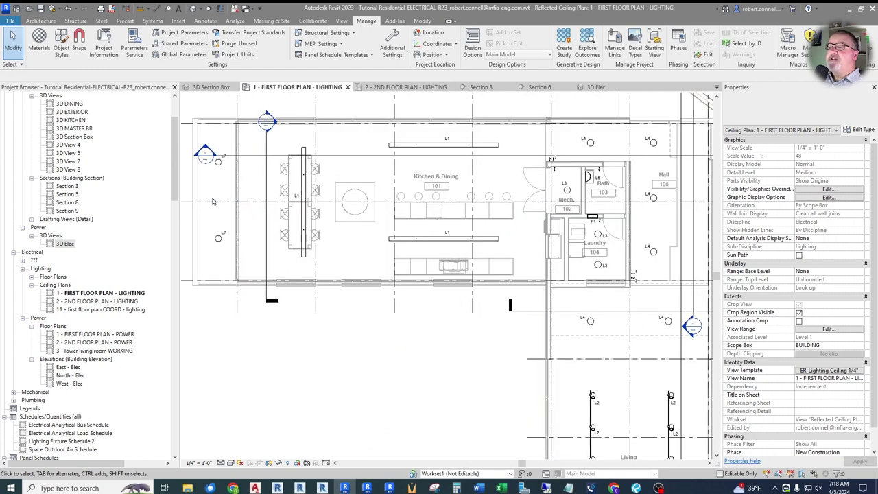
{"action": "scroll", "coordinate": [434, 193], "scroll_direction": "up", "scroll_amount": 1}
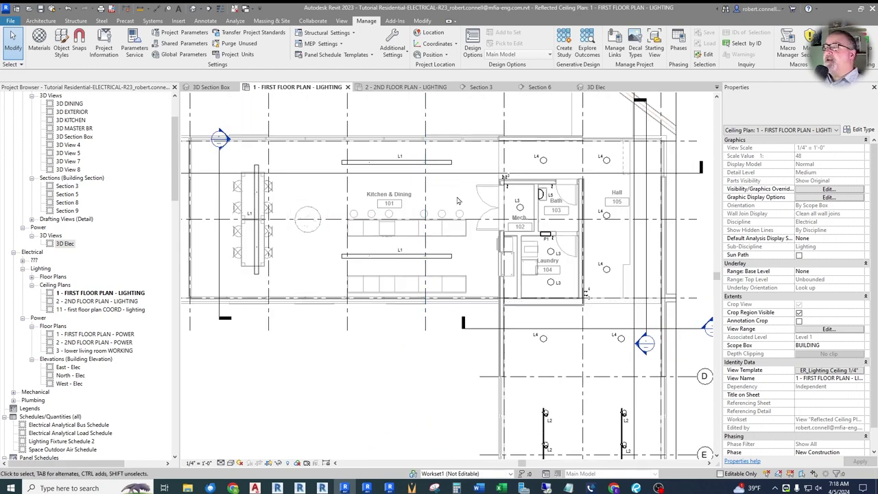
{"action": "scroll", "coordinate": [457, 200], "scroll_direction": "up", "scroll_amount": 1}
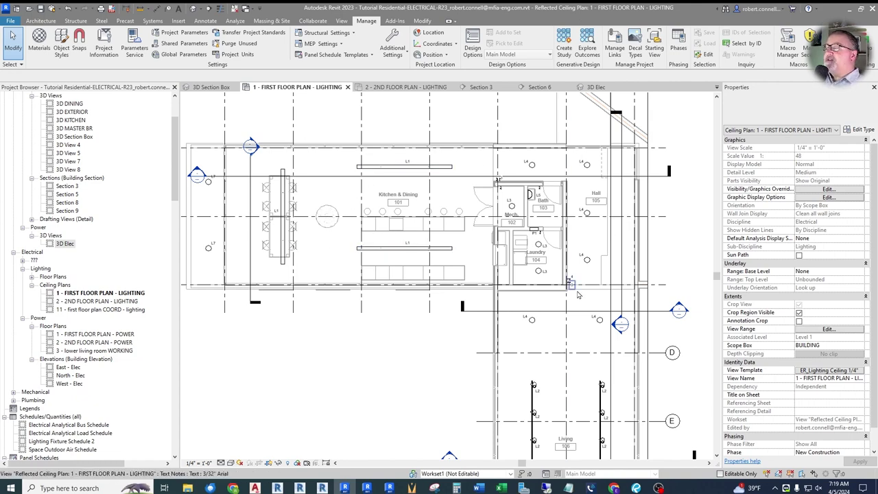
{"action": "scroll", "coordinate": [587, 254], "scroll_direction": "up", "scroll_amount": 3}
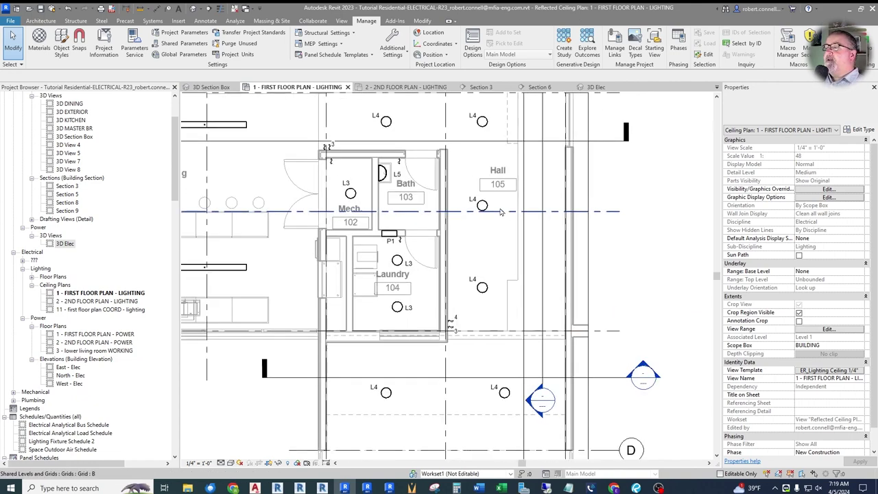
{"action": "scroll", "coordinate": [478, 213], "scroll_direction": "down", "scroll_amount": 3}
{"action": "scroll", "coordinate": [478, 214], "scroll_direction": "up", "scroll_amount": 3}
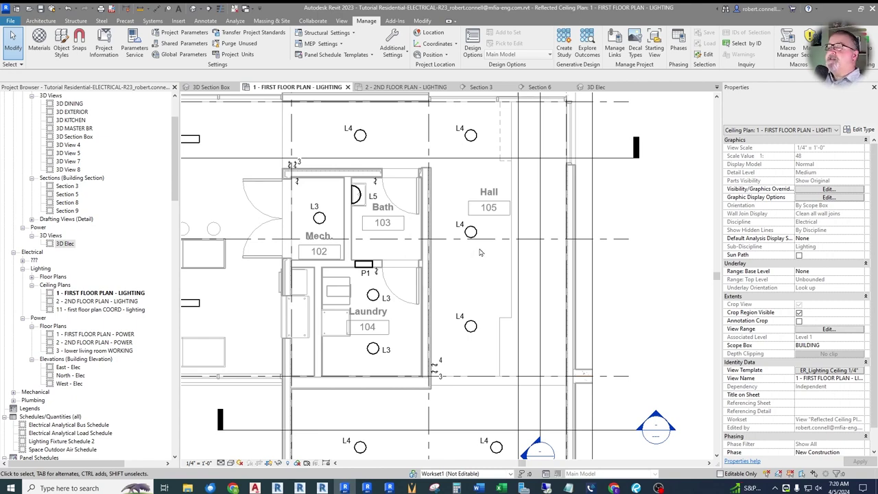
{"action": "scroll", "coordinate": [407, 156], "scroll_direction": "down", "scroll_amount": 3}
{"action": "scroll", "coordinate": [346, 201], "scroll_direction": "up", "scroll_amount": 3}
{"action": "scroll", "coordinate": [345, 200], "scroll_direction": "down", "scroll_amount": 3}
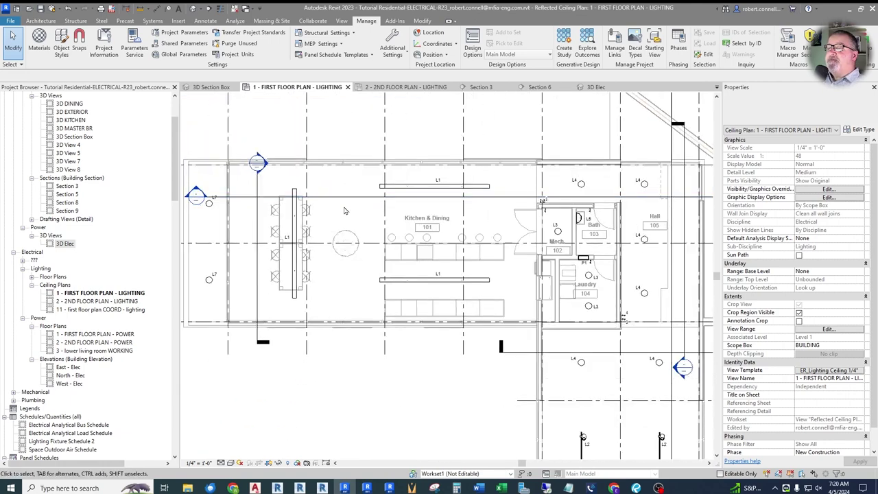
{"action": "scroll", "coordinate": [345, 209], "scroll_direction": "up", "scroll_amount": 2}
{"action": "scroll", "coordinate": [347, 211], "scroll_direction": "up", "scroll_amount": 2}
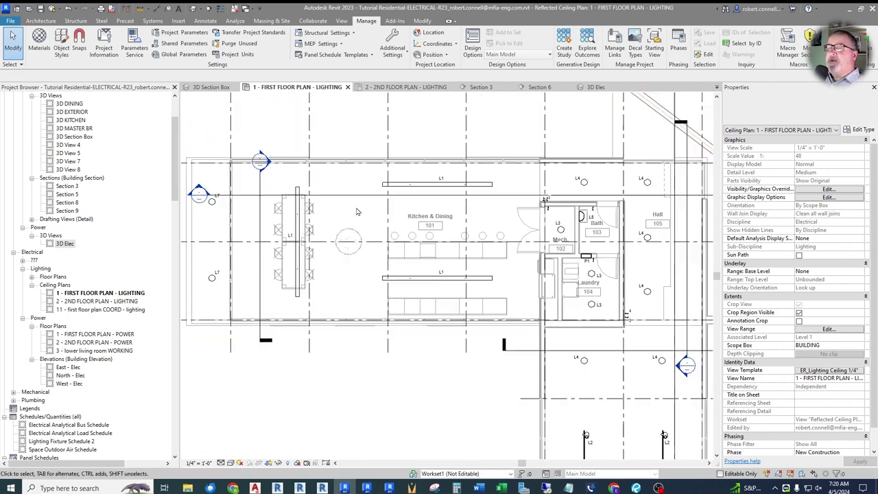
{"action": "left_click", "coordinate": [212, 204]}
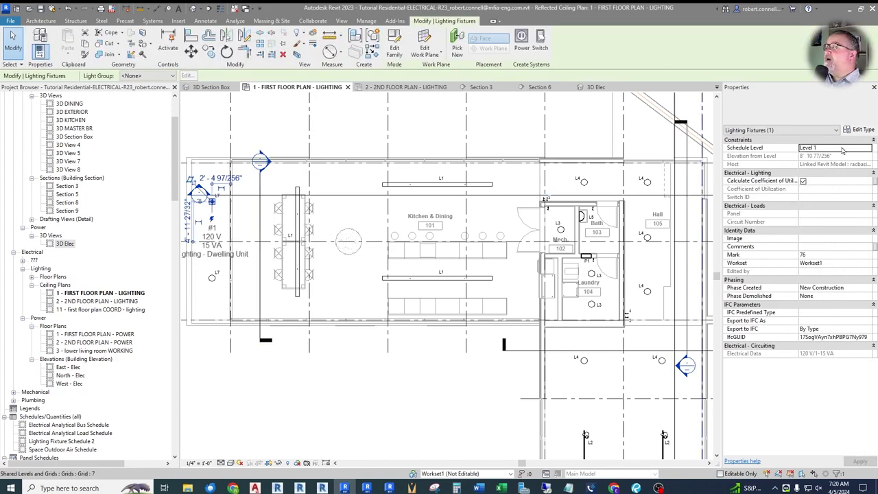
{"action": "left_click", "coordinate": [859, 130]}
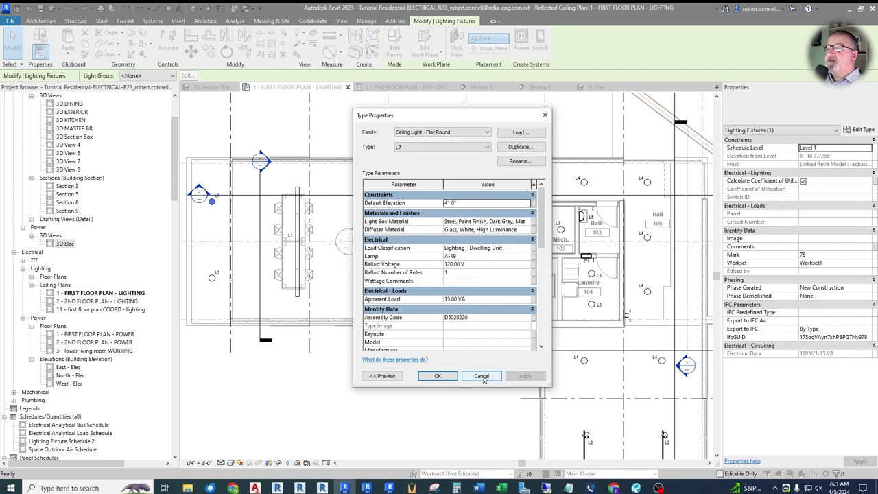
{"action": "left_click", "coordinate": [438, 376]}
{"action": "key", "text": "Escape"}
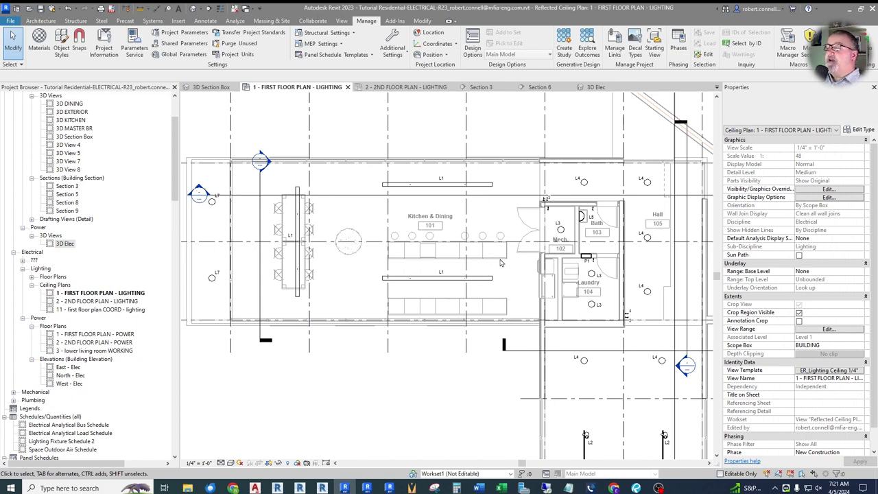
Step: Zoom around the plan and select the lower L1 pendant in Kitchen & Dining 101
{"action": "scroll", "coordinate": [596, 276], "scroll_direction": "up", "scroll_amount": 5}
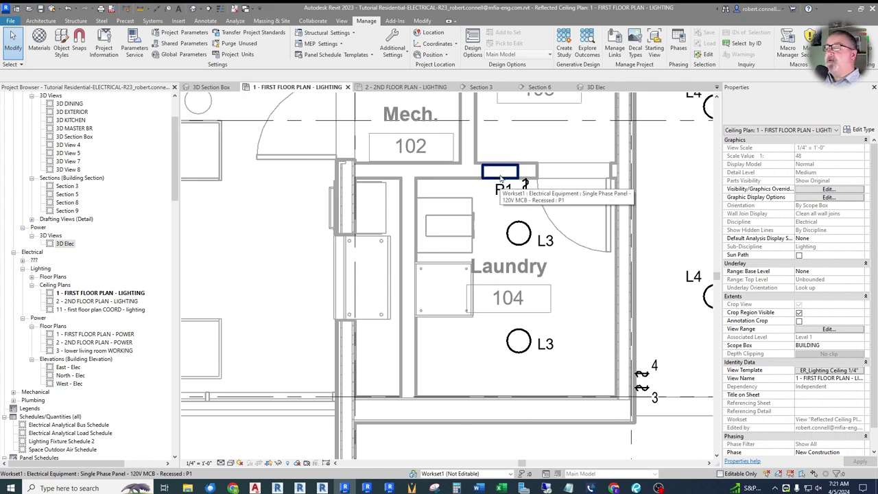
{"action": "scroll", "coordinate": [530, 198], "scroll_direction": "down", "scroll_amount": 6}
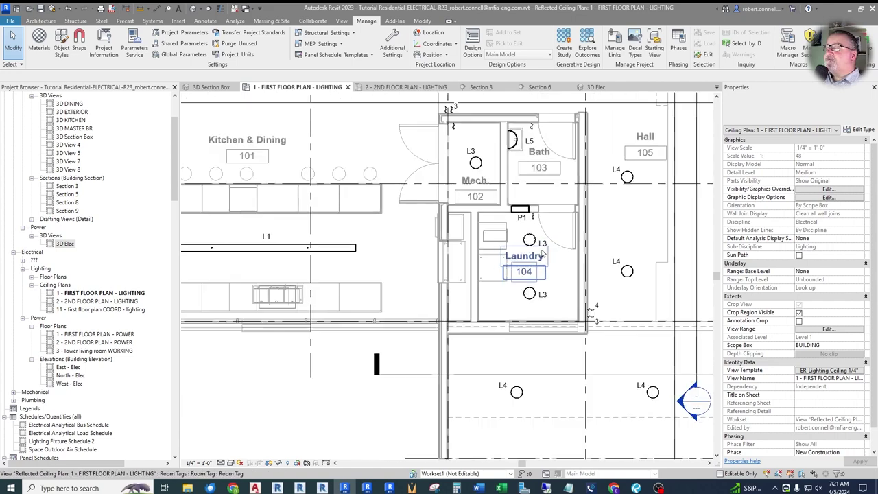
{"action": "scroll", "coordinate": [492, 184], "scroll_direction": "up", "scroll_amount": 4}
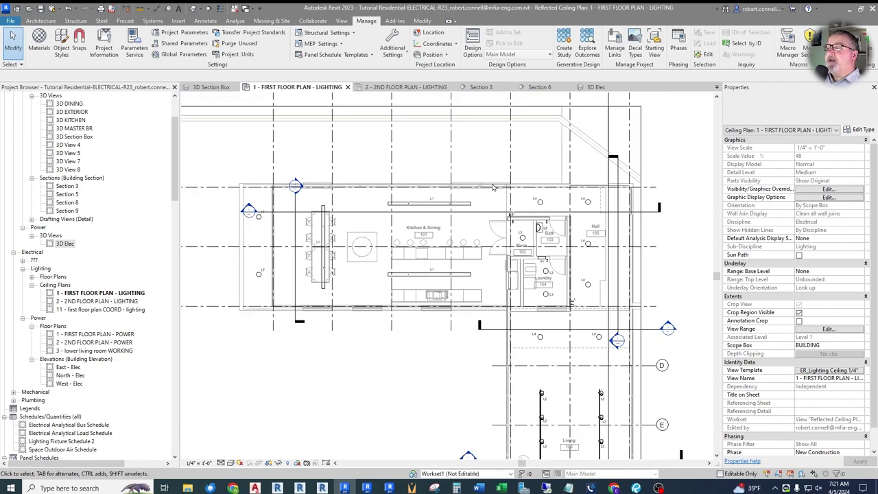
{"action": "scroll", "coordinate": [415, 229], "scroll_direction": "up", "scroll_amount": 1}
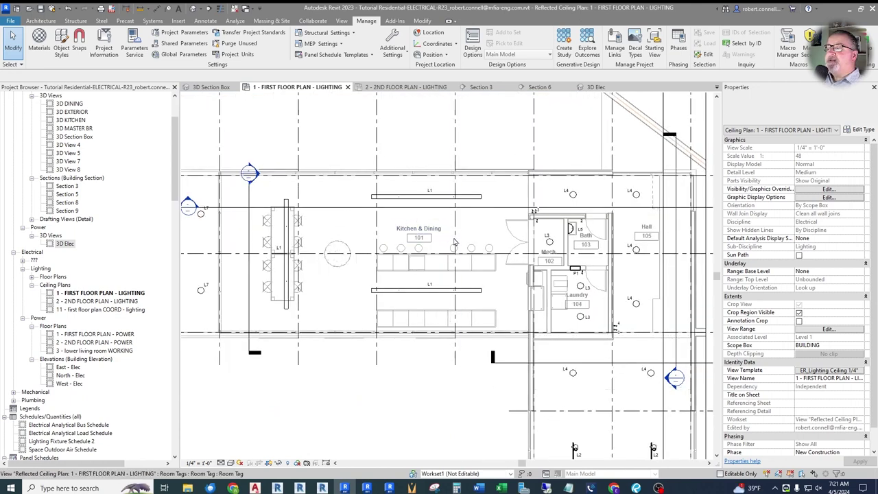
{"action": "left_click", "coordinate": [440, 291]}
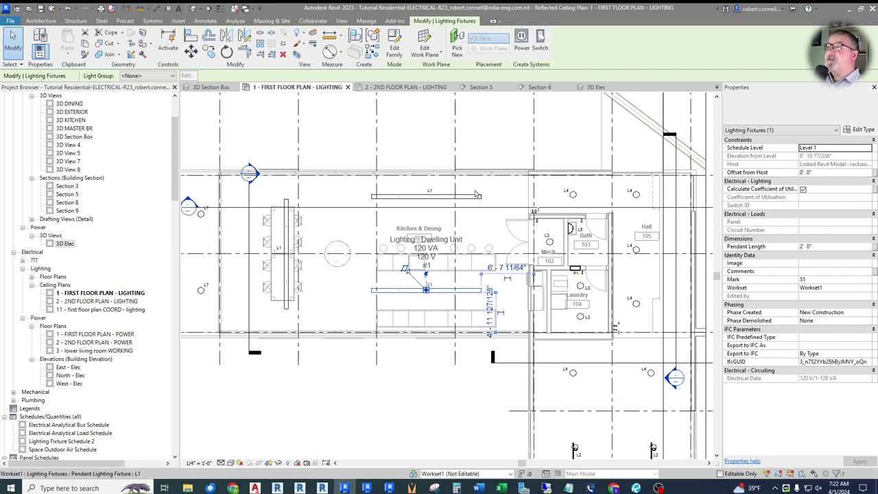
Step: Create a power circuit for the lower L1 pendant and assign it to panel P1
{"action": "left_click", "coordinate": [521, 43]}
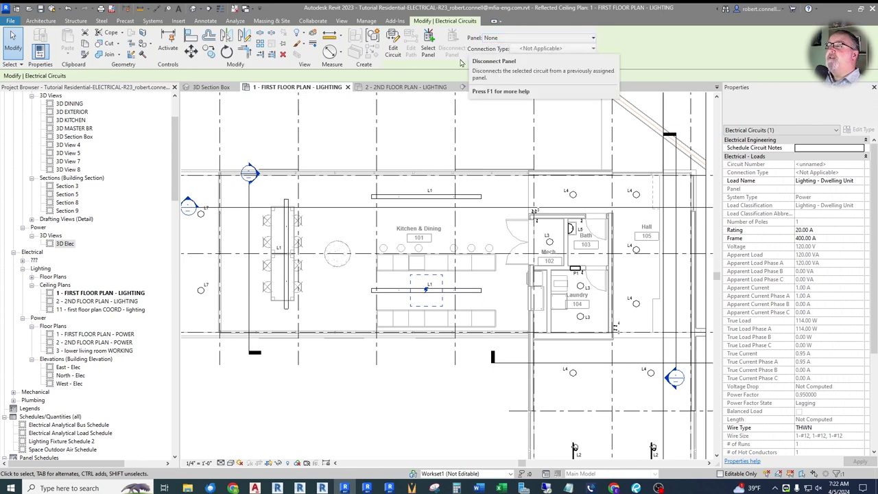
{"action": "left_click", "coordinate": [593, 38]}
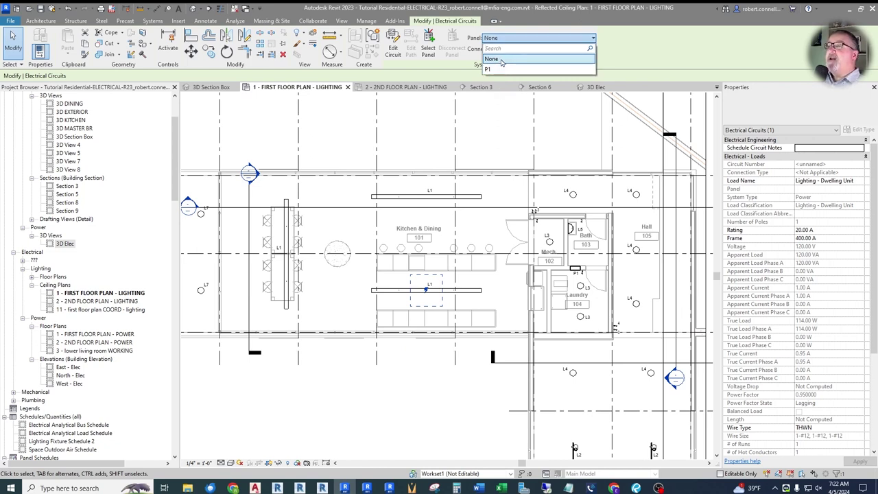
{"action": "left_click", "coordinate": [427, 48]}
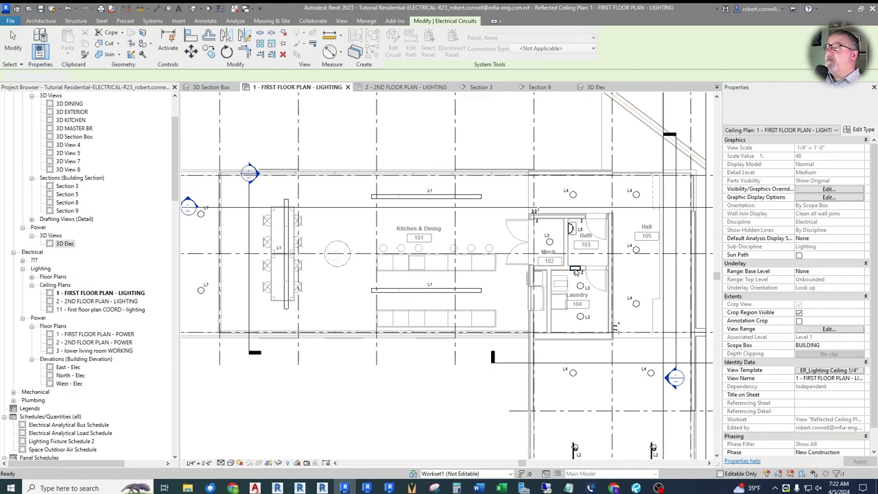
{"action": "left_click", "coordinate": [577, 271]}
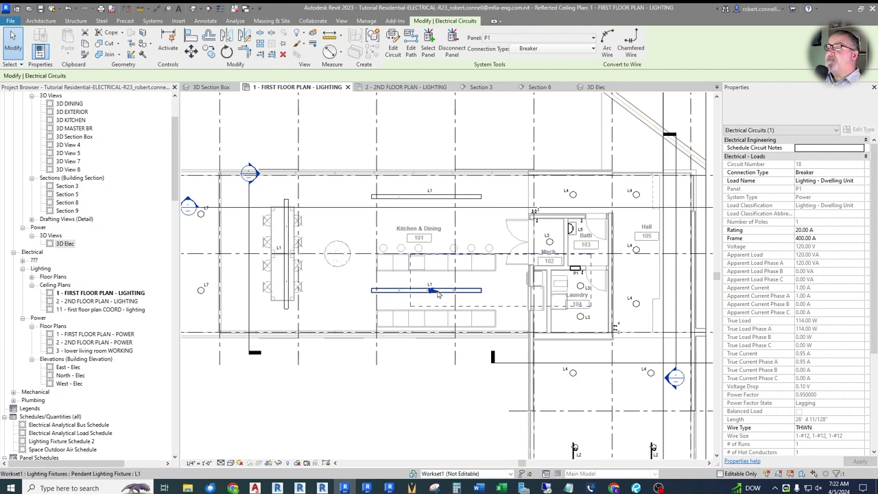
Step: Enter 'LTS - KITCHEN' as circuit 18's Load Name in Properties and apply it
{"action": "scroll", "coordinate": [438, 294], "scroll_direction": "up", "scroll_amount": 4}
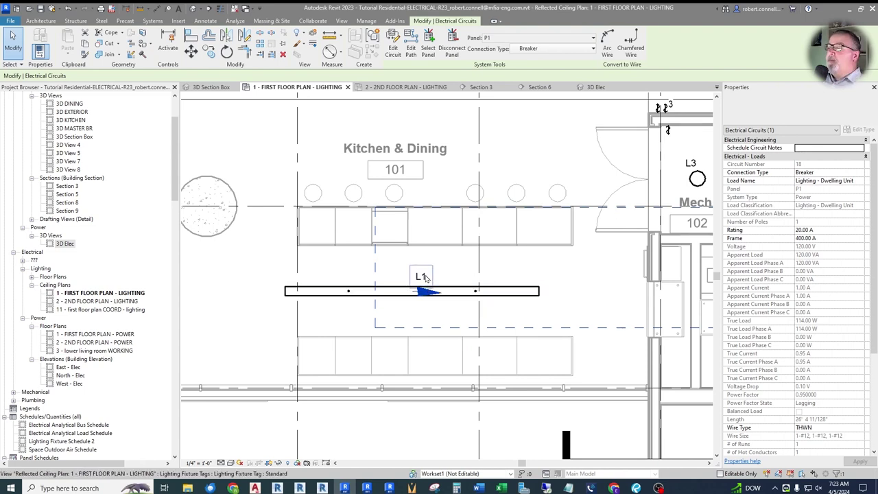
{"action": "scroll", "coordinate": [385, 277], "scroll_direction": "down", "scroll_amount": 1}
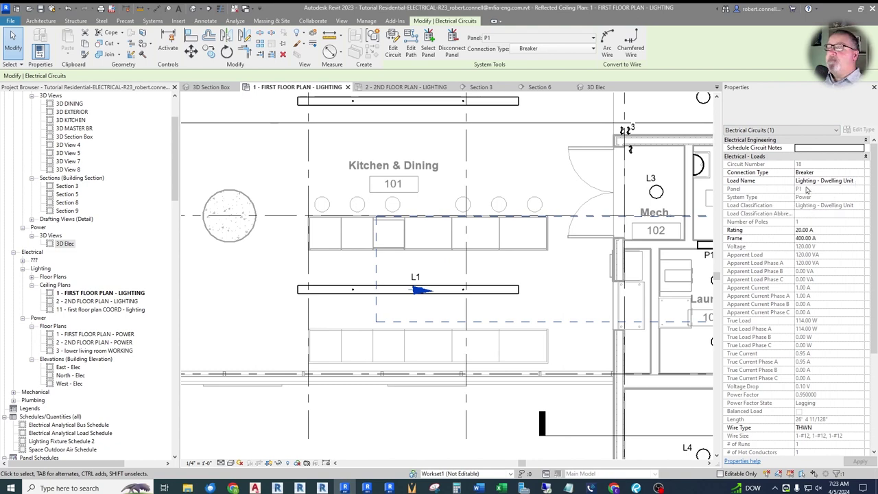
{"action": "left_click", "coordinate": [859, 182]}
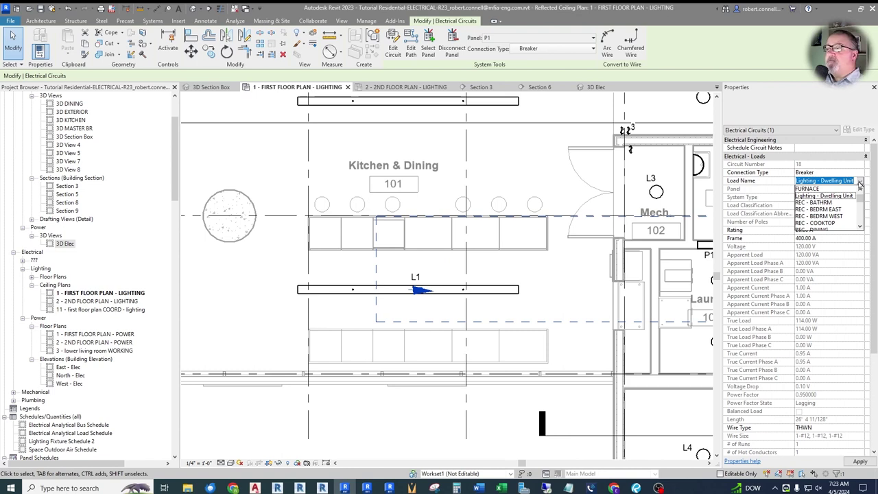
{"action": "scroll", "coordinate": [860, 184], "scroll_direction": "up", "scroll_amount": 1}
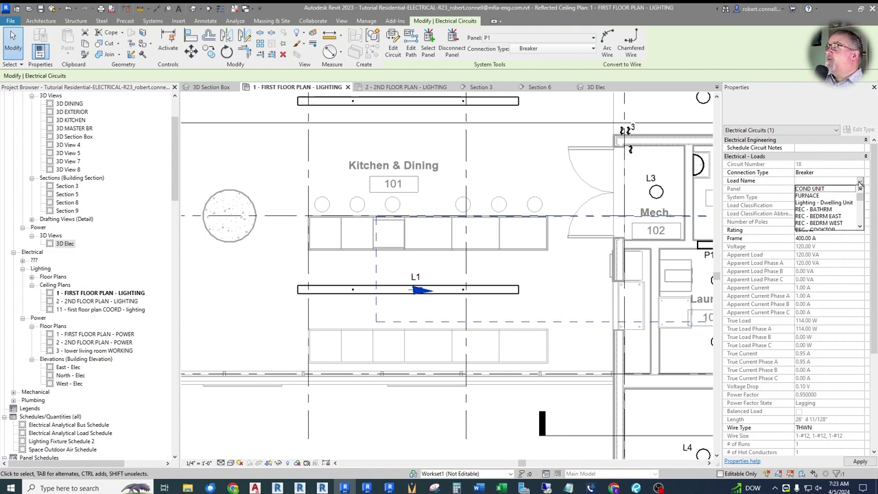
{"action": "type", "text": "LTS - KITCHEN"}
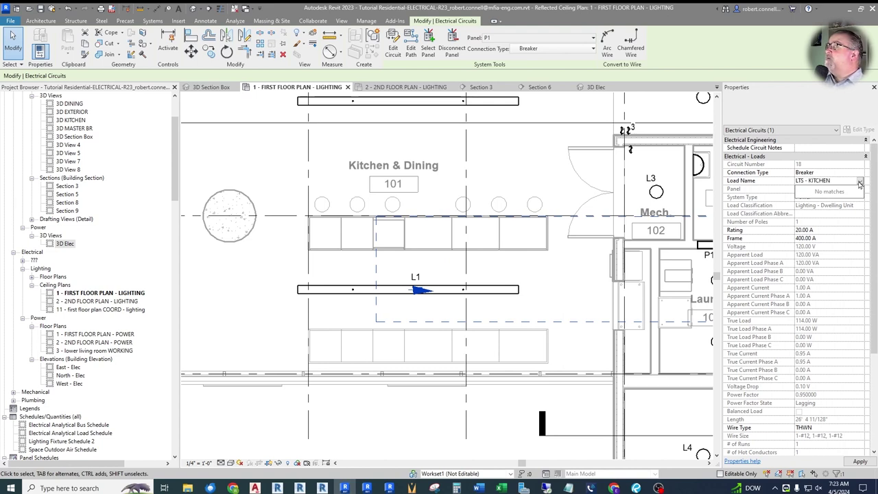
{"action": "key", "text": "Return"}
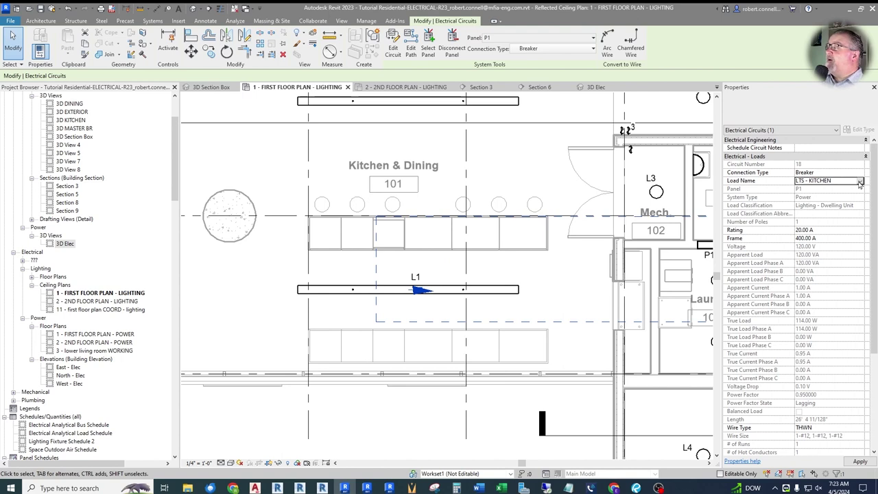
{"action": "left_click", "coordinate": [857, 462]}
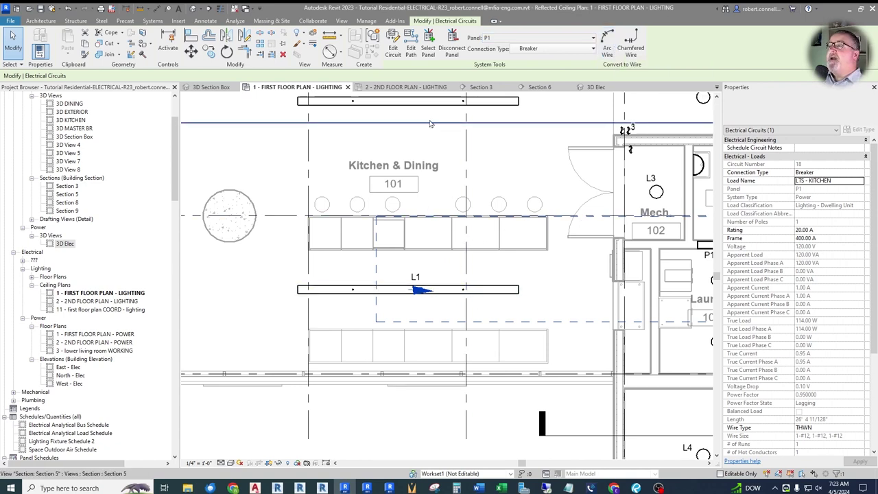
{"action": "scroll", "coordinate": [469, 280], "scroll_direction": "down", "scroll_amount": 3}
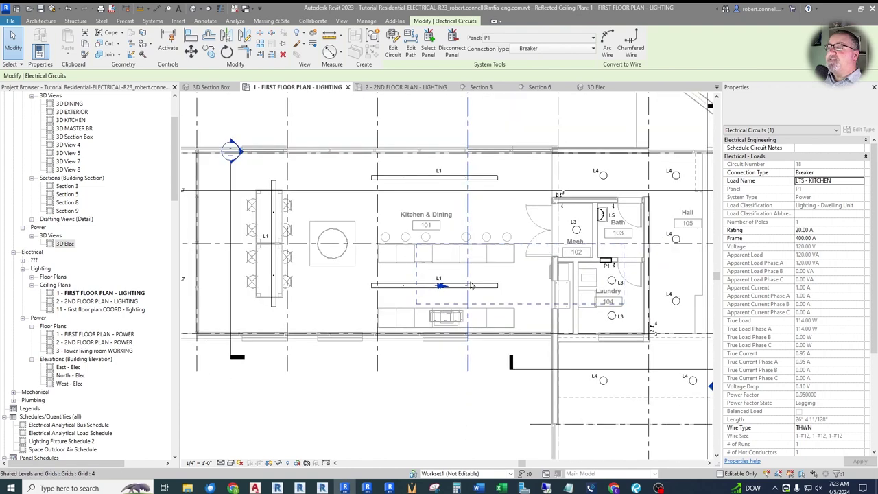
{"action": "scroll", "coordinate": [425, 232], "scroll_direction": "up", "scroll_amount": 2}
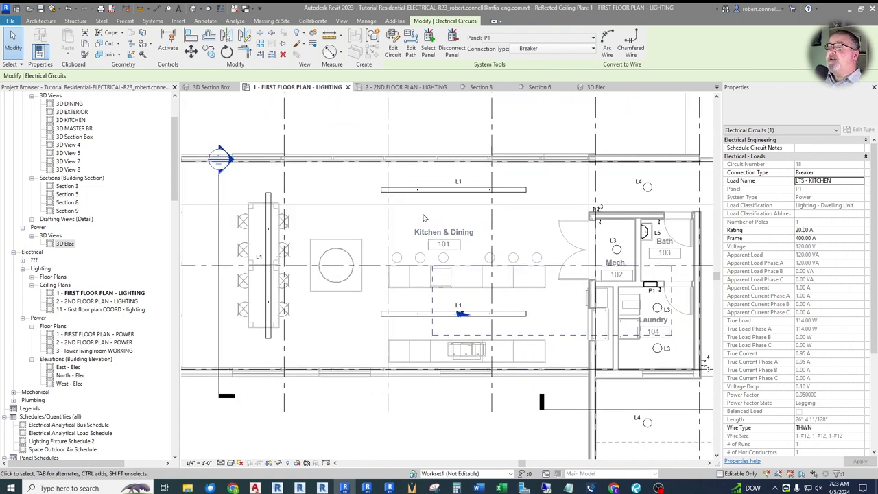
Step: Start adding elements to circuit 18 and add the vertical dining-table L1 fixture
{"action": "left_click", "coordinate": [393, 45]}
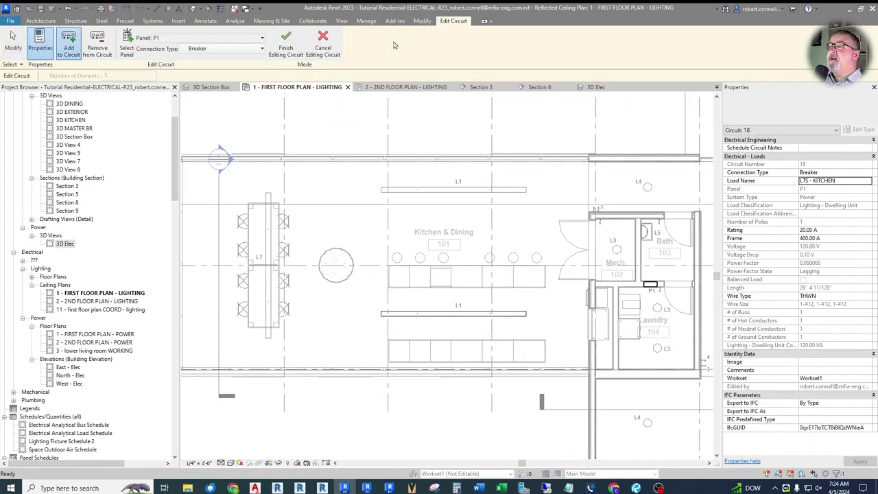
{"action": "left_click", "coordinate": [68, 40]}
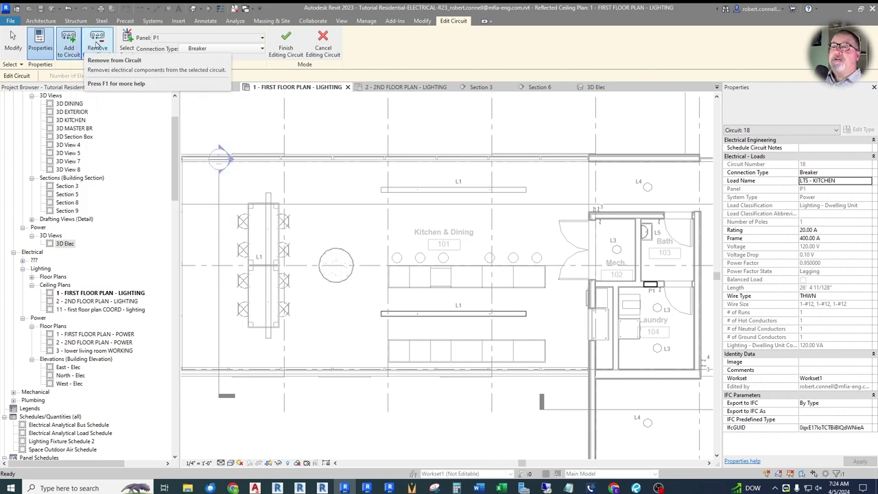
{"action": "left_click", "coordinate": [69, 46]}
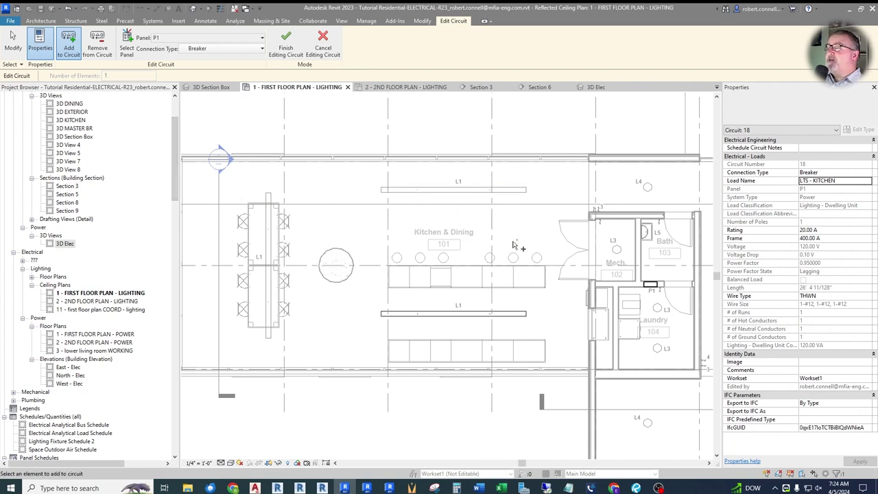
{"action": "scroll", "coordinate": [464, 316], "scroll_direction": "up", "scroll_amount": 4}
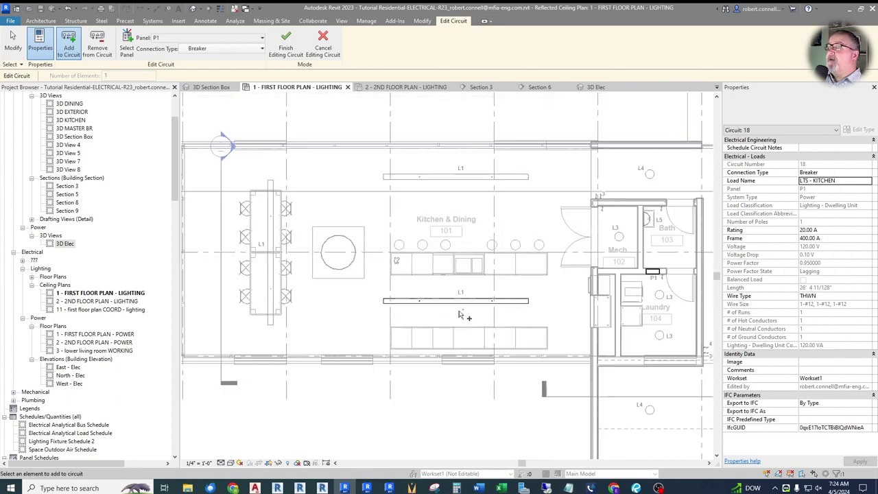
{"action": "scroll", "coordinate": [462, 315], "scroll_direction": "down", "scroll_amount": 1}
{"action": "scroll", "coordinate": [414, 330], "scroll_direction": "up", "scroll_amount": 2}
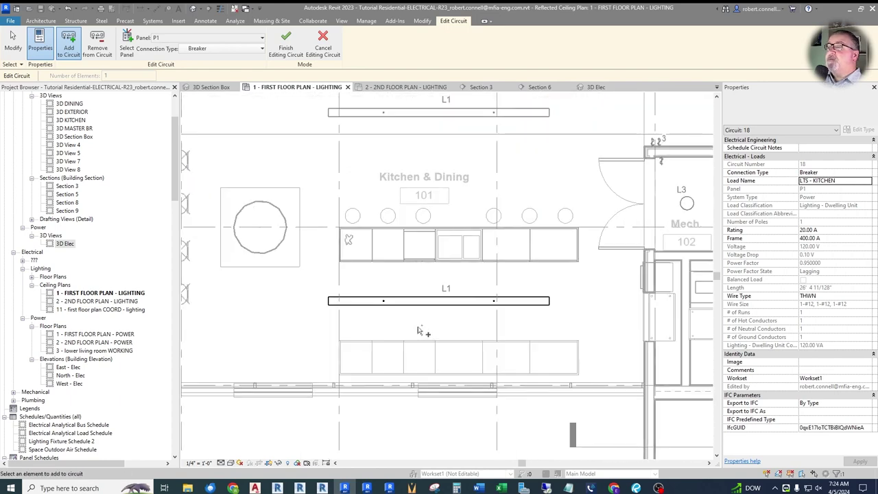
{"action": "scroll", "coordinate": [343, 292], "scroll_direction": "down", "scroll_amount": 2}
{"action": "scroll", "coordinate": [343, 292], "scroll_direction": "down", "scroll_amount": 1}
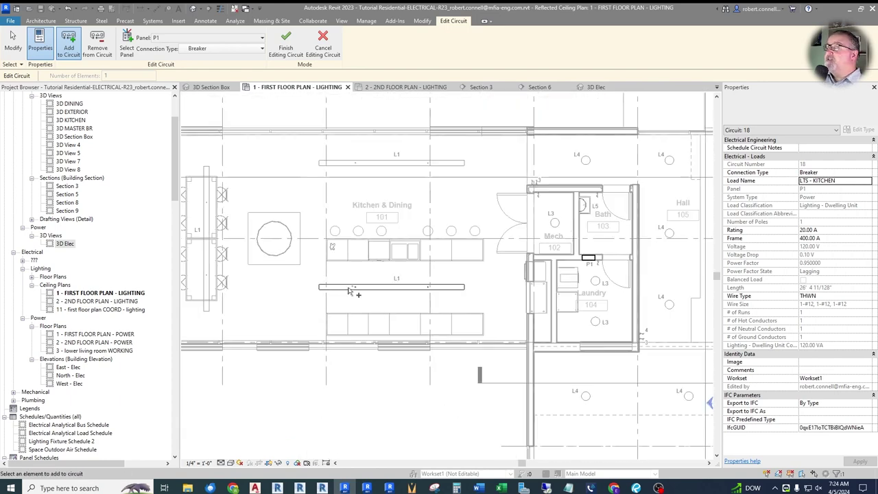
{"action": "scroll", "coordinate": [557, 231], "scroll_direction": "up", "scroll_amount": 3}
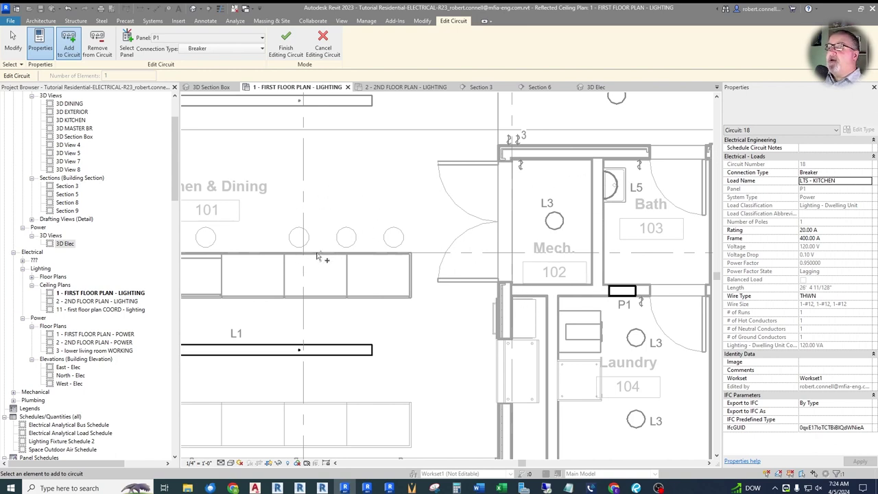
{"action": "scroll", "coordinate": [448, 262], "scroll_direction": "down", "scroll_amount": 2}
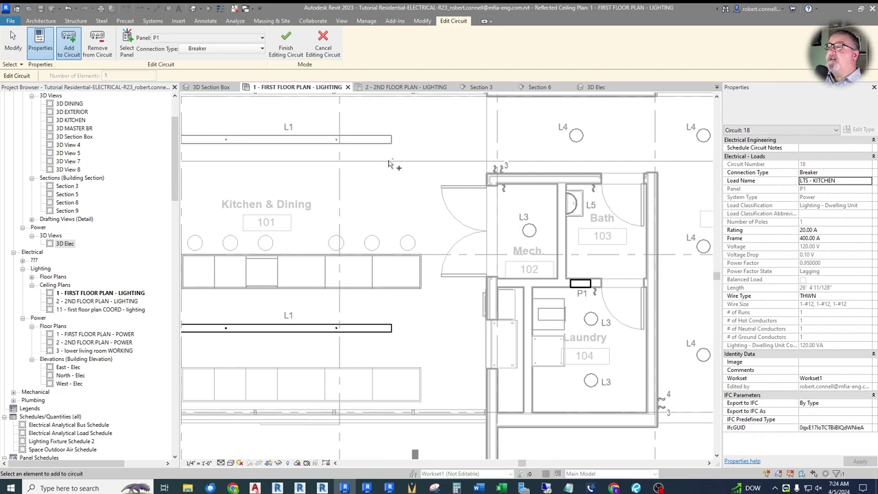
{"action": "scroll", "coordinate": [489, 155], "scroll_direction": "up", "scroll_amount": 2}
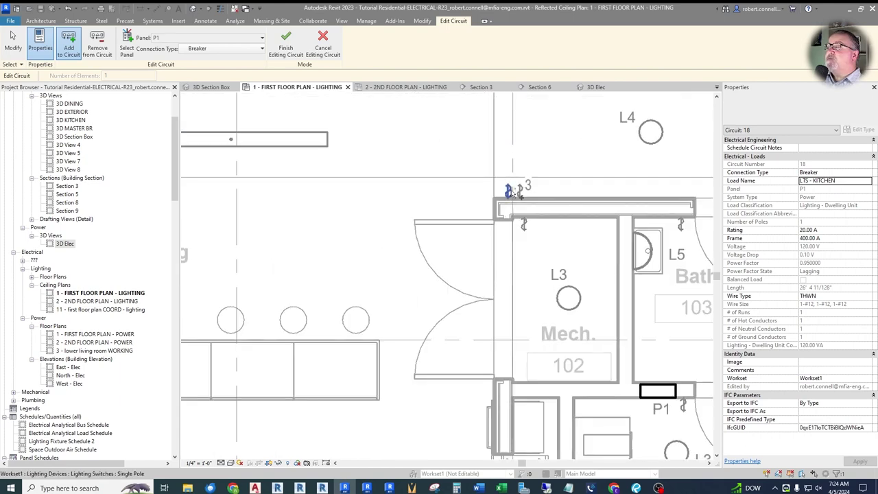
{"action": "scroll", "coordinate": [522, 202], "scroll_direction": "down", "scroll_amount": 3}
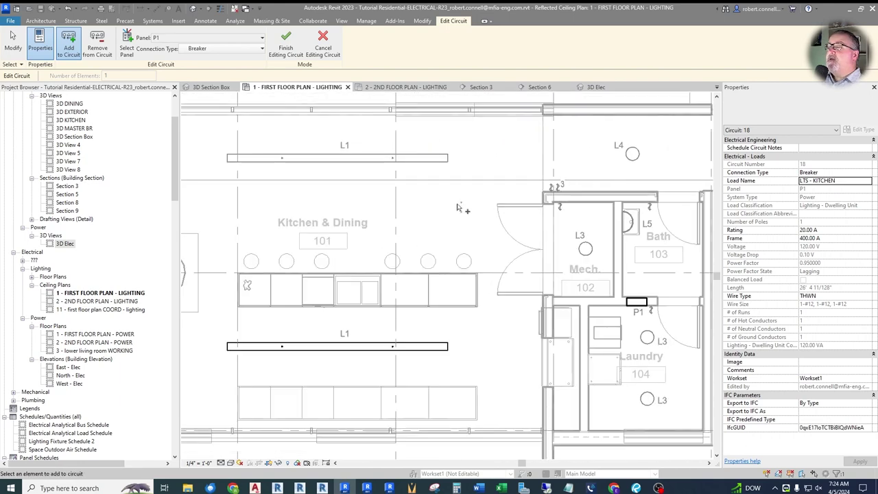
{"action": "scroll", "coordinate": [412, 220], "scroll_direction": "up", "scroll_amount": 2}
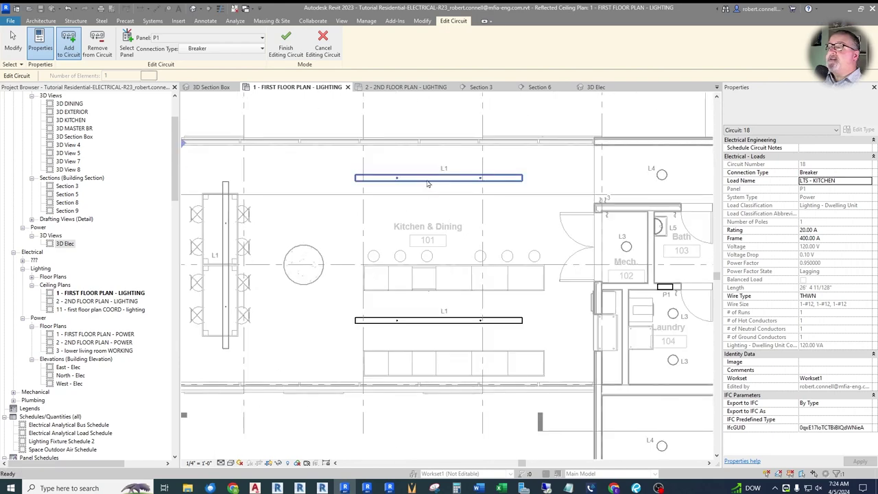
{"action": "scroll", "coordinate": [366, 244], "scroll_direction": "up", "scroll_amount": 1}
{"action": "middle_click_drag", "start_coordinate": [366, 243], "coordinate": [494, 236]}
{"action": "left_click", "coordinate": [350, 226]}
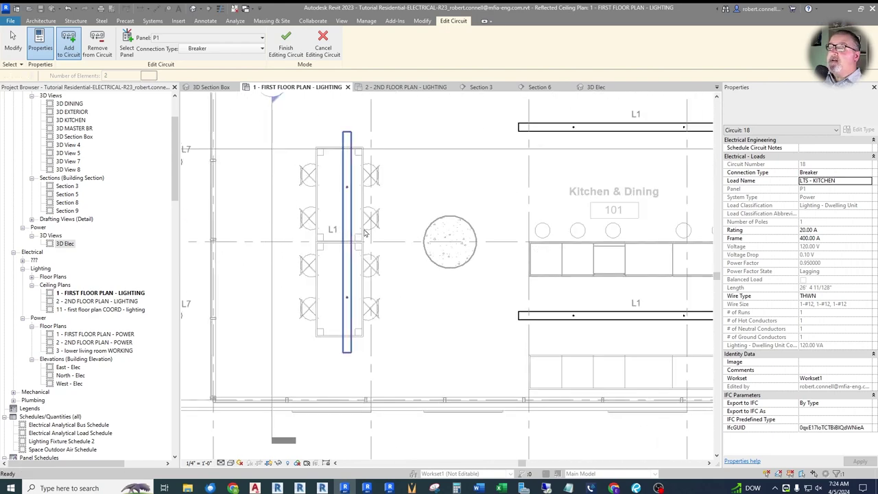
Step: Add both L7 ceiling lights and the corner wall switch, then finish editing the circuit
{"action": "scroll", "coordinate": [294, 297], "scroll_direction": "up", "scroll_amount": 1}
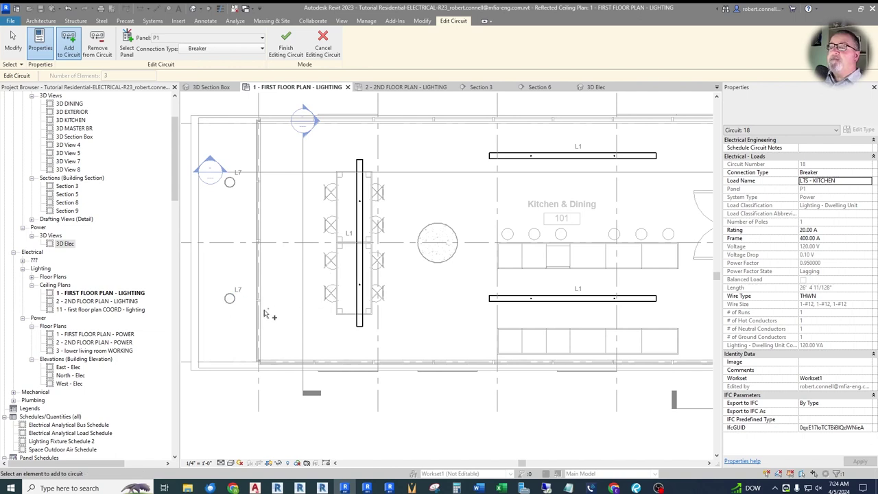
{"action": "left_click", "coordinate": [230, 299]}
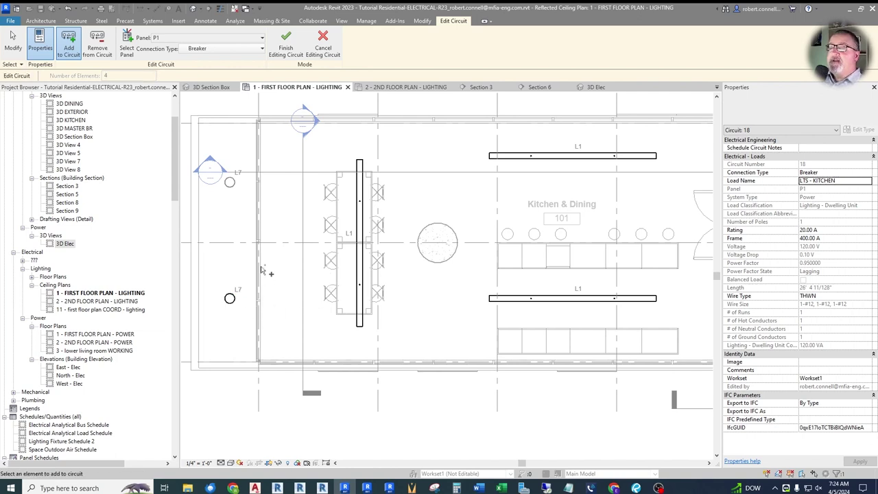
{"action": "left_click", "coordinate": [229, 182]}
{"action": "scroll", "coordinate": [229, 243], "scroll_direction": "down", "scroll_amount": 3}
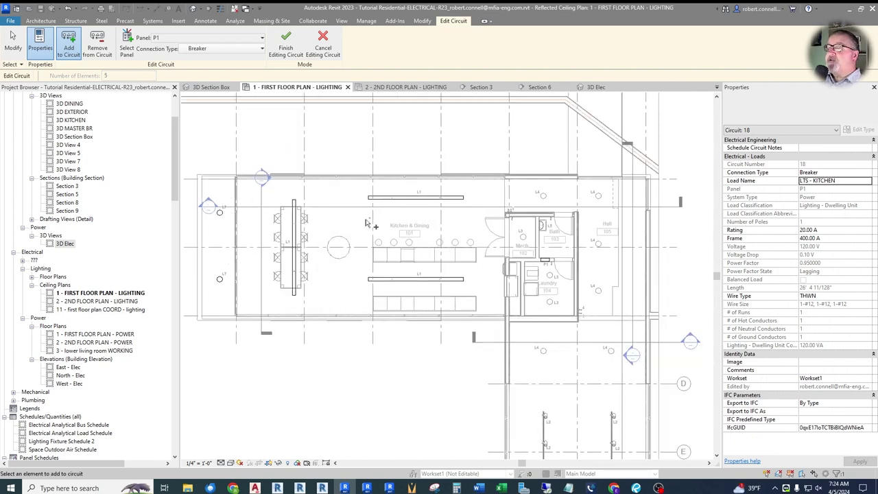
{"action": "scroll", "coordinate": [482, 203], "scroll_direction": "up", "scroll_amount": 3}
{"action": "scroll", "coordinate": [480, 206], "scroll_direction": "up", "scroll_amount": 4}
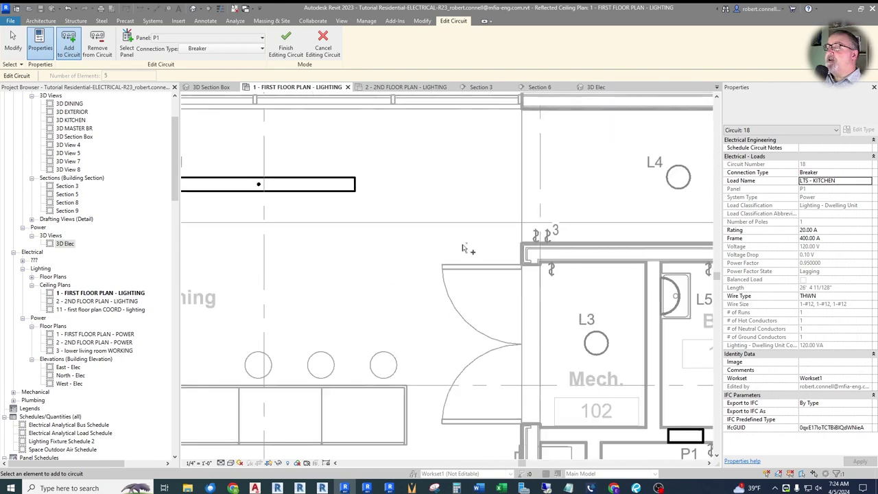
{"action": "left_click", "coordinate": [535, 236]}
{"action": "left_click", "coordinate": [285, 44]}
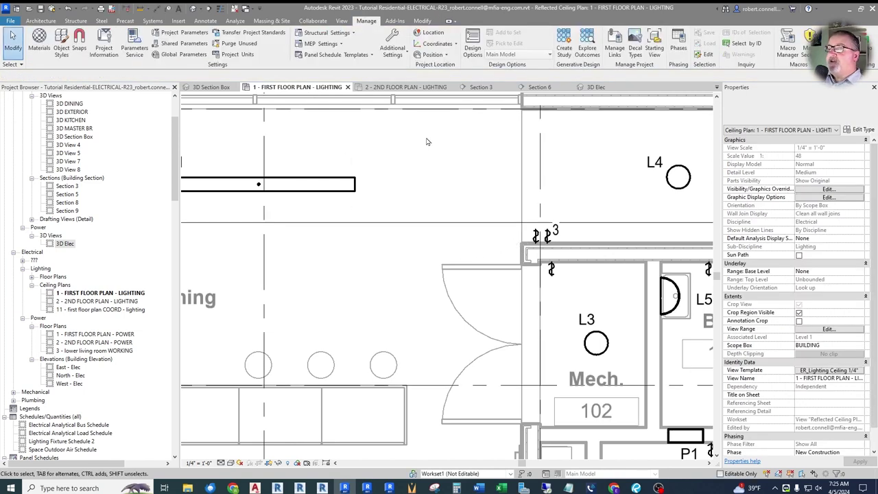
{"action": "scroll", "coordinate": [426, 141], "scroll_direction": "down", "scroll_amount": 5}
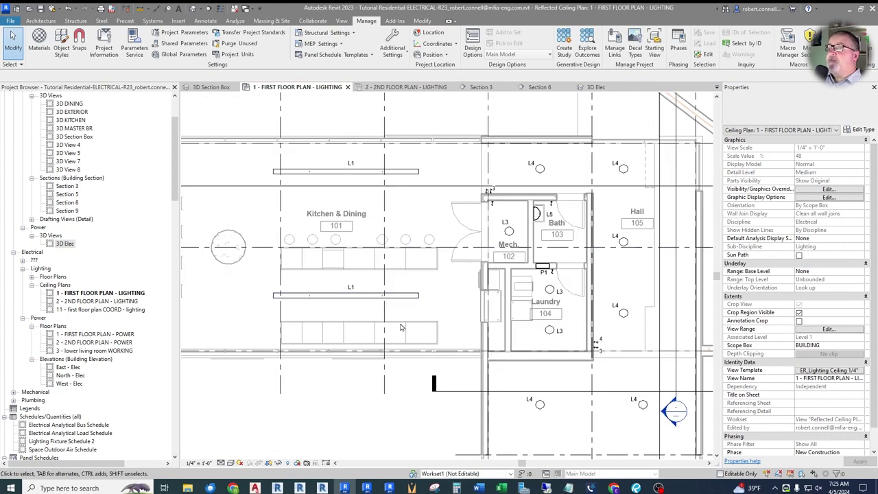
{"action": "scroll", "coordinate": [401, 328], "scroll_direction": "up", "scroll_amount": 3}
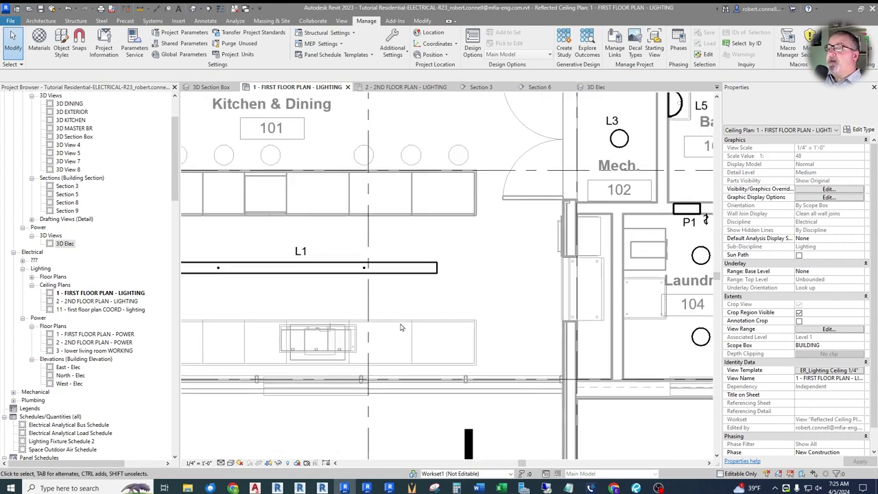
Step: Select the kitchen L1 fixture to confirm panel P1, circuit 18, and scroll to Panel Schedules
{"action": "left_click", "coordinate": [388, 270]}
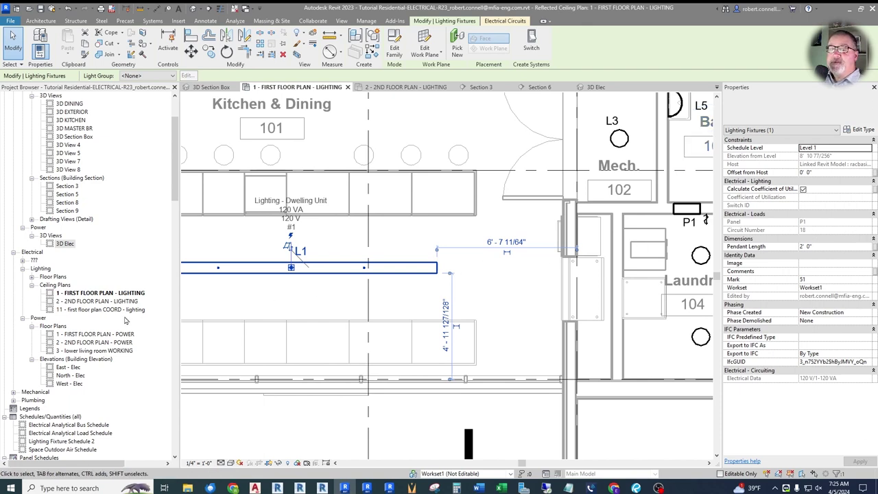
{"action": "scroll", "coordinate": [87, 319], "scroll_direction": "down", "scroll_amount": 5}
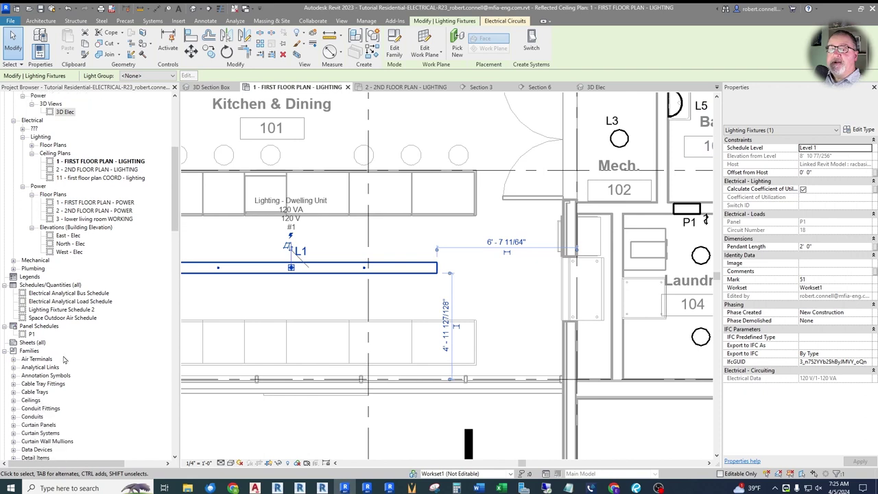
{"action": "scroll", "coordinate": [39, 301], "scroll_direction": "down", "scroll_amount": 1}
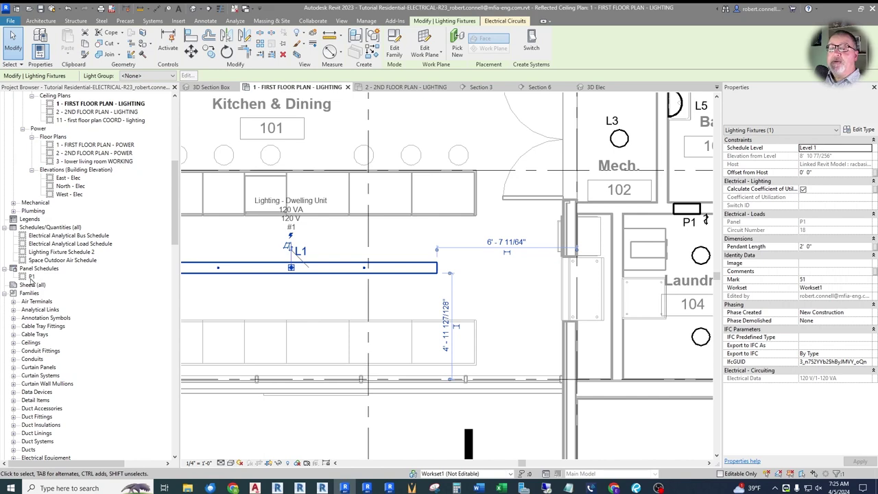
Step: Open the P1 panel schedule to check LTS - KITCHEN on circuit 18, then return to the first-floor lighting plan
{"action": "double_click", "coordinate": [30, 277]}
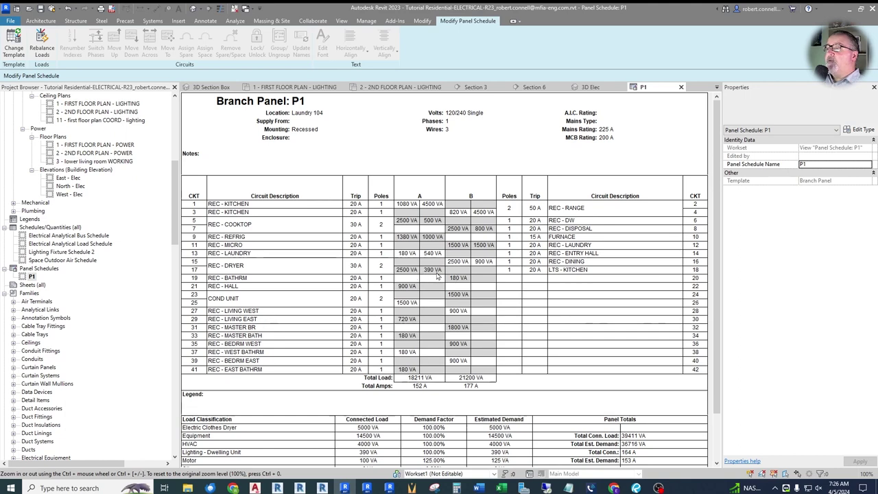
{"action": "left_click", "coordinate": [304, 88]}
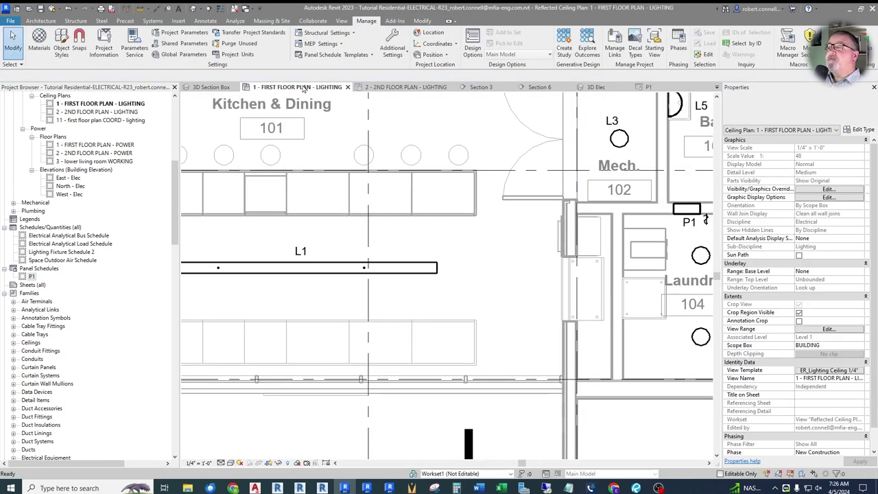
Step: Switch to 2 - 2ND FLOOR PLAN - LIGHTING and zoom to the L8 and L11 fixtures near Bedroom 202
{"action": "scroll", "coordinate": [283, 269], "scroll_direction": "down", "scroll_amount": 5}
{"action": "scroll", "coordinate": [439, 237], "scroll_direction": "up", "scroll_amount": 3}
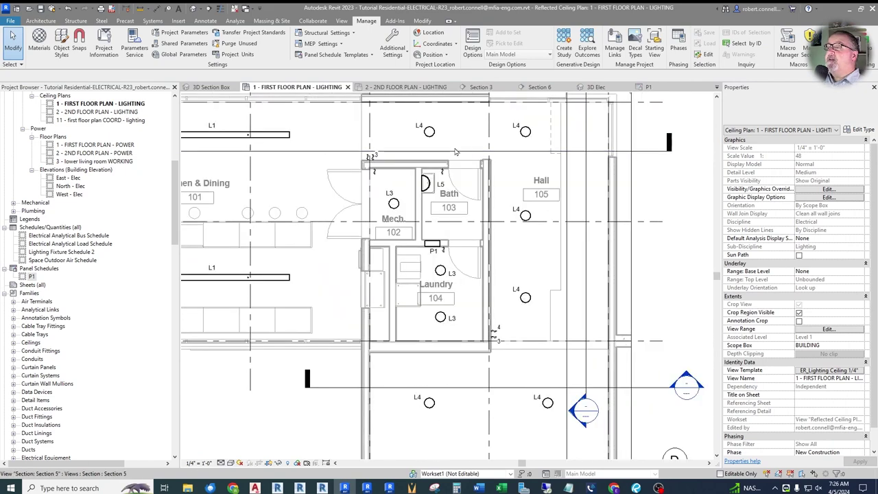
{"action": "scroll", "coordinate": [498, 136], "scroll_direction": "up", "scroll_amount": 2}
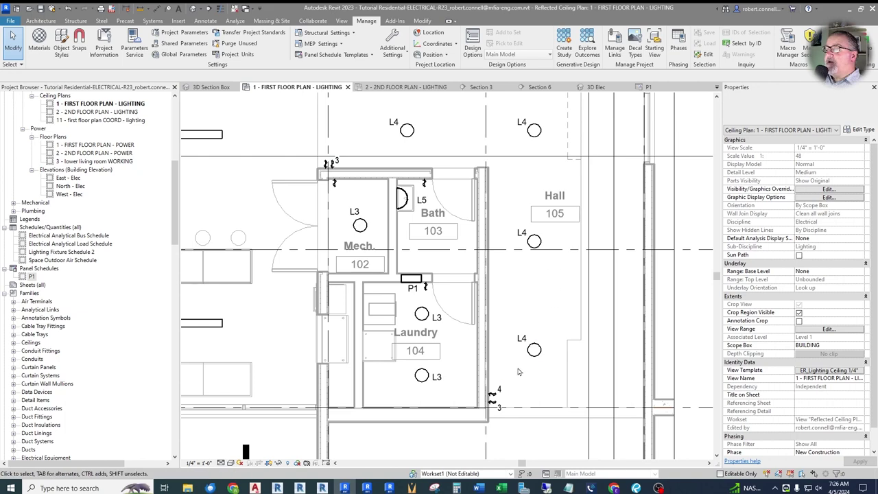
{"action": "scroll", "coordinate": [500, 345], "scroll_direction": "down", "scroll_amount": 2}
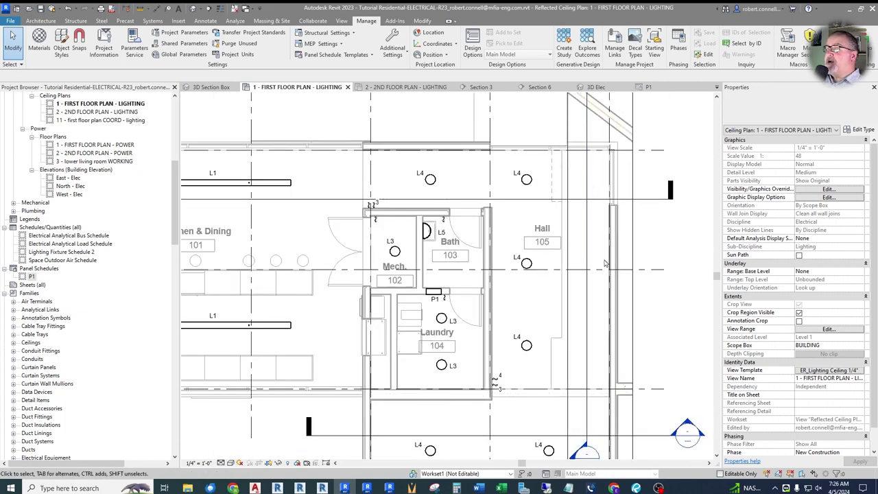
{"action": "left_click", "coordinate": [413, 87]}
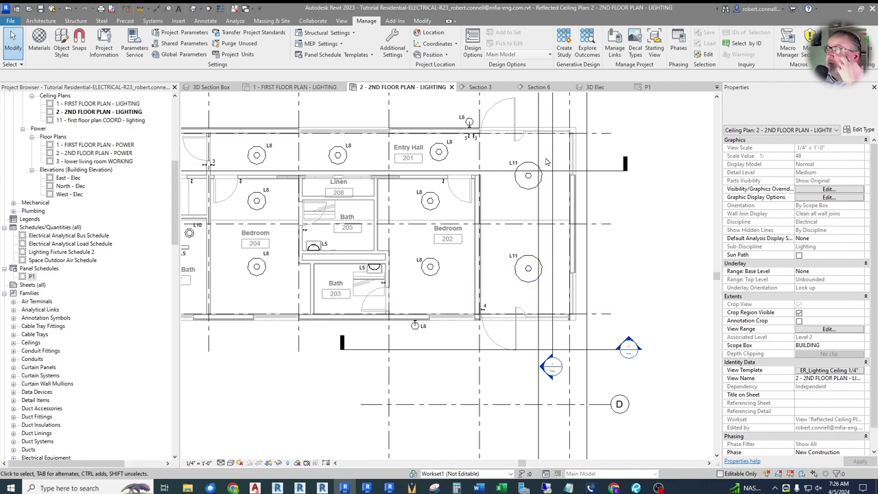
{"action": "scroll", "coordinate": [548, 165], "scroll_direction": "up", "scroll_amount": 2}
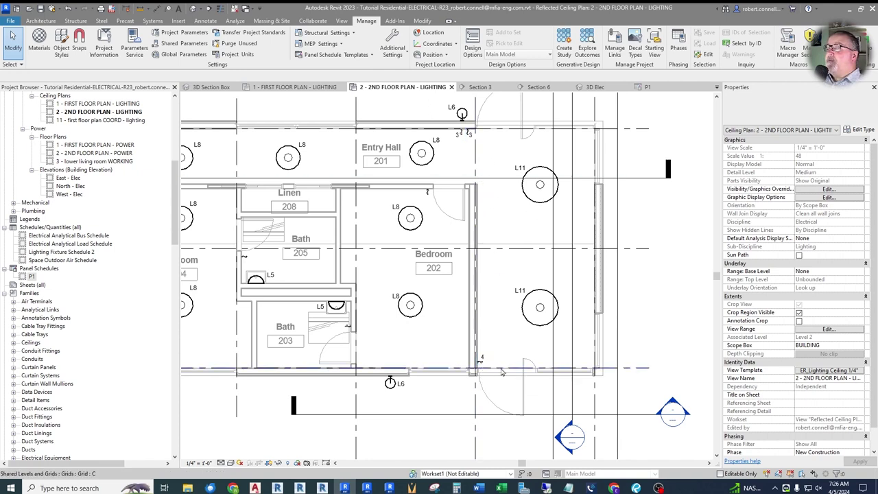
Step: Return to 1 - FIRST FLOOR PLAN - LIGHTING and select circuit 18 from a kitchen L1 fixture
{"action": "left_click", "coordinate": [289, 92]}
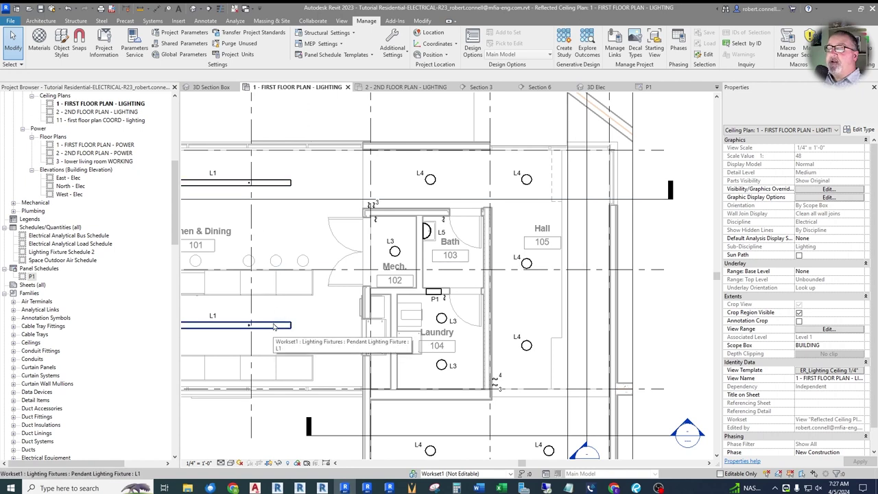
{"action": "key", "text": "Tab"}
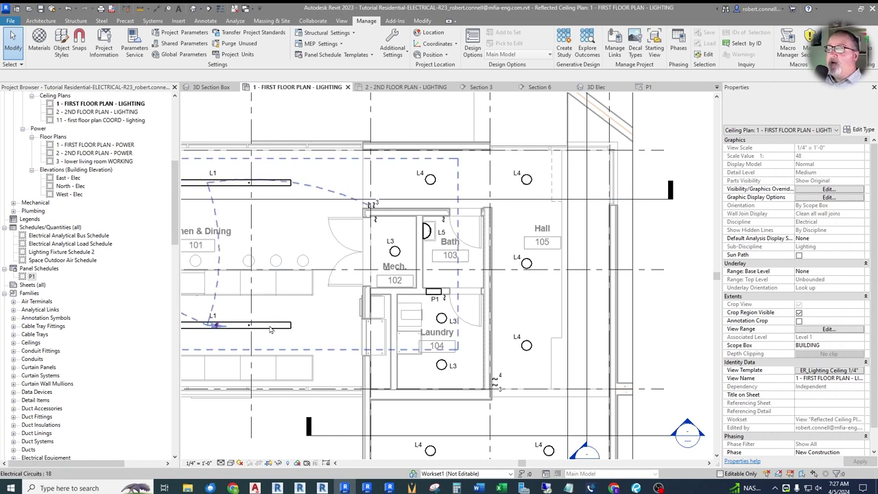
{"action": "left_click", "coordinate": [270, 330]}
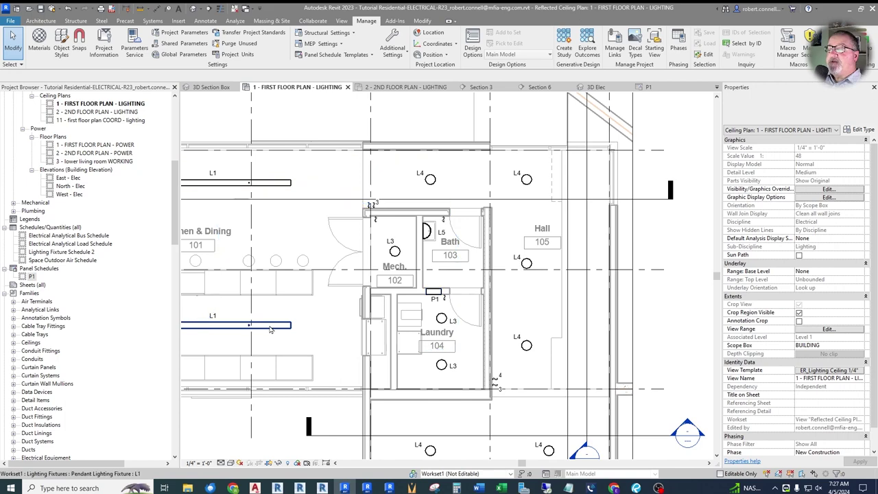
{"action": "left_click", "coordinate": [270, 329]}
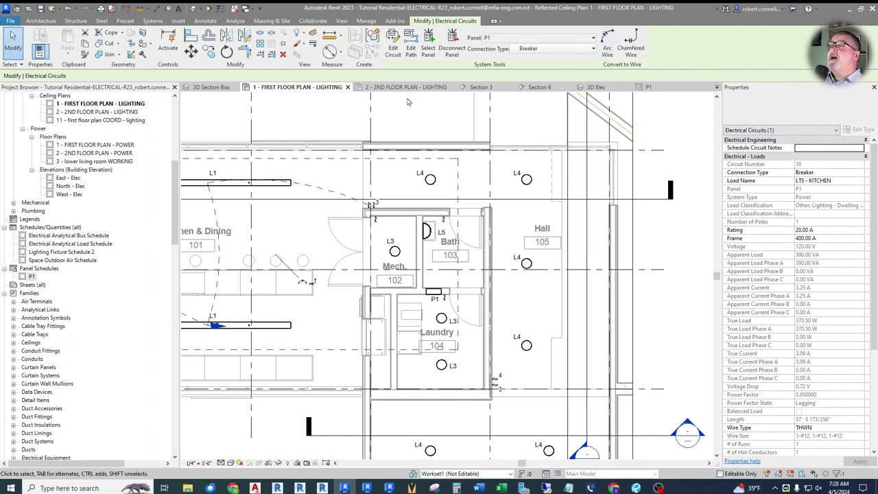
Step: Add the Mech L3 light, Bath L5 sconce and their two wall switches to circuit 18
{"action": "left_click", "coordinate": [393, 46]}
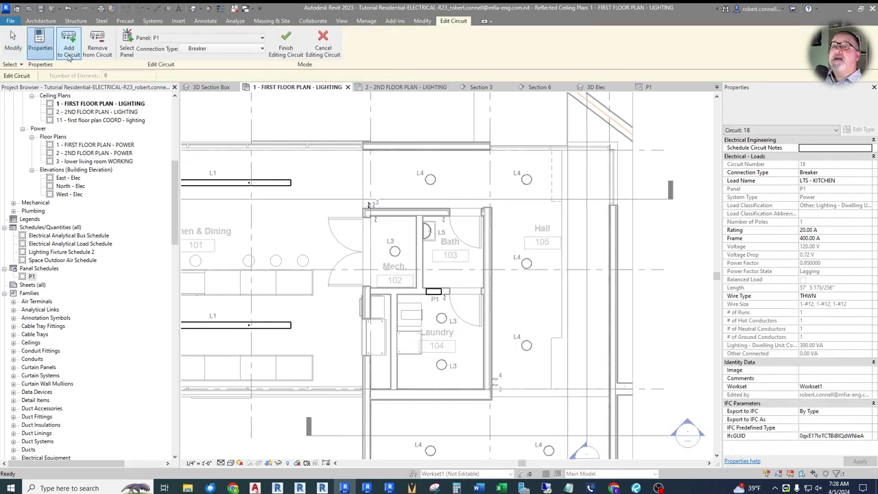
{"action": "left_click", "coordinate": [69, 53]}
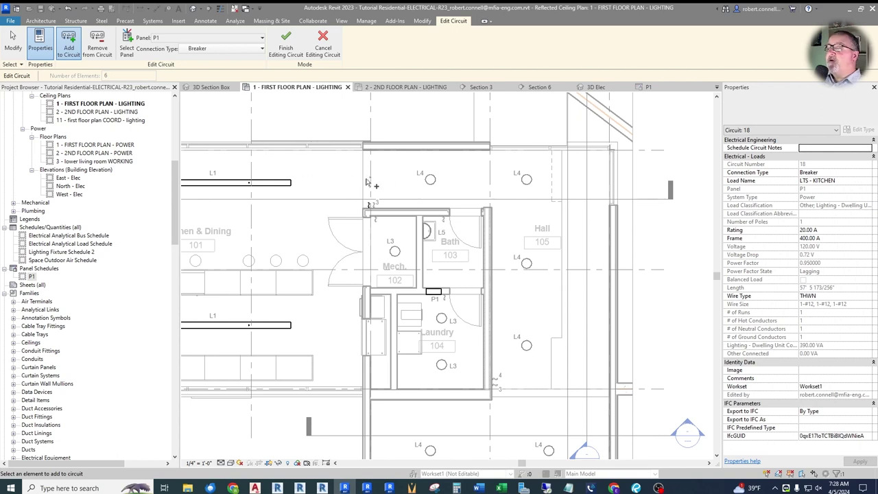
{"action": "scroll", "coordinate": [404, 264], "scroll_direction": "up", "scroll_amount": 3}
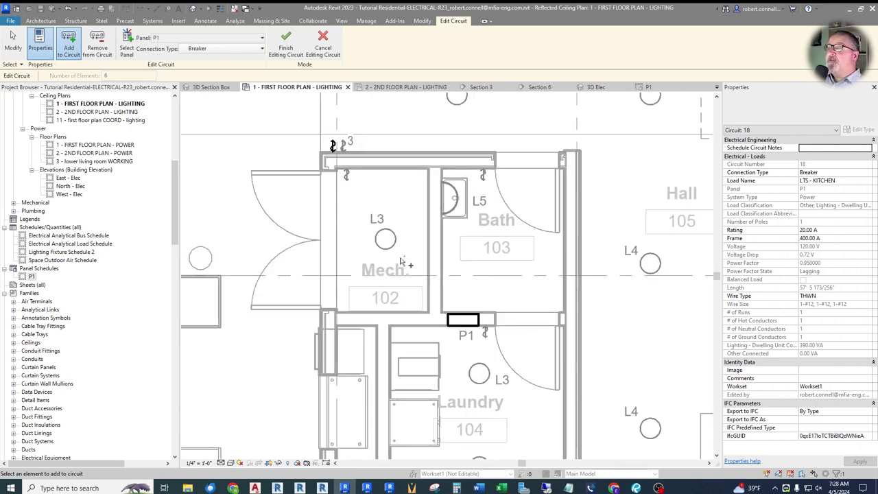
{"action": "left_click", "coordinate": [388, 246]}
{"action": "left_click", "coordinate": [348, 177]}
{"action": "scroll", "coordinate": [316, 192], "scroll_direction": "down", "scroll_amount": 1}
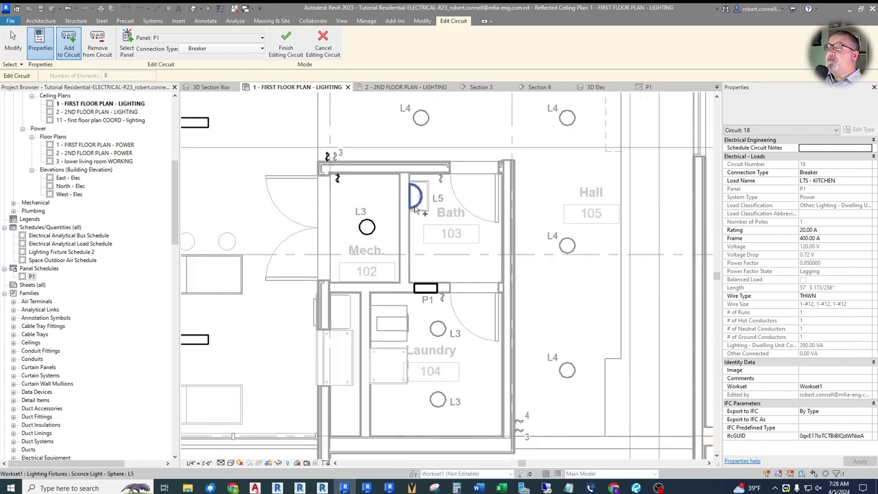
{"action": "left_click", "coordinate": [415, 206]}
{"action": "left_click", "coordinate": [441, 183]}
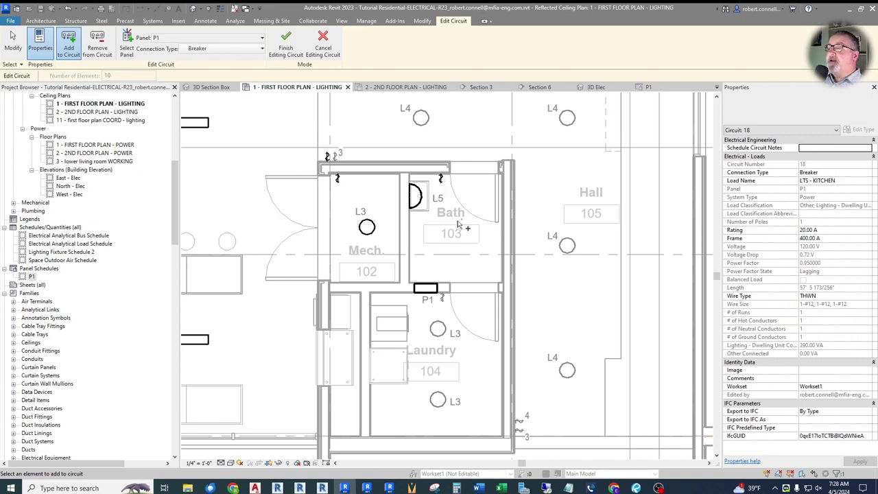
Step: Add both Laundry L3 lights to the circuit and finish editing it
{"action": "scroll", "coordinate": [454, 218], "scroll_direction": "down", "scroll_amount": 1}
{"action": "scroll", "coordinate": [457, 314], "scroll_direction": "up", "scroll_amount": 2}
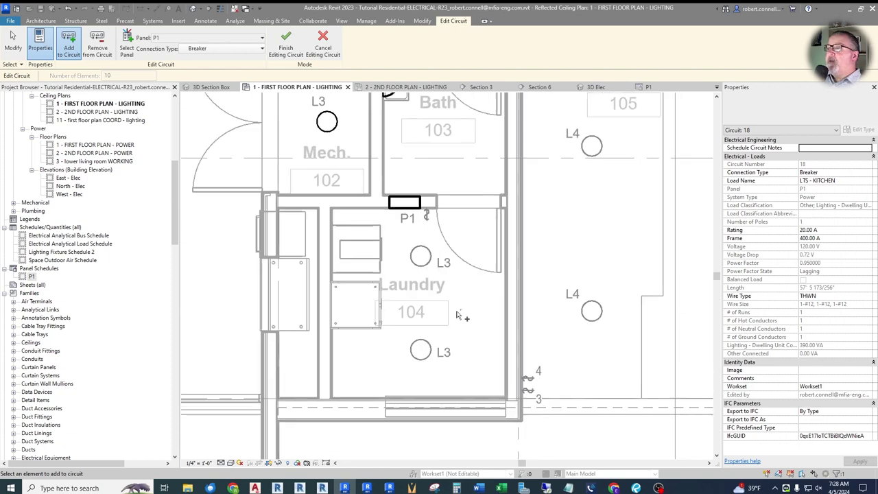
{"action": "scroll", "coordinate": [446, 231], "scroll_direction": "down", "scroll_amount": 1}
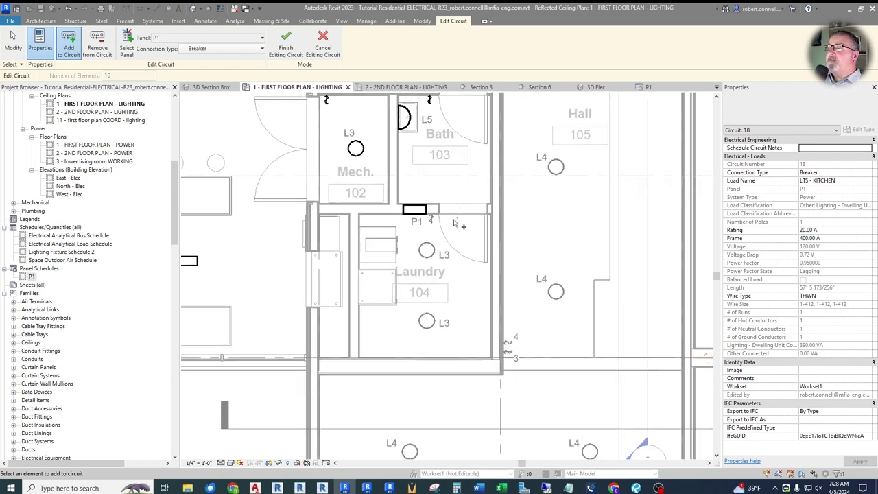
{"action": "scroll", "coordinate": [454, 224], "scroll_direction": "up", "scroll_amount": 1}
{"action": "left_click", "coordinate": [417, 261]}
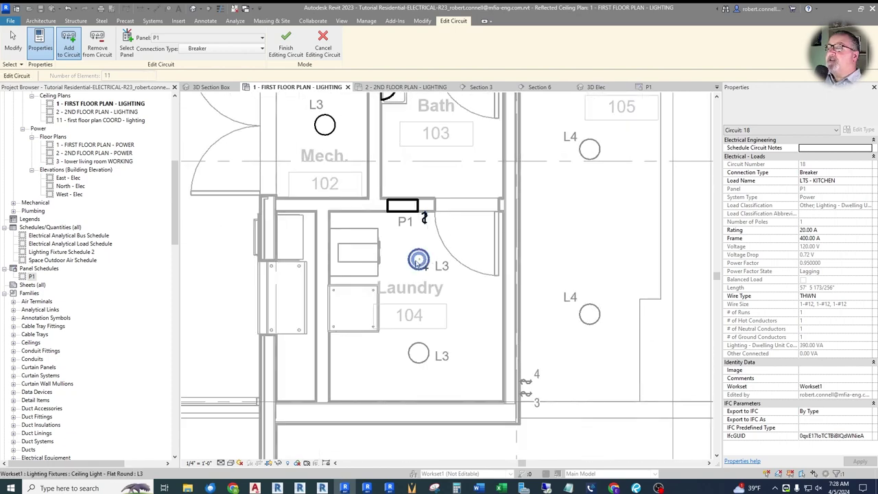
{"action": "left_click", "coordinate": [419, 353]}
{"action": "scroll", "coordinate": [467, 298], "scroll_direction": "down", "scroll_amount": 3}
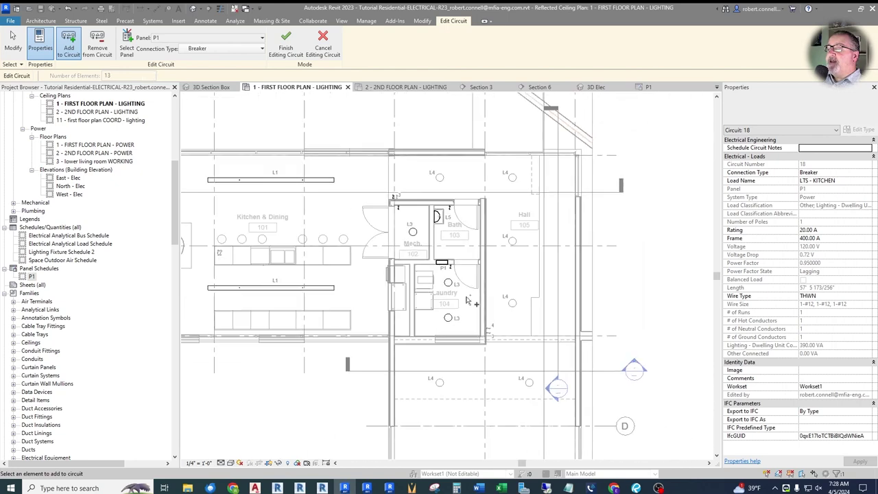
{"action": "scroll", "coordinate": [453, 242], "scroll_direction": "up", "scroll_amount": 2}
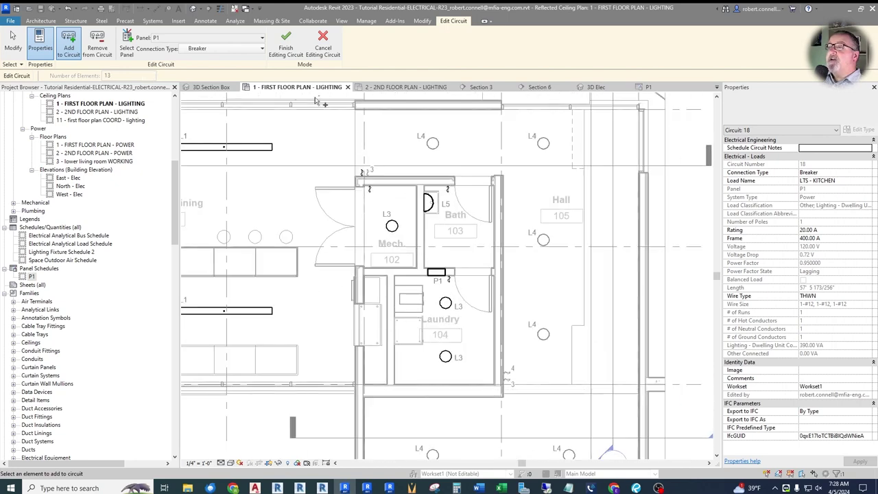
{"action": "left_click", "coordinate": [287, 51]}
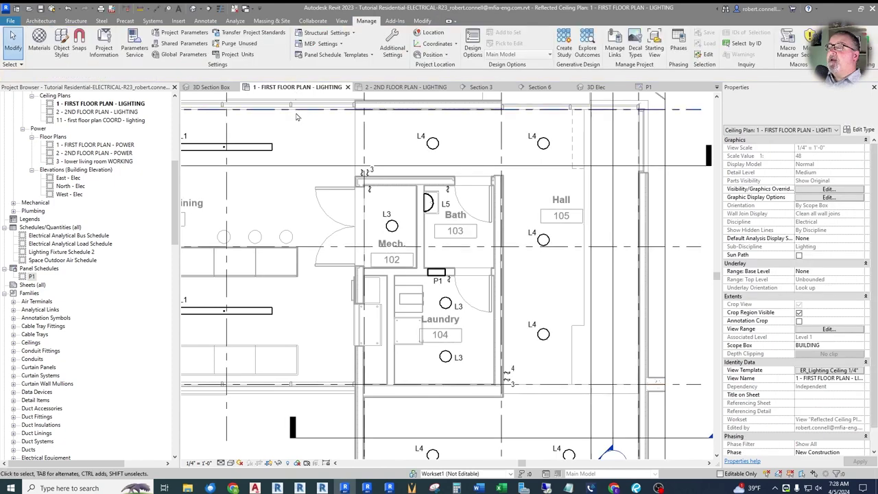
Step: Select all of circuit 18 through the Mech L3 fixture, showing 450 VA and 3.75 A
{"action": "left_click", "coordinate": [392, 229]}
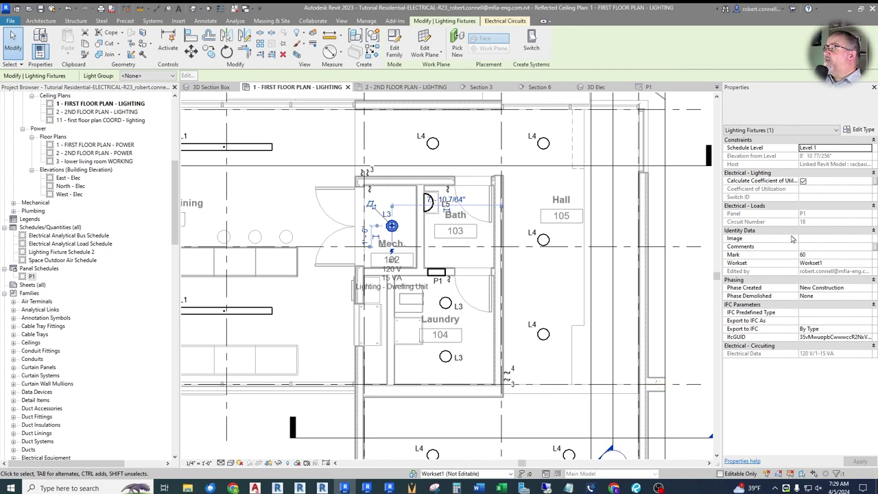
{"action": "key", "text": "Escape"}
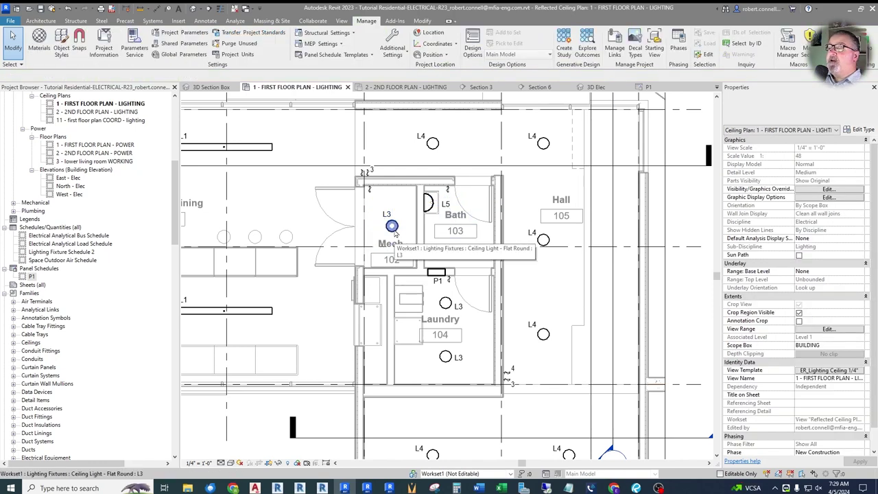
{"action": "key", "text": "Tab"}
{"action": "left_click", "coordinate": [395, 235]}
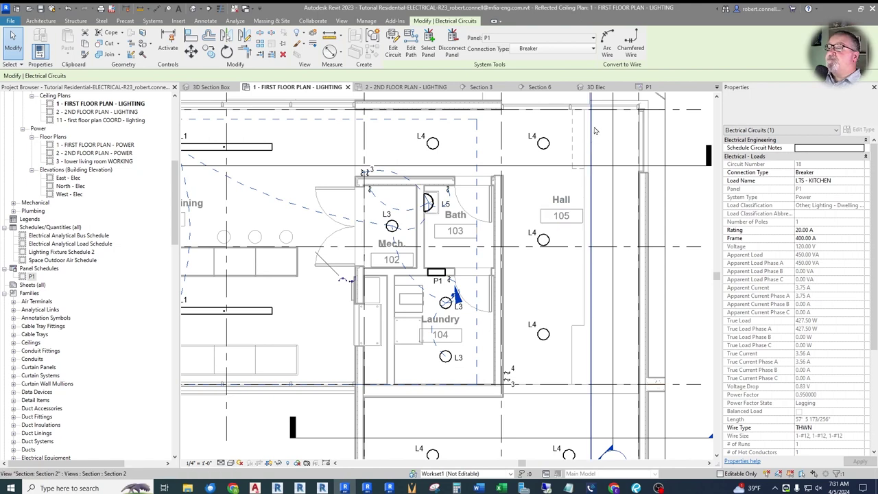
Step: Convert circuit 18 to arc wiring and review the wires linking the L1 and L7 fixtures
{"action": "left_click", "coordinate": [608, 48]}
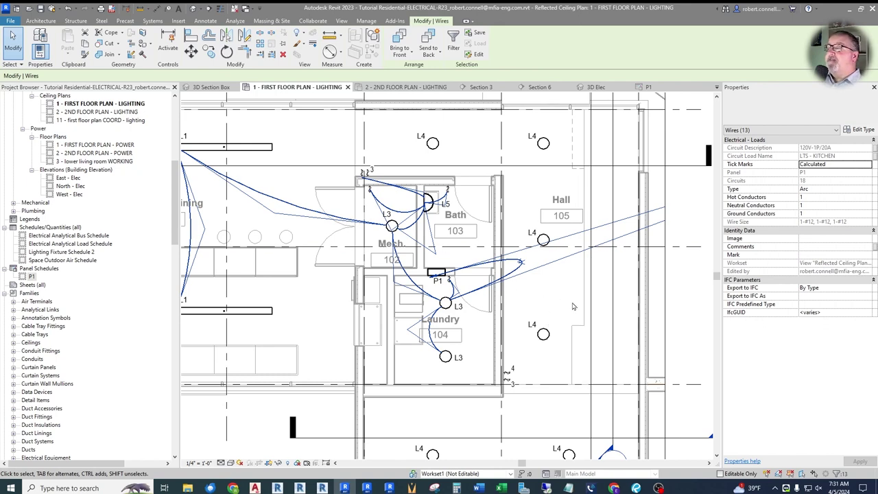
{"action": "left_click", "coordinate": [514, 322]}
{"action": "scroll", "coordinate": [535, 322], "scroll_direction": "down", "scroll_amount": 3}
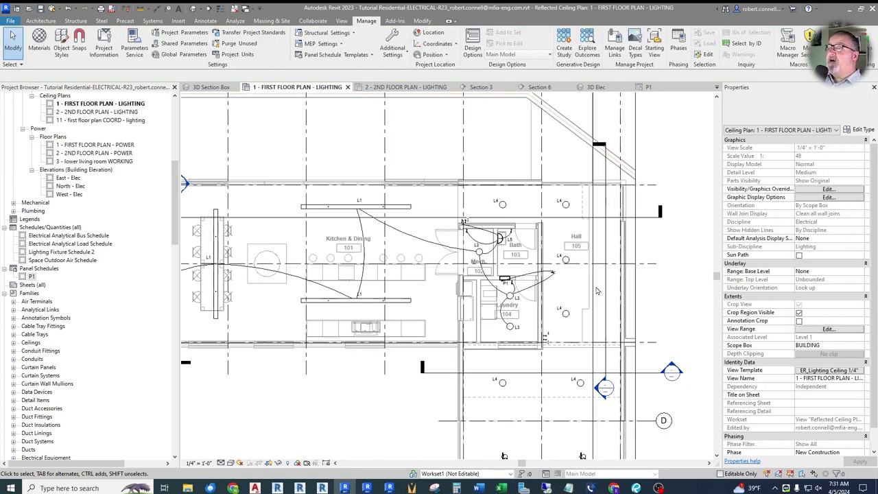
{"action": "scroll", "coordinate": [357, 278], "scroll_direction": "up", "scroll_amount": 3}
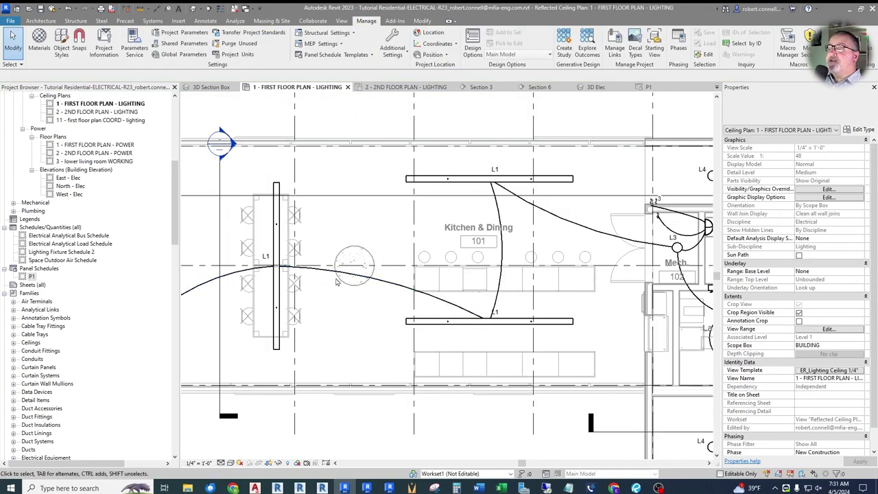
{"action": "scroll", "coordinate": [554, 286], "scroll_direction": "down", "scroll_amount": 3}
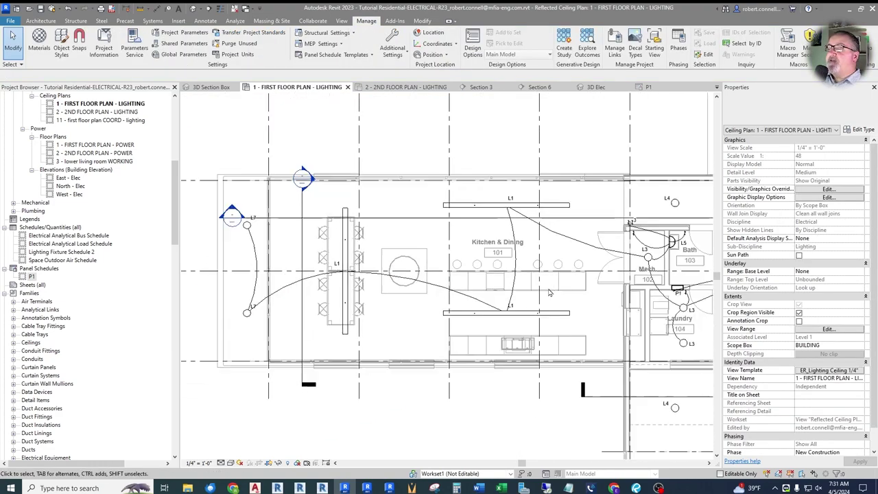
{"action": "scroll", "coordinate": [355, 311], "scroll_direction": "up", "scroll_amount": 2}
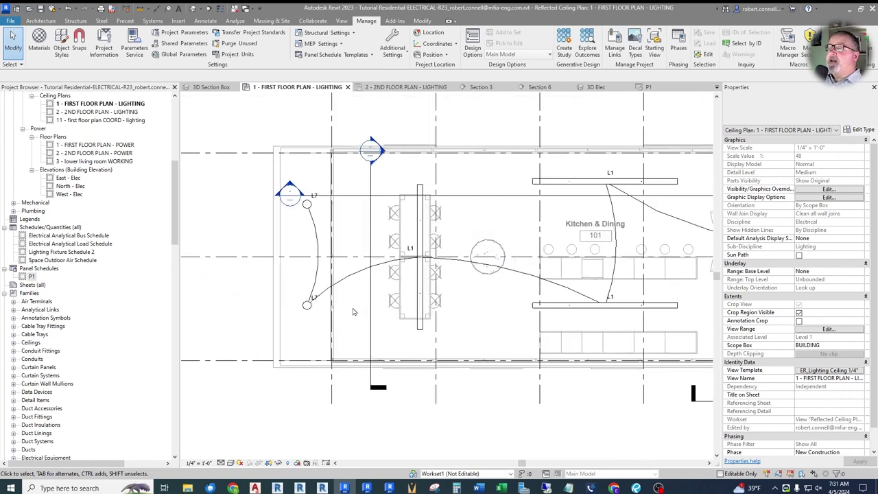
{"action": "scroll", "coordinate": [400, 281], "scroll_direction": "up", "scroll_amount": 1}
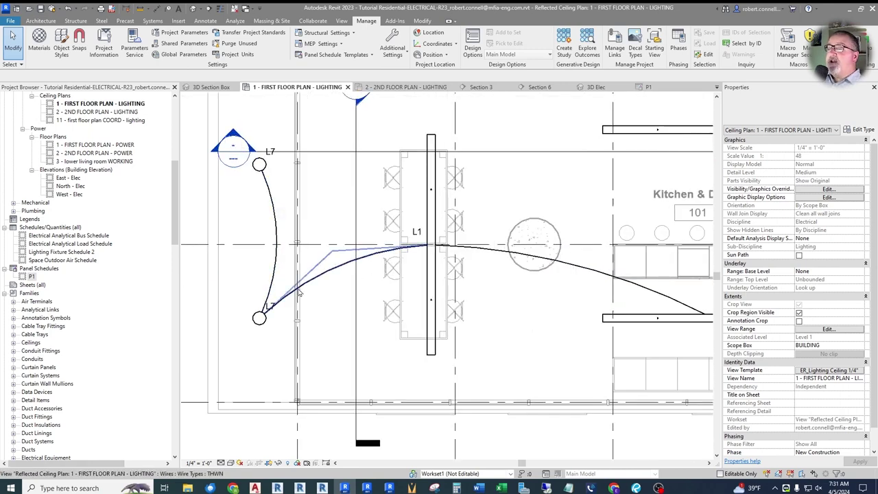
{"action": "scroll", "coordinate": [417, 237], "scroll_direction": "down", "scroll_amount": 2}
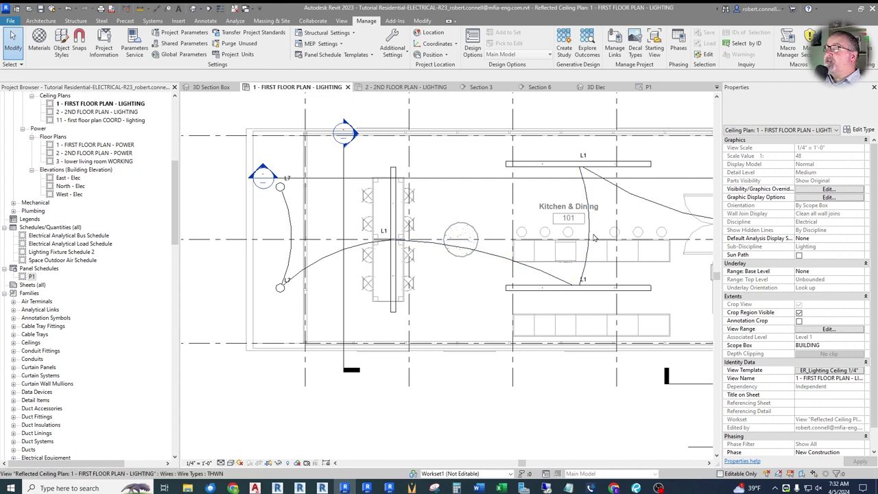
{"action": "scroll", "coordinate": [505, 177], "scroll_direction": "down", "scroll_amount": 1}
{"action": "scroll", "coordinate": [505, 177], "scroll_direction": "down", "scroll_amount": 2}
{"action": "scroll", "coordinate": [480, 259], "scroll_direction": "up", "scroll_amount": 4}
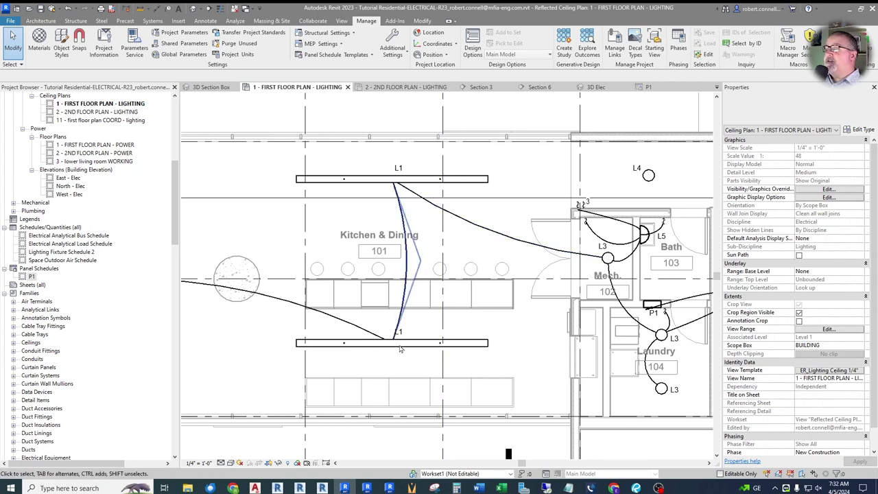
{"action": "scroll", "coordinate": [439, 256], "scroll_direction": "down", "scroll_amount": 3}
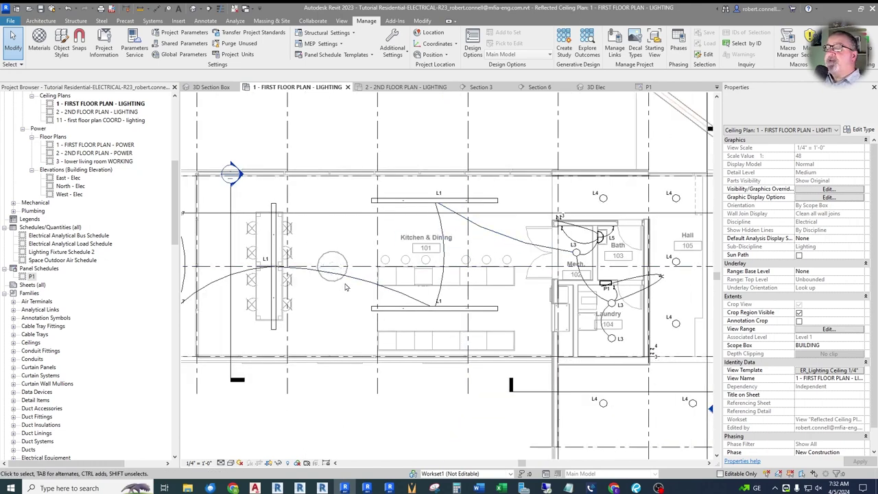
{"action": "scroll", "coordinate": [360, 281], "scroll_direction": "up", "scroll_amount": 3}
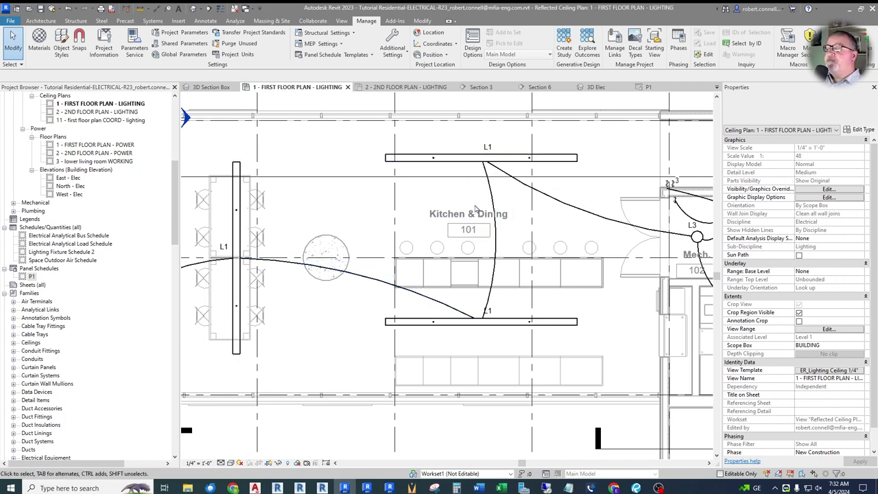
{"action": "scroll", "coordinate": [476, 208], "scroll_direction": "down", "scroll_amount": 2}
{"action": "scroll", "coordinate": [475, 208], "scroll_direction": "up", "scroll_amount": 2}
{"action": "scroll", "coordinate": [400, 312], "scroll_direction": "down", "scroll_amount": 2}
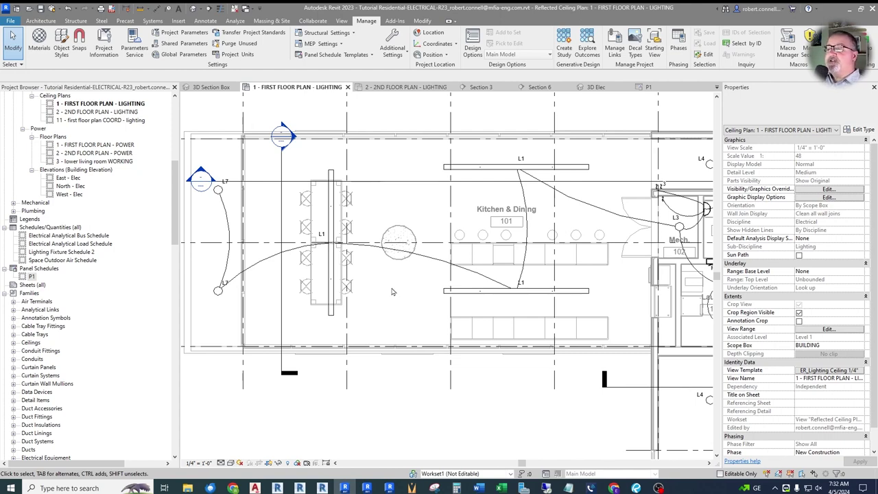
Step: Drag the lower L7 light's tag to the fixture's left, clear of the arc wire
{"action": "scroll", "coordinate": [220, 288], "scroll_direction": "up", "scroll_amount": 5}
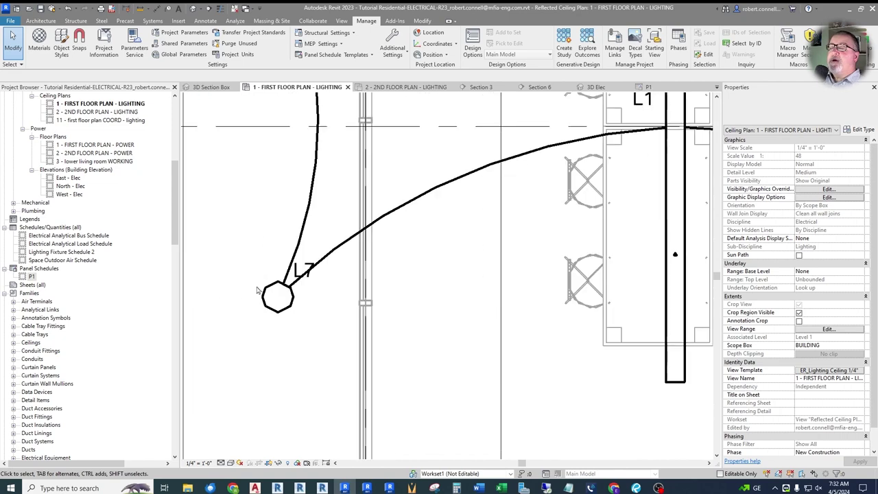
{"action": "left_click_drag", "start_coordinate": [303, 272], "coordinate": [222, 325]}
{"action": "scroll", "coordinate": [223, 326], "scroll_direction": "down", "scroll_amount": 2}
{"action": "scroll", "coordinate": [300, 328], "scroll_direction": "down", "scroll_amount": 2}
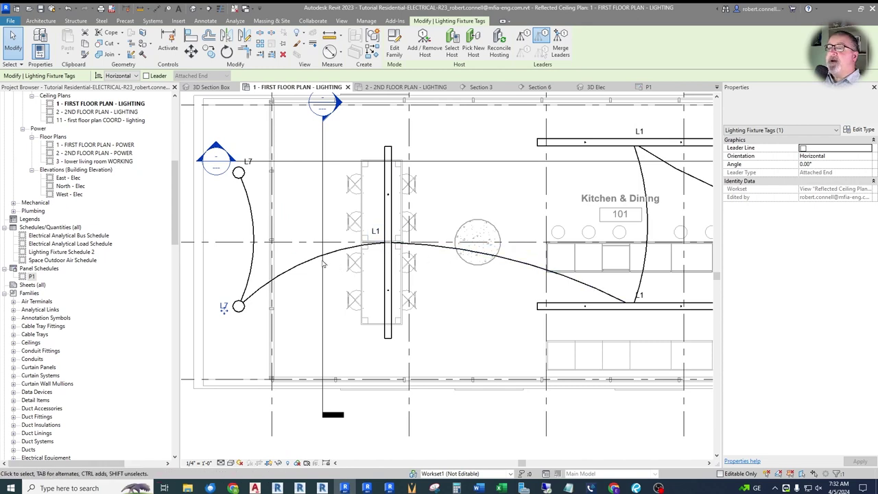
{"action": "scroll", "coordinate": [216, 225], "scroll_direction": "up", "scroll_amount": 2}
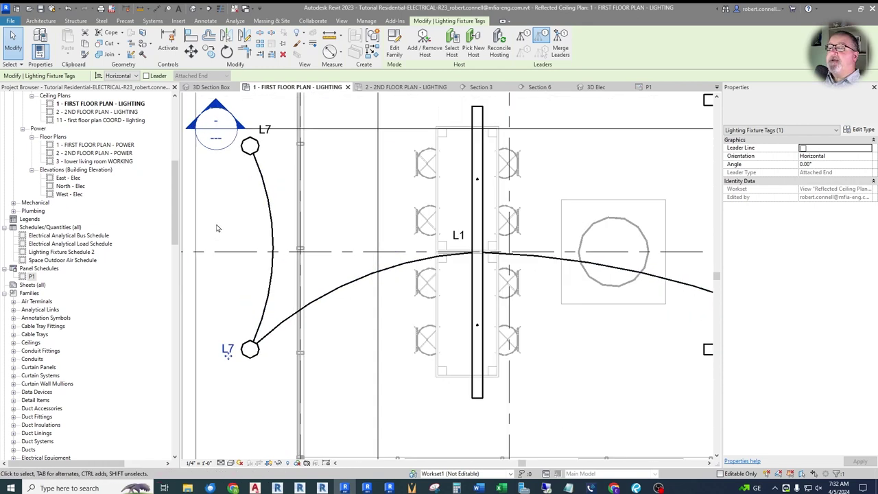
Step: Drag the midpoint grip of the arc wire between the two L7 lights so it bows left, keeping its end on the lower L7
{"action": "left_click", "coordinate": [283, 241]}
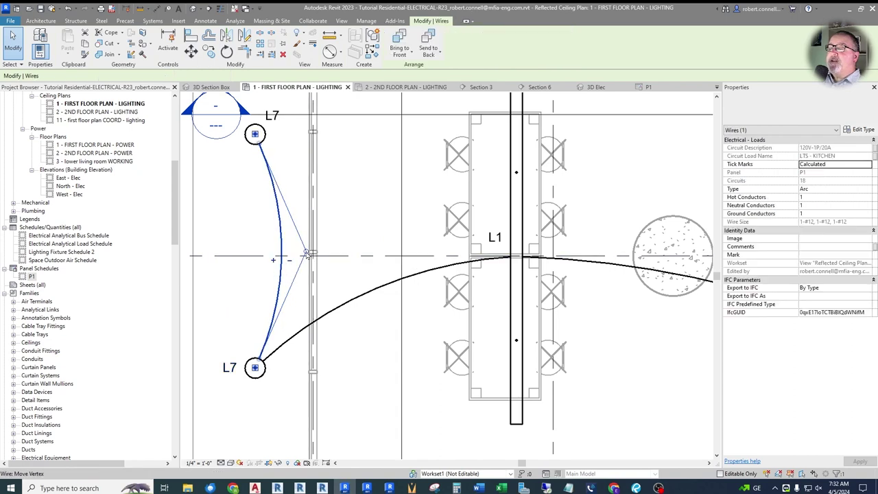
{"action": "left_click_drag", "start_coordinate": [307, 254], "coordinate": [360, 161]}
{"action": "left_click_drag", "start_coordinate": [267, 350], "coordinate": [261, 359]}
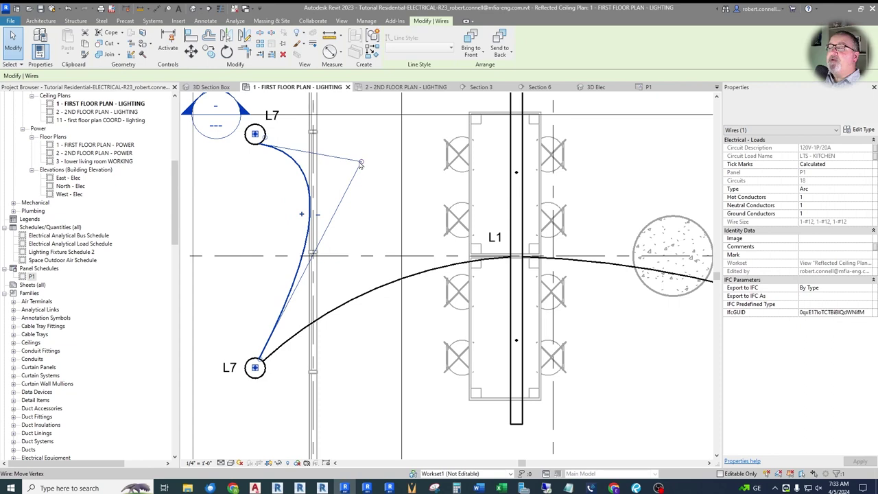
{"action": "left_click_drag", "start_coordinate": [361, 164], "coordinate": [346, 218]}
{"action": "left_click_drag", "start_coordinate": [302, 295], "coordinate": [322, 381]}
{"action": "key", "text": "Escape"}
{"action": "left_click", "coordinate": [278, 295]}
{"action": "left_click_drag", "start_coordinate": [278, 295], "coordinate": [240, 319]}
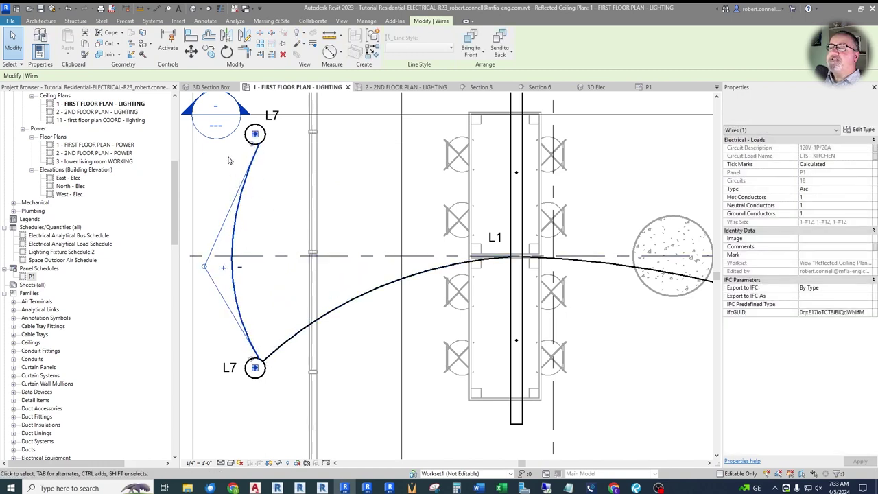
{"action": "scroll", "coordinate": [229, 160], "scroll_direction": "up", "scroll_amount": 3}
{"action": "scroll", "coordinate": [279, 171], "scroll_direction": "down", "scroll_amount": 1}
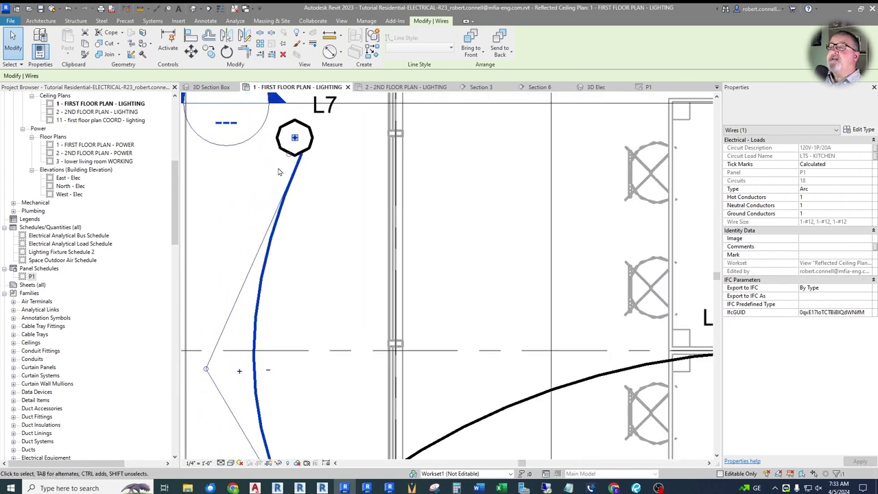
{"action": "scroll", "coordinate": [274, 185], "scroll_direction": "up", "scroll_amount": 4}
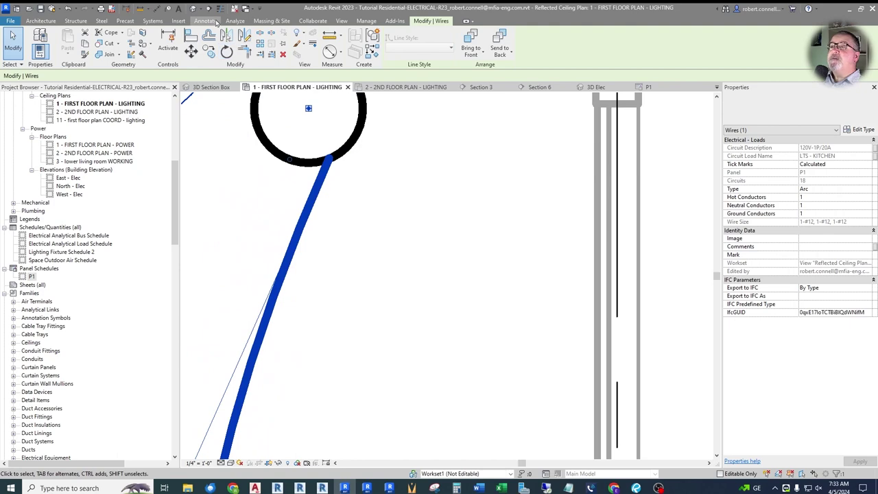
Step: With Thin Lines on, snap the wire end onto the lower L7 fixture's centre, then restore full line weights
{"action": "left_click", "coordinate": [220, 8]}
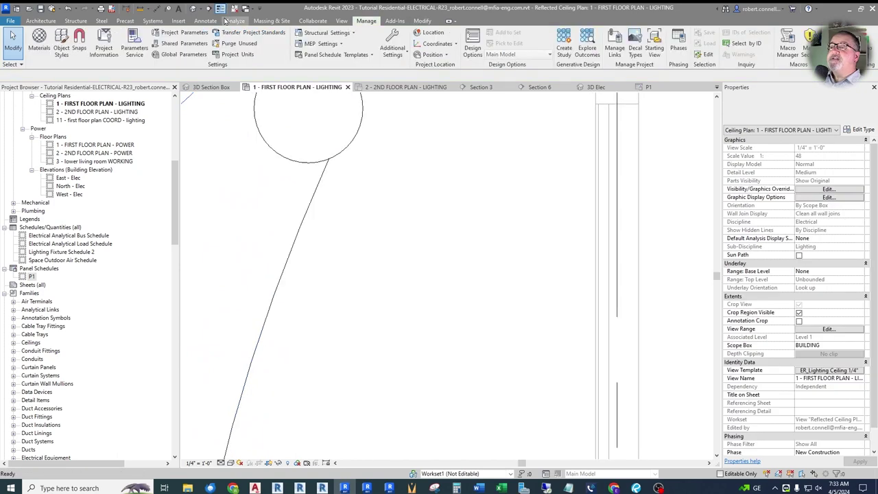
{"action": "left_click", "coordinate": [309, 216]}
{"action": "scroll", "coordinate": [367, 206], "scroll_direction": "down", "scroll_amount": 2}
{"action": "scroll", "coordinate": [336, 182], "scroll_direction": "up", "scroll_amount": 1}
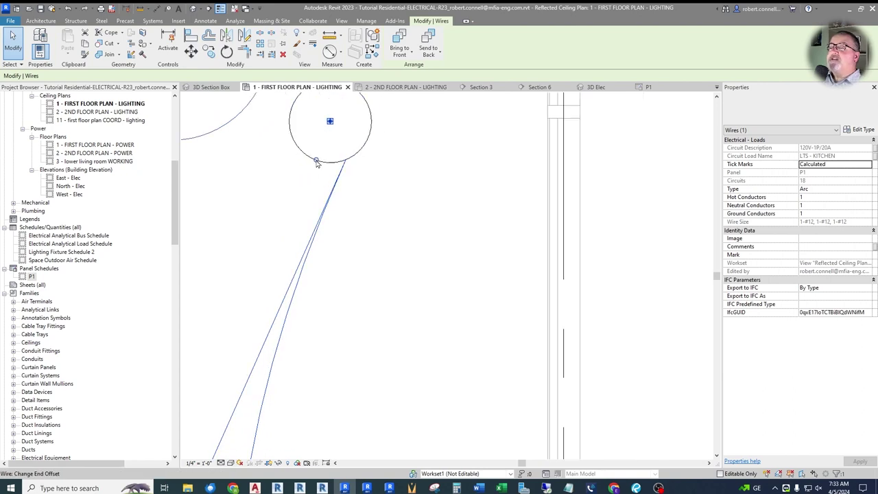
{"action": "mouse_move", "coordinate": [316, 162]}
{"action": "left_mouse_down"}
{"action": "mouse_move", "coordinate": [332, 169]}
{"action": "mouse_move", "coordinate": [282, 164]}
{"action": "mouse_move", "coordinate": [319, 172]}
{"action": "mouse_move", "coordinate": [332, 124]}
{"action": "mouse_move", "coordinate": [320, 162]}
{"action": "left_mouse_up"}
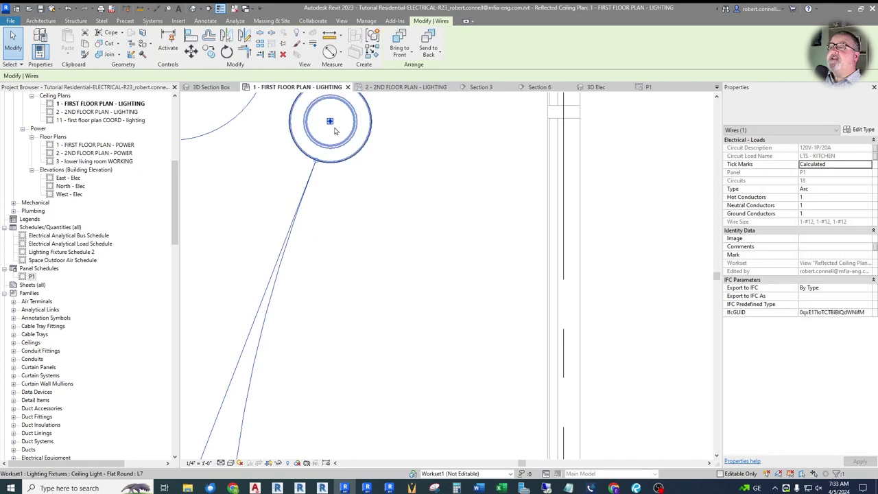
{"action": "scroll", "coordinate": [322, 153], "scroll_direction": "down", "scroll_amount": 2}
{"action": "scroll", "coordinate": [332, 122], "scroll_direction": "down", "scroll_amount": 3}
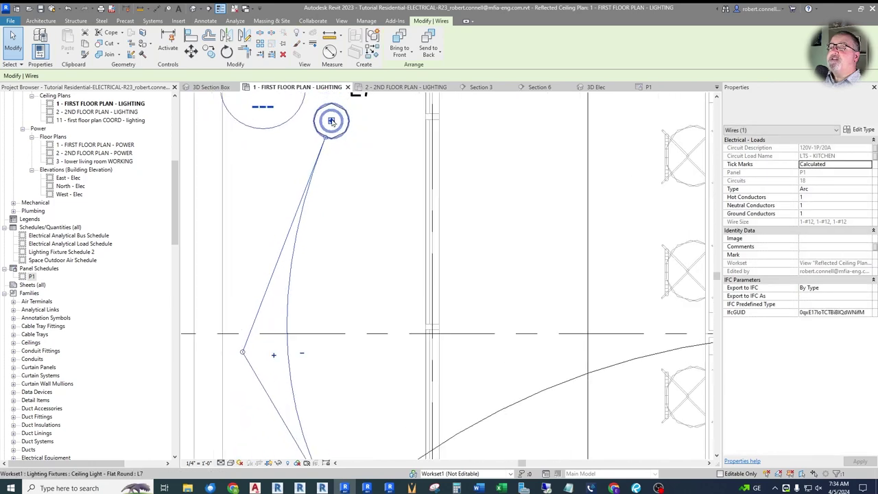
{"action": "scroll", "coordinate": [327, 351], "scroll_direction": "up", "scroll_amount": 3}
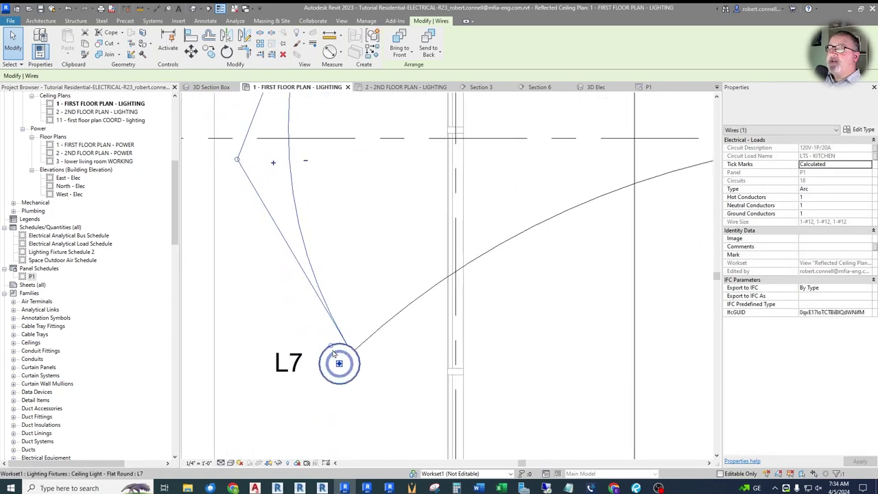
{"action": "left_click_drag", "start_coordinate": [332, 350], "coordinate": [339, 362]}
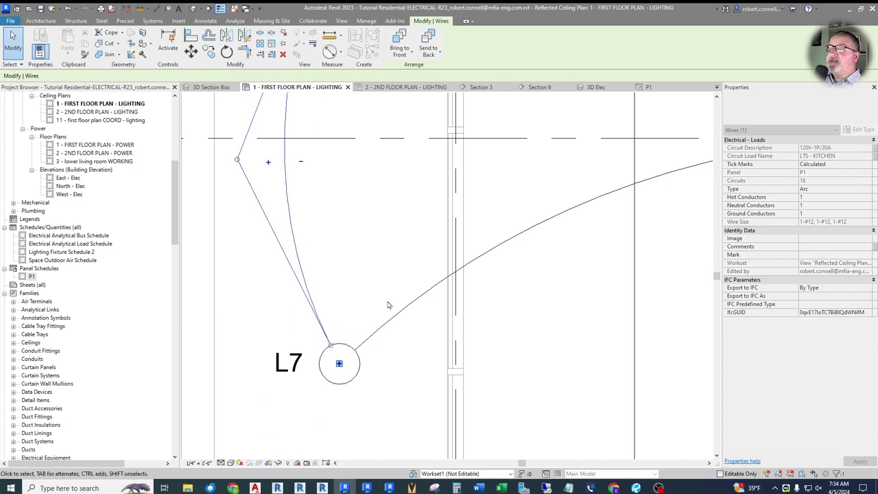
{"action": "scroll", "coordinate": [307, 134], "scroll_direction": "down", "scroll_amount": 2}
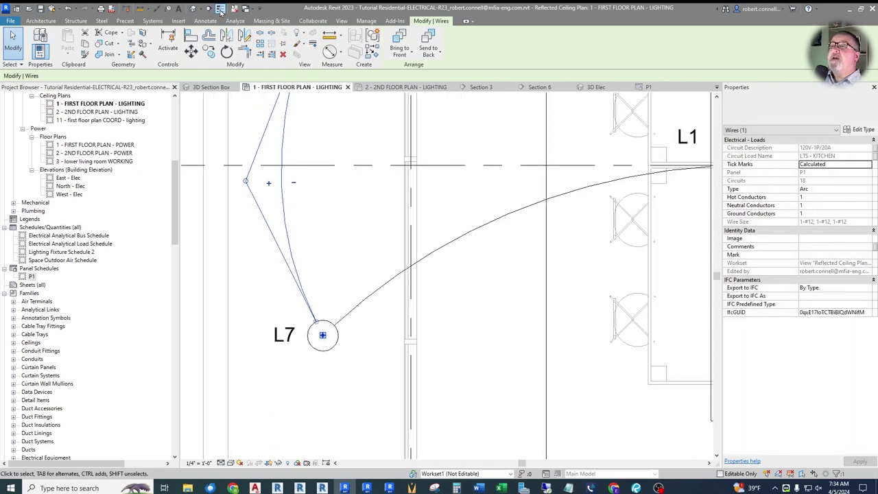
{"action": "left_click", "coordinate": [221, 10]}
{"action": "scroll", "coordinate": [302, 302], "scroll_direction": "down", "scroll_amount": 4}
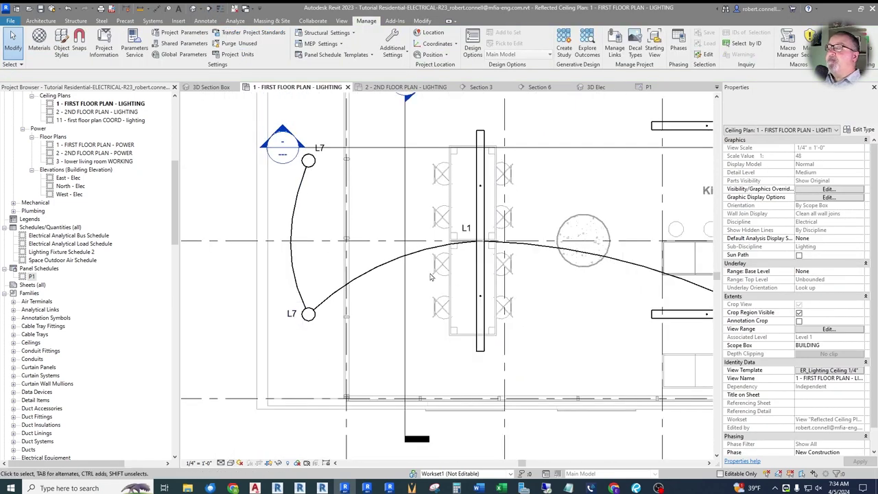
Step: Check the L7–L1 arc wire, then shift the Kitchen & Dining 101 room tag slightly left
{"action": "scroll", "coordinate": [432, 277], "scroll_direction": "down", "scroll_amount": 1}
{"action": "left_click", "coordinate": [360, 279]}
{"action": "scroll", "coordinate": [382, 280], "scroll_direction": "up", "scroll_amount": 2}
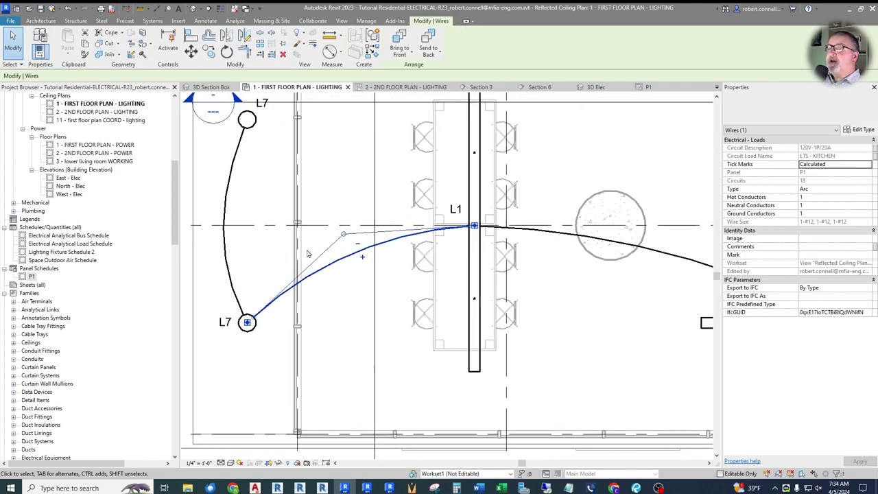
{"action": "scroll", "coordinate": [285, 278], "scroll_direction": "down", "scroll_amount": 2}
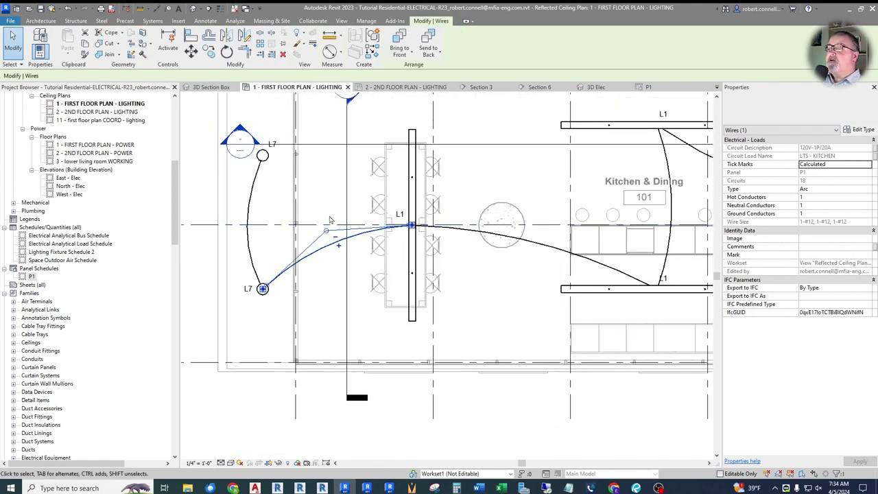
{"action": "key", "text": "Escape"}
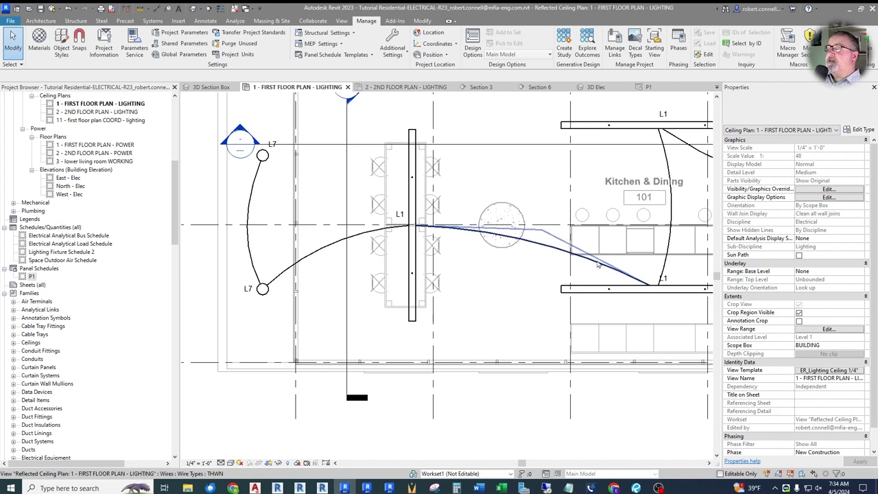
{"action": "scroll", "coordinate": [476, 251], "scroll_direction": "down", "scroll_amount": 2}
{"action": "scroll", "coordinate": [466, 192], "scroll_direction": "up", "scroll_amount": 4}
{"action": "left_click_drag", "start_coordinate": [456, 179], "coordinate": [398, 180]}
Step: Nudge the lower L1 fixture tag right so it sits clear of the arc wires
{"action": "scroll", "coordinate": [490, 343], "scroll_direction": "up", "scroll_amount": 3}
{"action": "left_click_drag", "start_coordinate": [502, 346], "coordinate": [511, 350]}
{"action": "scroll", "coordinate": [480, 343], "scroll_direction": "down", "scroll_amount": 5}
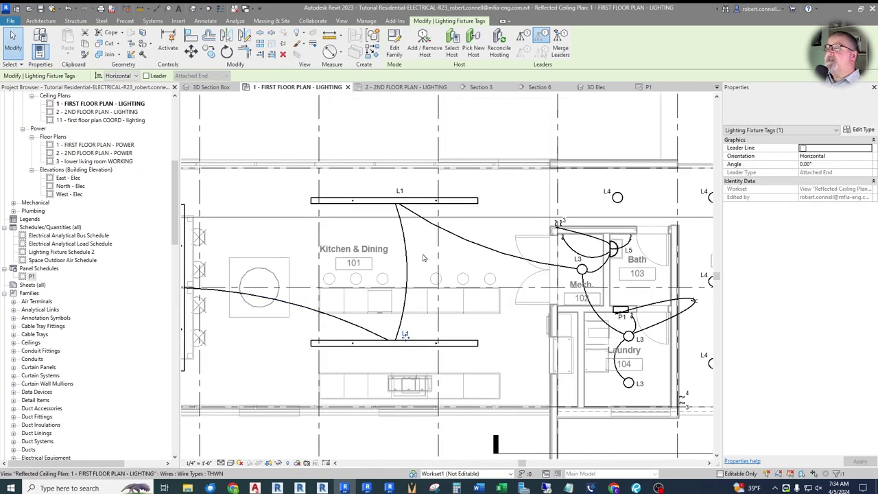
{"action": "scroll", "coordinate": [627, 274], "scroll_direction": "up", "scroll_amount": 2}
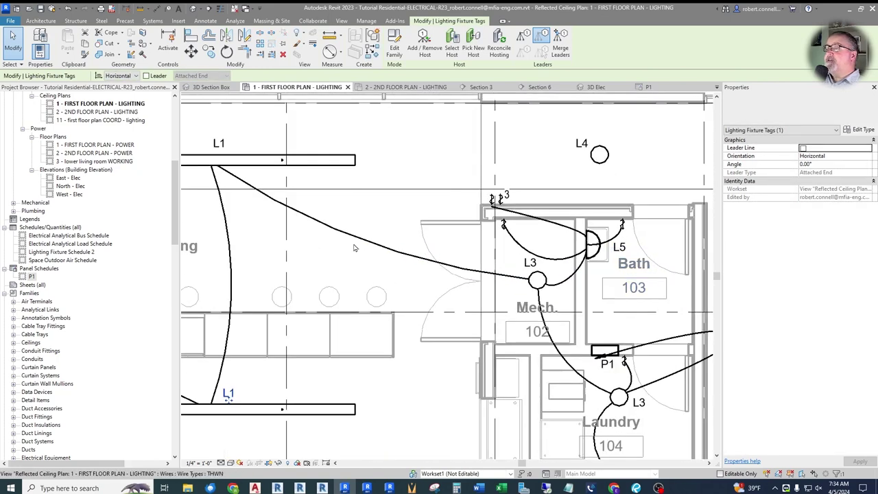
{"action": "scroll", "coordinate": [610, 253], "scroll_direction": "up", "scroll_amount": 2}
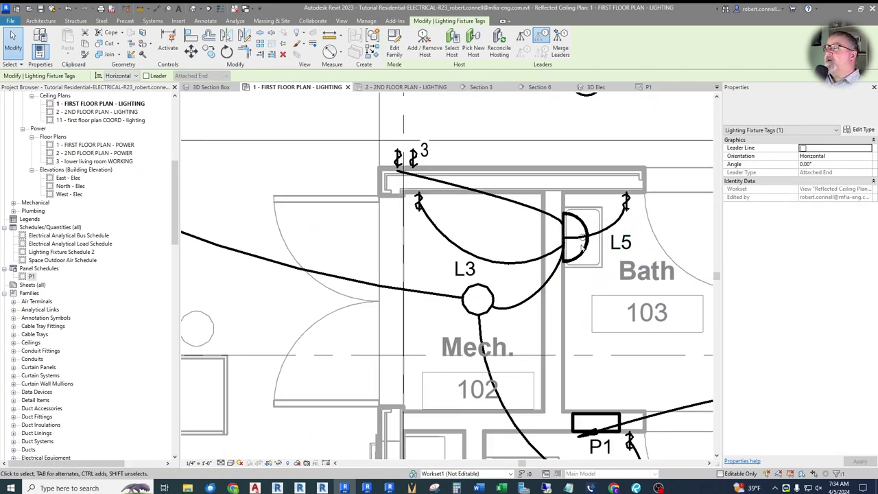
{"action": "scroll", "coordinate": [432, 200], "scroll_direction": "up", "scroll_amount": 3}
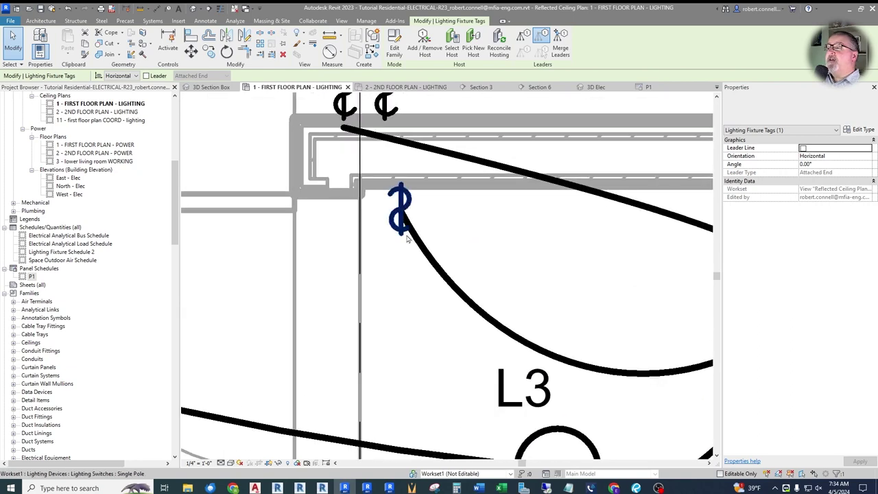
{"action": "left_click", "coordinate": [404, 220]}
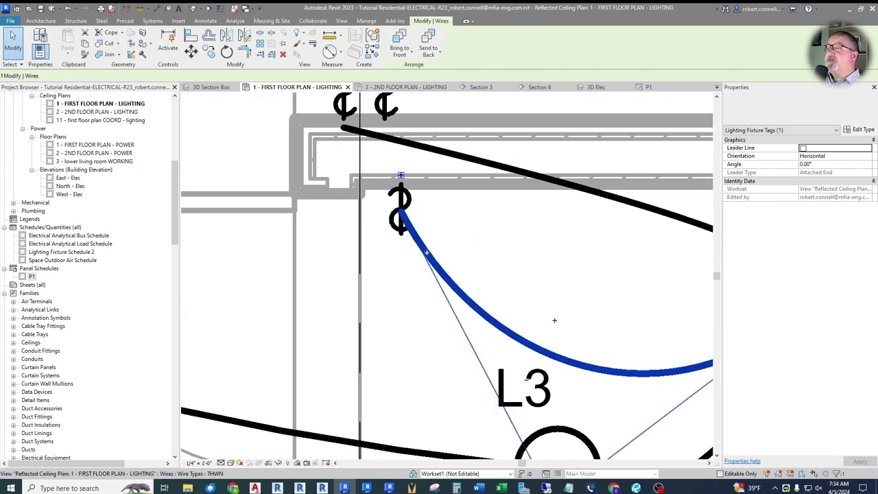
{"action": "left_click_drag", "start_coordinate": [402, 219], "coordinate": [338, 275]}
{"action": "key", "text": "Escape"}
{"action": "scroll", "coordinate": [338, 205], "scroll_direction": "down", "scroll_amount": 2}
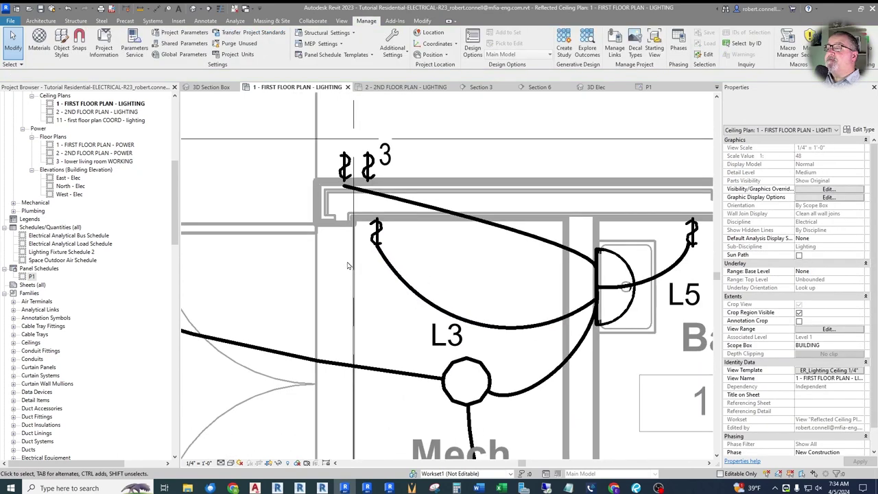
Step: Turn on Thin Lines and reshape the curve of the wire from the upper switch to L5
{"action": "scroll", "coordinate": [339, 196], "scroll_direction": "up", "scroll_amount": 2}
{"action": "left_click", "coordinate": [351, 184]}
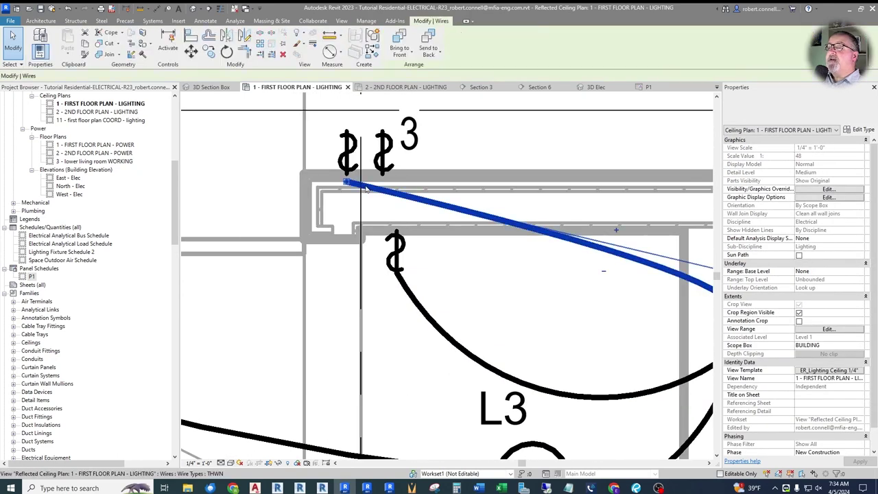
{"action": "scroll", "coordinate": [345, 181], "scroll_direction": "up", "scroll_amount": 3}
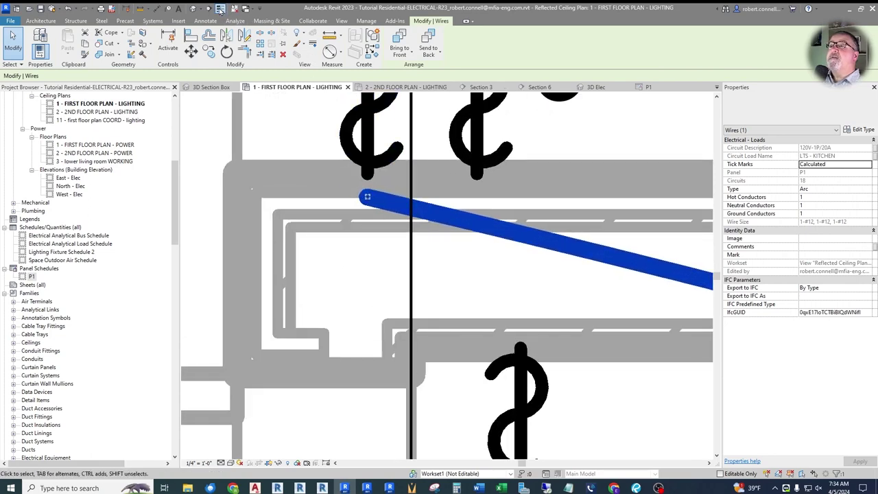
{"action": "left_click", "coordinate": [220, 9]}
{"action": "left_click", "coordinate": [379, 199]}
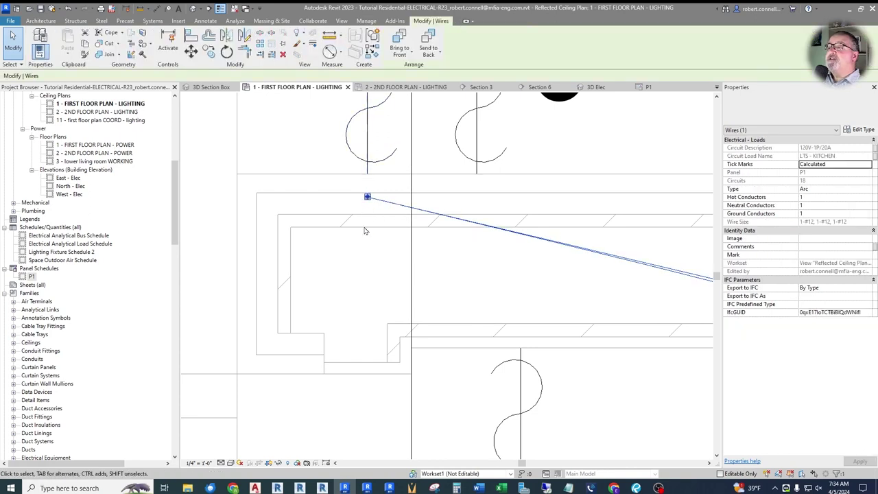
{"action": "scroll", "coordinate": [365, 232], "scroll_direction": "down", "scroll_amount": 2}
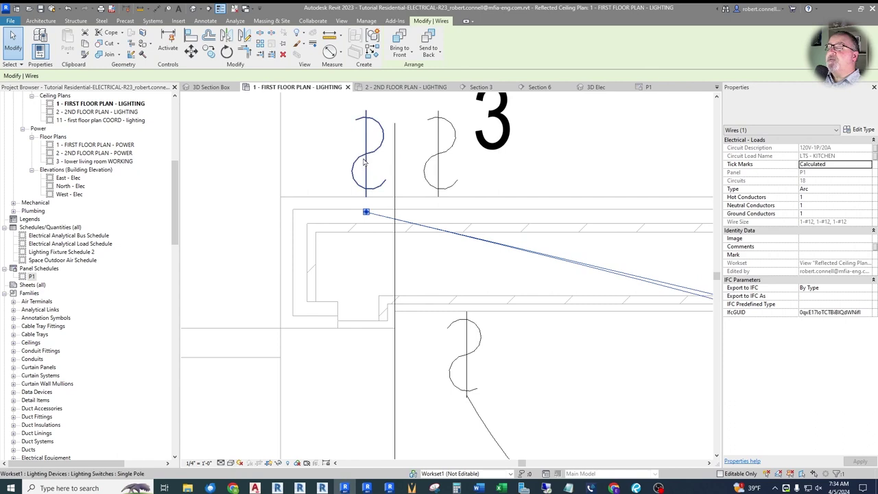
{"action": "scroll", "coordinate": [355, 196], "scroll_direction": "up", "scroll_amount": 2}
{"action": "left_click_drag", "start_coordinate": [372, 229], "coordinate": [355, 274]}
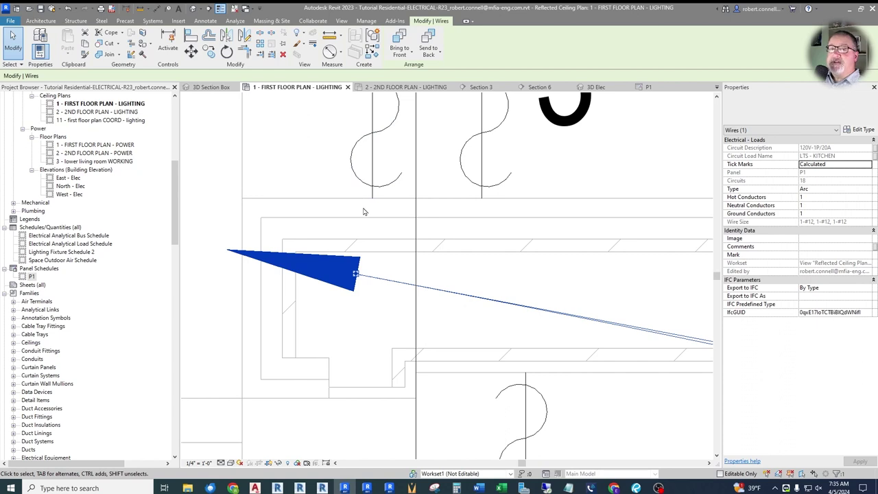
Step: Pull the wire's end up so it meets the wall just below the switch
{"action": "scroll", "coordinate": [453, 286], "scroll_direction": "down", "scroll_amount": 2}
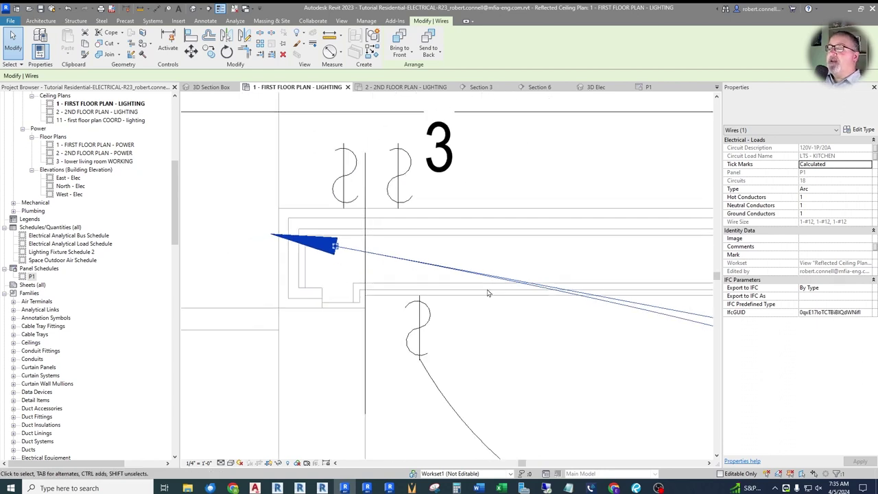
{"action": "scroll", "coordinate": [437, 293], "scroll_direction": "down", "scroll_amount": 3}
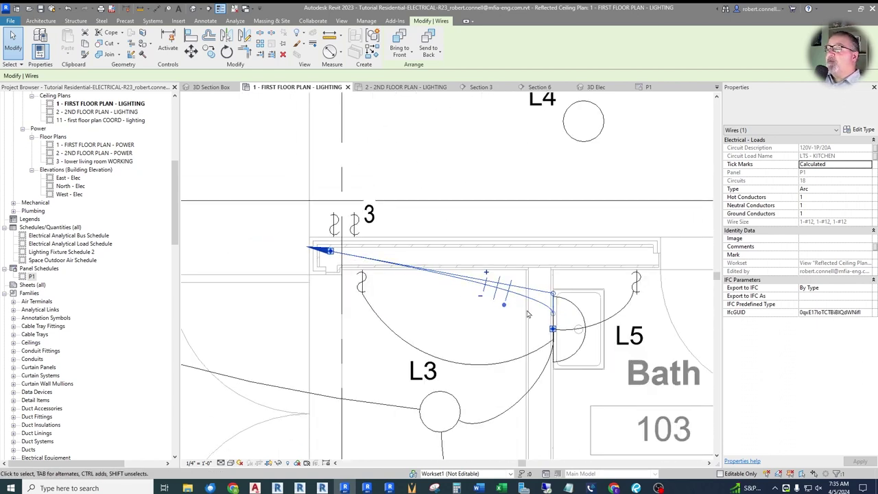
{"action": "scroll", "coordinate": [333, 252], "scroll_direction": "up", "scroll_amount": 5}
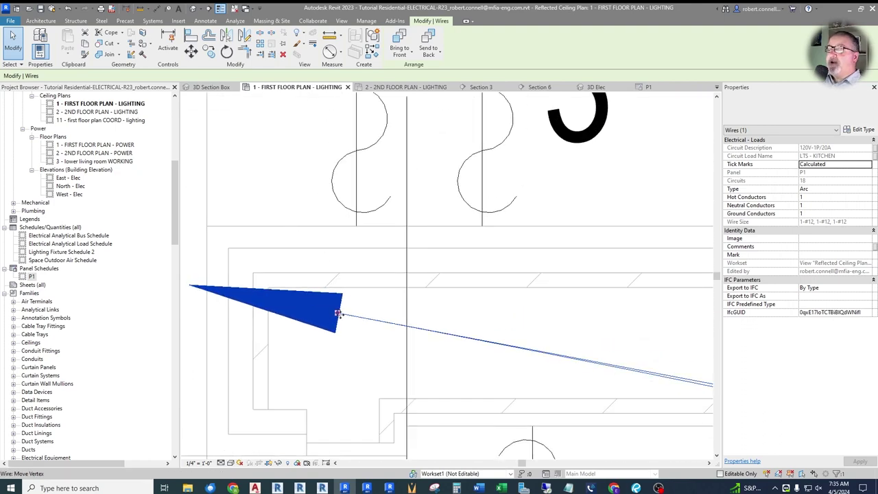
{"action": "left_click_drag", "start_coordinate": [337, 313], "coordinate": [356, 252]}
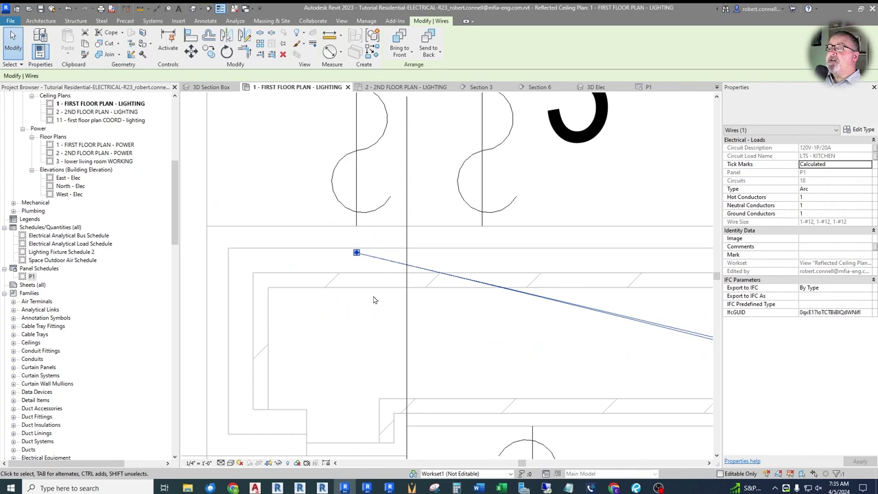
{"action": "scroll", "coordinate": [360, 226], "scroll_direction": "up", "scroll_amount": 2}
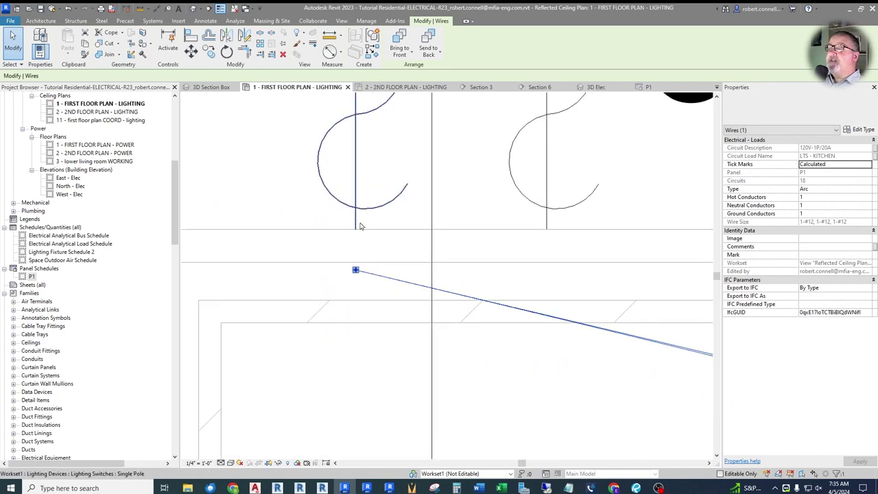
{"action": "scroll", "coordinate": [354, 226], "scroll_direction": "up", "scroll_amount": 1}
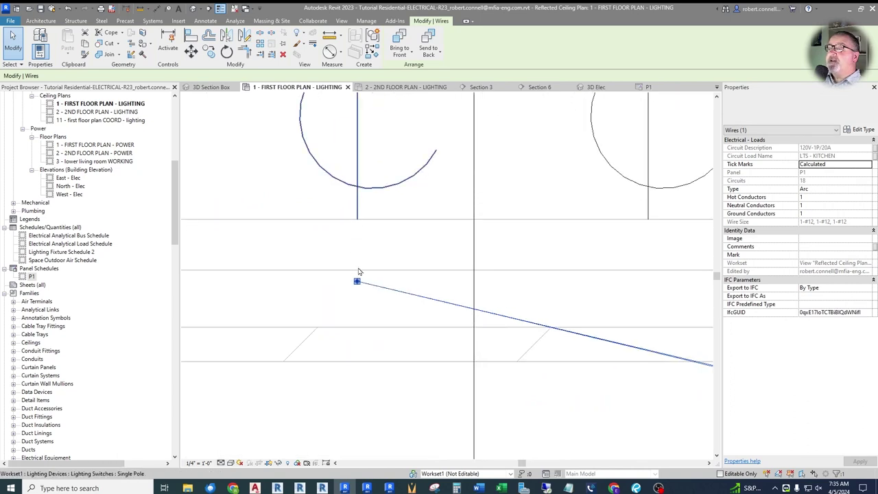
{"action": "scroll", "coordinate": [340, 276], "scroll_direction": "down", "scroll_amount": 1}
{"action": "scroll", "coordinate": [329, 254], "scroll_direction": "down", "scroll_amount": 3}
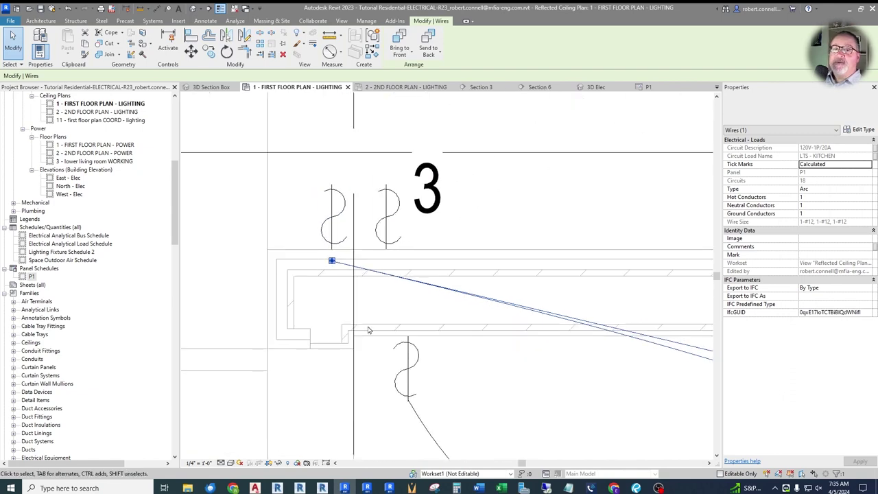
{"action": "key", "text": "Escape"}
{"action": "scroll", "coordinate": [386, 297], "scroll_direction": "down", "scroll_amount": 4}
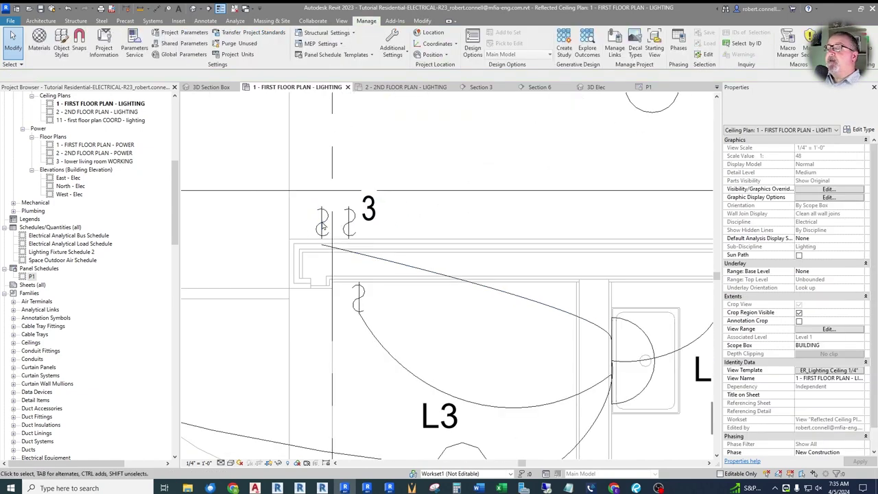
Step: Restore full line weights and select the arc wire from the switch above Mech 102 to the Bath 103 L5 sconce
{"action": "scroll", "coordinate": [456, 286], "scroll_direction": "up", "scroll_amount": 3}
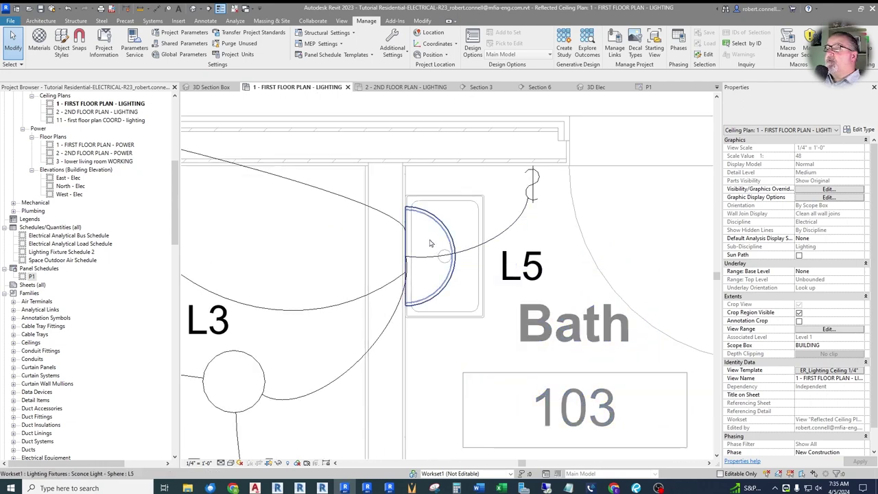
{"action": "left_click", "coordinate": [221, 9]}
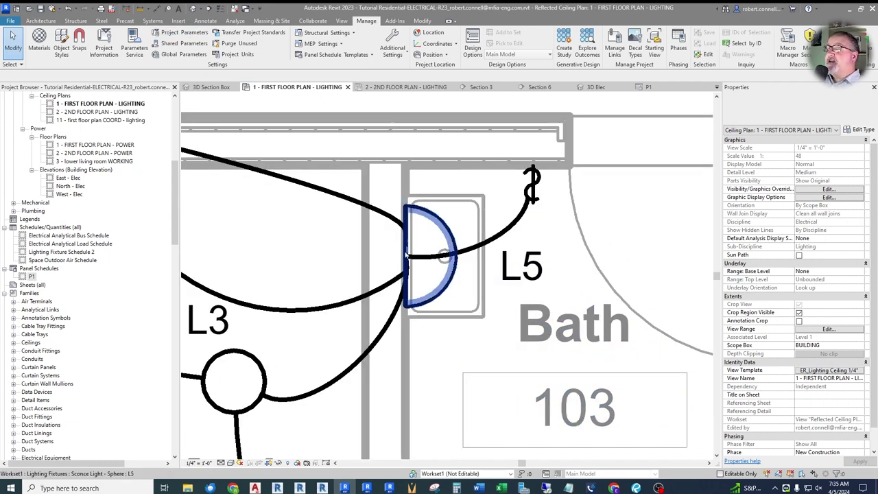
{"action": "scroll", "coordinate": [535, 299], "scroll_direction": "down", "scroll_amount": 2}
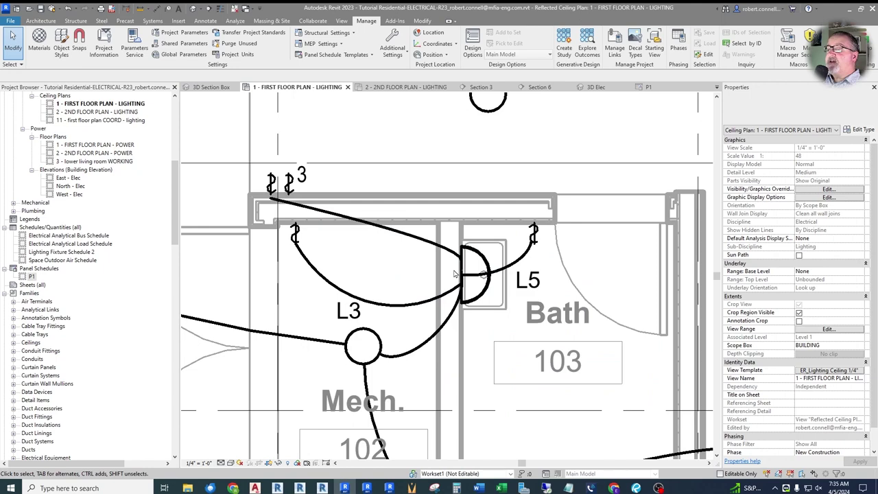
{"action": "scroll", "coordinate": [455, 274], "scroll_direction": "down", "scroll_amount": 2}
{"action": "scroll", "coordinate": [382, 260], "scroll_direction": "up", "scroll_amount": 2}
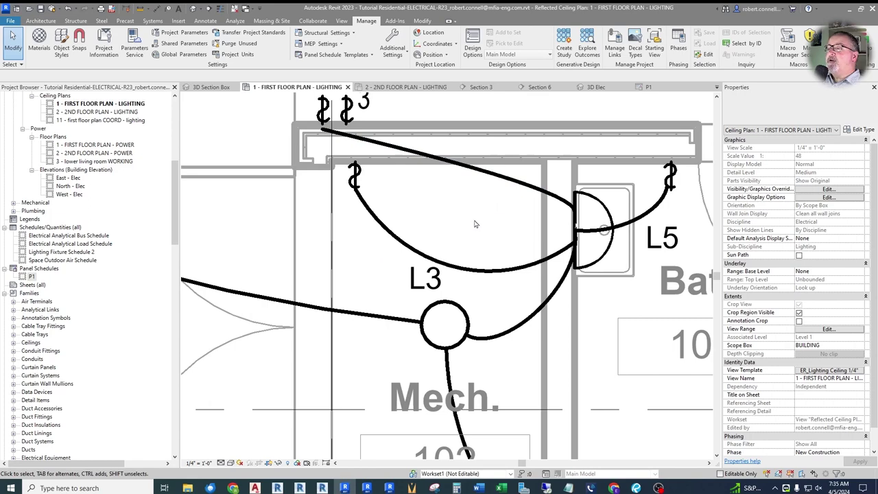
{"action": "scroll", "coordinate": [474, 227], "scroll_direction": "down", "scroll_amount": 3}
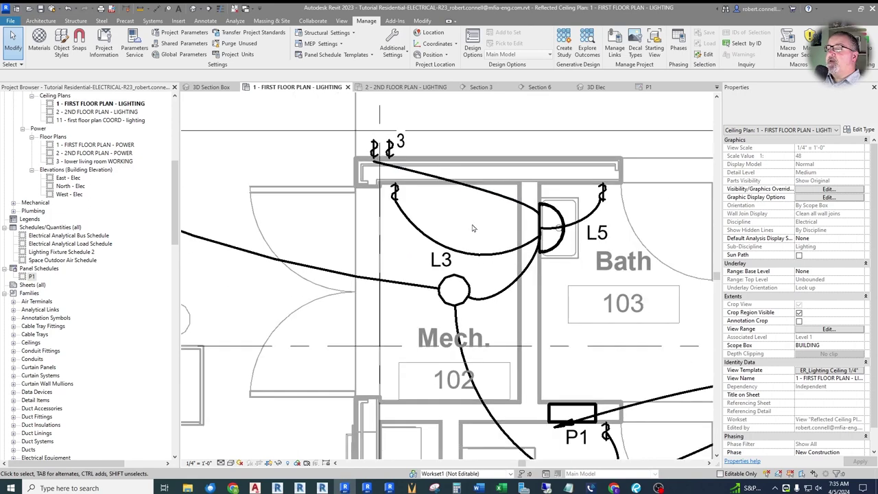
{"action": "scroll", "coordinate": [523, 218], "scroll_direction": "up", "scroll_amount": 2}
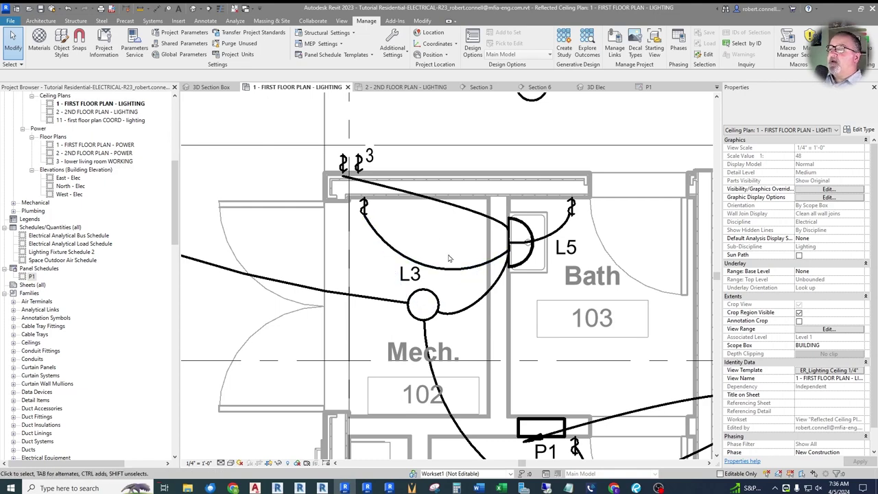
{"action": "left_click", "coordinate": [394, 253]}
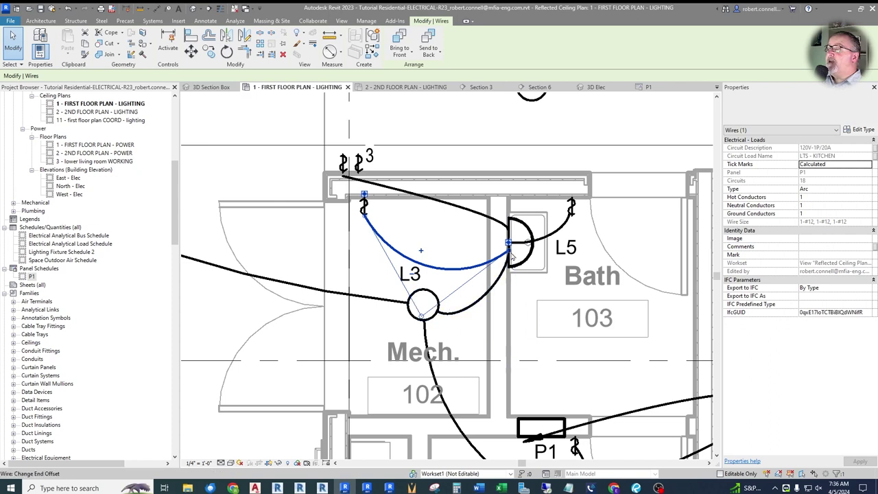
Step: Reroute the switch's arc wire to end at L3 instead of L5, bow it left, and move the L3 tag up-right
{"action": "left_click_drag", "start_coordinate": [509, 251], "coordinate": [421, 294]}
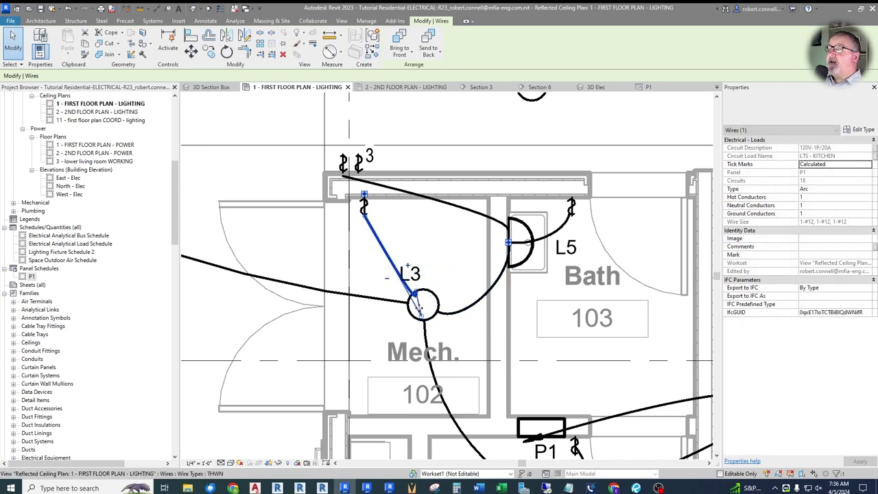
{"action": "left_click_drag", "start_coordinate": [389, 245], "coordinate": [368, 258]}
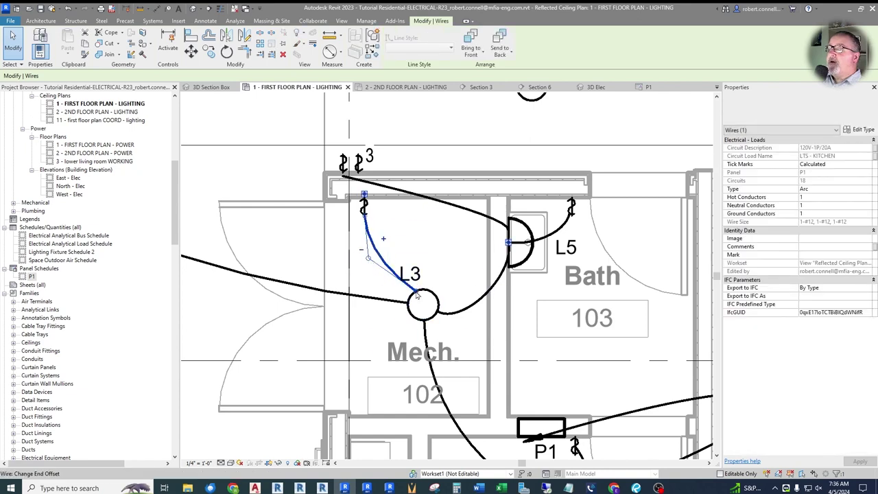
{"action": "left_click_drag", "start_coordinate": [417, 294], "coordinate": [439, 272]}
{"action": "left_click", "coordinate": [441, 293]}
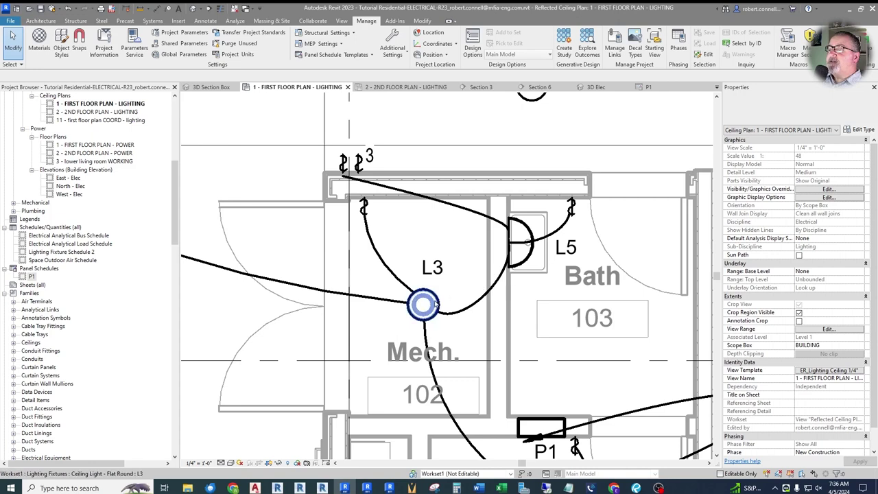
{"action": "key", "text": "Tab"}
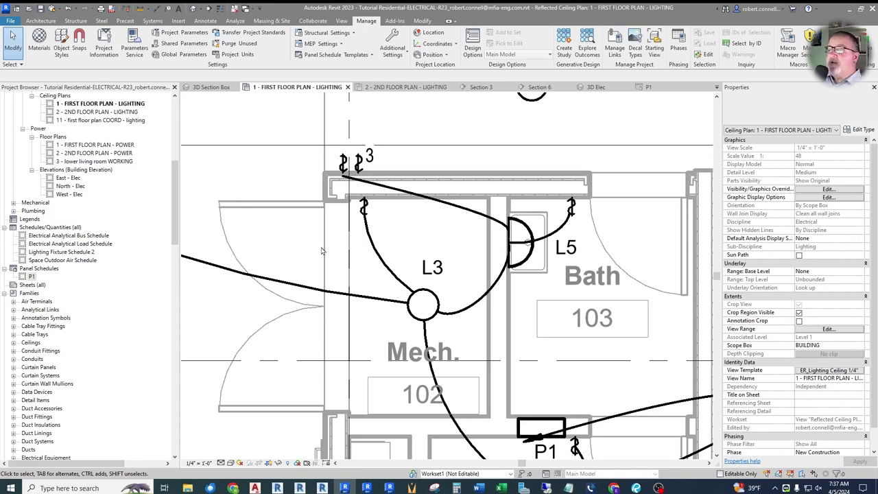
{"action": "key", "text": "Tab"}
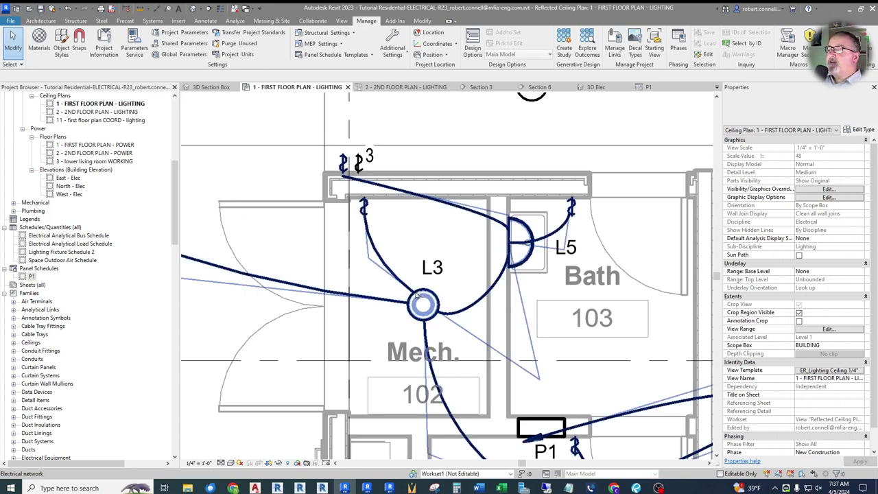
{"action": "left_click", "coordinate": [416, 295]}
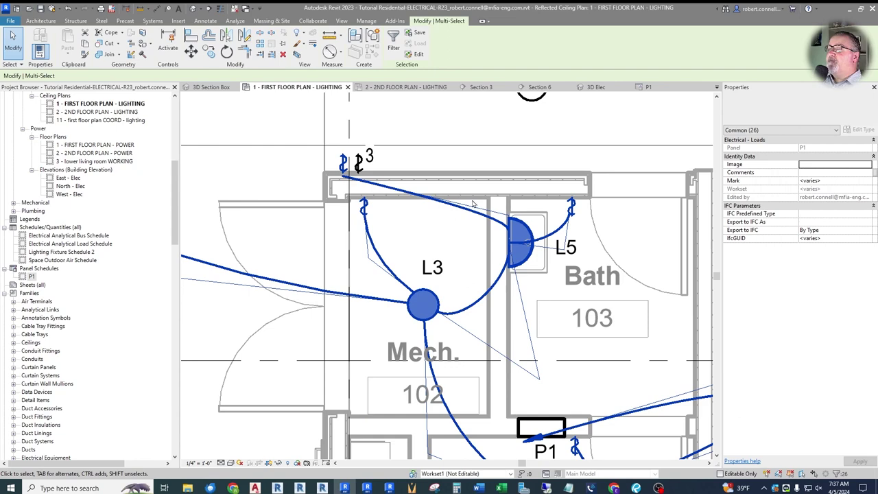
{"action": "left_click_drag", "start_coordinate": [458, 201], "coordinate": [550, 160]}
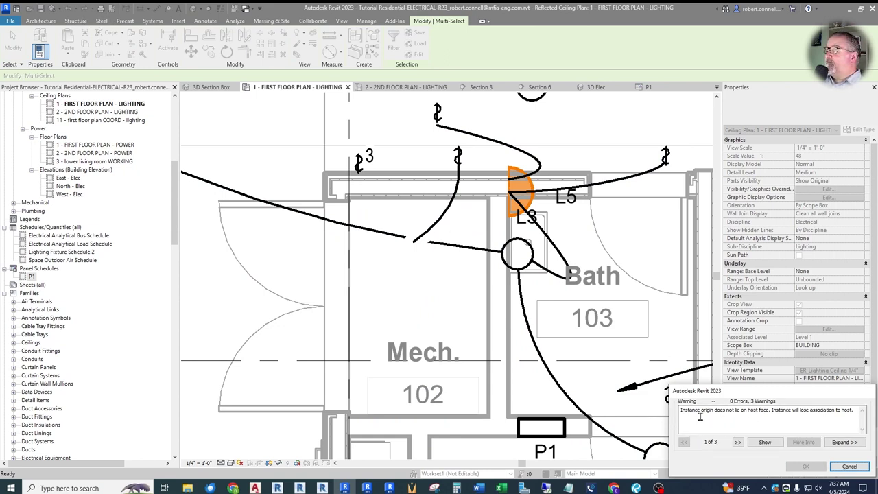
{"action": "left_click", "coordinate": [849, 467]}
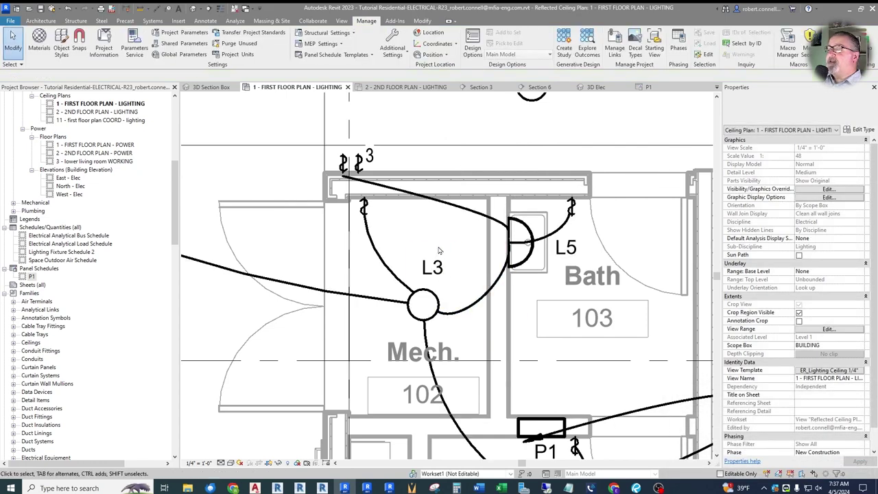
{"action": "key", "text": "Tab"}
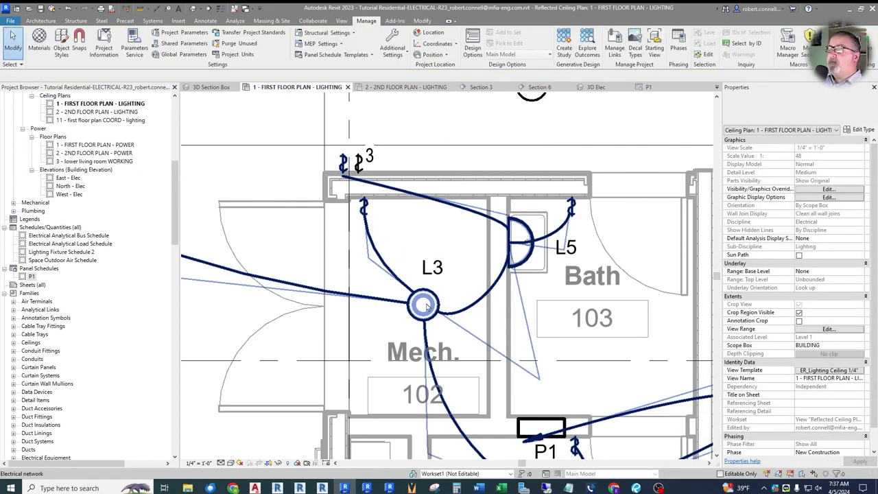
{"action": "key", "text": "Tab"}
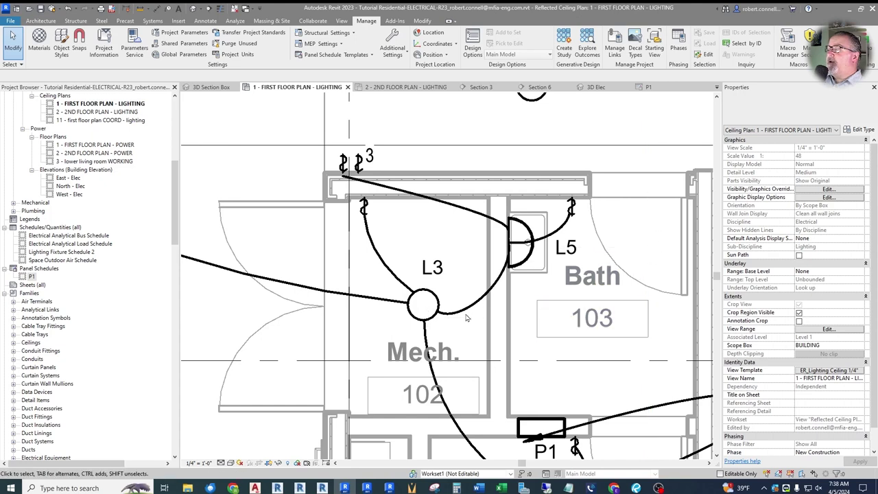
{"action": "key", "text": "Tab"}
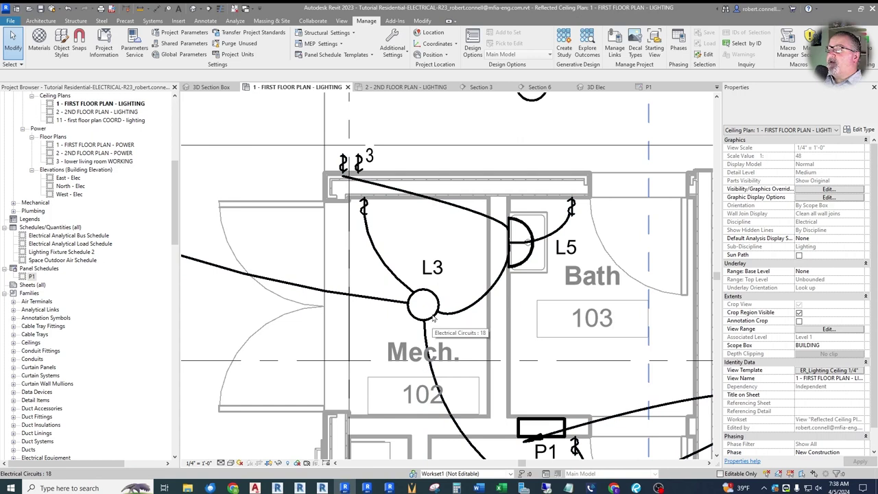
{"action": "key", "text": "Tab"}
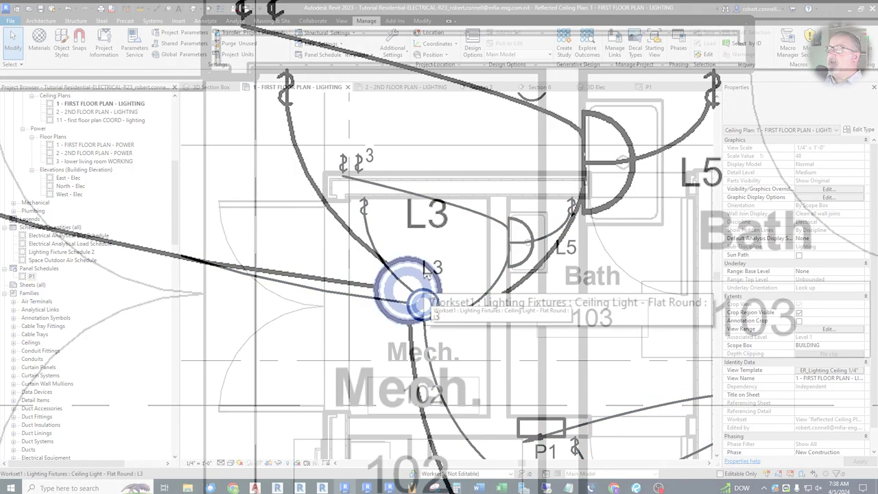
{"action": "key", "text": "Tab"}
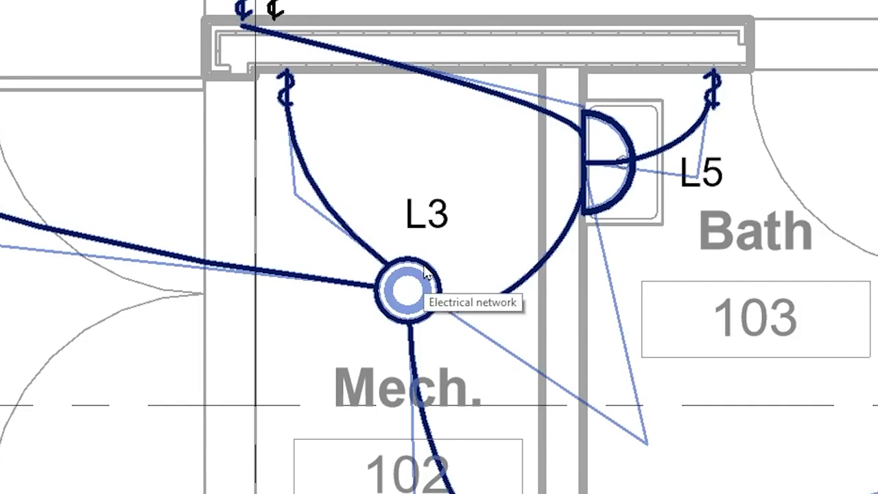
{"action": "key", "text": "Tab"}
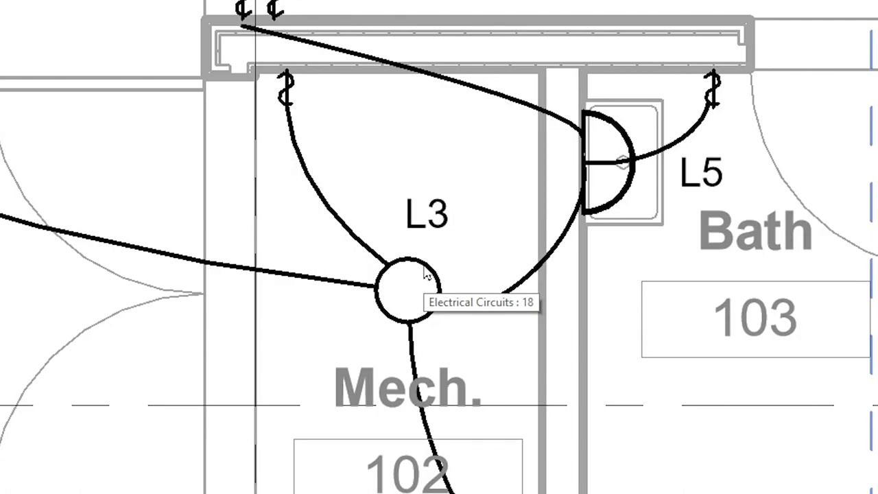
{"action": "left_click", "coordinate": [426, 273]}
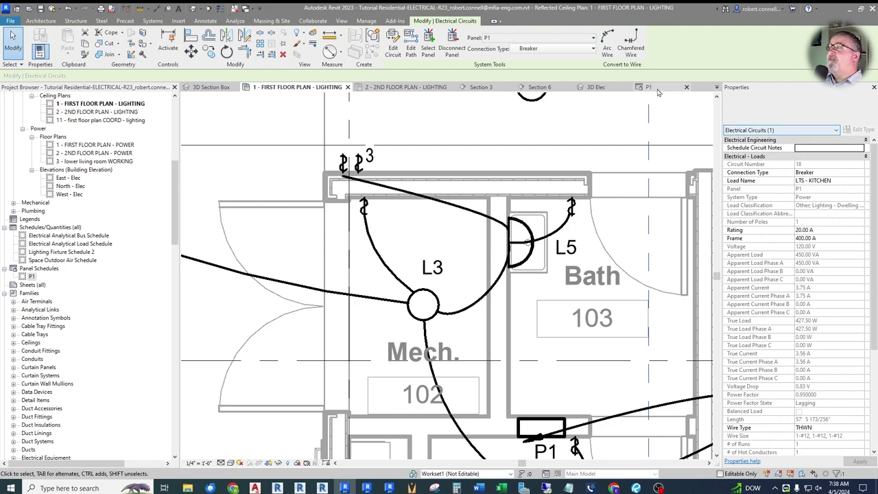
{"action": "key", "text": "Escape"}
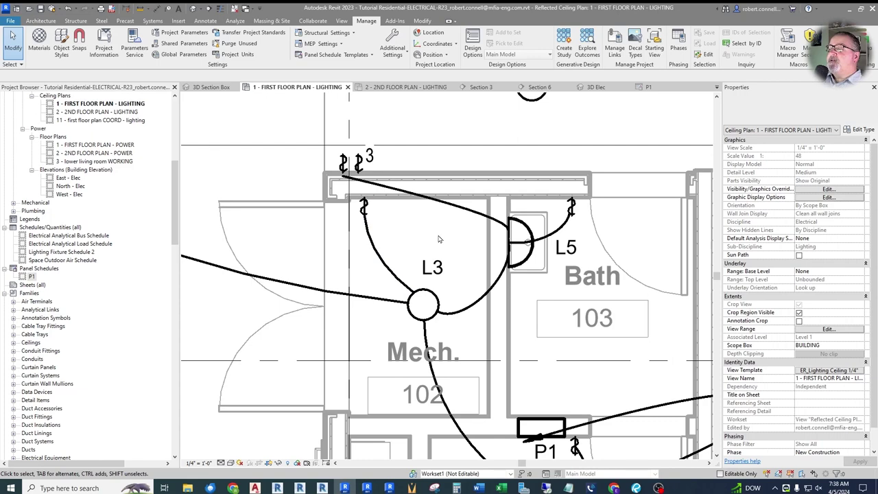
Step: Move the end of the kitchen L1 arc wire so it meets the switch above Mech
{"action": "scroll", "coordinate": [439, 239], "scroll_direction": "down", "scroll_amount": 4}
{"action": "scroll", "coordinate": [442, 235], "scroll_direction": "up", "scroll_amount": 2}
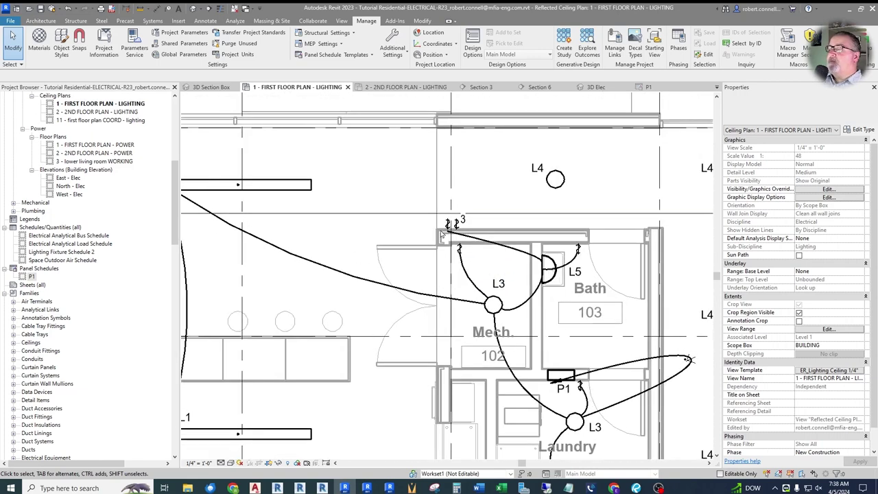
{"action": "scroll", "coordinate": [505, 251], "scroll_direction": "up", "scroll_amount": 1}
{"action": "scroll", "coordinate": [506, 251], "scroll_direction": "down", "scroll_amount": 1}
{"action": "left_click", "coordinate": [506, 251]}
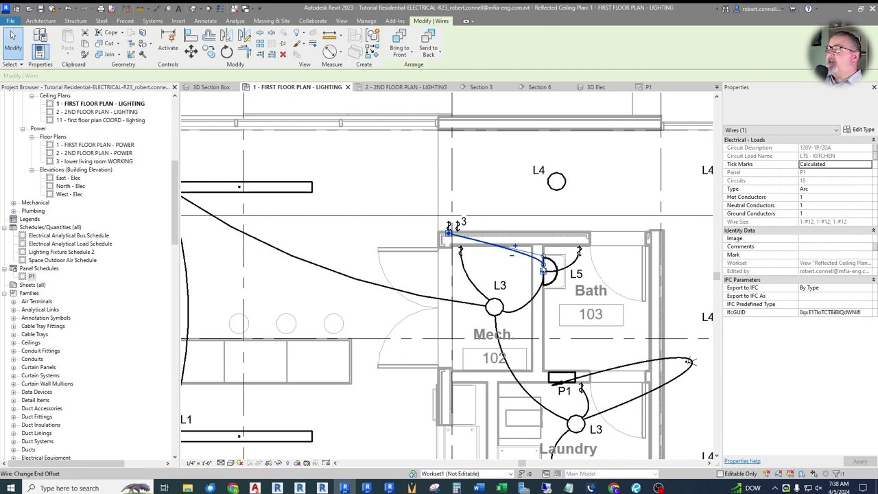
{"action": "left_click_drag", "start_coordinate": [545, 271], "coordinate": [186, 195]}
{"action": "scroll", "coordinate": [234, 213], "scroll_direction": "down", "scroll_amount": 5}
{"action": "scroll", "coordinate": [251, 223], "scroll_direction": "up", "scroll_amount": 6}
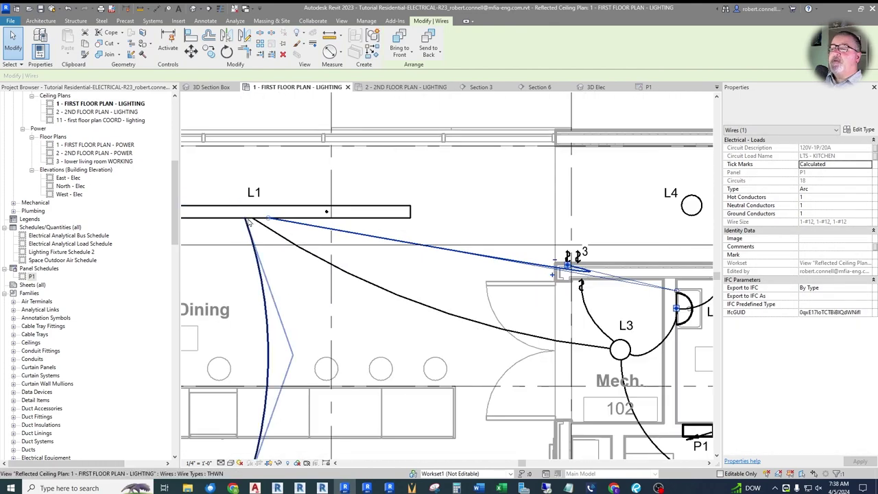
{"action": "scroll", "coordinate": [461, 266], "scroll_direction": "up", "scroll_amount": 4}
{"action": "scroll", "coordinate": [461, 267], "scroll_direction": "down", "scroll_amount": 1}
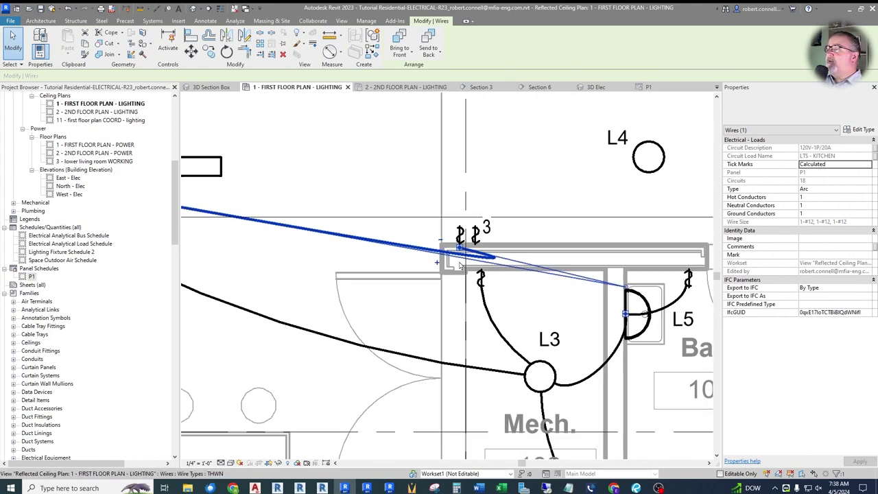
{"action": "left_click", "coordinate": [299, 262]}
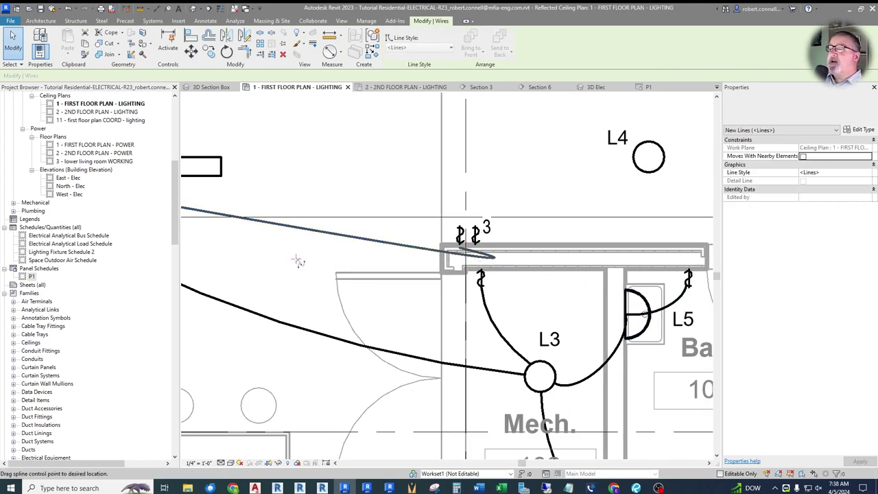
{"action": "scroll", "coordinate": [466, 259], "scroll_direction": "up", "scroll_amount": 3}
{"action": "key", "text": "Escape"}
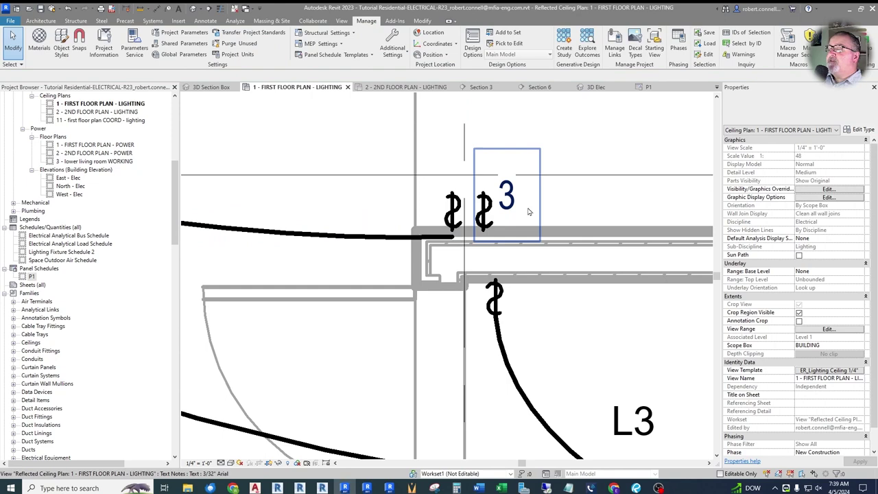
Step: Remove the wire between the two Laundry L3 fixtures
{"action": "scroll", "coordinate": [528, 211], "scroll_direction": "down", "scroll_amount": 5}
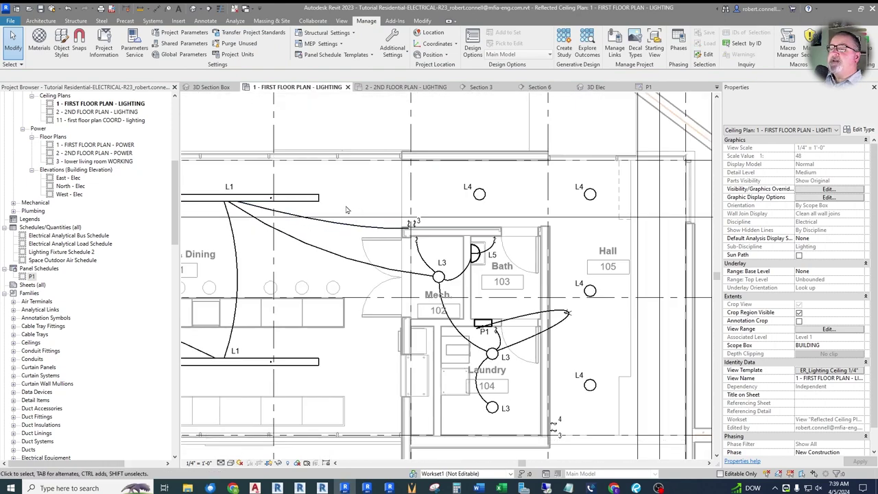
{"action": "scroll", "coordinate": [528, 270], "scroll_direction": "down", "scroll_amount": 2}
{"action": "scroll", "coordinate": [528, 261], "scroll_direction": "up", "scroll_amount": 3}
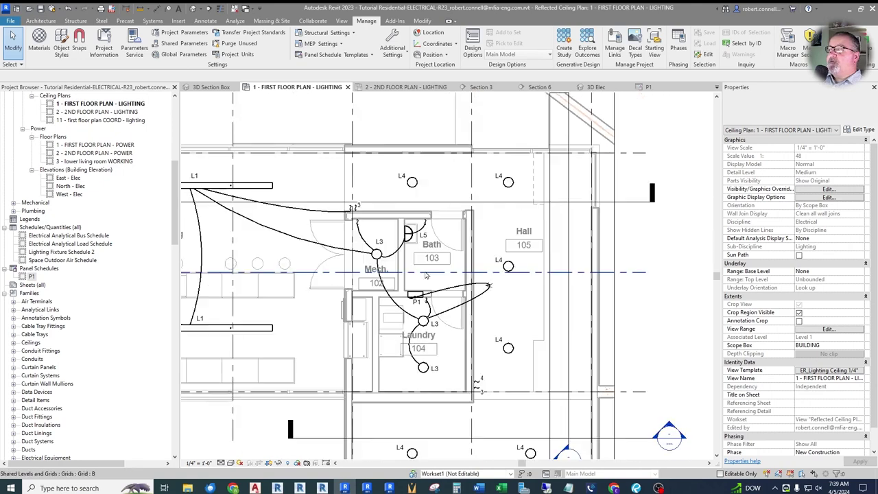
{"action": "scroll", "coordinate": [424, 358], "scroll_direction": "up", "scroll_amount": 3}
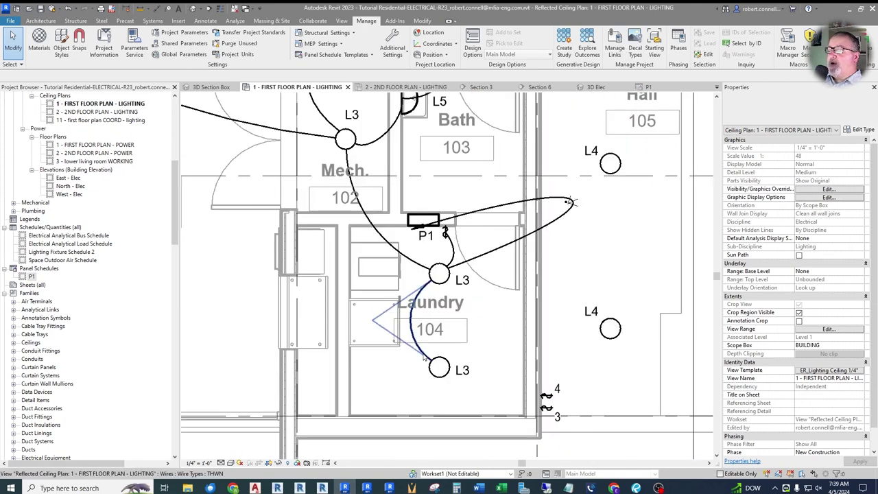
{"action": "left_click", "coordinate": [424, 358]}
{"action": "key", "text": "Escape"}
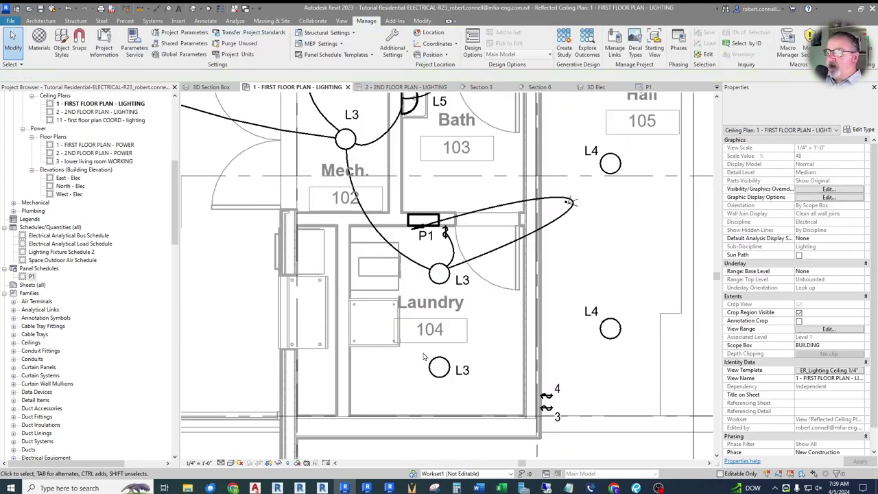
Step: Draw an arc wire from the upper Laundry L3 light to the lower L3 light
{"action": "left_click", "coordinate": [422, 21]}
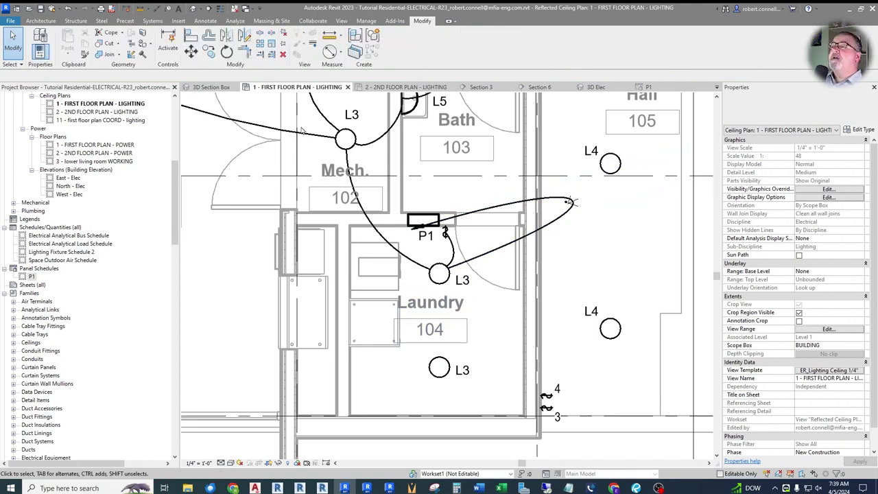
{"action": "left_click", "coordinate": [152, 21]}
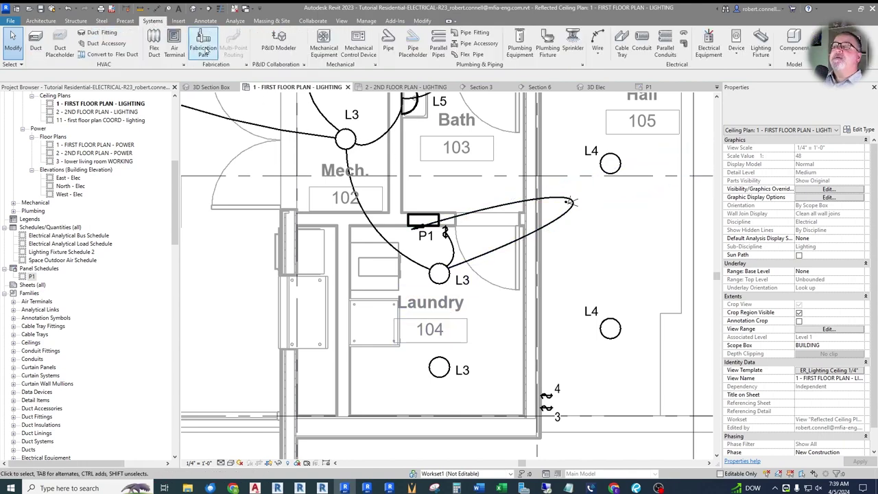
{"action": "left_click", "coordinate": [598, 51]}
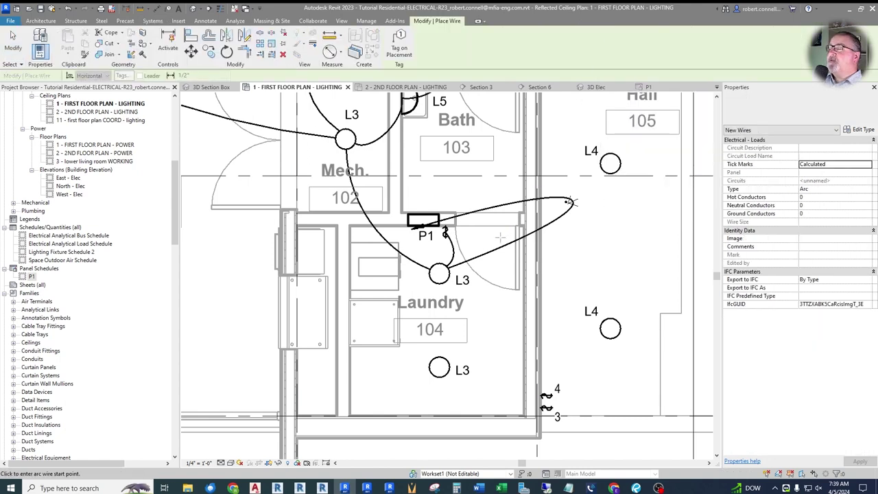
{"action": "scroll", "coordinate": [439, 270], "scroll_direction": "up", "scroll_amount": 3}
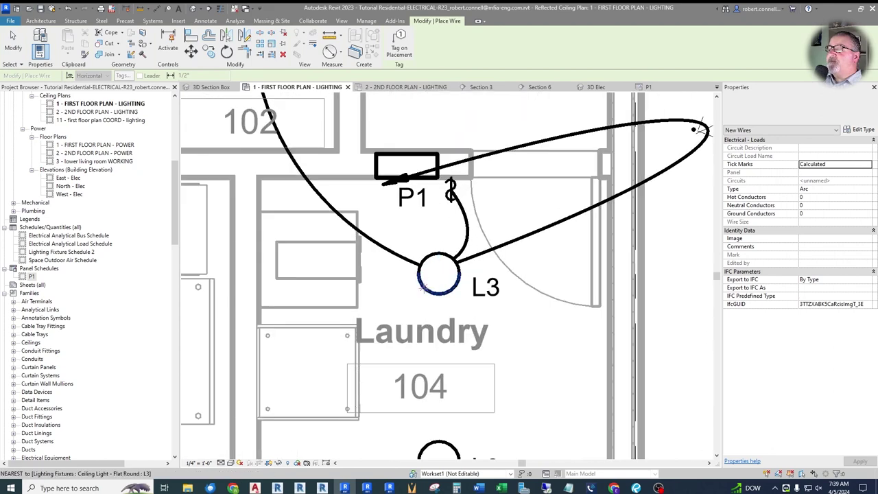
{"action": "scroll", "coordinate": [431, 282], "scroll_direction": "up", "scroll_amount": 1}
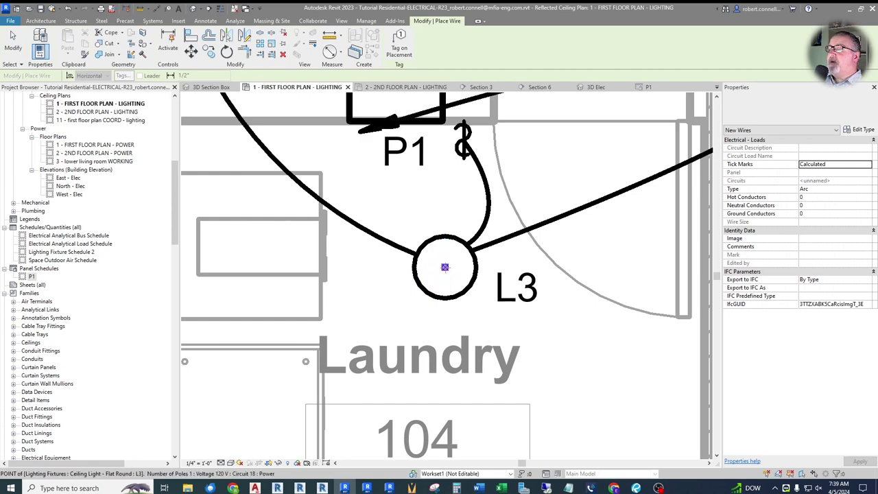
{"action": "scroll", "coordinate": [445, 267], "scroll_direction": "down", "scroll_amount": 3}
{"action": "left_click", "coordinate": [445, 267]}
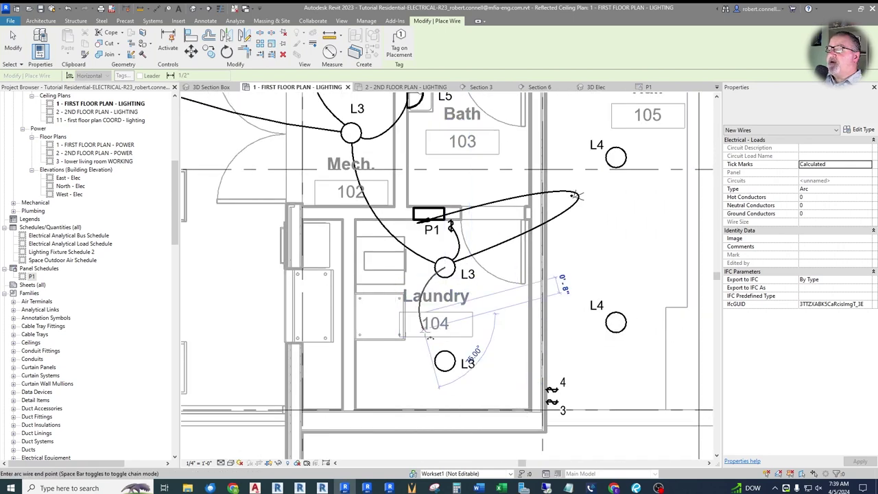
{"action": "scroll", "coordinate": [443, 363], "scroll_direction": "up", "scroll_amount": 3}
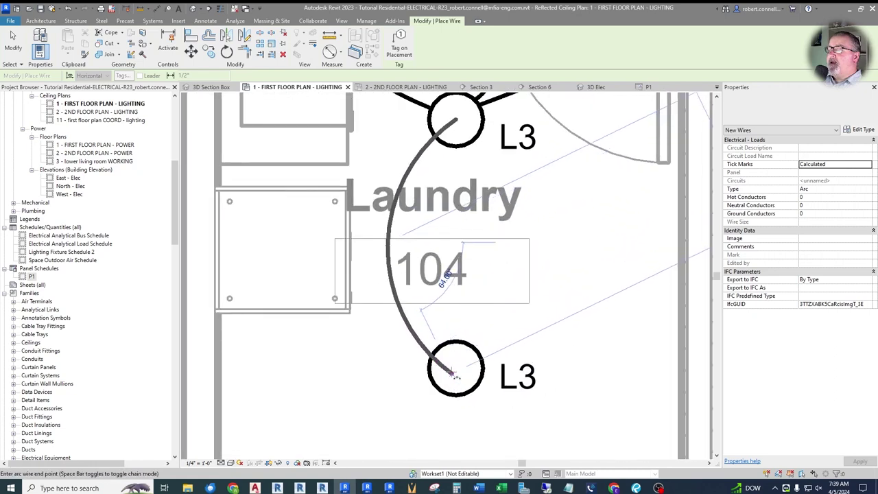
{"action": "left_click", "coordinate": [456, 369]}
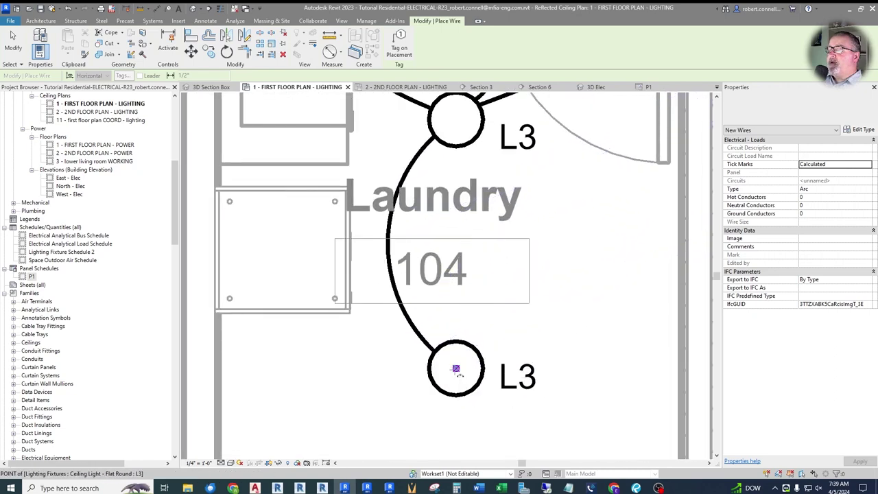
{"action": "key", "text": "Escape"}
{"action": "key", "text": "Escape"}
Step: Move the Laundry room tag to the right
{"action": "scroll", "coordinate": [401, 230], "scroll_direction": "down", "scroll_amount": 2}
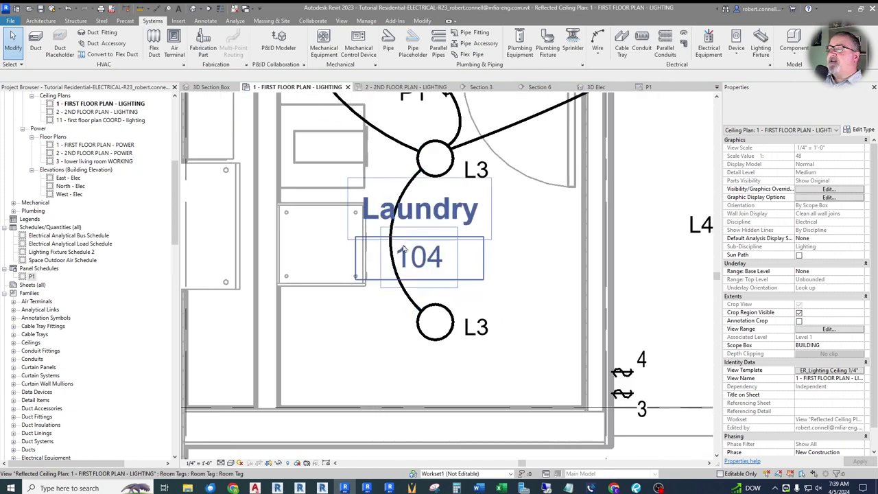
{"action": "scroll", "coordinate": [469, 180], "scroll_direction": "down", "scroll_amount": 2}
{"action": "scroll", "coordinate": [468, 181], "scroll_direction": "up", "scroll_amount": 1}
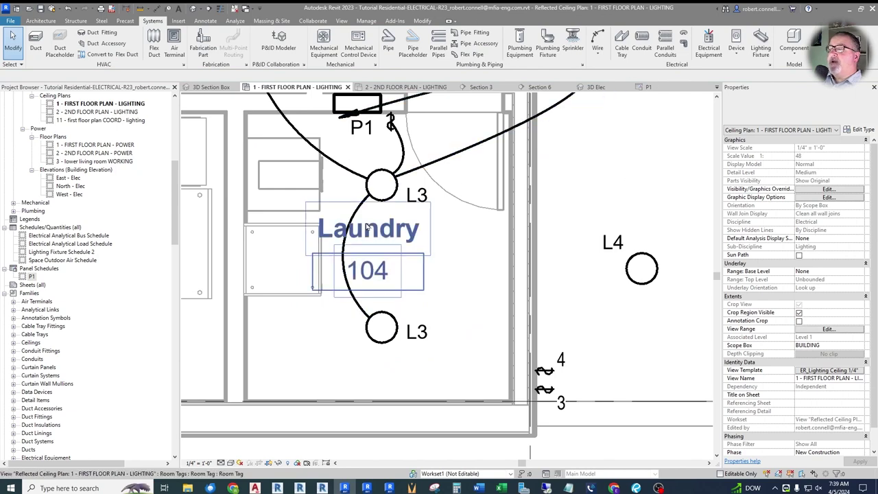
{"action": "left_click_drag", "start_coordinate": [382, 238], "coordinate": [452, 244]}
{"action": "key", "text": "Escape"}
Step: Convert the L3 lights' circuit to arc wiring, then delete the resulting wire between the lights
{"action": "scroll", "coordinate": [414, 225], "scroll_direction": "down", "scroll_amount": 4}
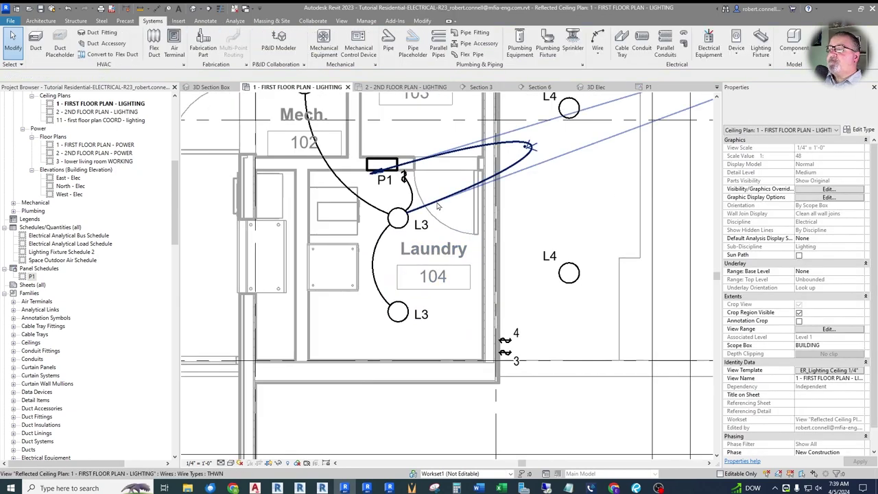
{"action": "scroll", "coordinate": [414, 225], "scroll_direction": "up", "scroll_amount": 2}
{"action": "key", "text": "Tab"}
{"action": "left_click", "coordinate": [405, 218]}
{"action": "left_click", "coordinate": [608, 49]}
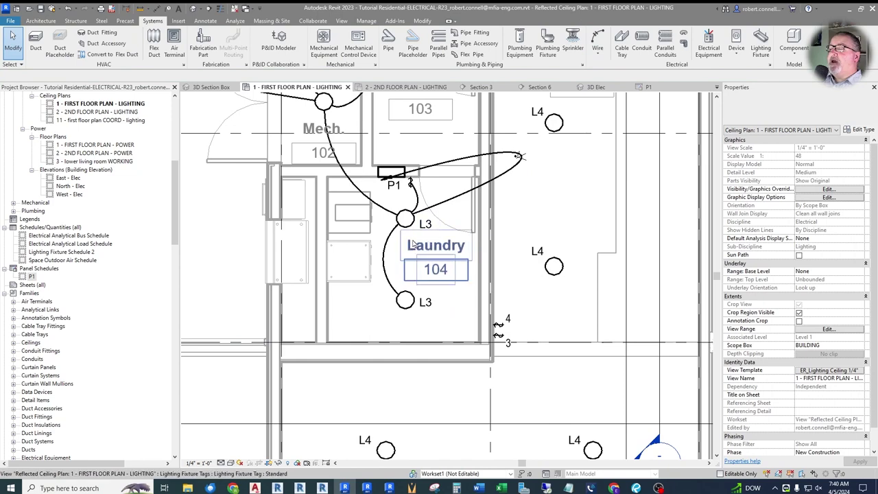
{"action": "left_click", "coordinate": [386, 249]}
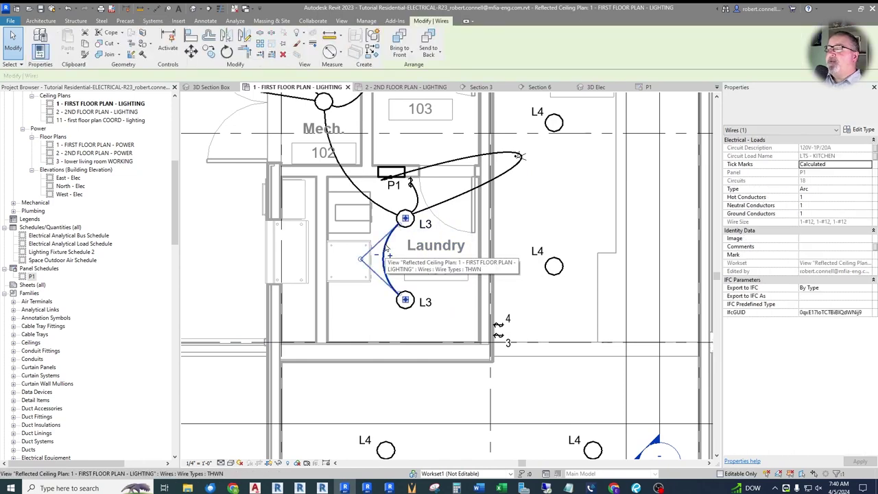
{"action": "key", "text": "Delete"}
Step: Regenerate the circuit's arc wiring so a leftward arc joins the two Laundry L3 lights
{"action": "key", "text": "Tab"}
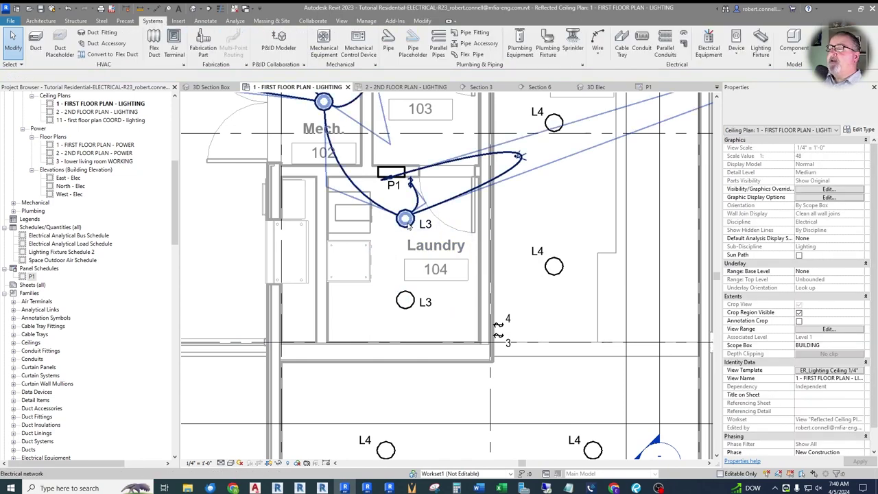
{"action": "left_click", "coordinate": [407, 227]}
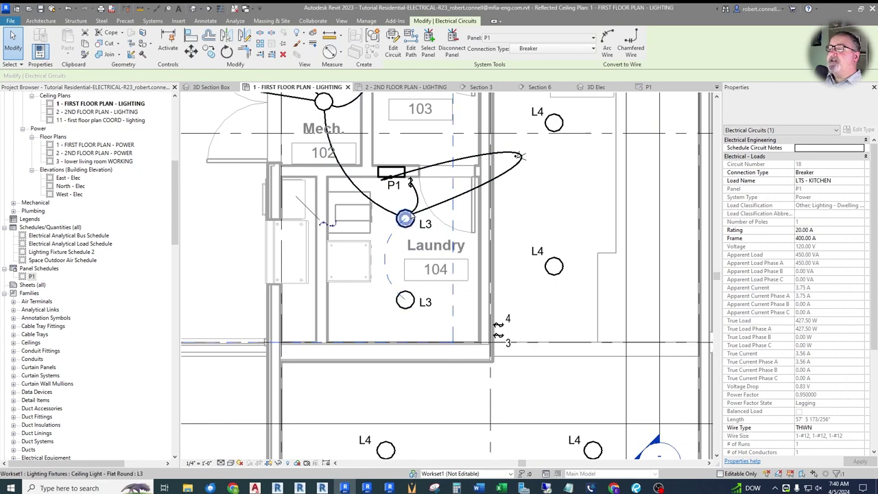
{"action": "left_click", "coordinate": [608, 47]}
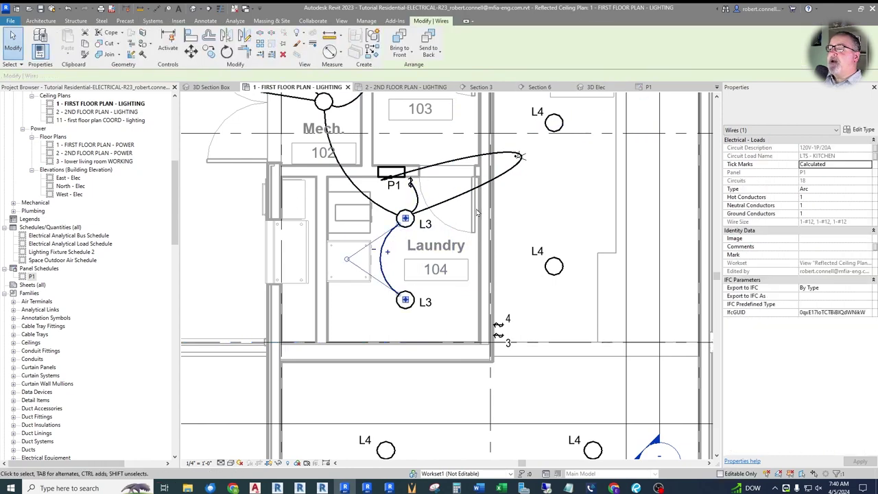
{"action": "left_click", "coordinate": [401, 261]}
{"action": "scroll", "coordinate": [441, 235], "scroll_direction": "up", "scroll_amount": 3}
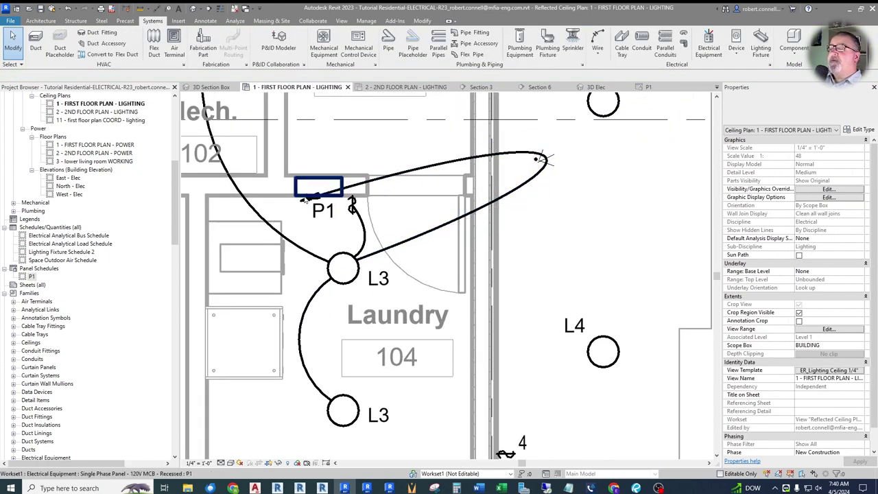
{"action": "scroll", "coordinate": [376, 219], "scroll_direction": "down", "scroll_amount": 1}
{"action": "scroll", "coordinate": [383, 206], "scroll_direction": "up", "scroll_amount": 1}
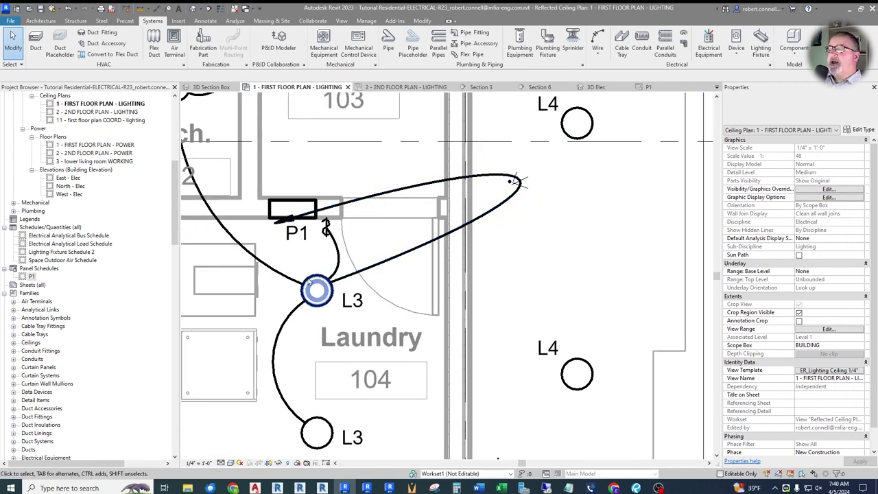
Step: Shorten the looping home-run wire from the upper Laundry L3 light into a small arc
{"action": "left_click", "coordinate": [330, 209]}
{"action": "left_click_drag", "start_coordinate": [518, 182], "coordinate": [513, 193]}
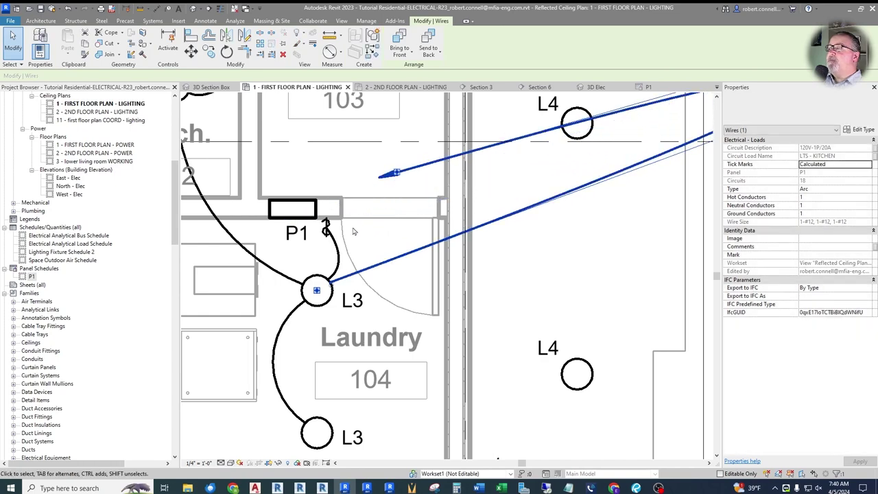
{"action": "scroll", "coordinate": [513, 193], "scroll_direction": "down", "scroll_amount": 3}
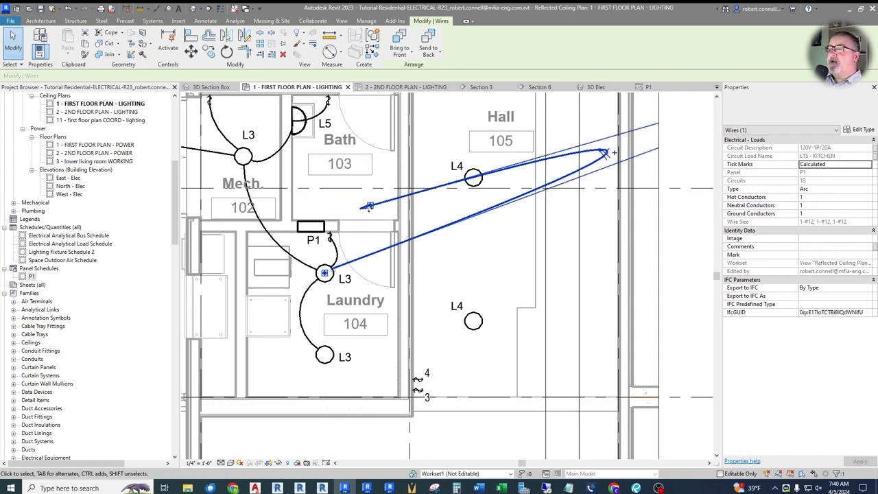
{"action": "scroll", "coordinate": [312, 226], "scroll_direction": "down", "scroll_amount": 2}
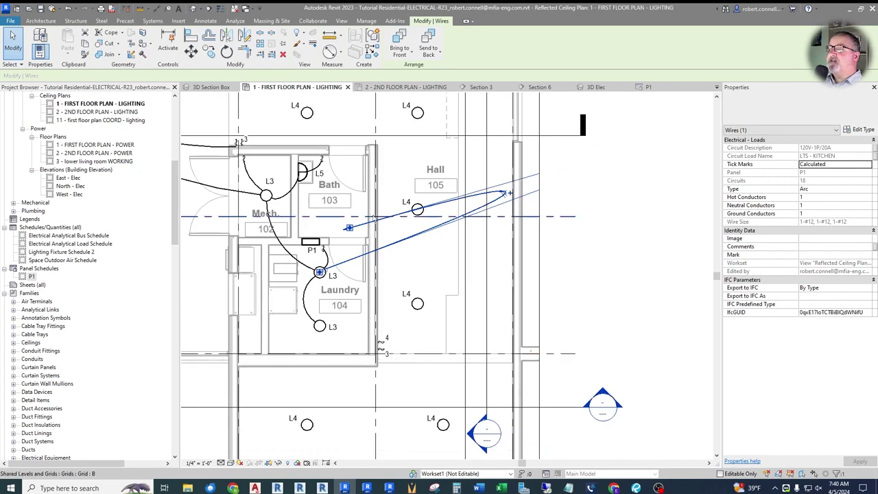
{"action": "scroll", "coordinate": [355, 227], "scroll_direction": "down", "scroll_amount": 4}
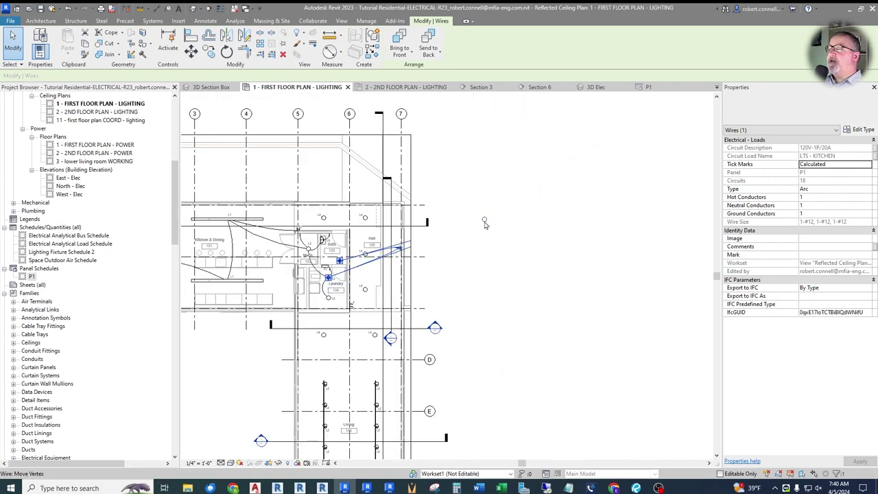
{"action": "scroll", "coordinate": [484, 224], "scroll_direction": "up", "scroll_amount": 2}
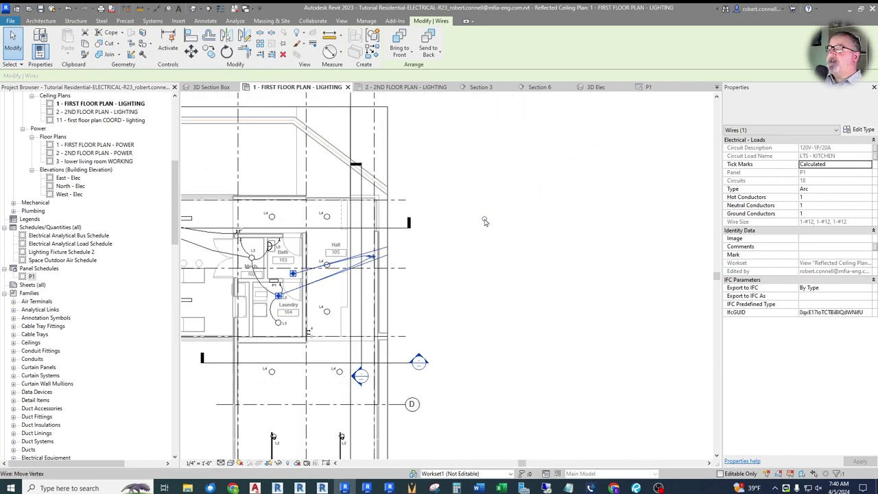
Step: Cancel the stray Detail Line command and pull the home-run arrow in just right of panel P1
{"action": "key", "text": "d"}
{"action": "key", "text": "l"}
{"action": "key", "text": "Escape"}
{"action": "scroll", "coordinate": [274, 291], "scroll_direction": "up", "scroll_amount": 4}
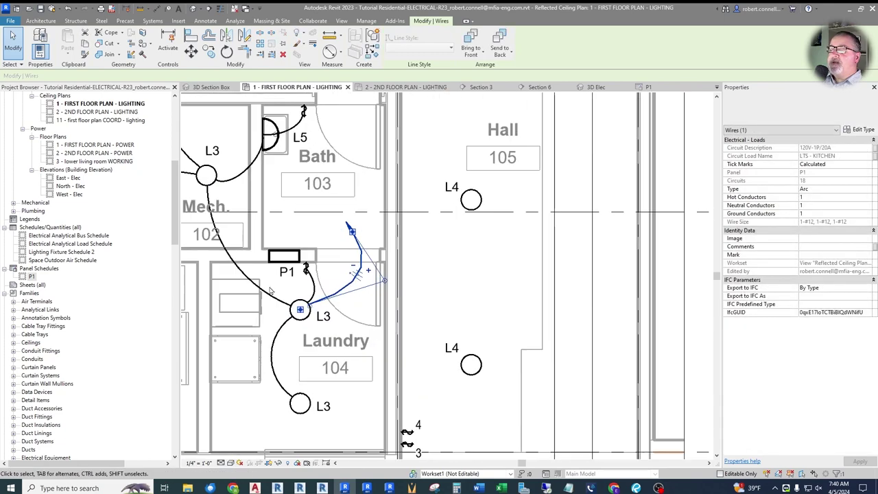
{"action": "left_click_drag", "start_coordinate": [338, 228], "coordinate": [330, 219]}
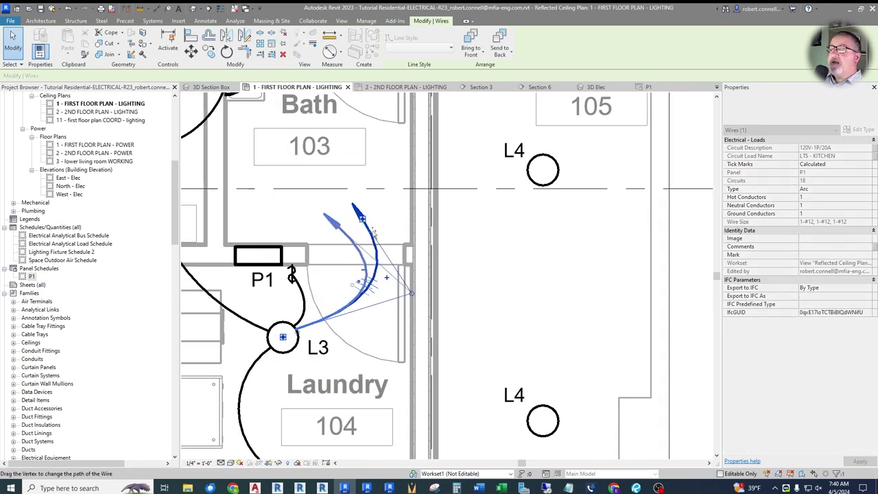
{"action": "key", "text": "Escape"}
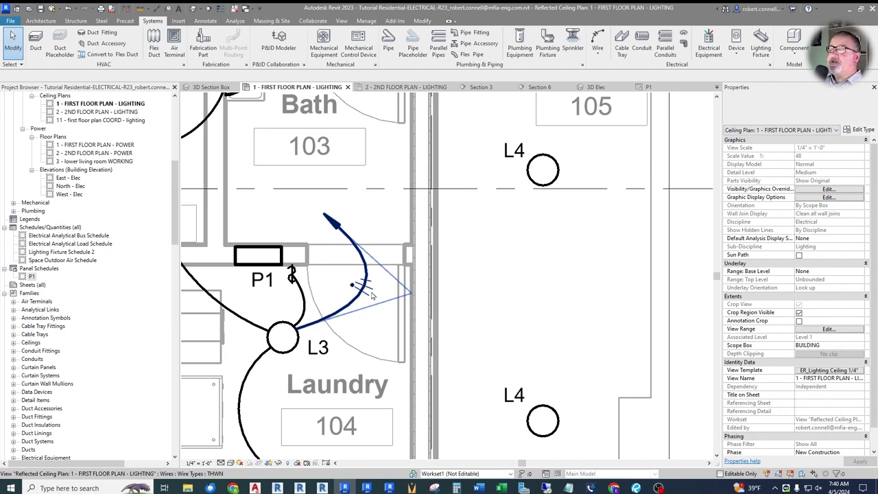
{"action": "scroll", "coordinate": [432, 241], "scroll_direction": "down", "scroll_amount": 3}
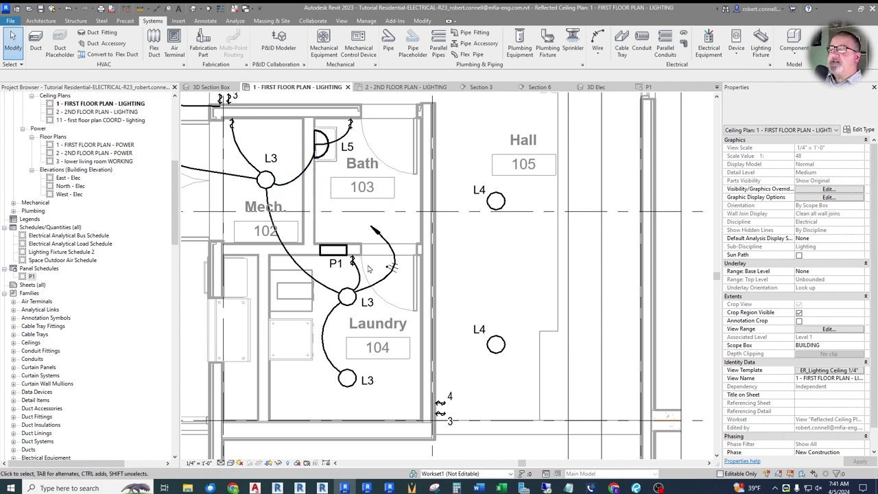
{"action": "scroll", "coordinate": [368, 268], "scroll_direction": "up", "scroll_amount": 5}
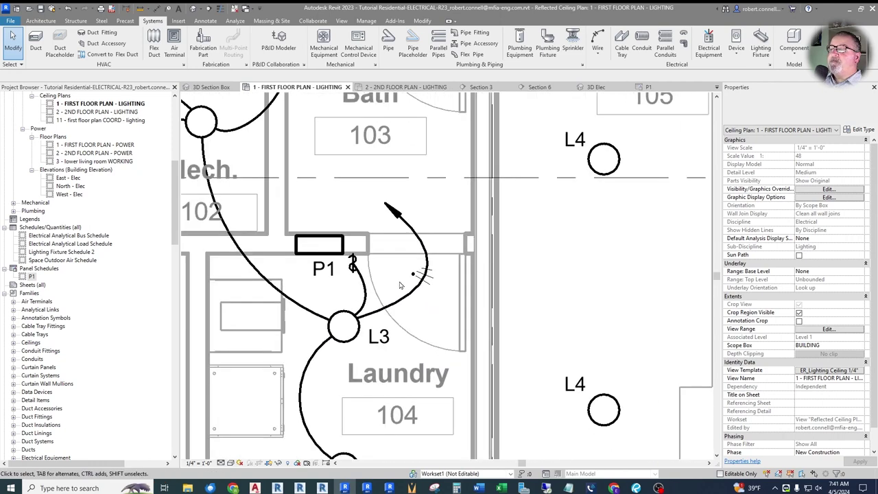
Step: Tag the home-run wire with circuit number 18 and place the label just above panel P1
{"action": "left_click", "coordinate": [167, 8]}
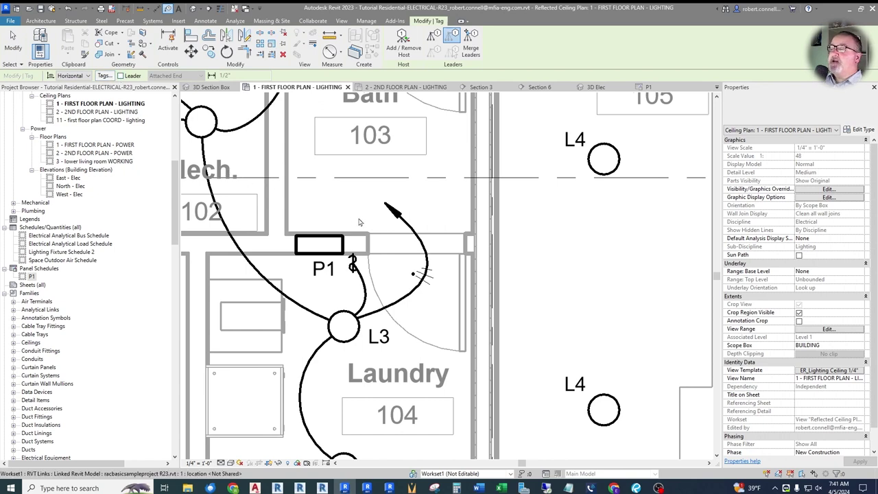
{"action": "left_click", "coordinate": [396, 216]}
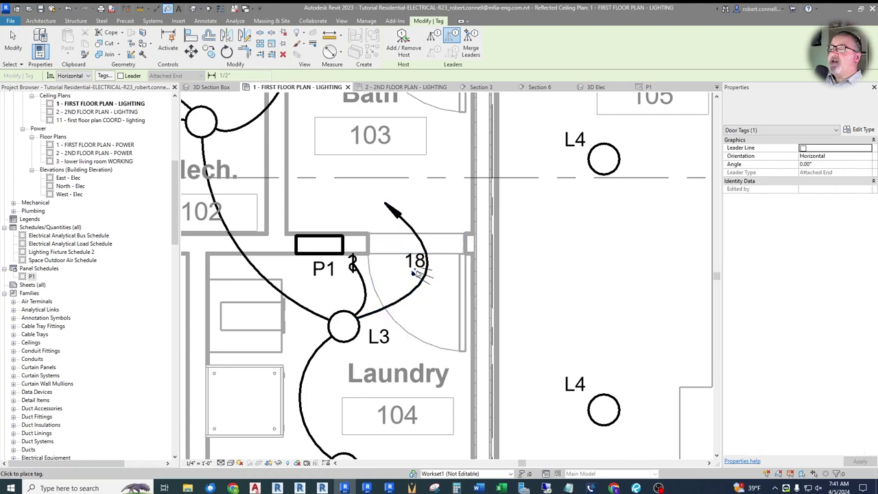
{"action": "left_click_drag", "start_coordinate": [416, 273], "coordinate": [367, 207]}
{"action": "key", "text": "Escape"}
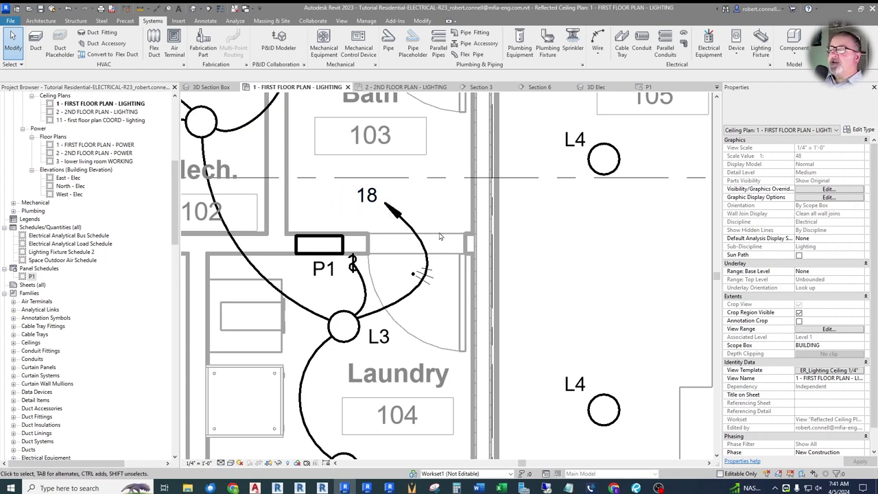
{"action": "scroll", "coordinate": [451, 221], "scroll_direction": "down", "scroll_amount": 5}
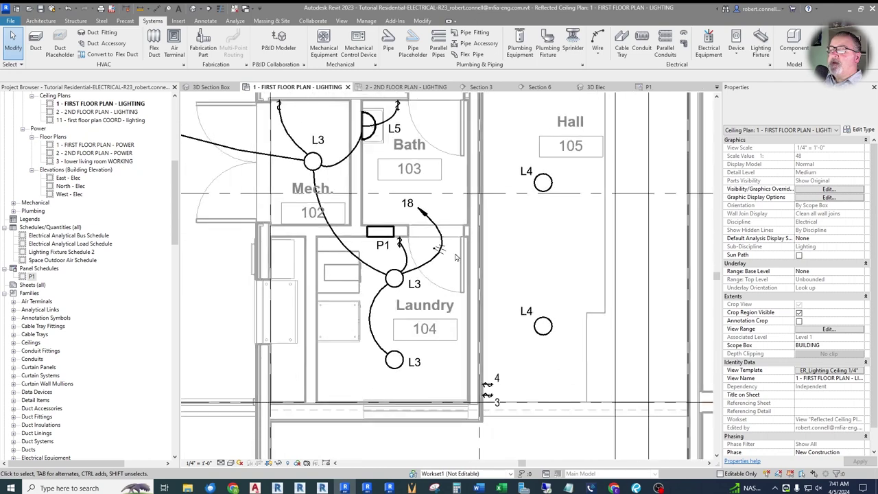
{"action": "scroll", "coordinate": [346, 198], "scroll_direction": "up", "scroll_amount": 6}
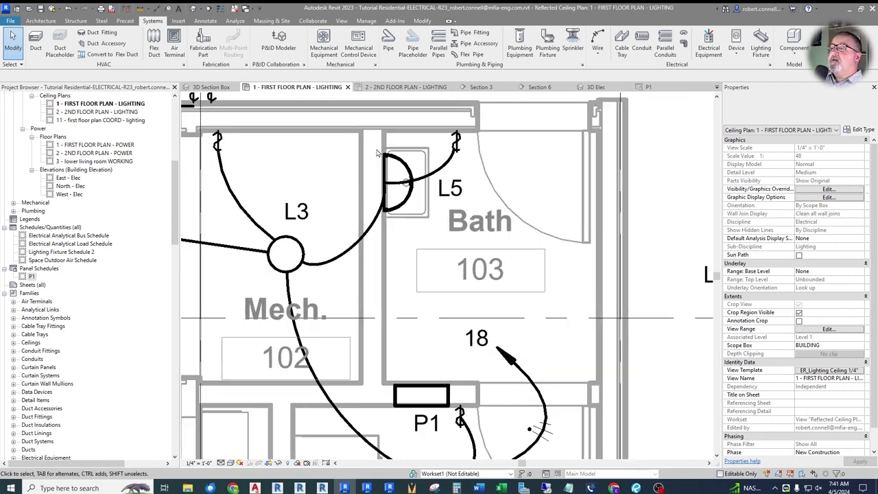
Step: Drag the L3–L5 arc wire's control point into a smoother curve, then zoom out over the plan
{"action": "left_click", "coordinate": [348, 241]}
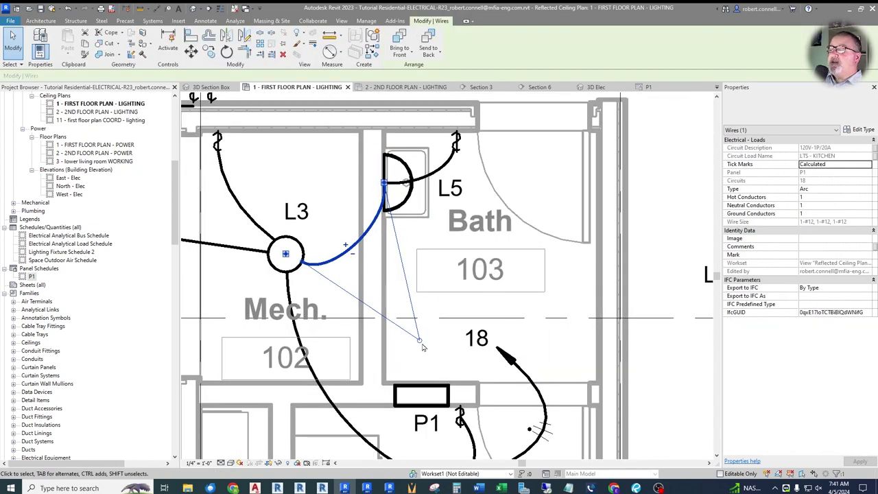
{"action": "left_click_drag", "start_coordinate": [422, 345], "coordinate": [362, 253]}
{"action": "key", "text": "Escape"}
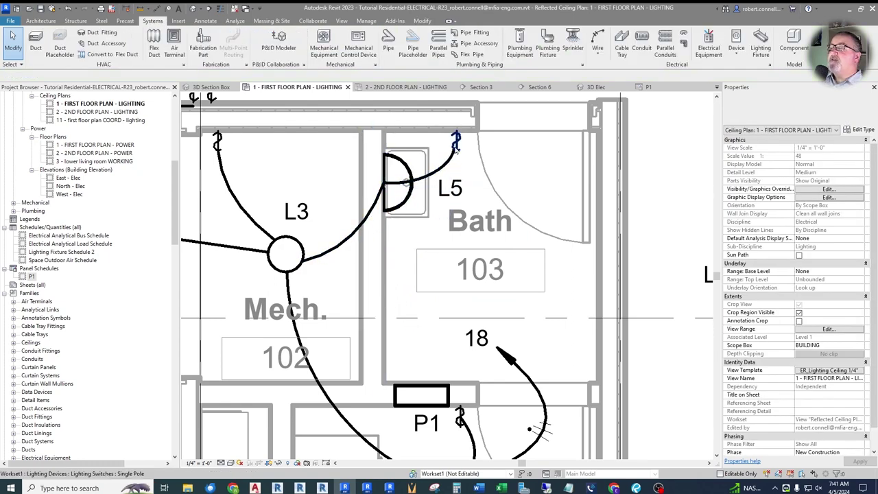
{"action": "scroll", "coordinate": [456, 143], "scroll_direction": "down", "scroll_amount": 5}
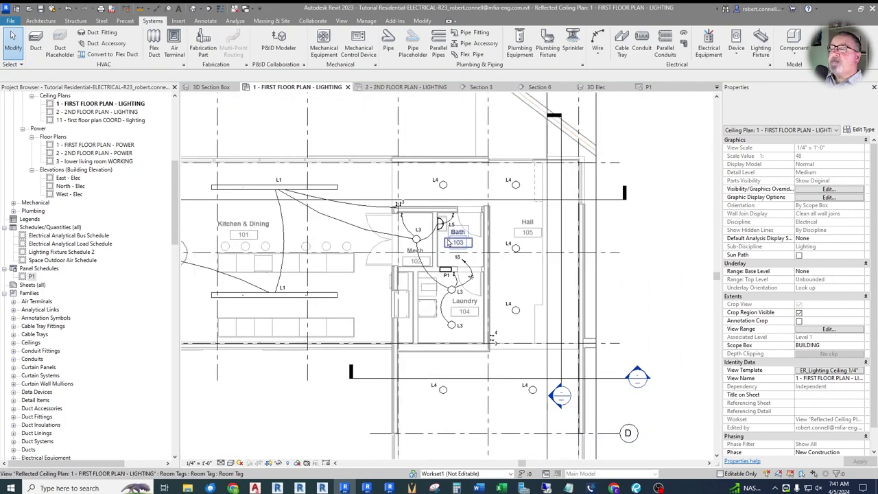
{"action": "scroll", "coordinate": [446, 243], "scroll_direction": "down", "scroll_amount": 3}
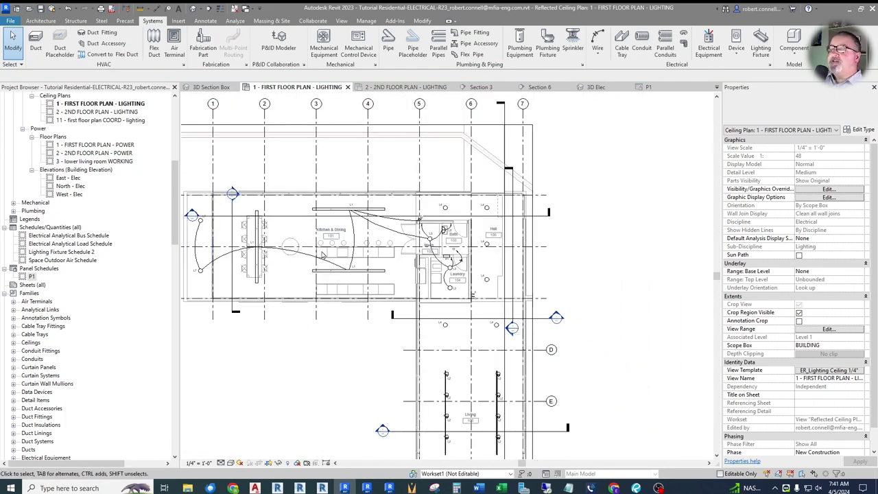
{"action": "scroll", "coordinate": [322, 255], "scroll_direction": "up", "scroll_amount": 3}
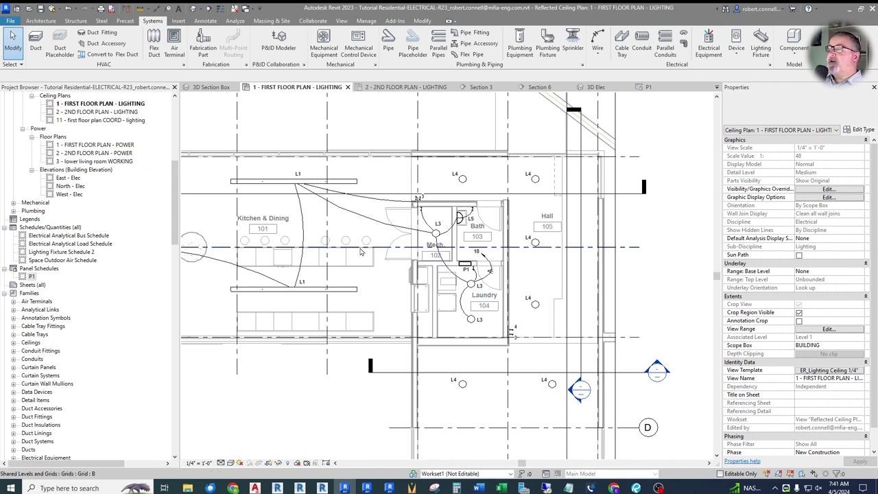
{"action": "scroll", "coordinate": [371, 268], "scroll_direction": "down", "scroll_amount": 2}
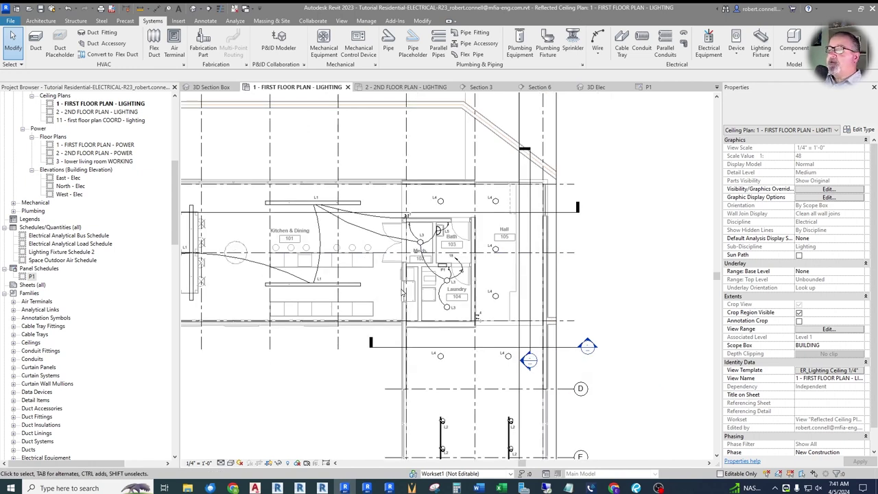
{"action": "scroll", "coordinate": [366, 247], "scroll_direction": "up", "scroll_amount": 2}
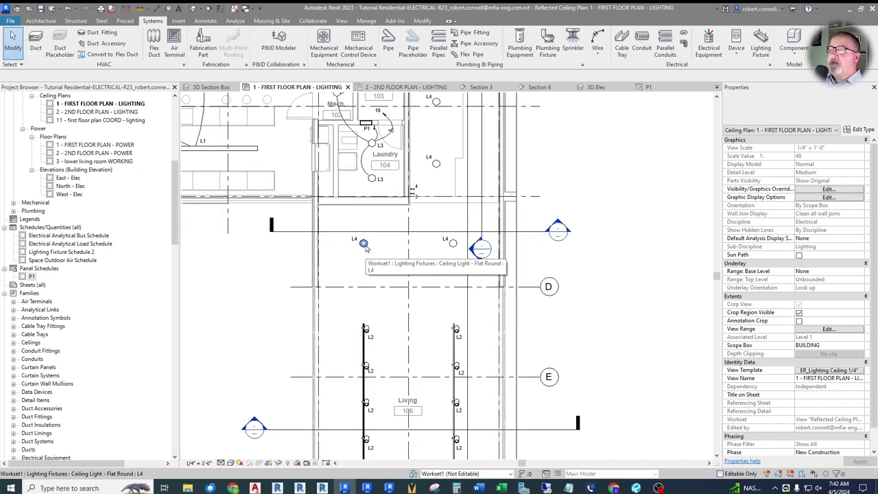
Step: Create power circuit 20 on panel P1 holding both L4 ceiling lights
{"action": "left_click", "coordinate": [364, 244]}
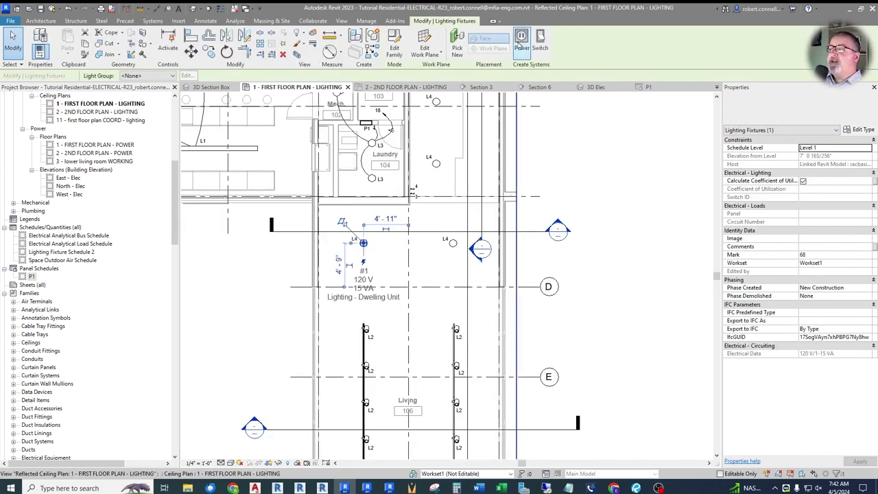
{"action": "left_click", "coordinate": [521, 42]}
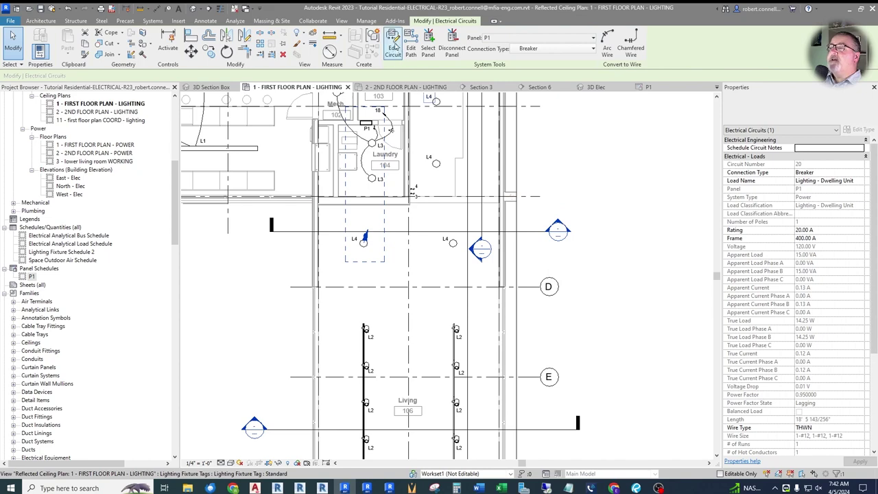
{"action": "left_click", "coordinate": [393, 49]}
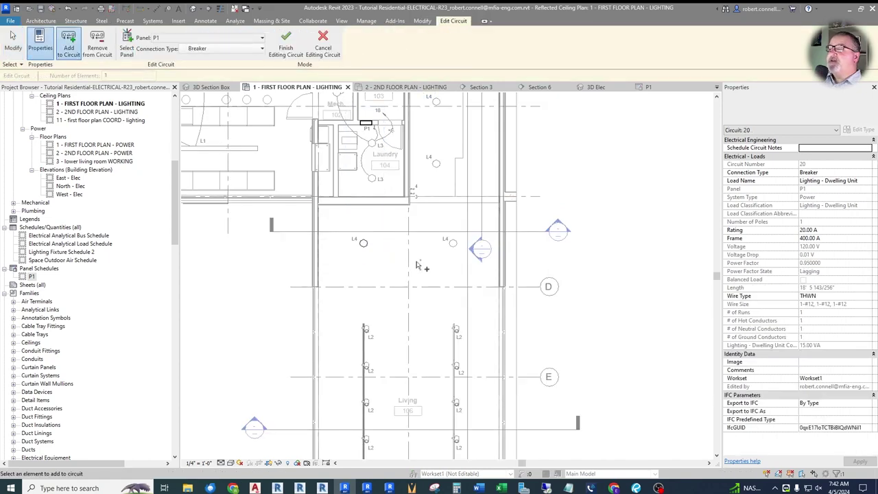
{"action": "left_click", "coordinate": [453, 244]}
Step: Try adding the top L2 fixture to circuit 20, which is rejected for voltage, then stop adding
{"action": "scroll", "coordinate": [454, 233], "scroll_direction": "down", "scroll_amount": 3}
{"action": "scroll", "coordinate": [458, 206], "scroll_direction": "up", "scroll_amount": 5}
{"action": "left_click", "coordinate": [435, 155]}
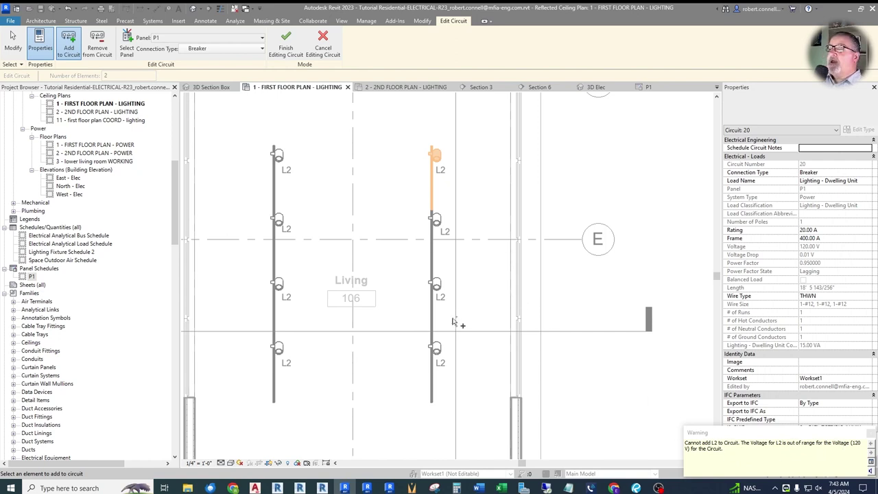
{"action": "scroll", "coordinate": [491, 356], "scroll_direction": "down", "scroll_amount": 2}
{"action": "scroll", "coordinate": [460, 329], "scroll_direction": "up", "scroll_amount": 3}
{"action": "scroll", "coordinate": [468, 294], "scroll_direction": "down", "scroll_amount": 4}
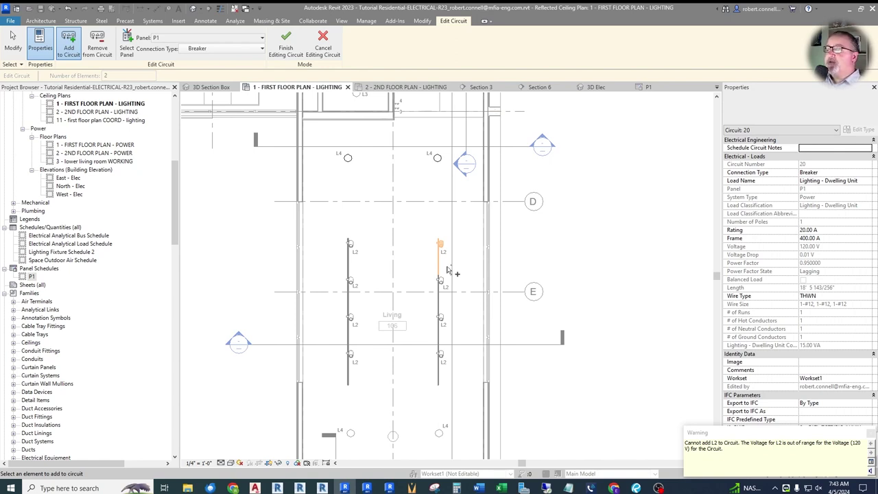
{"action": "key", "text": "Escape"}
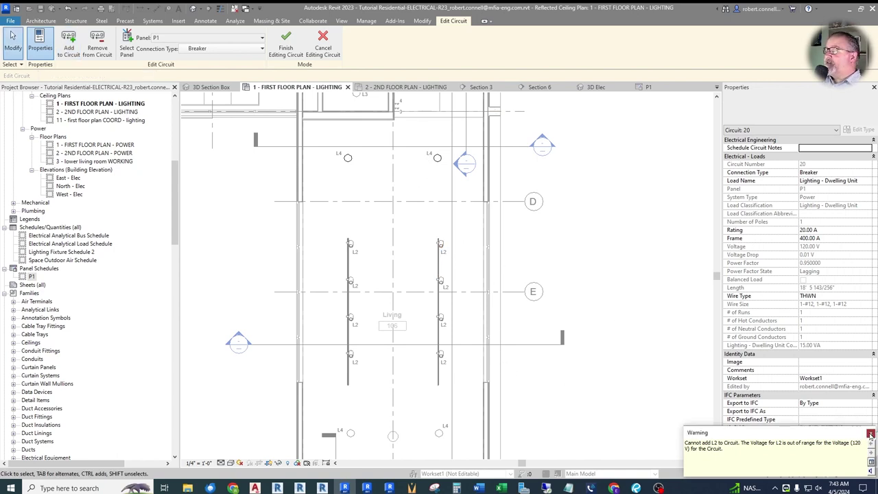
Step: Dismiss the L2 voltage warning and finish editing circuit 20
{"action": "left_click", "coordinate": [867, 435]}
{"action": "left_click", "coordinate": [323, 45]}
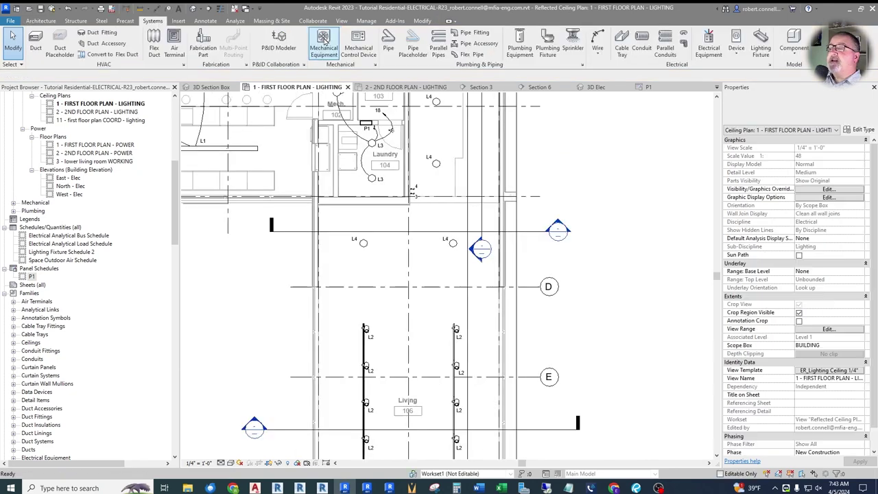
{"action": "scroll", "coordinate": [502, 296], "scroll_direction": "up", "scroll_amount": 5}
{"action": "scroll", "coordinate": [407, 185], "scroll_direction": "down", "scroll_amount": 2}
{"action": "scroll", "coordinate": [407, 185], "scroll_direction": "up", "scroll_amount": 3}
Step: Show the top L2 track fixture's type properties: 0.00 V voltage against 120.00 V supply
{"action": "left_click", "coordinate": [392, 188]}
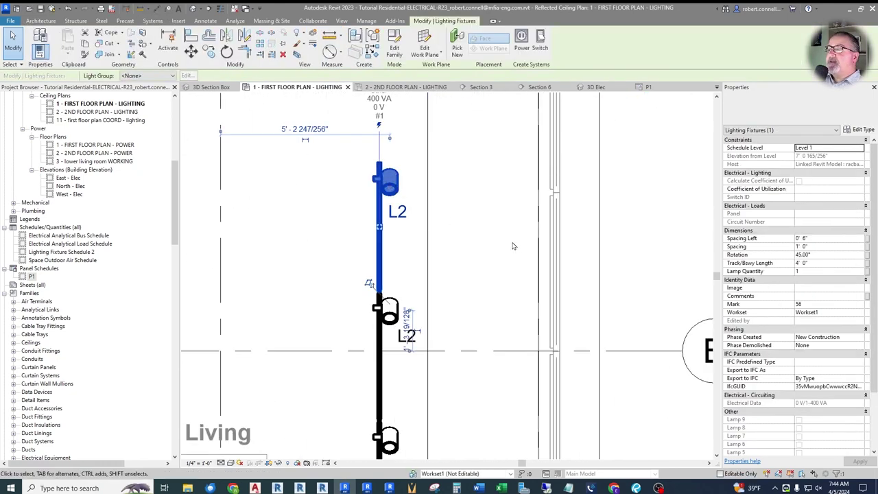
{"action": "left_click", "coordinate": [789, 113]}
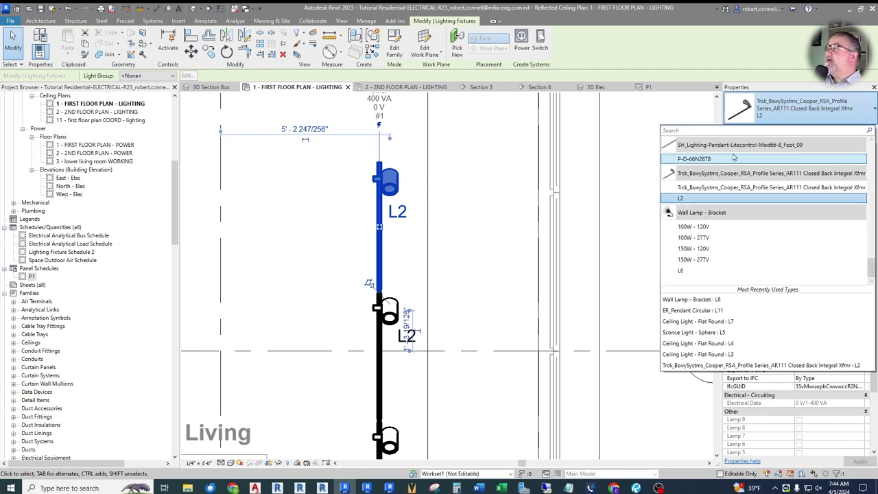
{"action": "left_click", "coordinate": [725, 199]}
{"action": "left_click", "coordinate": [854, 130]}
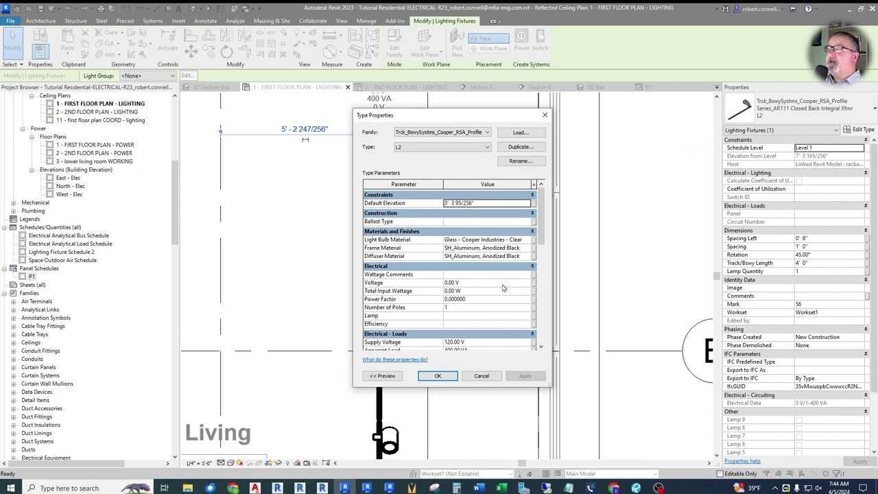
{"action": "mouse_move", "coordinate": [541, 230]}
{"action": "left_mouse_down"}
{"action": "mouse_move", "coordinate": [542, 341]}
{"action": "mouse_move", "coordinate": [538, 206]}
{"action": "mouse_move", "coordinate": [539, 241]}
{"action": "left_mouse_up"}
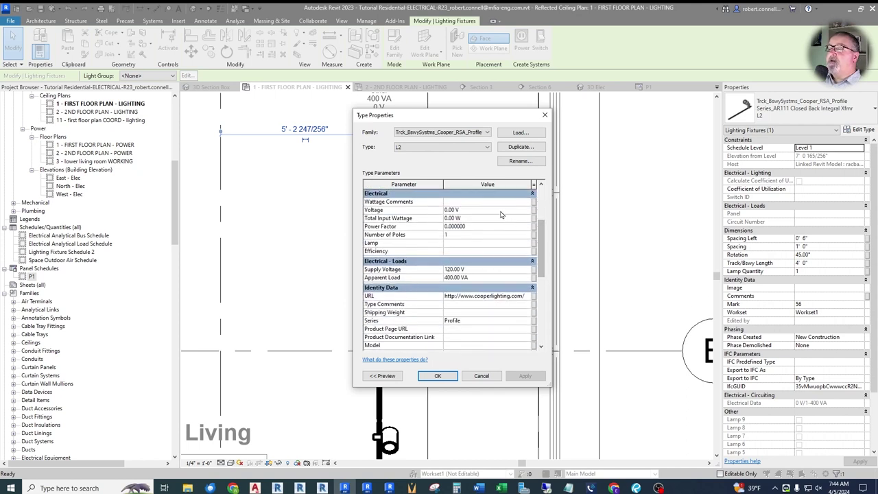
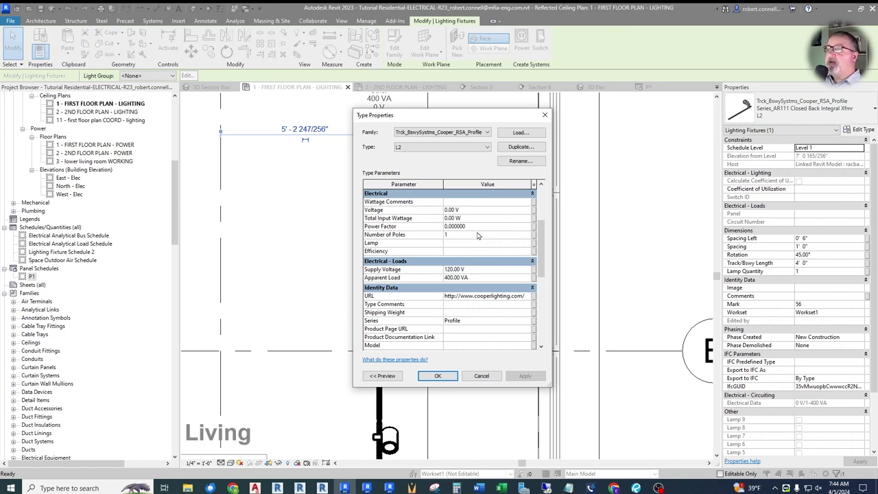
Step: Correct the invalid entry and set the L2 type's Supply Voltage to 120 V, then apply
{"action": "left_click", "coordinate": [478, 270]}
{"action": "type", "text": "480"}
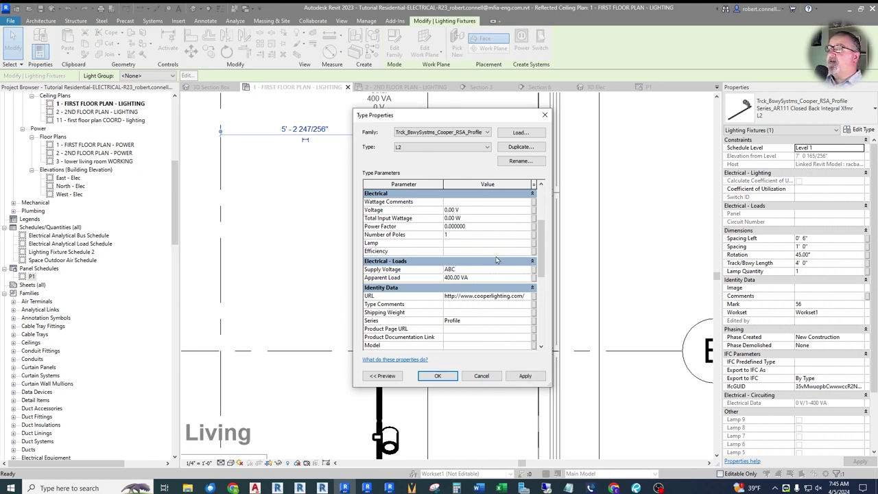
{"action": "key", "text": "Return"}
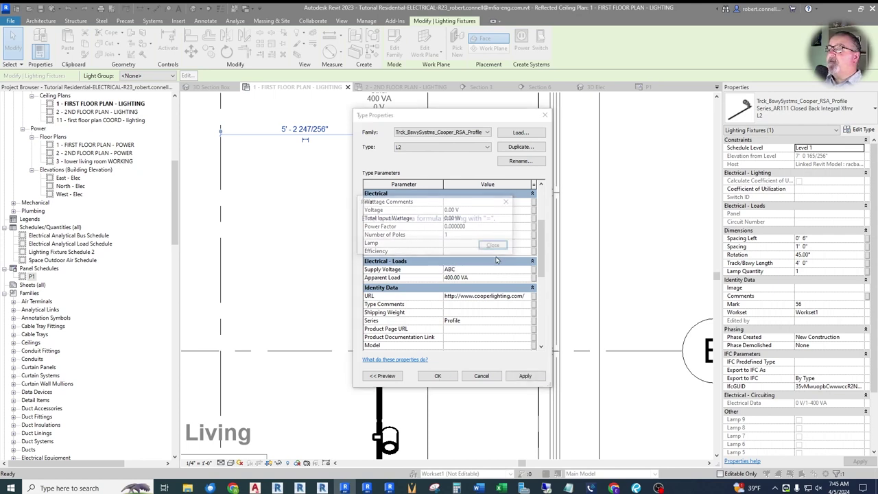
{"action": "left_click", "coordinate": [497, 248]}
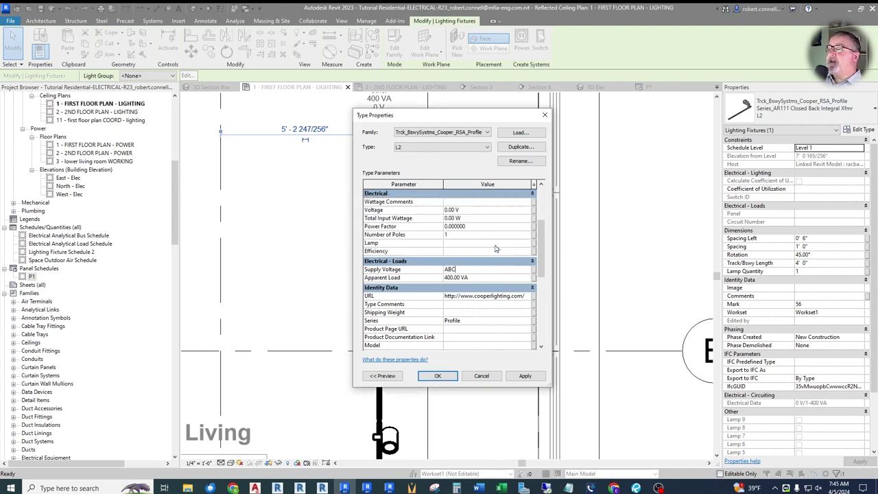
{"action": "left_click_drag", "start_coordinate": [472, 269], "coordinate": [427, 274]}
{"action": "type", "text": "120V"}
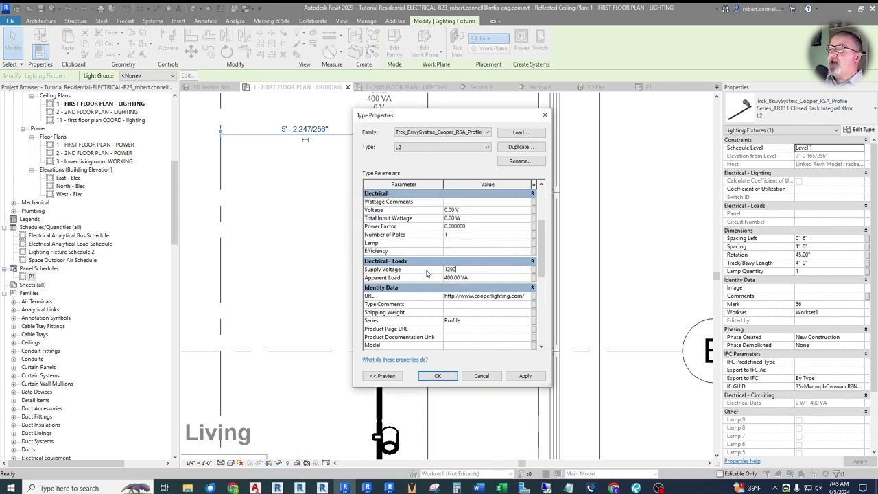
{"action": "key", "text": "ctrl+a"}
{"action": "type", "text": "120"}
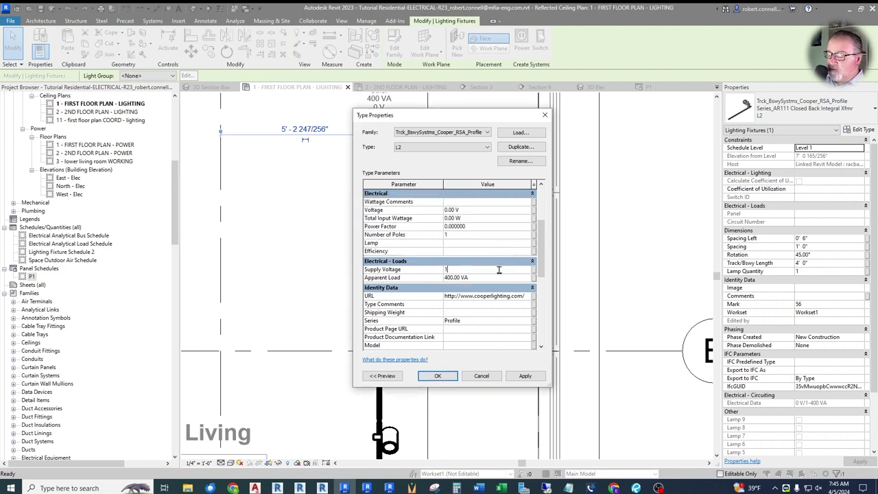
{"action": "left_click", "coordinate": [522, 374]}
{"action": "left_click", "coordinate": [522, 375]}
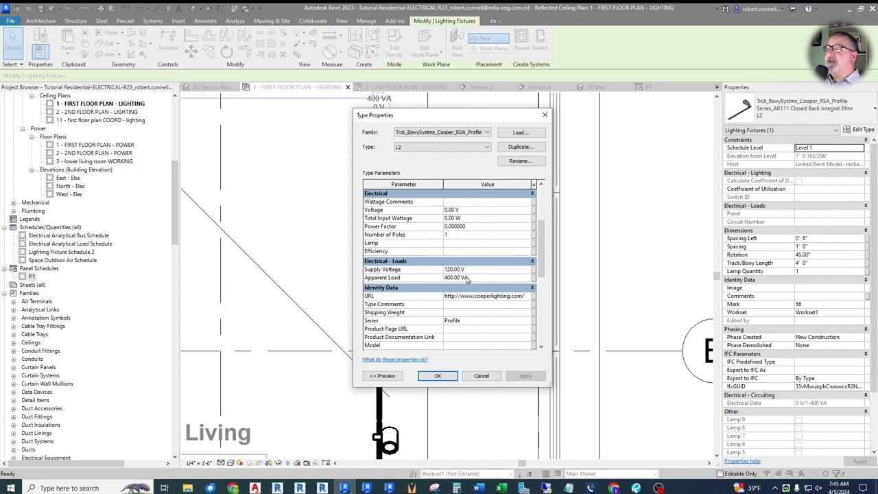
Step: Set Voltage to 120 V and Total Input Wattage to 400 W, then accept the type changes
{"action": "left_click", "coordinate": [473, 209]}
{"action": "type", "text": "120"}
{"action": "key", "text": "Return"}
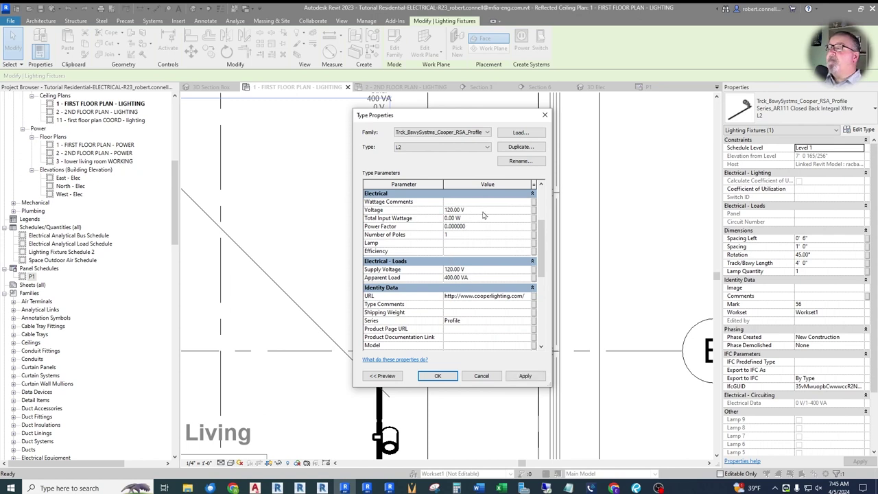
{"action": "left_click", "coordinate": [478, 218]}
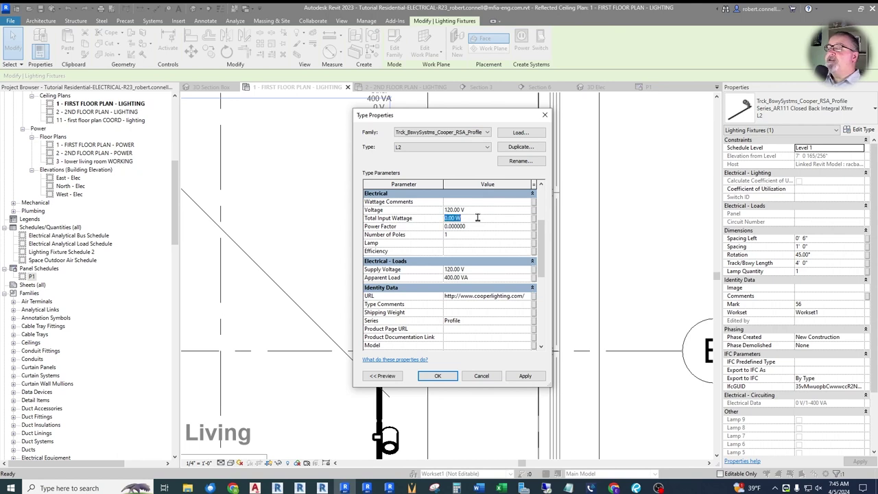
{"action": "type", "text": "400"}
{"action": "left_click", "coordinate": [525, 377]}
{"action": "left_click", "coordinate": [436, 376]}
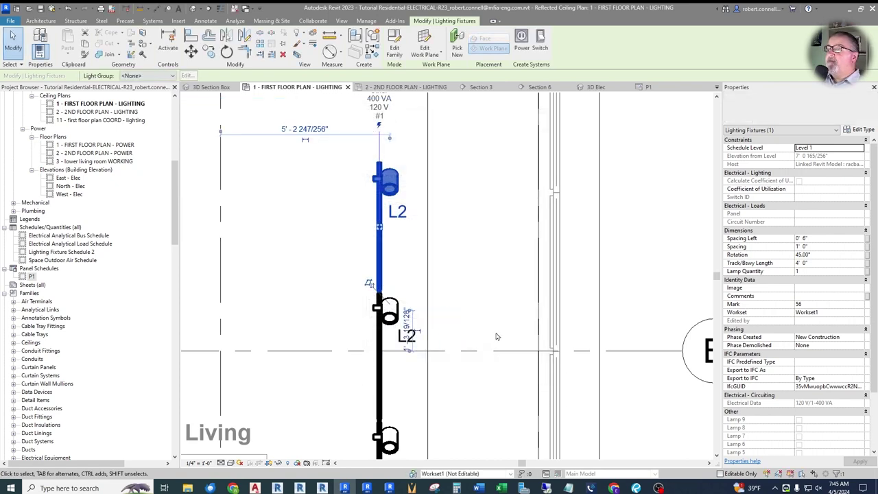
Step: Save the project from the save reminder dialog
{"action": "left_click", "coordinate": [445, 312]}
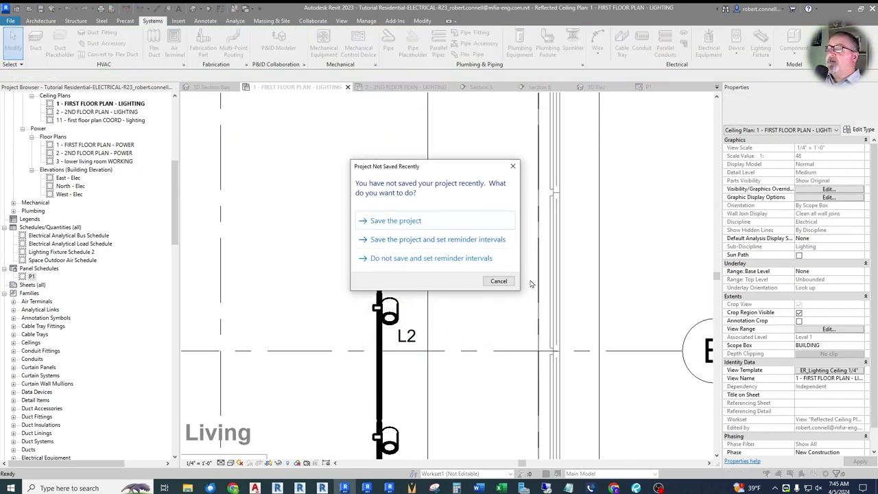
{"action": "left_click", "coordinate": [402, 222]}
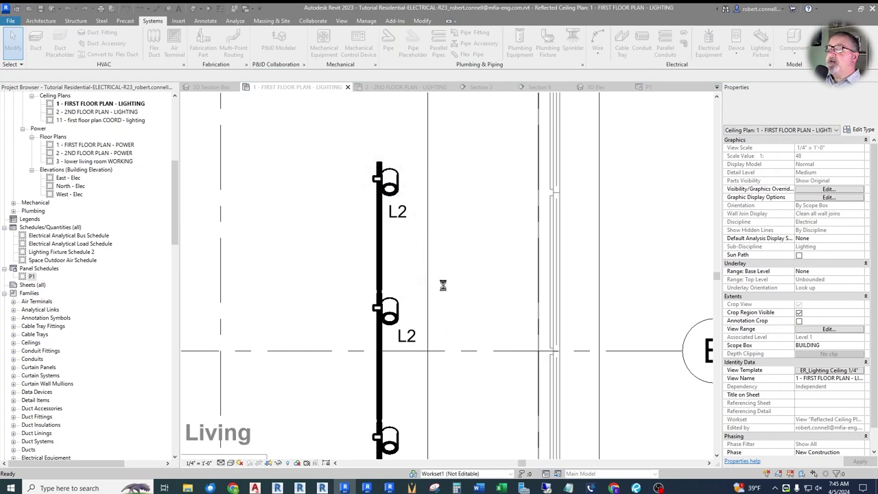
{"action": "scroll", "coordinate": [446, 288], "scroll_direction": "down", "scroll_amount": 3}
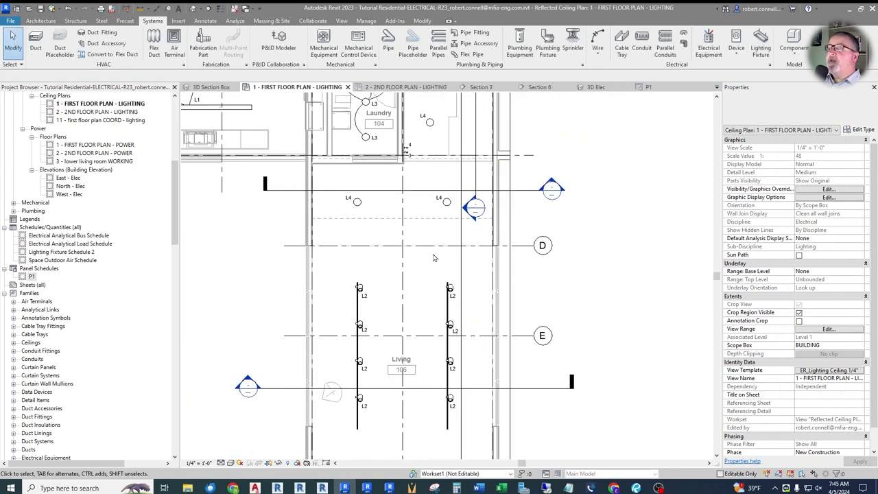
{"action": "scroll", "coordinate": [420, 237], "scroll_direction": "up", "scroll_amount": 2}
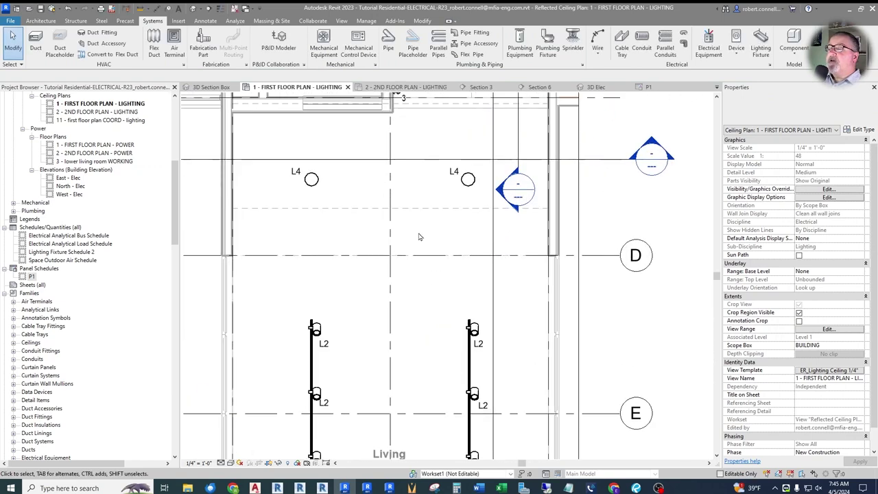
Step: Select circuit 20, which feeds the left L4 ceiling light
{"action": "left_click", "coordinate": [468, 182]}
{"action": "key", "text": "Escape"}
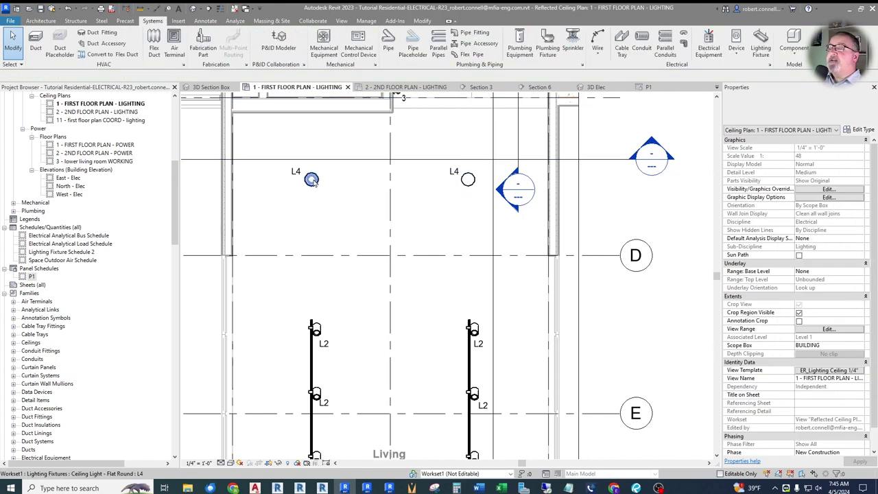
{"action": "left_click", "coordinate": [311, 179]}
{"action": "key", "text": "Escape"}
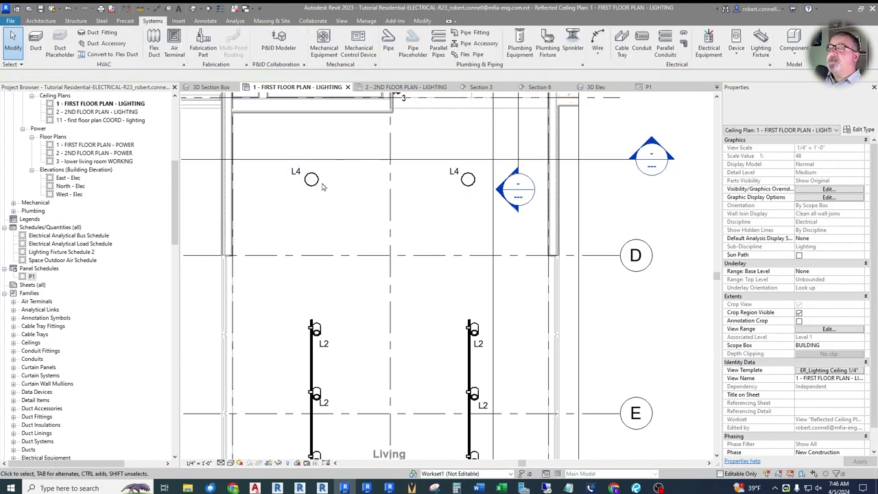
{"action": "key", "text": "Tab"}
{"action": "left_click", "coordinate": [317, 185]}
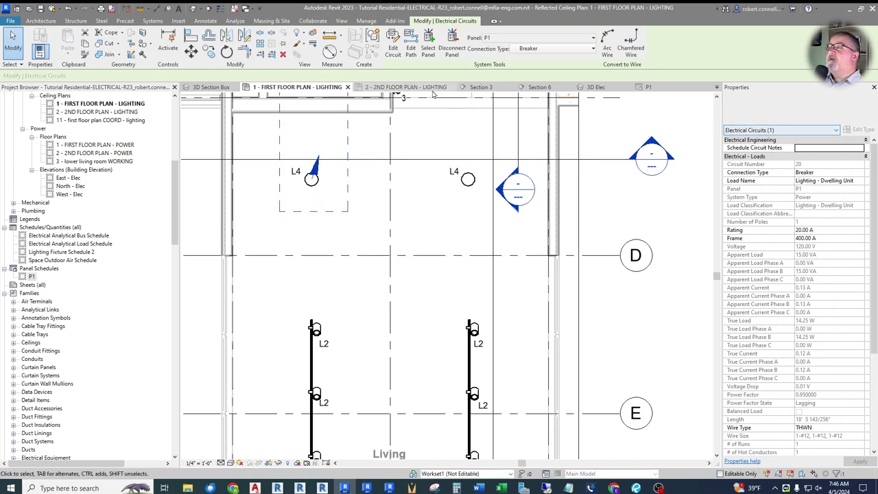
Step: Edit circuit 20, adding the four right-row L2 fixtures and the bottom left-row L2 fixture
{"action": "left_click", "coordinate": [393, 51]}
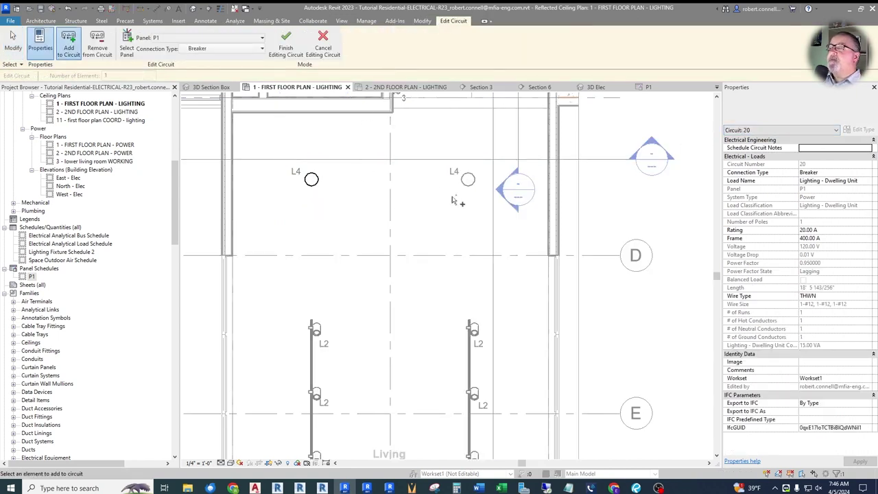
{"action": "left_click", "coordinate": [473, 328]}
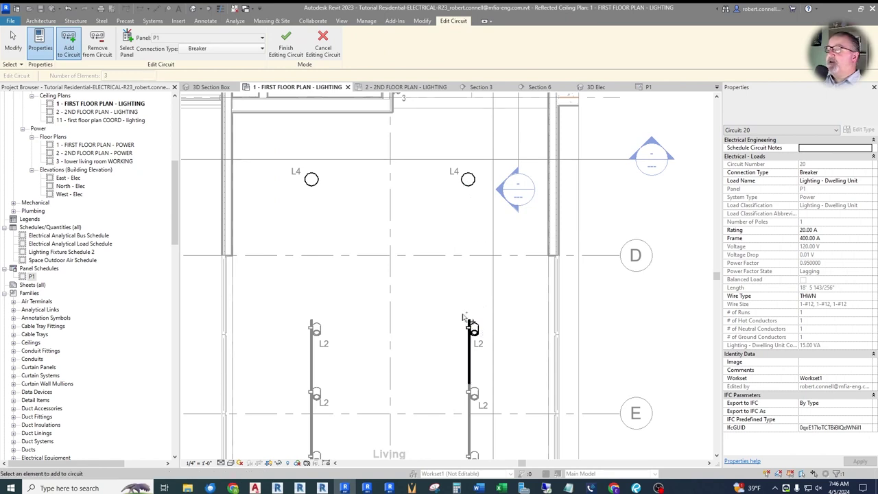
{"action": "scroll", "coordinate": [474, 328], "scroll_direction": "down", "scroll_amount": 4}
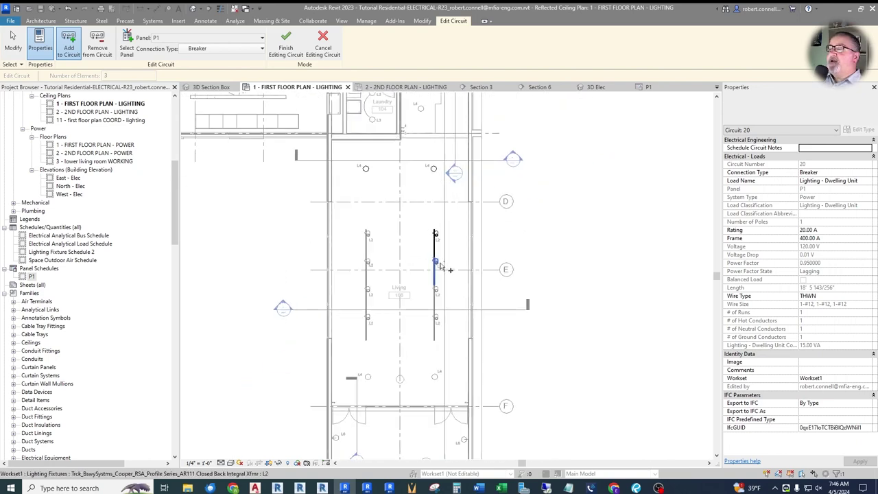
{"action": "scroll", "coordinate": [438, 257], "scroll_direction": "up", "scroll_amount": 2}
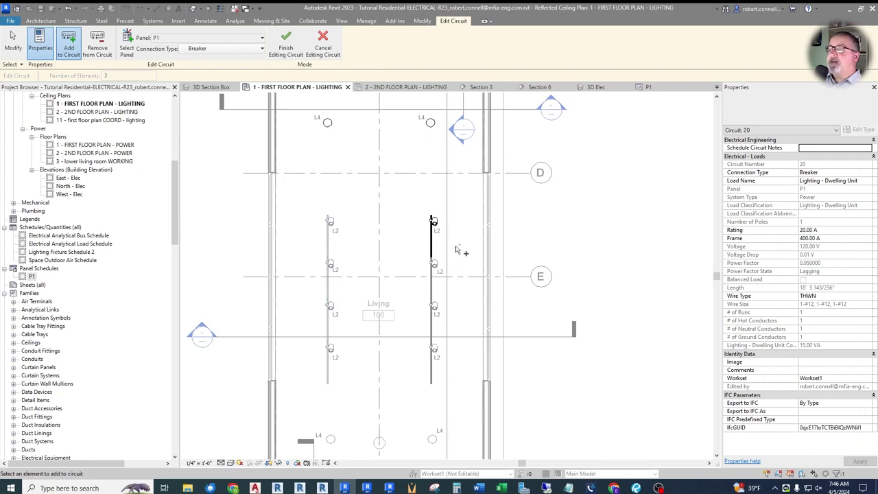
{"action": "left_click", "coordinate": [433, 264]}
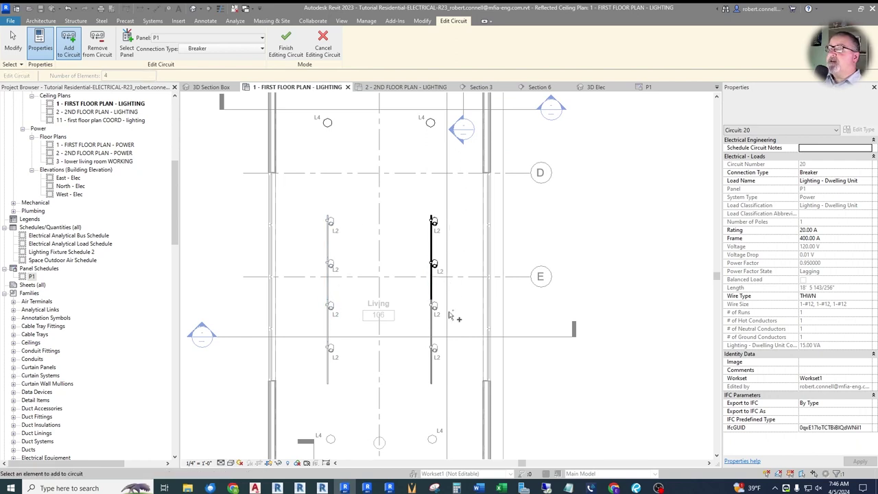
{"action": "left_click", "coordinate": [435, 306]}
{"action": "left_click", "coordinate": [433, 348]}
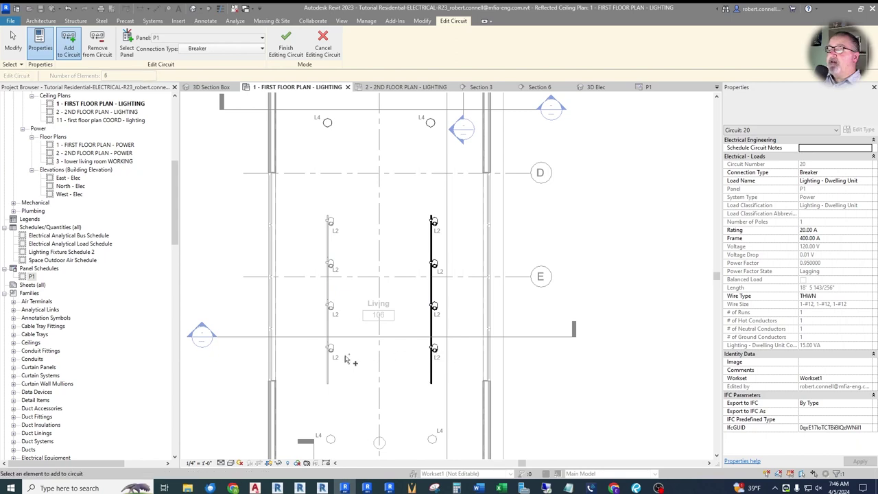
{"action": "left_click", "coordinate": [329, 349]}
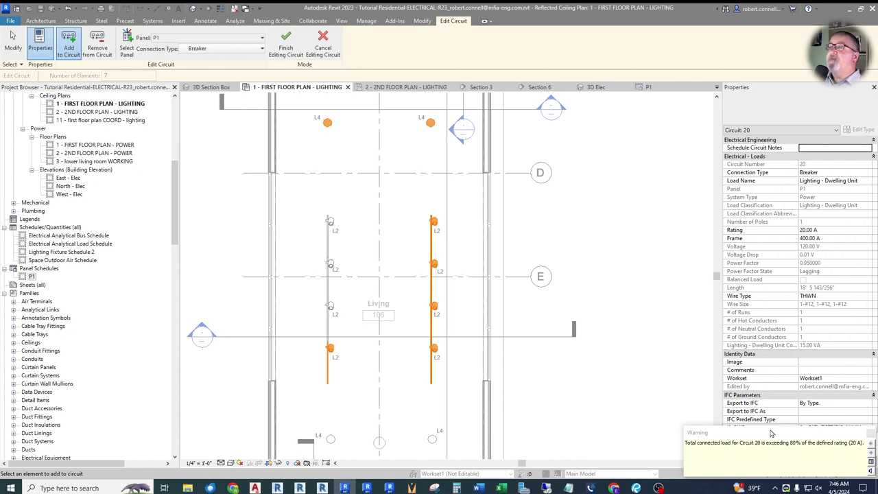
Step: Cancel the circuit 20 edit and zoom out to review the Living area plan
{"action": "left_click", "coordinate": [323, 42]}
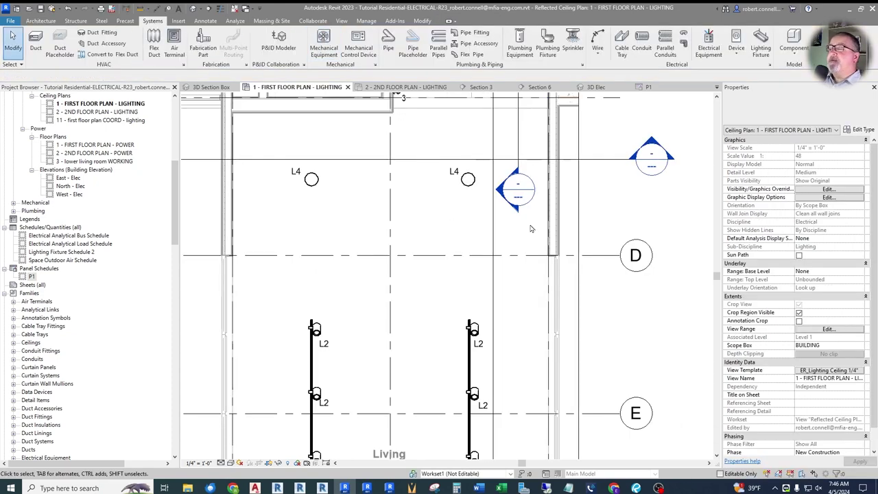
{"action": "scroll", "coordinate": [425, 206], "scroll_direction": "down", "scroll_amount": 5}
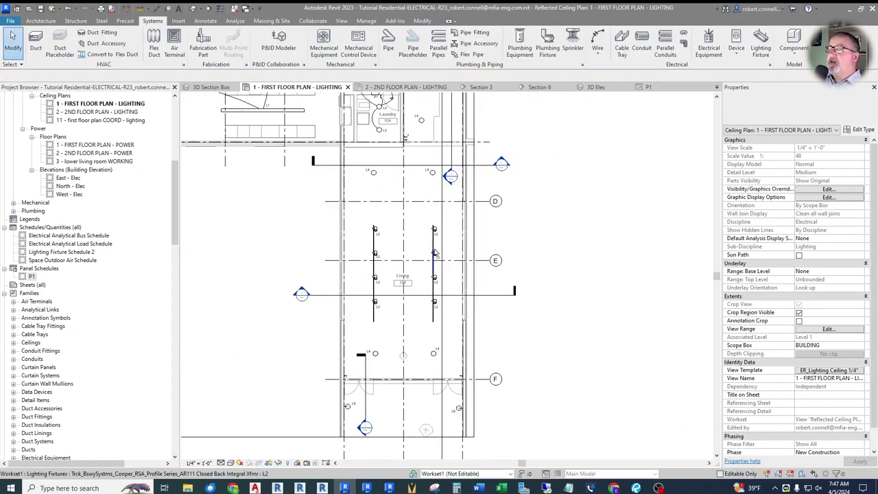
{"action": "scroll", "coordinate": [433, 253], "scroll_direction": "up", "scroll_amount": 4}
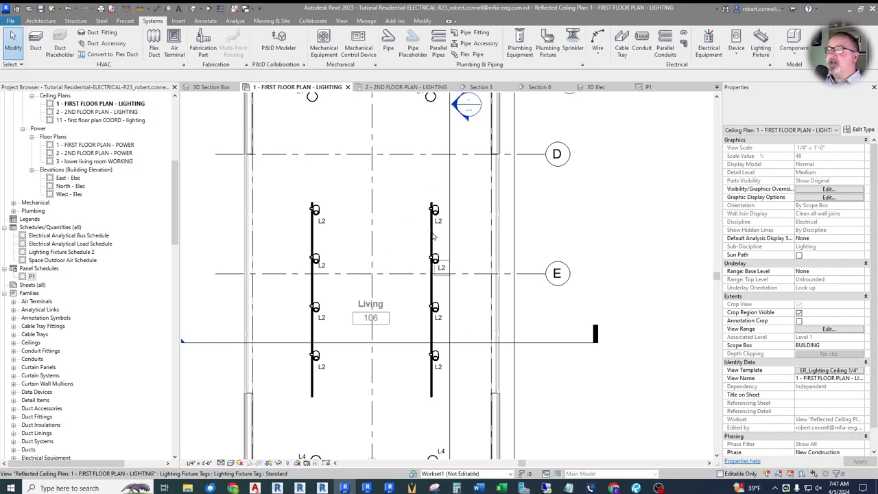
{"action": "scroll", "coordinate": [442, 267], "scroll_direction": "down", "scroll_amount": 2}
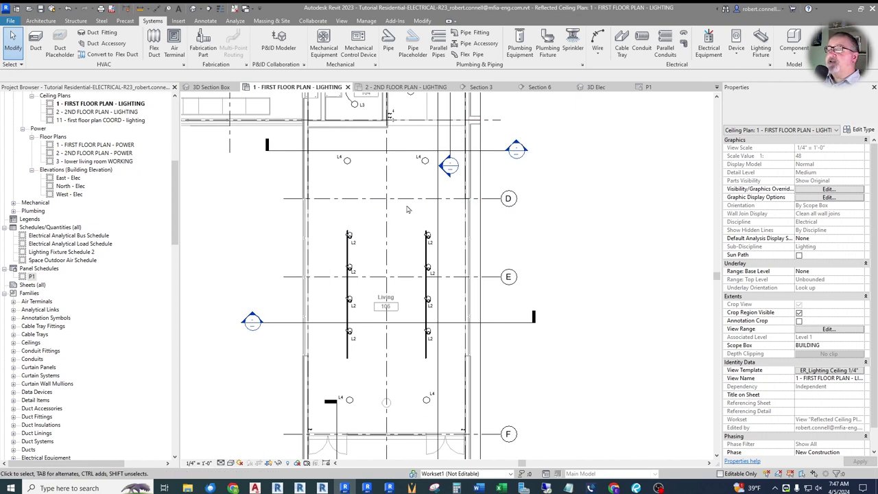
Step: Reselect circuit 20, add the five left-row Living L2 fixtures, and finish the circuit edit
{"action": "left_click", "coordinate": [349, 166]}
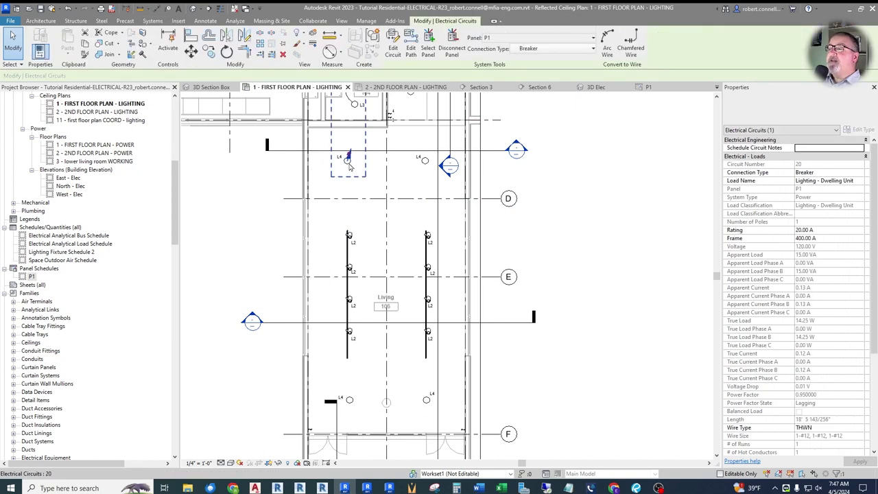
{"action": "left_click", "coordinate": [393, 49]}
{"action": "left_click", "coordinate": [349, 235]}
{"action": "left_click", "coordinate": [349, 267]}
{"action": "left_click", "coordinate": [350, 299]}
{"action": "left_click", "coordinate": [349, 332]}
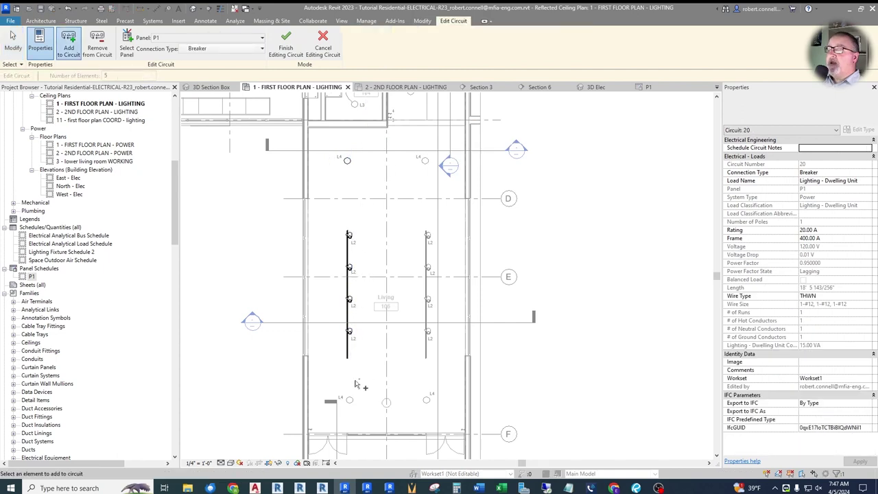
{"action": "left_click", "coordinate": [349, 400]}
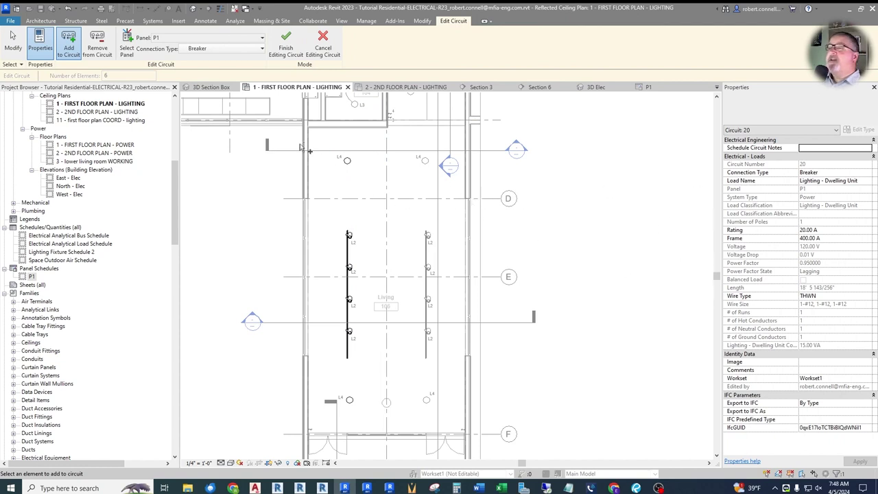
{"action": "left_click", "coordinate": [287, 48]}
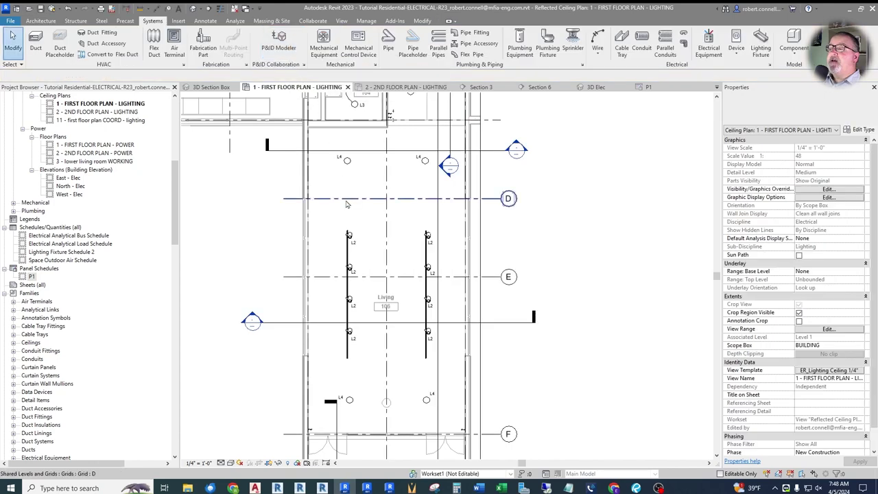
{"action": "key", "text": "Tab"}
Step: Rename circuit 20's load to 'LTS - LIVING RM' and generate its arc wiring
{"action": "left_click", "coordinate": [350, 237]}
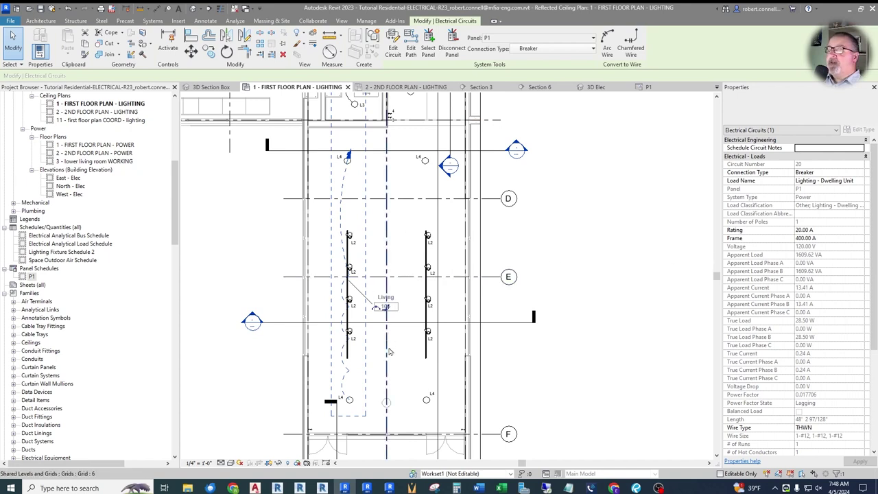
{"action": "left_click", "coordinate": [857, 181]}
{"action": "left_click_drag", "start_coordinate": [857, 181], "coordinate": [782, 183]}
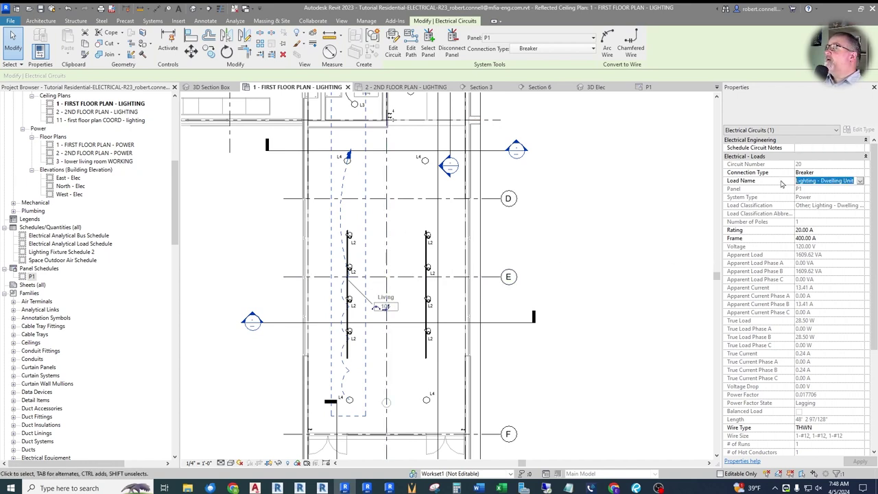
{"action": "type", "text": "LTS -"}
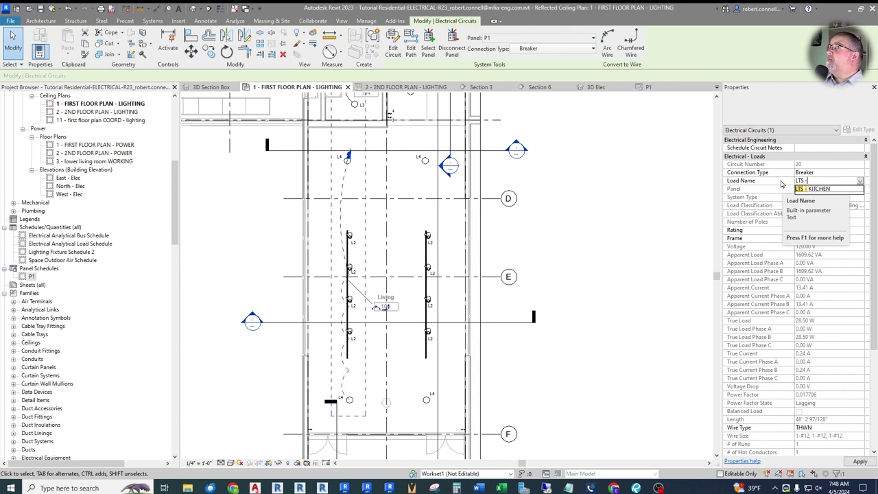
{"action": "type", "text": " LIVING RM"}
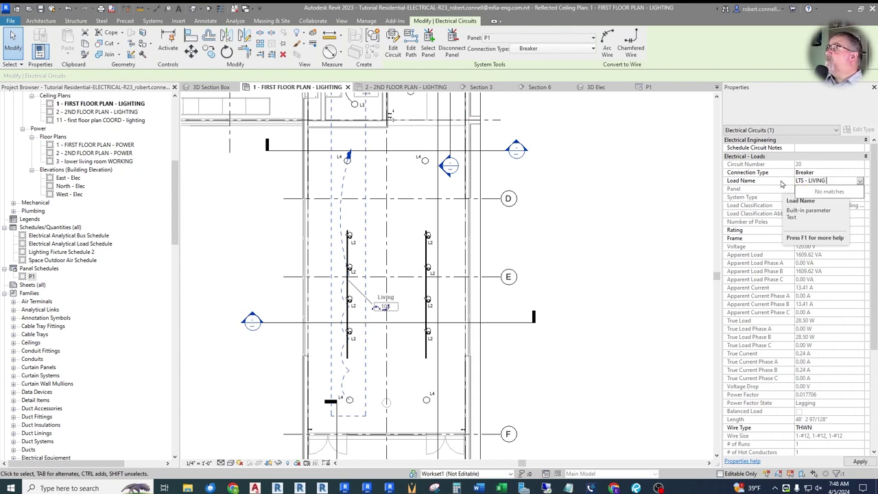
{"action": "left_click", "coordinate": [855, 461]}
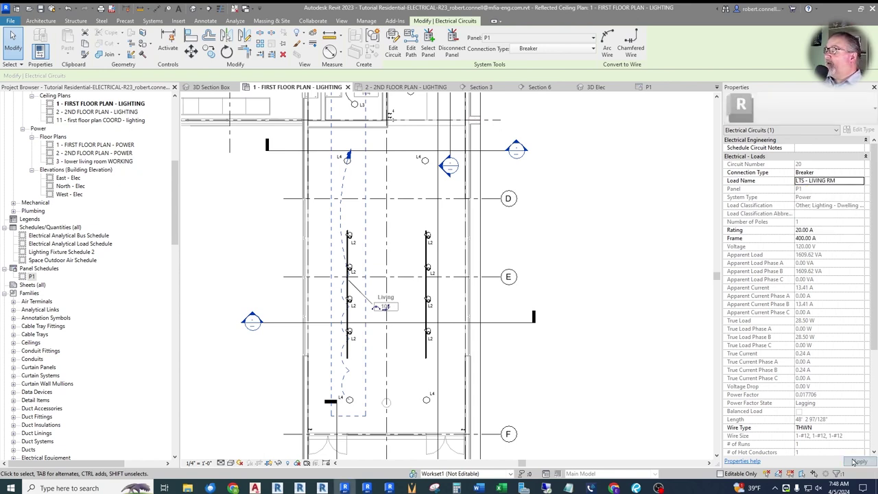
{"action": "left_click", "coordinate": [610, 45]}
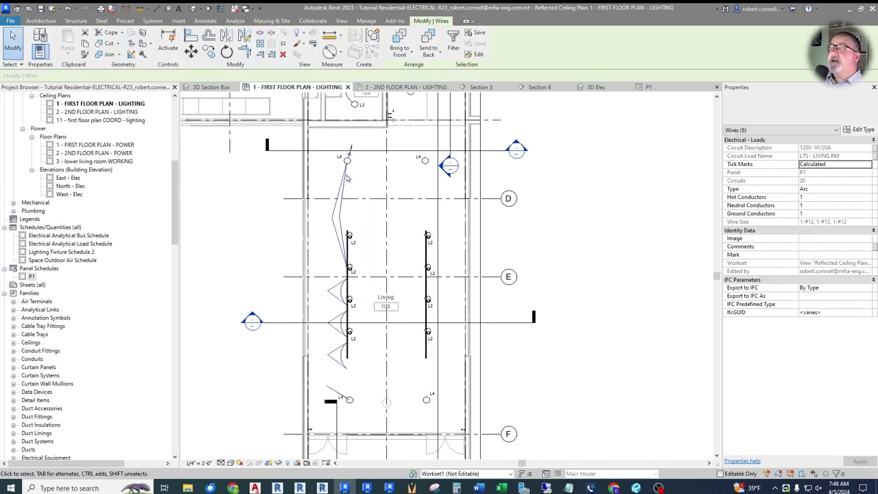
Step: Reshape the L4 home-run arc wire into an upward curve with one hot conductor
{"action": "key", "text": "Escape"}
{"action": "scroll", "coordinate": [345, 137], "scroll_direction": "up", "scroll_amount": 6}
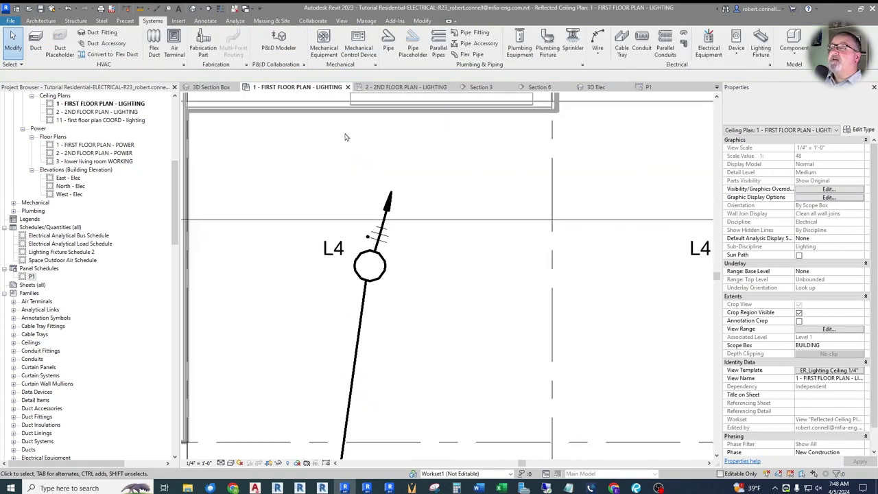
{"action": "left_click", "coordinate": [391, 212]}
{"action": "left_click_drag", "start_coordinate": [389, 194], "coordinate": [395, 165]}
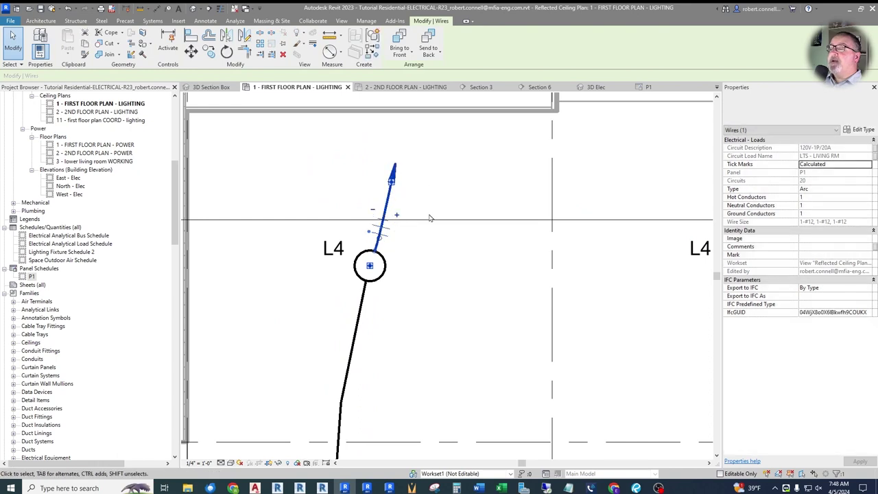
{"action": "left_click_drag", "start_coordinate": [378, 241], "coordinate": [391, 238]}
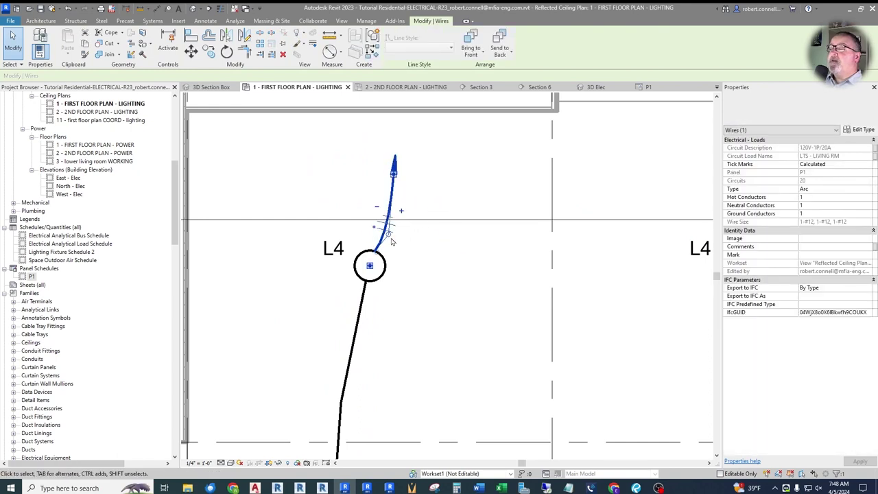
{"action": "left_click_drag", "start_coordinate": [394, 168], "coordinate": [389, 183]}
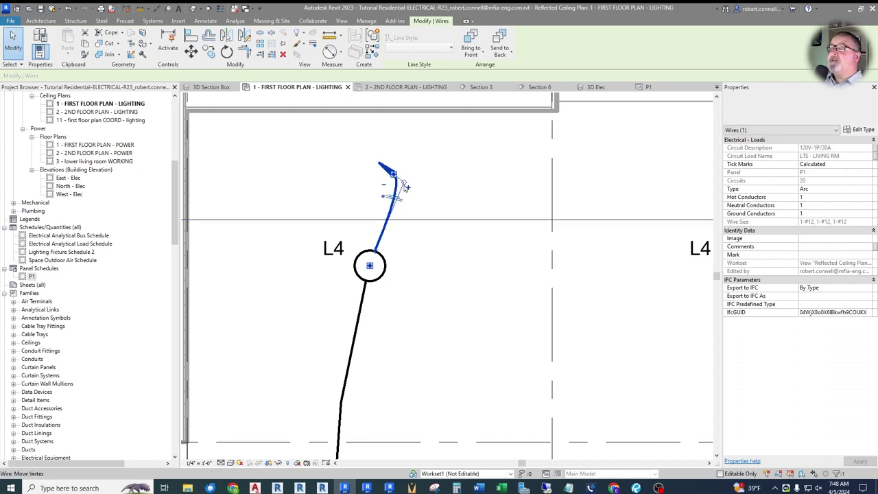
{"action": "left_click_drag", "start_coordinate": [406, 187], "coordinate": [405, 214]}
{"action": "left_click_drag", "start_coordinate": [402, 214], "coordinate": [398, 212]}
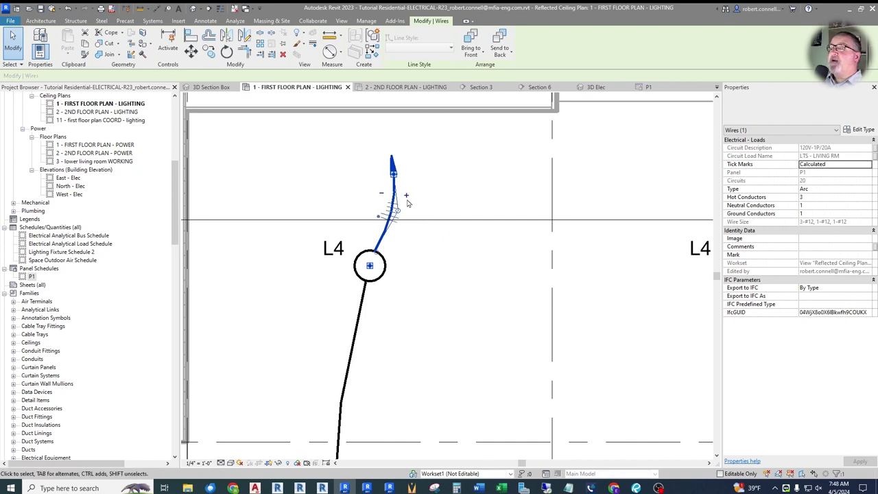
{"action": "left_click", "coordinate": [383, 195]}
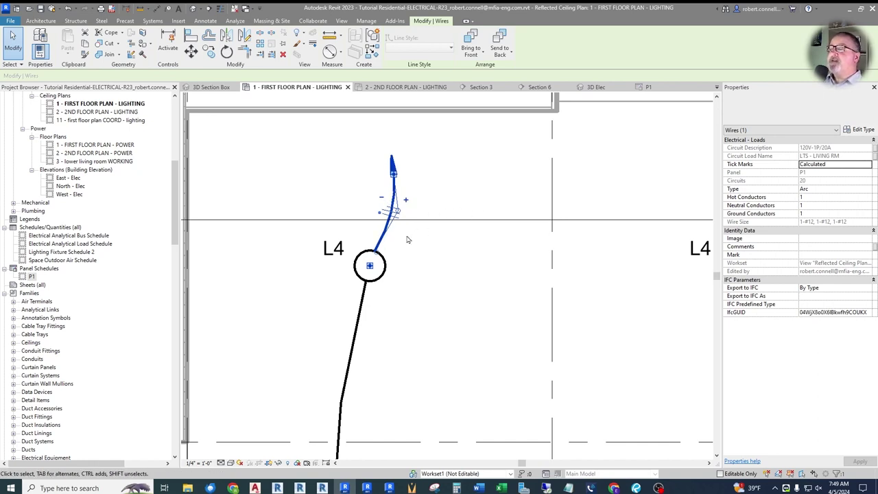
Step: Tag the L4 home-run wire with circuit number 20 and move the tag above the arrowhead
{"action": "key", "text": "Escape"}
{"action": "left_click", "coordinate": [168, 8]}
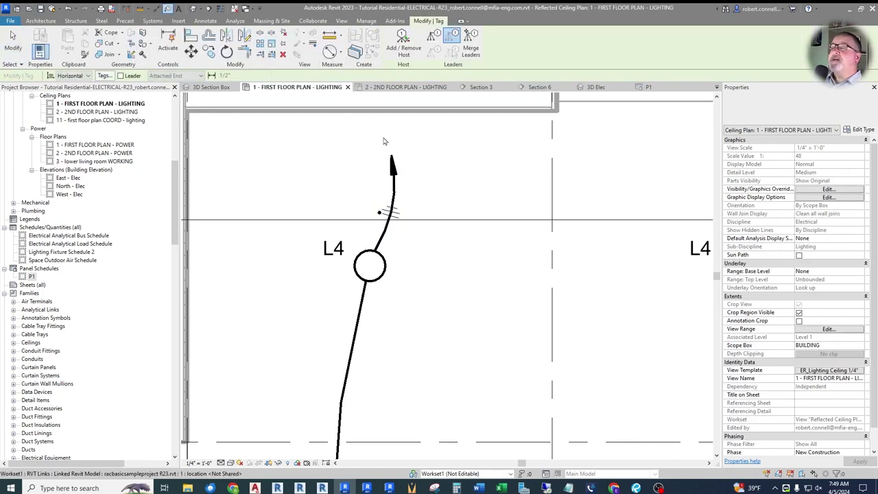
{"action": "left_click", "coordinate": [388, 206]}
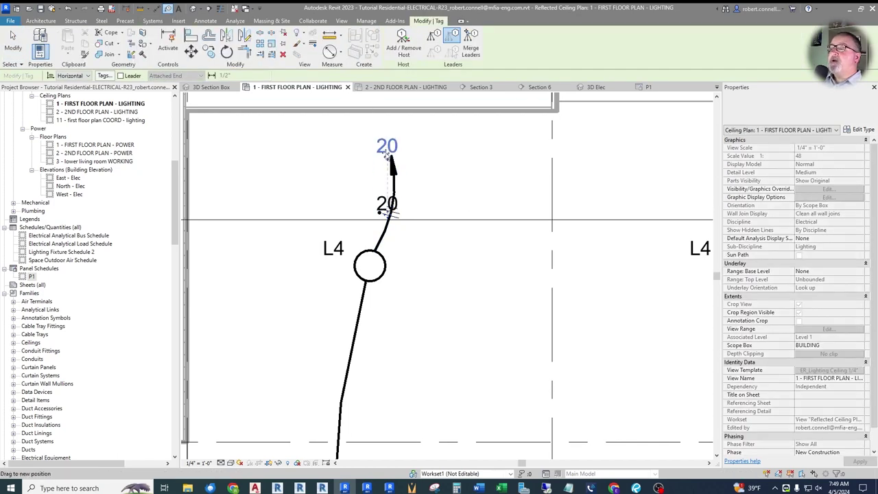
{"action": "left_click_drag", "start_coordinate": [389, 159], "coordinate": [388, 148]}
{"action": "scroll", "coordinate": [391, 206], "scroll_direction": "down", "scroll_amount": 4}
{"action": "scroll", "coordinate": [395, 256], "scroll_direction": "up", "scroll_amount": 4}
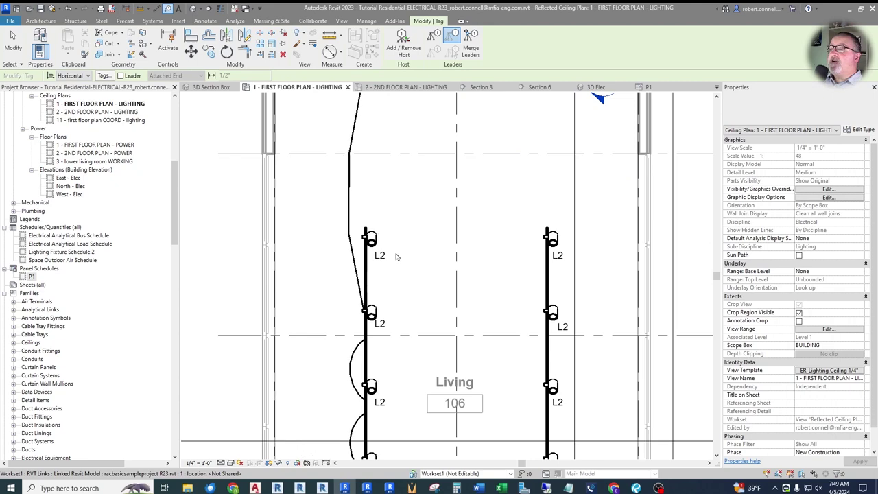
{"action": "scroll", "coordinate": [348, 180], "scroll_direction": "up", "scroll_amount": 2}
{"action": "scroll", "coordinate": [359, 194], "scroll_direction": "down", "scroll_amount": 2}
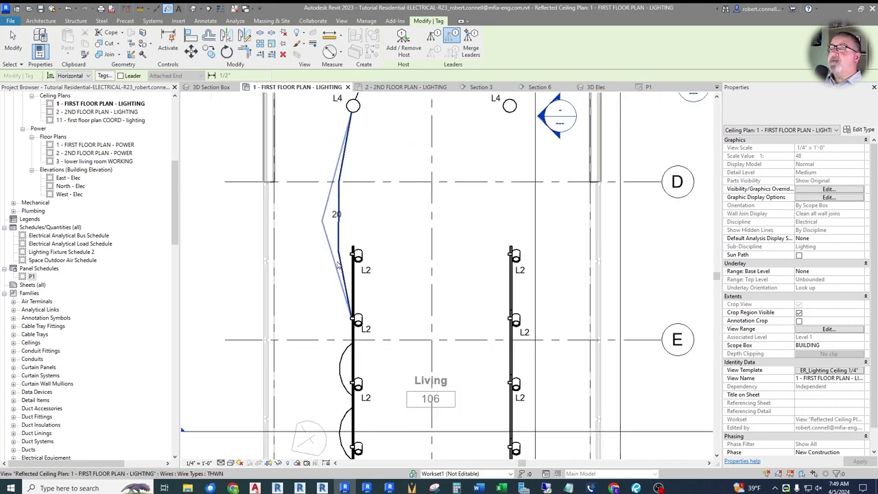
{"action": "scroll", "coordinate": [349, 207], "scroll_direction": "up", "scroll_amount": 4}
{"action": "scroll", "coordinate": [344, 210], "scroll_direction": "down", "scroll_amount": 5}
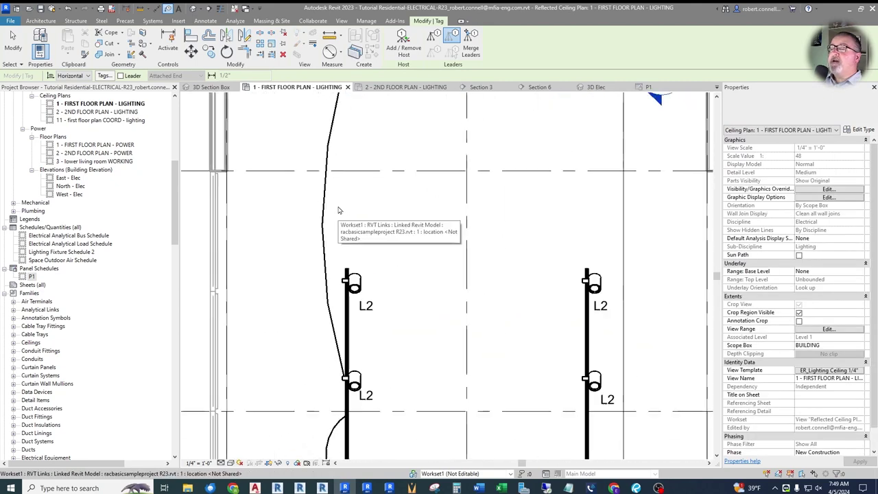
{"action": "scroll", "coordinate": [343, 288], "scroll_direction": "up", "scroll_amount": 6}
{"action": "key", "text": "Escape"}
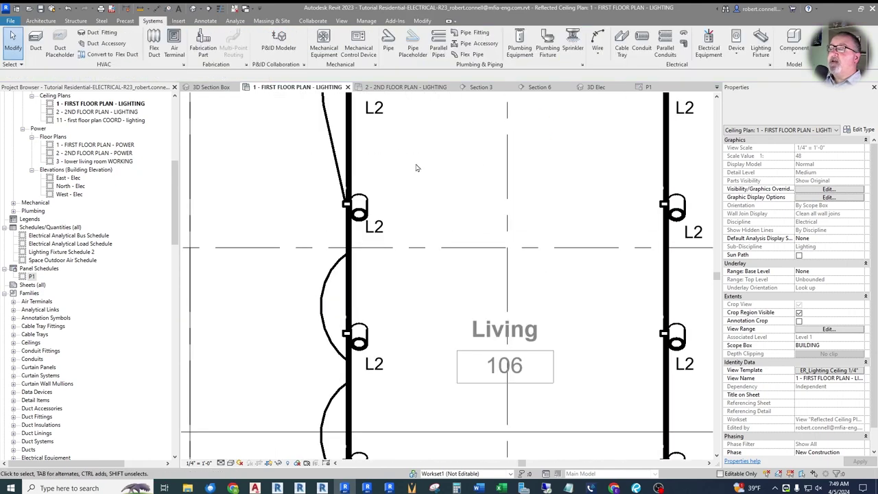
Step: Select the Living 106 wire and move its end up the fixture track, undoing a bad reshape
{"action": "scroll", "coordinate": [395, 242], "scroll_direction": "down", "scroll_amount": 3}
{"action": "scroll", "coordinate": [382, 196], "scroll_direction": "up", "scroll_amount": 4}
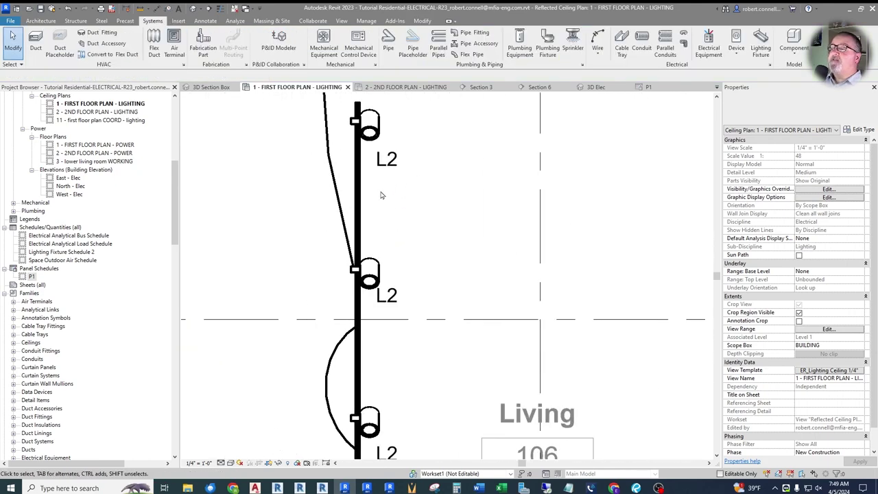
{"action": "scroll", "coordinate": [359, 207], "scroll_direction": "up", "scroll_amount": 1}
{"action": "left_click", "coordinate": [348, 206]}
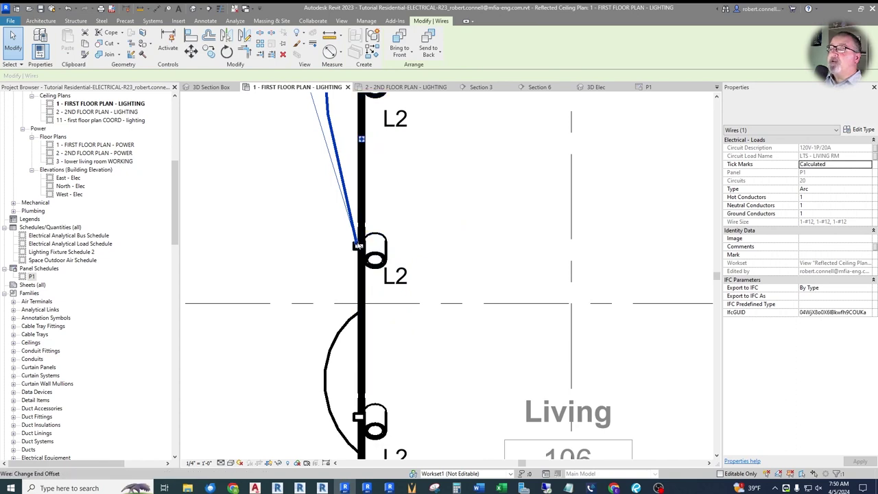
{"action": "scroll", "coordinate": [363, 230], "scroll_direction": "up", "scroll_amount": 2}
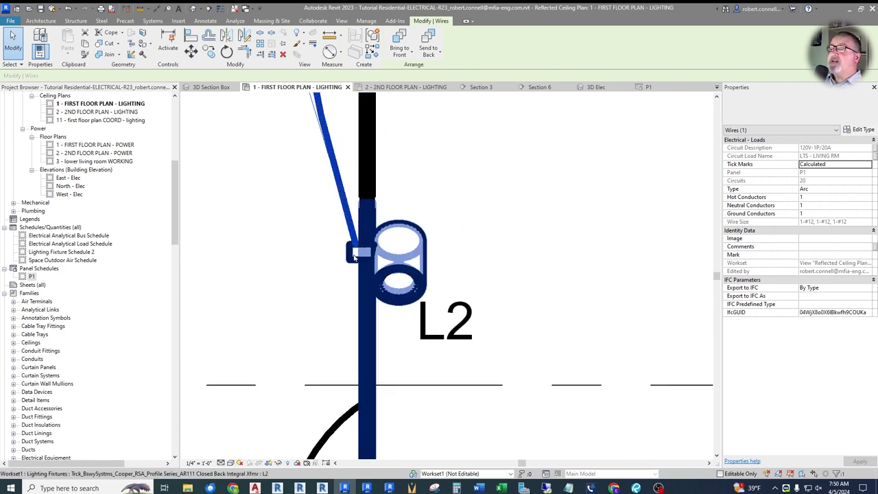
{"action": "scroll", "coordinate": [355, 255], "scroll_direction": "down", "scroll_amount": 3}
{"action": "left_click_drag", "start_coordinate": [354, 248], "coordinate": [357, 175]}
{"action": "scroll", "coordinate": [329, 172], "scroll_direction": "down", "scroll_amount": 2}
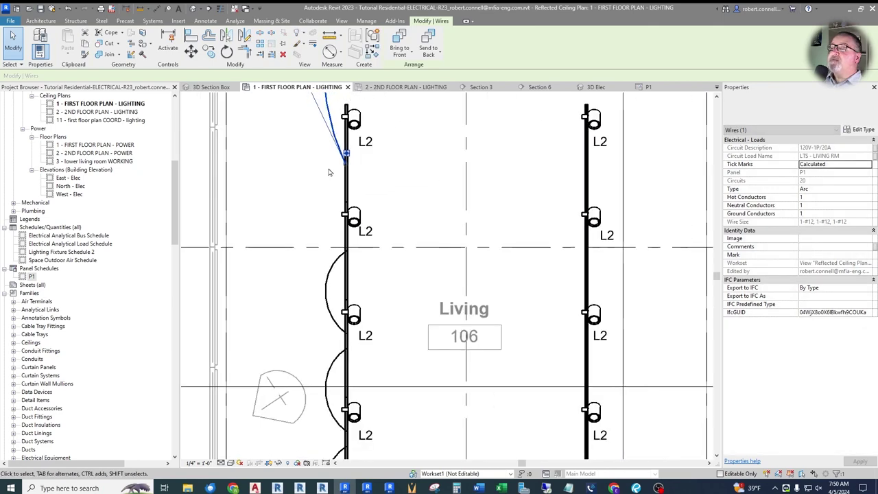
{"action": "scroll", "coordinate": [323, 233], "scroll_direction": "up", "scroll_amount": 3}
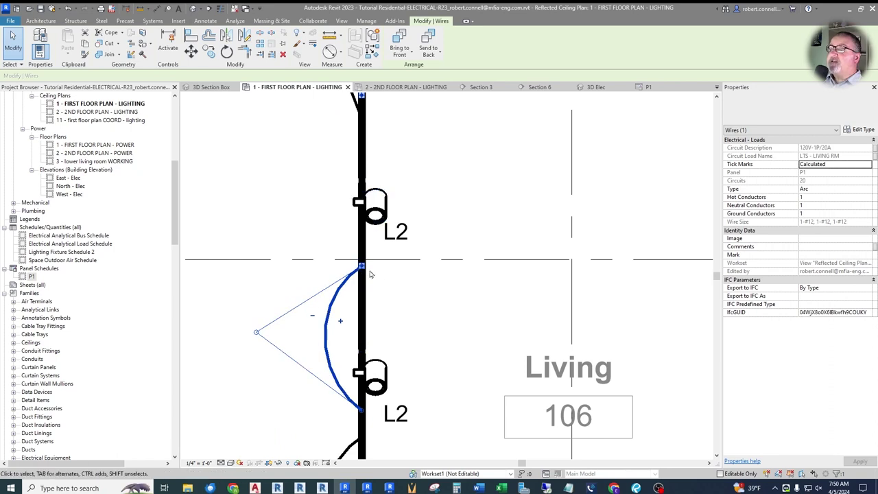
{"action": "scroll", "coordinate": [370, 274], "scroll_direction": "up", "scroll_amount": 1}
{"action": "left_click_drag", "start_coordinate": [382, 181], "coordinate": [314, 219]}
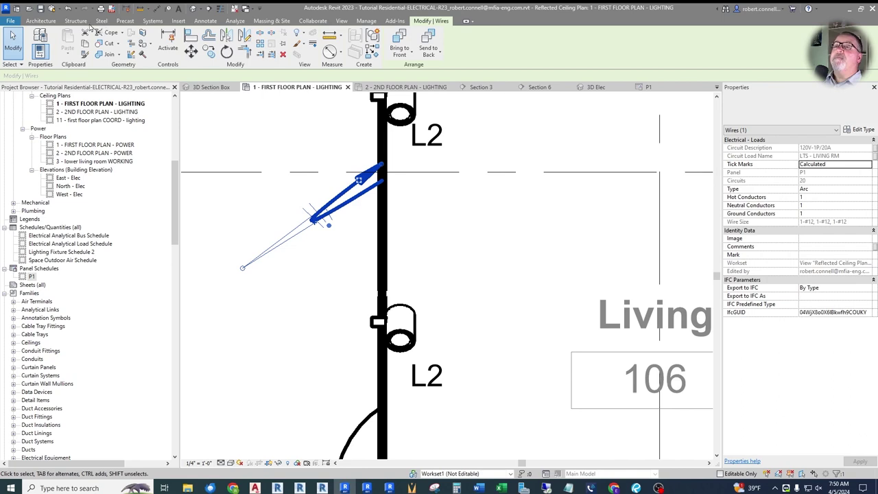
{"action": "left_click", "coordinate": [68, 10]}
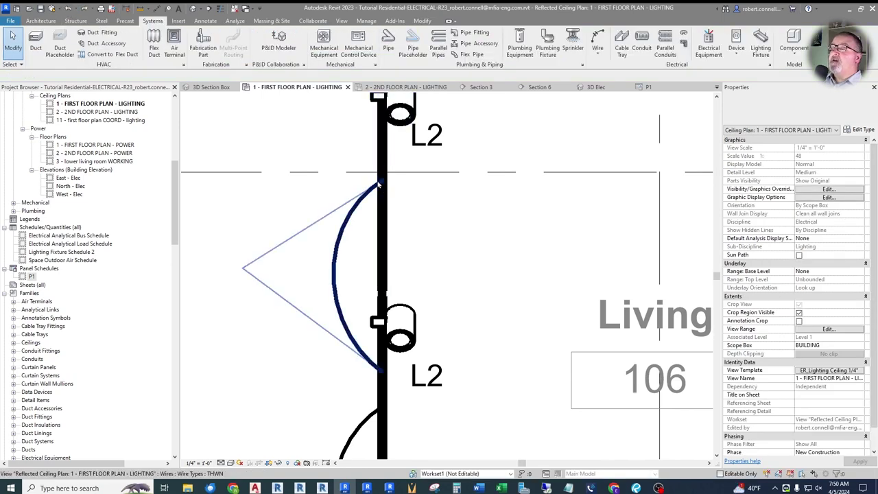
Step: Reselect the arc wire and pull its top endpoint off the fixture
{"action": "left_click", "coordinate": [378, 187]}
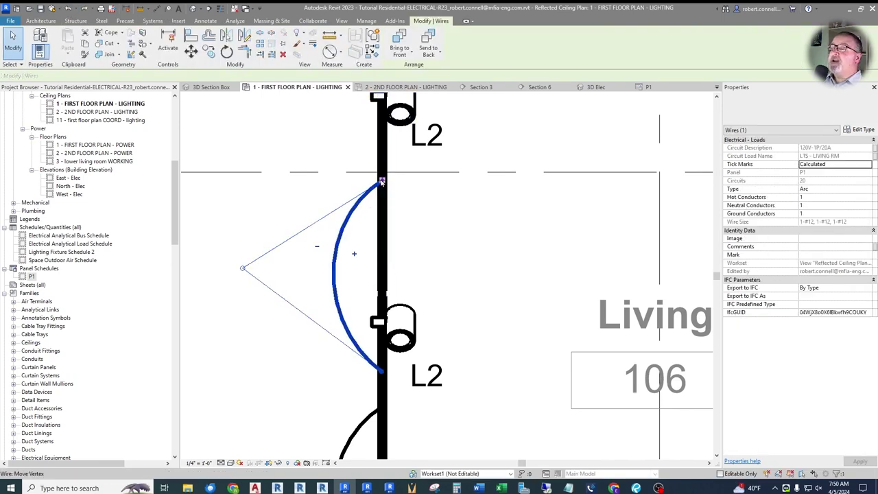
{"action": "scroll", "coordinate": [382, 181], "scroll_direction": "down", "scroll_amount": 2}
{"action": "scroll", "coordinate": [360, 240], "scroll_direction": "up", "scroll_amount": 8}
{"action": "scroll", "coordinate": [362, 241], "scroll_direction": "up", "scroll_amount": 4}
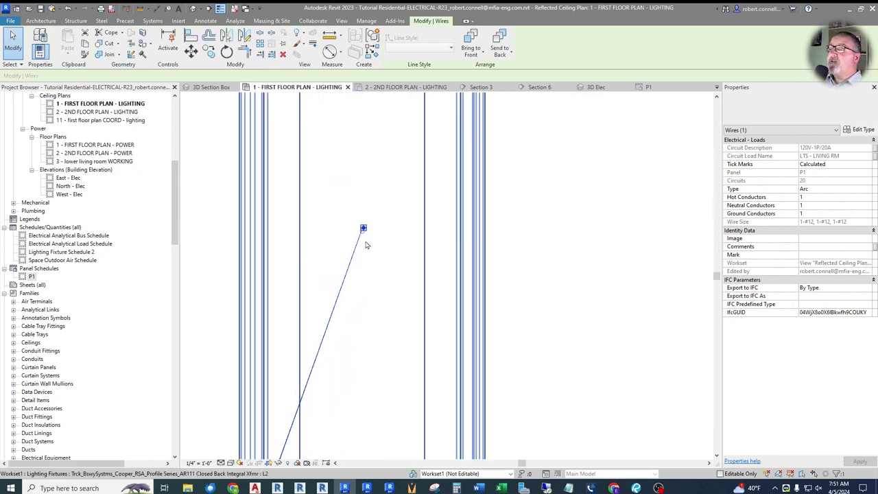
{"action": "scroll", "coordinate": [365, 237], "scroll_direction": "up", "scroll_amount": 4}
{"action": "left_click_drag", "start_coordinate": [358, 206], "coordinate": [387, 244]}
{"action": "scroll", "coordinate": [403, 172], "scroll_direction": "down", "scroll_amount": 4}
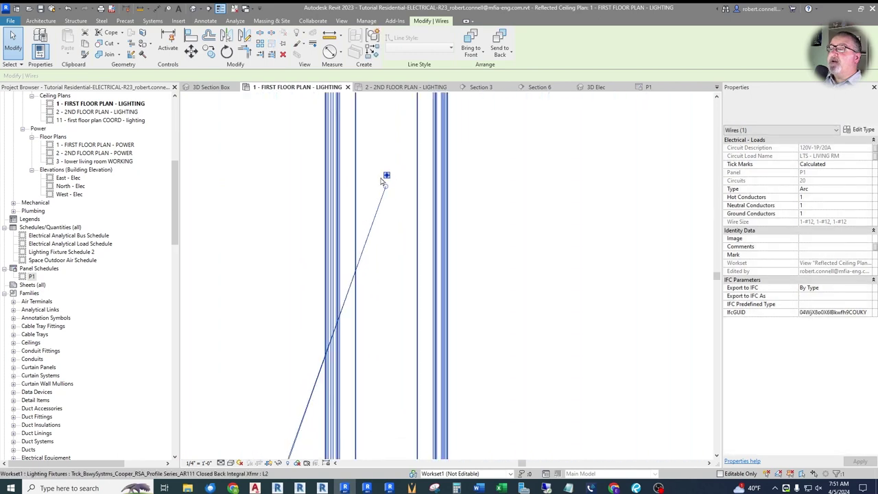
{"action": "scroll", "coordinate": [401, 247], "scroll_direction": "down", "scroll_amount": 1}
{"action": "scroll", "coordinate": [386, 229], "scroll_direction": "up", "scroll_amount": 5}
{"action": "left_click_drag", "start_coordinate": [358, 181], "coordinate": [277, 261]}
{"action": "scroll", "coordinate": [382, 197], "scroll_direction": "down", "scroll_amount": 2}
{"action": "scroll", "coordinate": [383, 197], "scroll_direction": "down", "scroll_amount": 4}
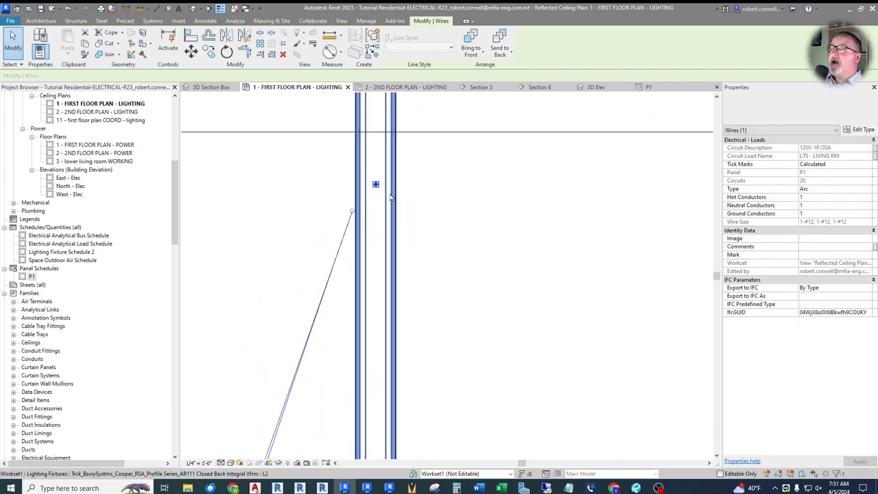
{"action": "scroll", "coordinate": [408, 213], "scroll_direction": "up", "scroll_amount": 3}
{"action": "scroll", "coordinate": [398, 274], "scroll_direction": "down", "scroll_amount": 4}
{"action": "scroll", "coordinate": [396, 346], "scroll_direction": "up", "scroll_amount": 3}
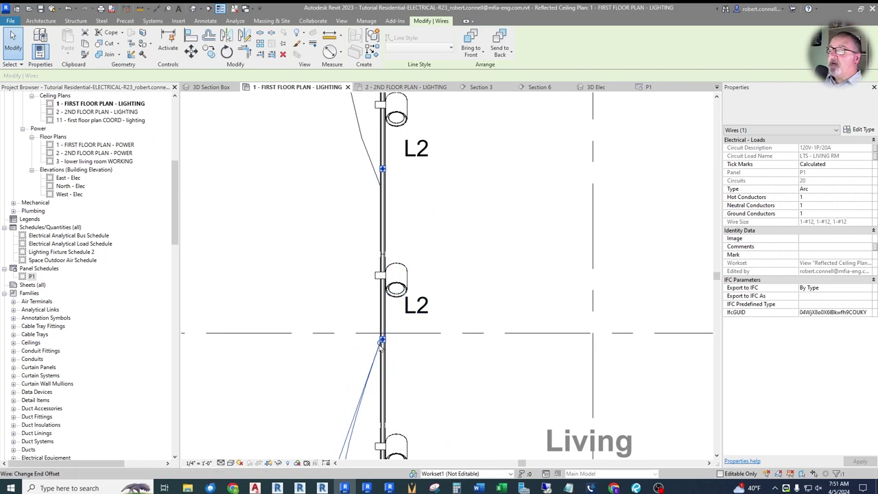
Step: Land the wire end on the next L2 fixture up the row and reshape its middle curve
{"action": "left_click_drag", "start_coordinate": [381, 343], "coordinate": [381, 218]}
{"action": "scroll", "coordinate": [397, 206], "scroll_direction": "down", "scroll_amount": 2}
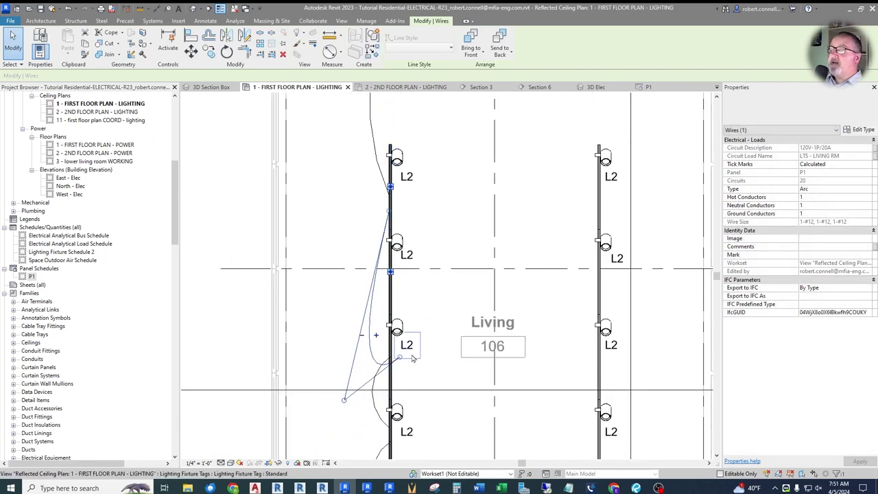
{"action": "left_click_drag", "start_coordinate": [400, 360], "coordinate": [382, 310]}
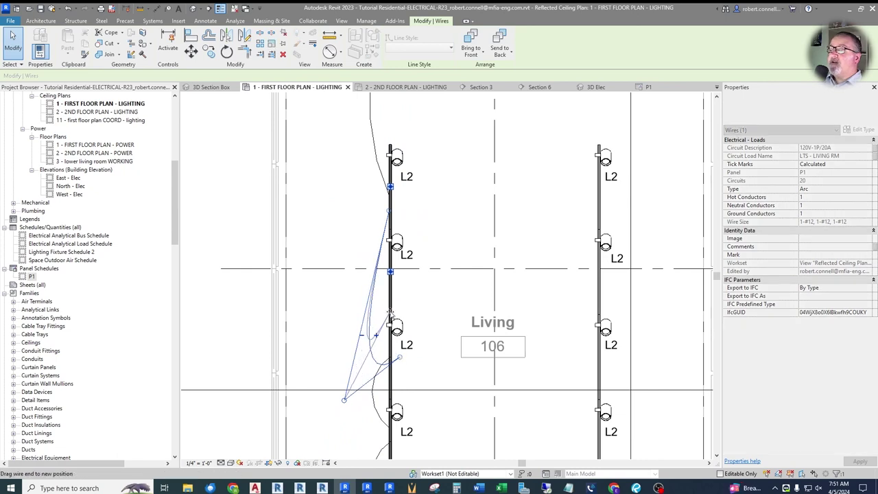
{"action": "left_click_drag", "start_coordinate": [390, 313], "coordinate": [388, 317]}
{"action": "left_click_drag", "start_coordinate": [345, 403], "coordinate": [371, 264]}
{"action": "left_click", "coordinate": [425, 276]}
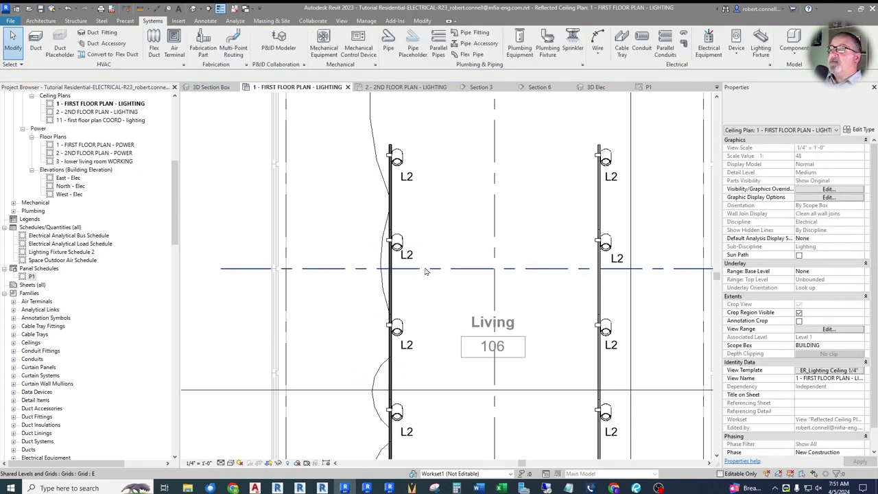
Step: Reattach the wire end to the L2 fixture at the grid line
{"action": "scroll", "coordinate": [388, 274], "scroll_direction": "down", "scroll_amount": 2}
{"action": "scroll", "coordinate": [386, 300], "scroll_direction": "up", "scroll_amount": 4}
{"action": "scroll", "coordinate": [386, 300], "scroll_direction": "up", "scroll_amount": 3}
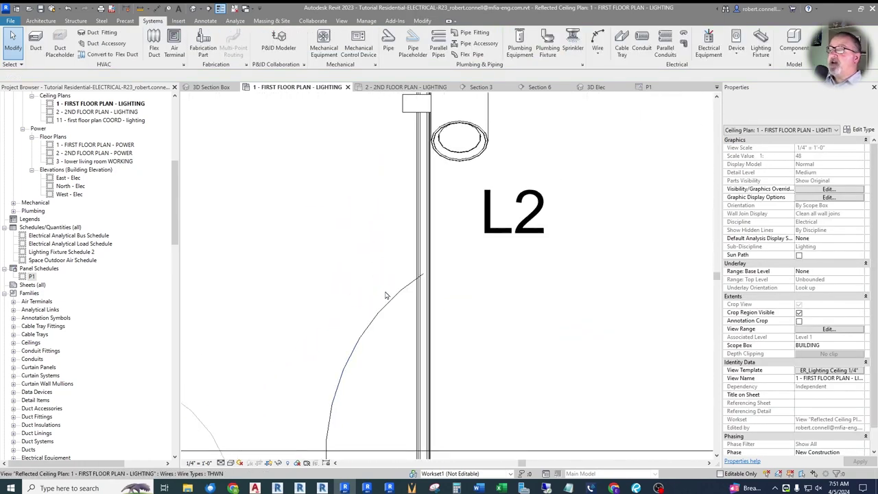
{"action": "left_click", "coordinate": [384, 309]}
{"action": "scroll", "coordinate": [434, 261], "scroll_direction": "up", "scroll_amount": 2}
{"action": "scroll", "coordinate": [418, 271], "scroll_direction": "up", "scroll_amount": 4}
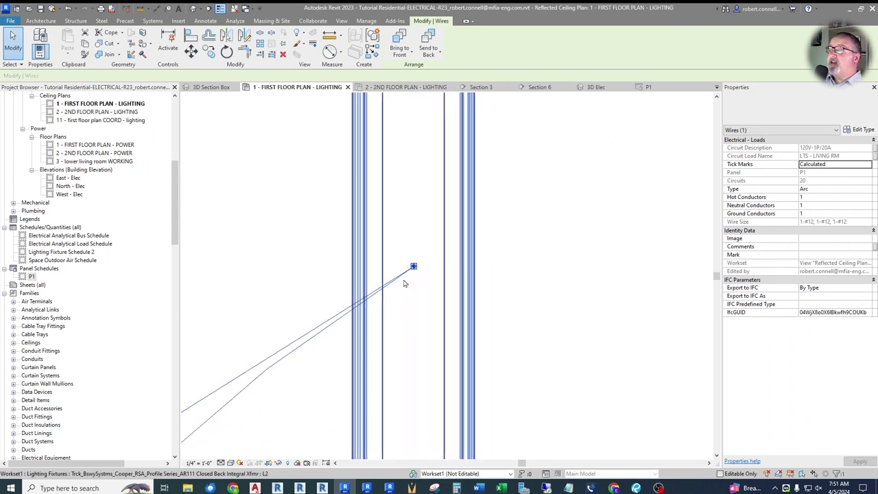
{"action": "scroll", "coordinate": [426, 240], "scroll_direction": "up", "scroll_amount": 1}
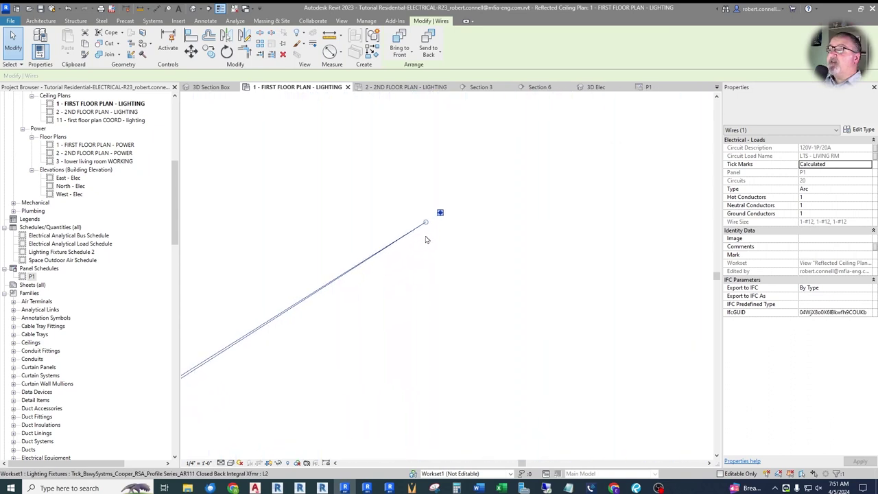
{"action": "scroll", "coordinate": [426, 226], "scroll_direction": "down", "scroll_amount": 1}
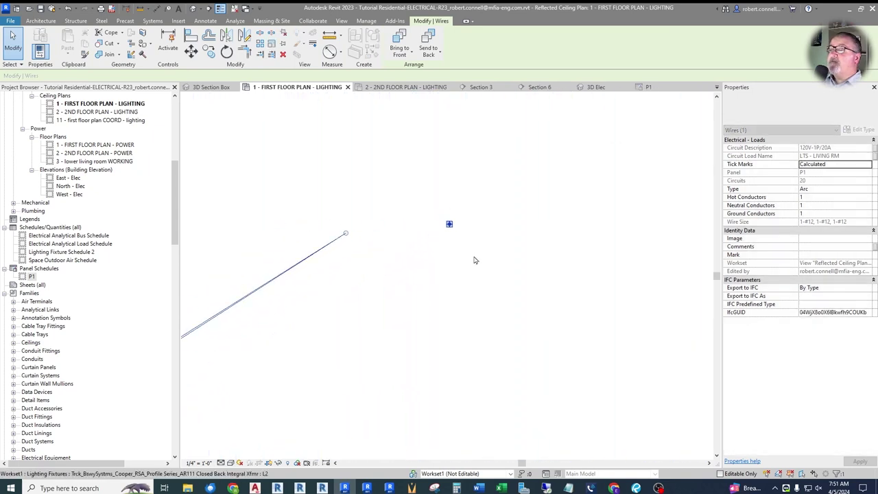
{"action": "scroll", "coordinate": [453, 267], "scroll_direction": "down", "scroll_amount": 1}
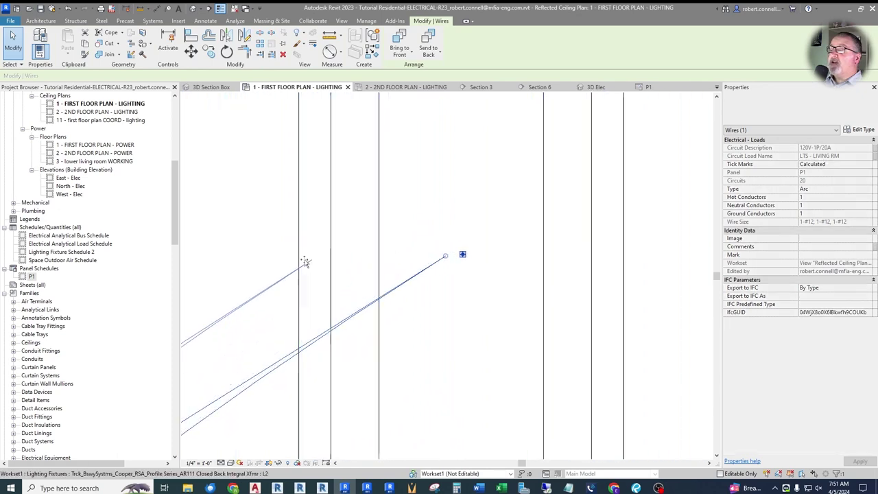
{"action": "scroll", "coordinate": [412, 227], "scroll_direction": "up", "scroll_amount": 5}
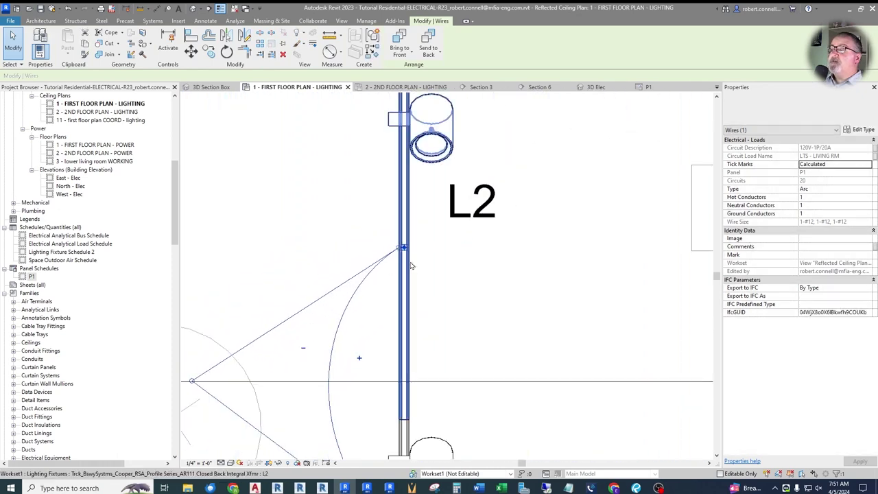
{"action": "scroll", "coordinate": [411, 227], "scroll_direction": "down", "scroll_amount": 5}
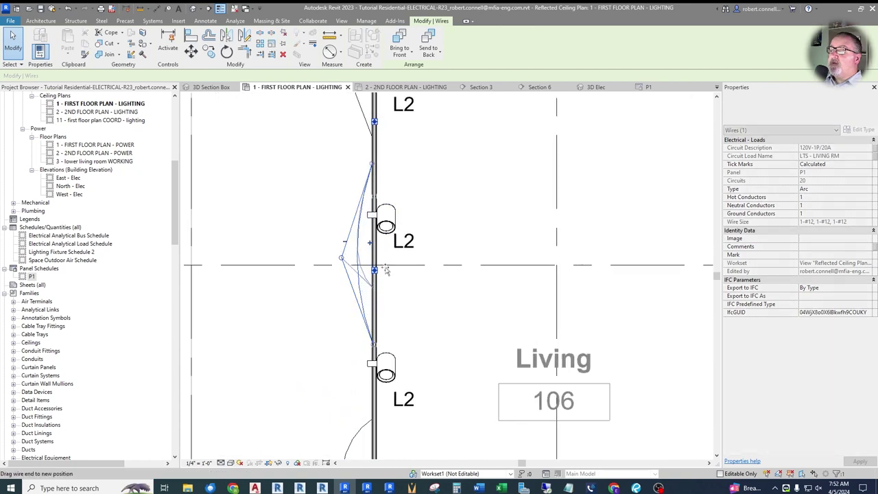
{"action": "scroll", "coordinate": [397, 233], "scroll_direction": "down", "scroll_amount": 1}
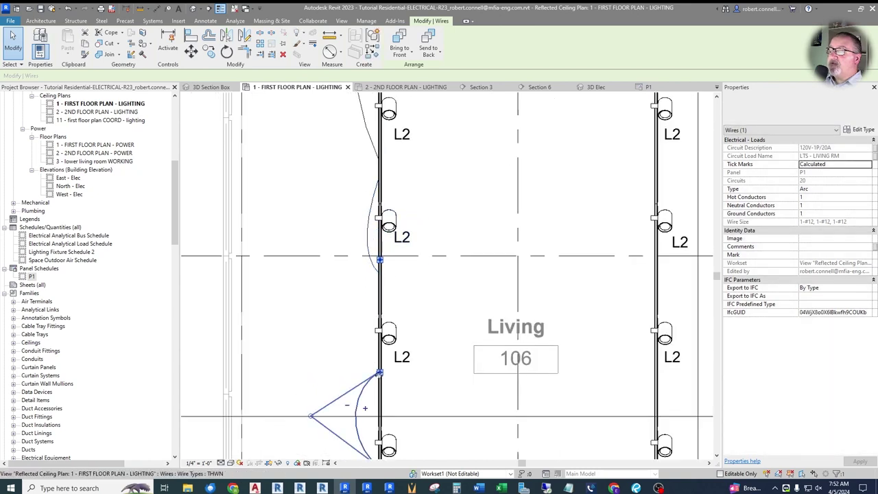
{"action": "scroll", "coordinate": [377, 376], "scroll_direction": "up", "scroll_amount": 2}
{"action": "left_click_drag", "start_coordinate": [382, 373], "coordinate": [381, 211]}
{"action": "scroll", "coordinate": [363, 298], "scroll_direction": "down", "scroll_amount": 2}
{"action": "middle_click_drag", "start_coordinate": [362, 298], "coordinate": [384, 240]}
{"action": "scroll", "coordinate": [349, 341], "scroll_direction": "up", "scroll_amount": 2}
{"action": "key", "text": "Escape"}
Step: Select another arc wire at its fixture end and delete it
{"action": "scroll", "coordinate": [412, 261], "scroll_direction": "down", "scroll_amount": 2}
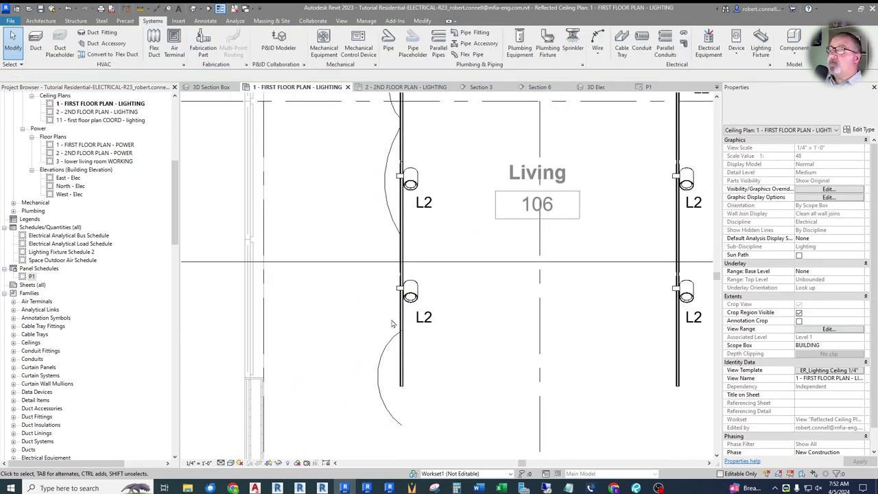
{"action": "left_click", "coordinate": [392, 323]}
{"action": "scroll", "coordinate": [401, 328], "scroll_direction": "up", "scroll_amount": 5}
{"action": "scroll", "coordinate": [424, 327], "scroll_direction": "down", "scroll_amount": 5}
{"action": "key", "text": "Delete"}
{"action": "scroll", "coordinate": [356, 242], "scroll_direction": "down", "scroll_amount": 2}
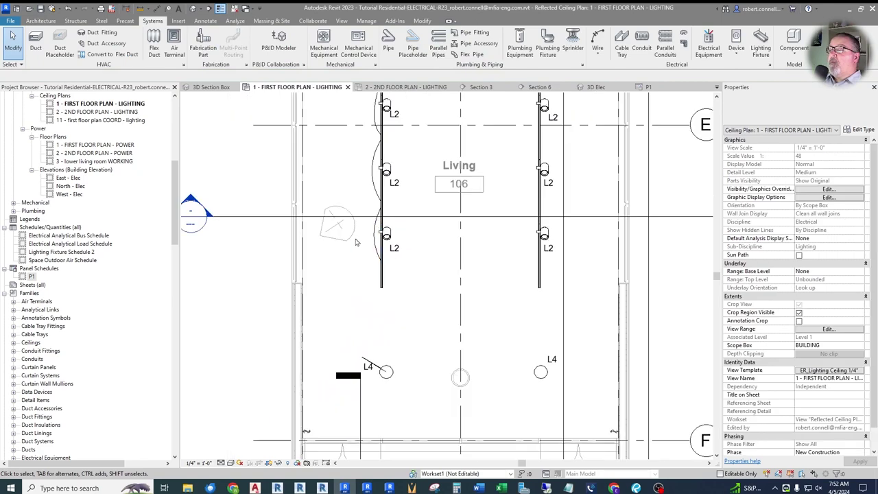
Step: Bend the L4 wire into an arc and connect its end to the nearest left-row L2 fixture
{"action": "scroll", "coordinate": [358, 353], "scroll_direction": "up", "scroll_amount": 2}
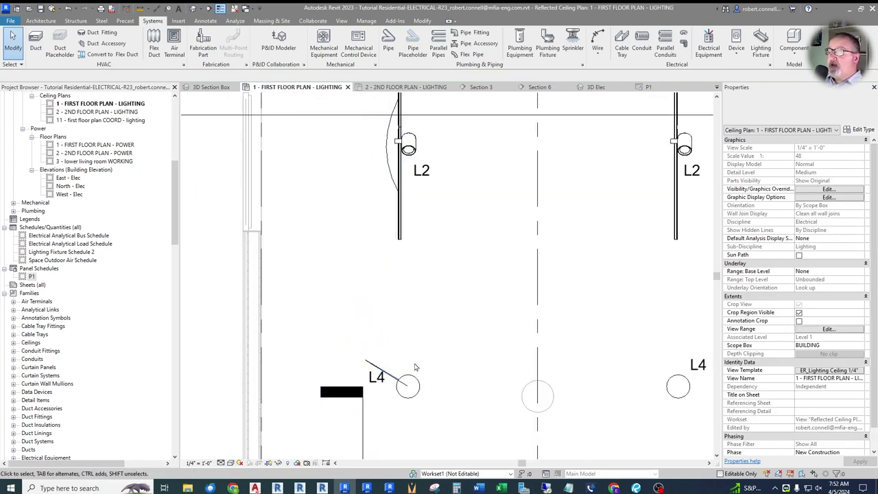
{"action": "left_click", "coordinate": [392, 378]}
{"action": "scroll", "coordinate": [334, 350], "scroll_direction": "up", "scroll_amount": 1}
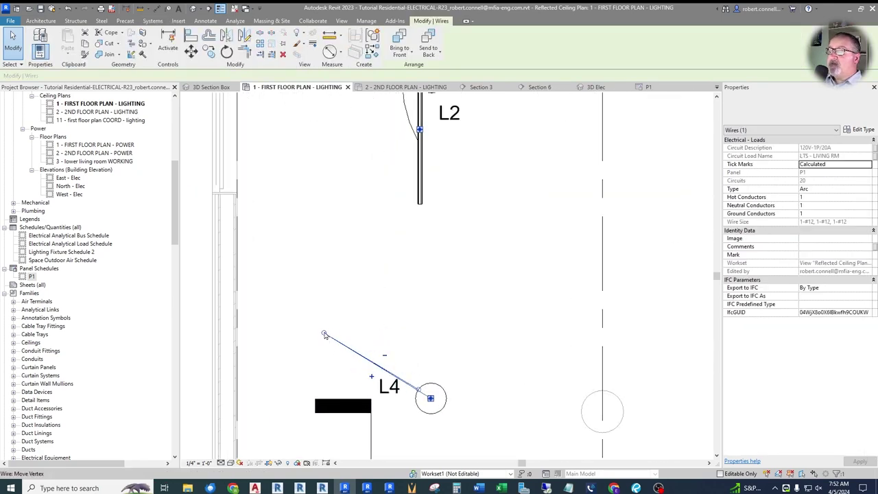
{"action": "left_click_drag", "start_coordinate": [324, 330], "coordinate": [357, 248]}
{"action": "left_click", "coordinate": [326, 336]}
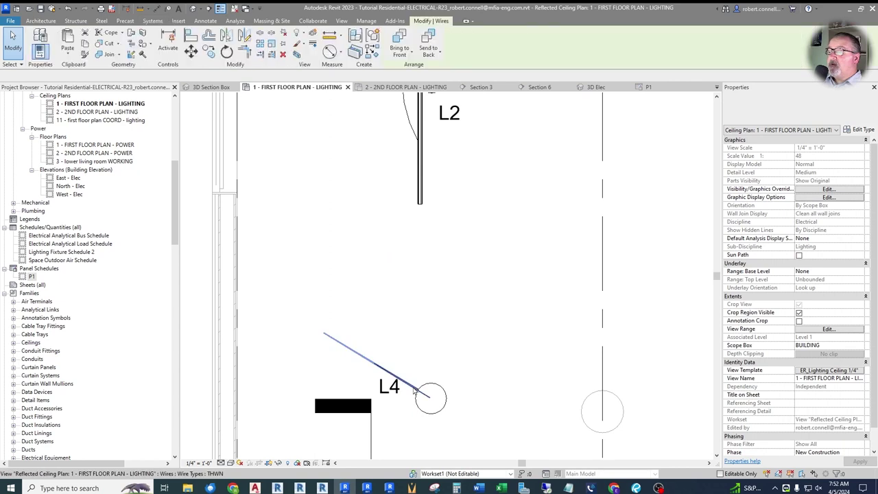
{"action": "left_click_drag", "start_coordinate": [325, 334], "coordinate": [321, 241]}
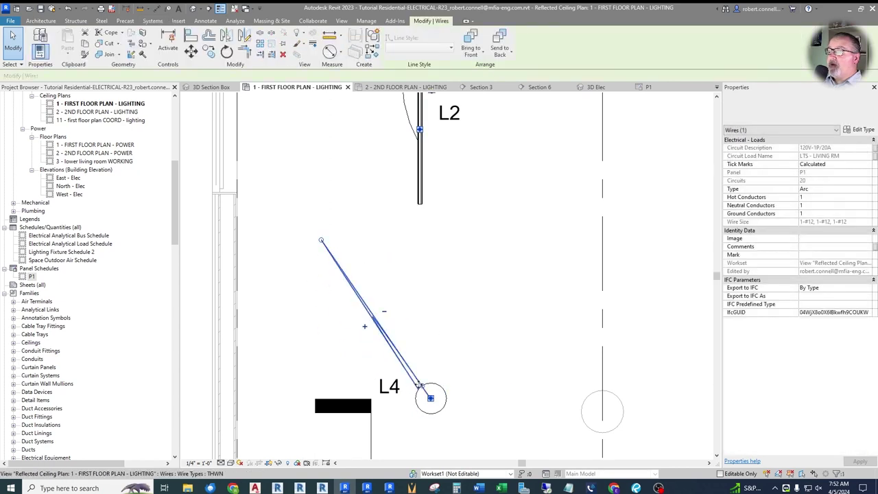
{"action": "left_click_drag", "start_coordinate": [423, 385], "coordinate": [452, 264]}
{"action": "scroll", "coordinate": [446, 264], "scroll_direction": "up", "scroll_amount": 3}
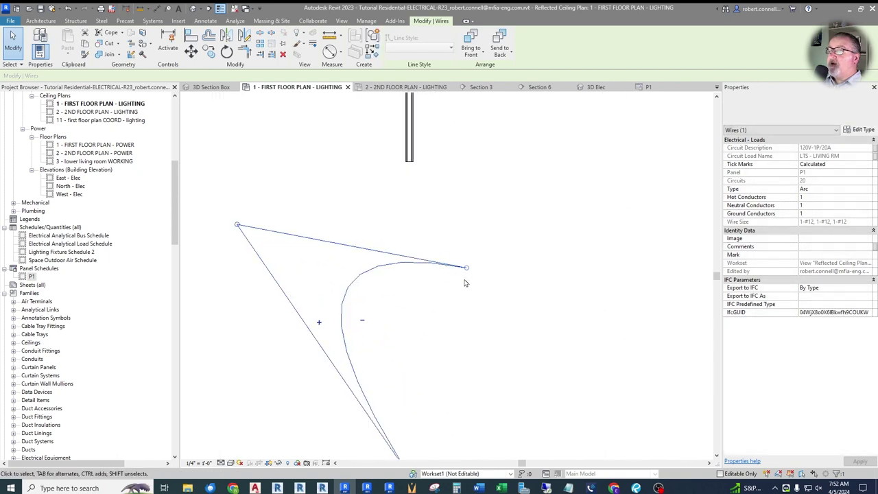
{"action": "scroll", "coordinate": [456, 285], "scroll_direction": "down", "scroll_amount": 4}
{"action": "left_click_drag", "start_coordinate": [456, 282], "coordinate": [425, 180]}
{"action": "scroll", "coordinate": [421, 173], "scroll_direction": "up", "scroll_amount": 4}
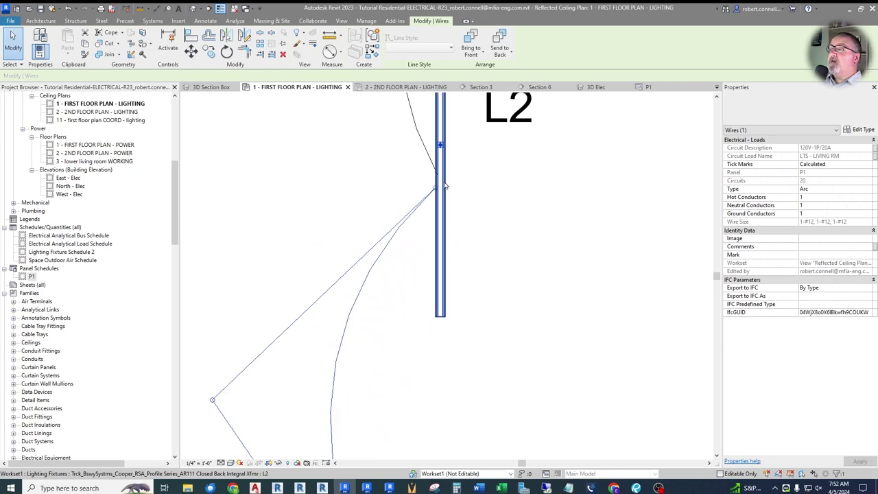
{"action": "left_click_drag", "start_coordinate": [437, 185], "coordinate": [436, 184]}
Step: Seat the wire's other end on the left L4 ceiling light and deselect the finished wire
{"action": "scroll", "coordinate": [422, 165], "scroll_direction": "down", "scroll_amount": 5}
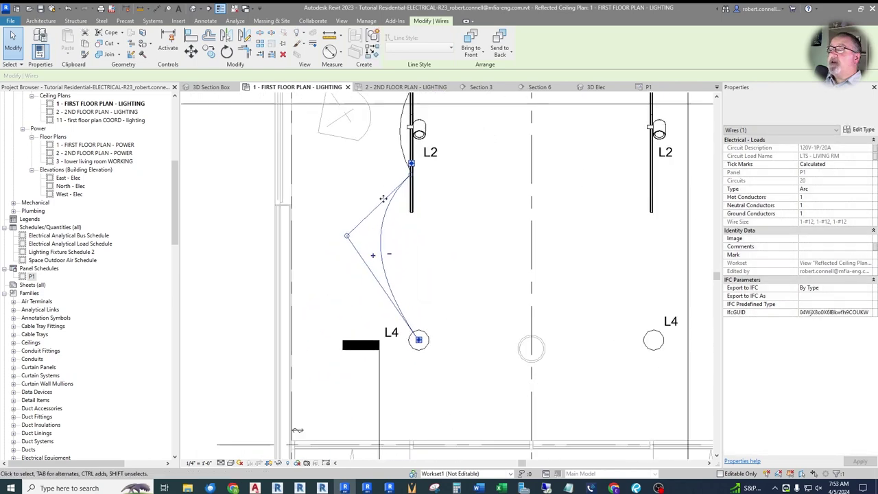
{"action": "scroll", "coordinate": [407, 336], "scroll_direction": "up", "scroll_amount": 5}
{"action": "scroll", "coordinate": [411, 343], "scroll_direction": "up", "scroll_amount": 6}
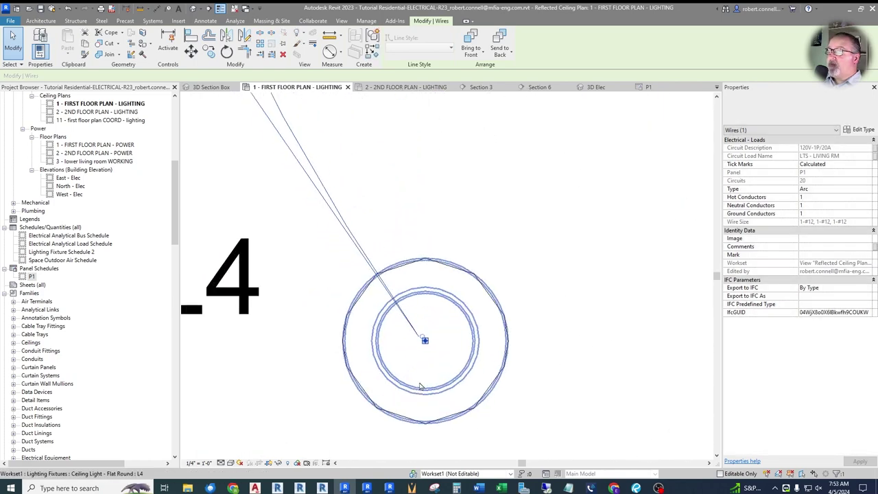
{"action": "scroll", "coordinate": [384, 312], "scroll_direction": "down", "scroll_amount": 5}
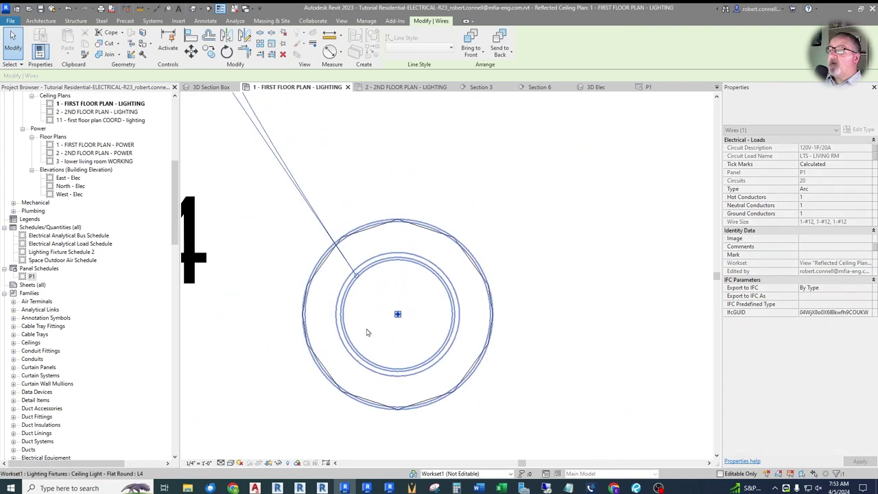
{"action": "left_click_drag", "start_coordinate": [391, 308], "coordinate": [356, 277]}
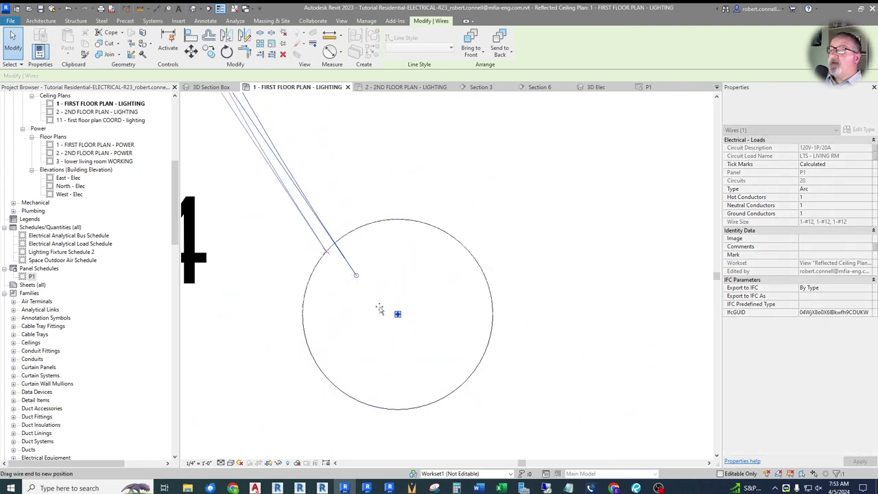
{"action": "scroll", "coordinate": [397, 346], "scroll_direction": "down", "scroll_amount": 5}
{"action": "scroll", "coordinate": [394, 342], "scroll_direction": "down", "scroll_amount": 3}
{"action": "key", "text": "Escape"}
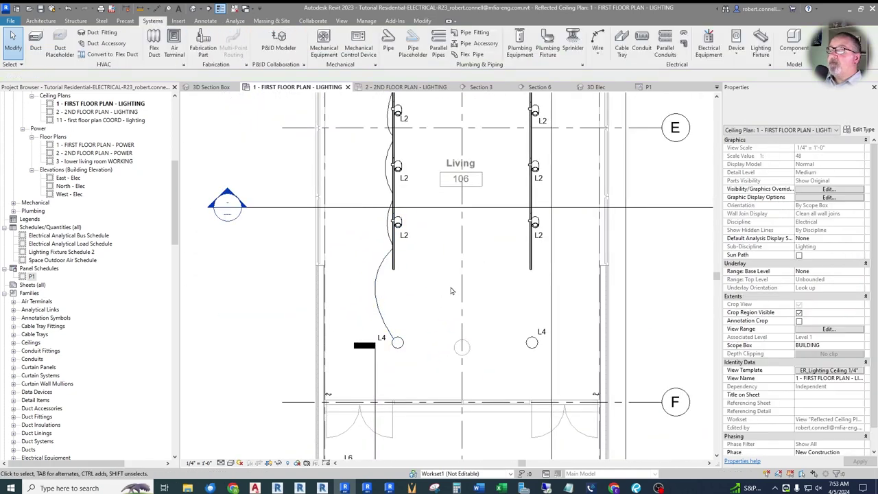
{"action": "scroll", "coordinate": [442, 295], "scroll_direction": "down", "scroll_amount": 3}
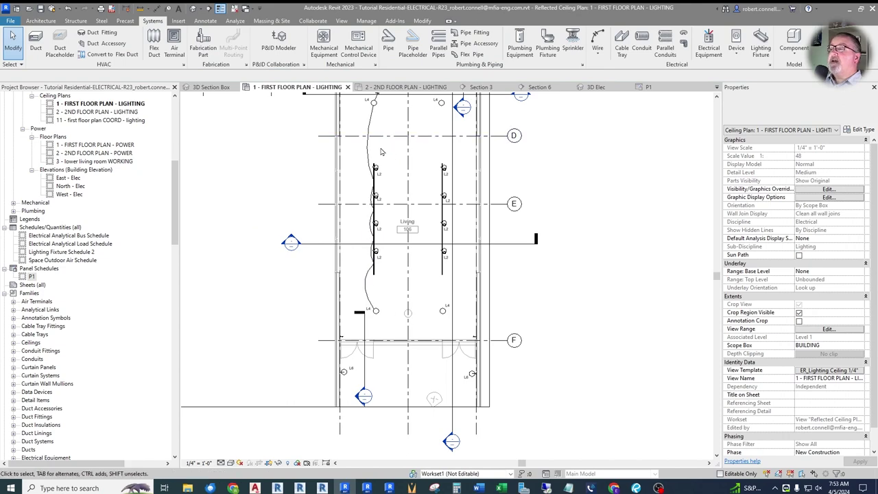
Step: Create a new power circuit for the L4 ceiling light by the Laundry
{"action": "scroll", "coordinate": [363, 212], "scroll_direction": "down", "scroll_amount": 2}
{"action": "middle_click_drag", "start_coordinate": [456, 265], "coordinate": [448, 355]}
{"action": "scroll", "coordinate": [411, 219], "scroll_direction": "up", "scroll_amount": 2}
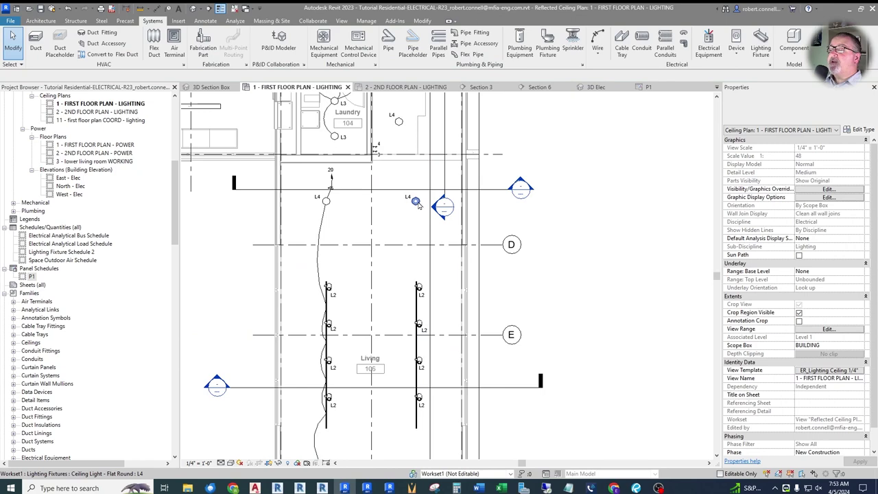
{"action": "left_click", "coordinate": [415, 202]}
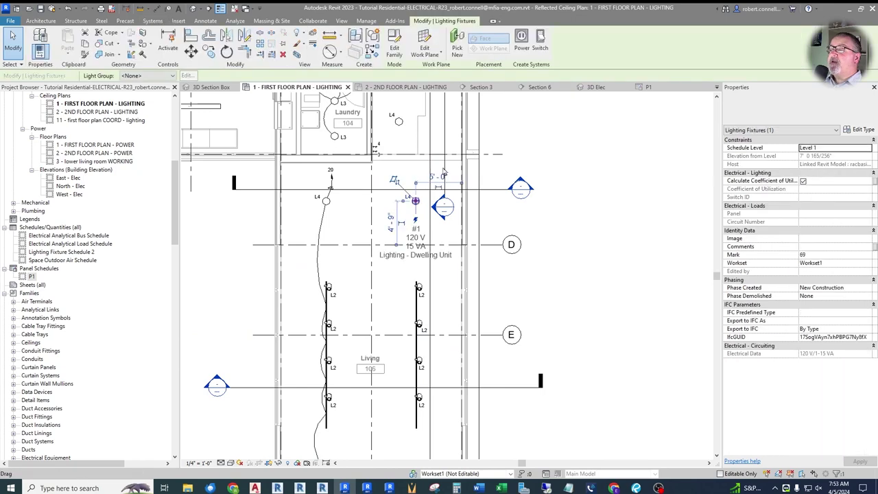
{"action": "left_click", "coordinate": [522, 40]}
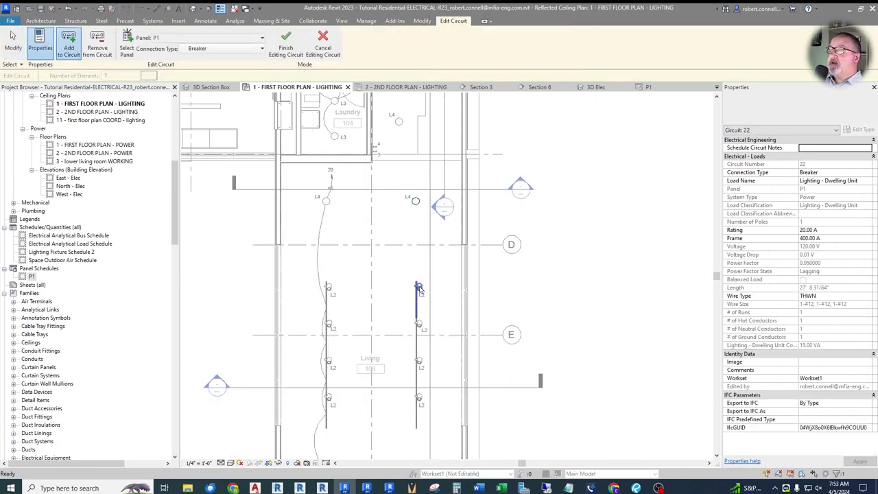
Step: Add two more Living room L2 fixtures, finishing circuit 22 at six fixtures and 1609.62 VA
{"action": "left_click", "coordinate": [418, 360]}
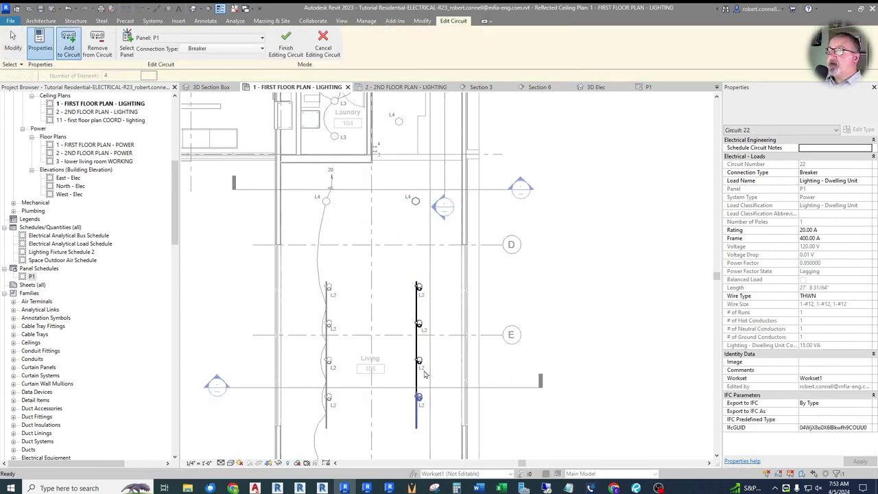
{"action": "left_click", "coordinate": [418, 398]}
{"action": "scroll", "coordinate": [427, 274], "scroll_direction": "down", "scroll_amount": 3}
{"action": "scroll", "coordinate": [429, 327], "scroll_direction": "up", "scroll_amount": 3}
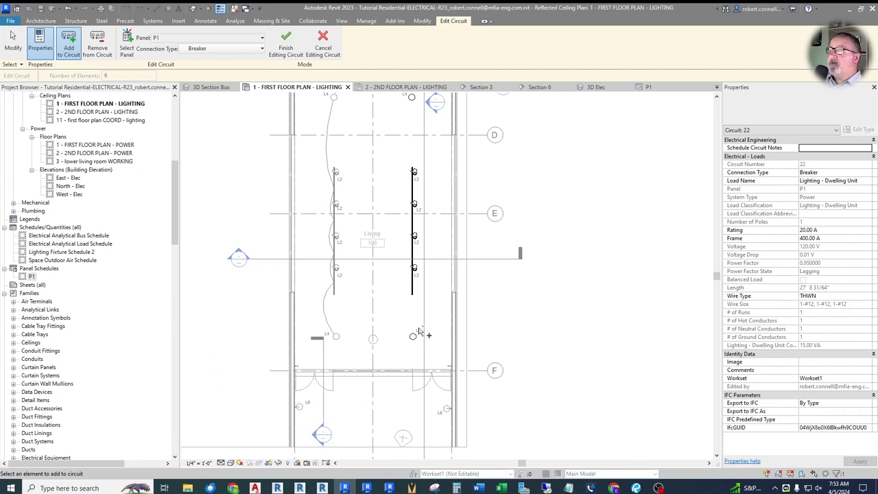
{"action": "left_click", "coordinate": [293, 53]}
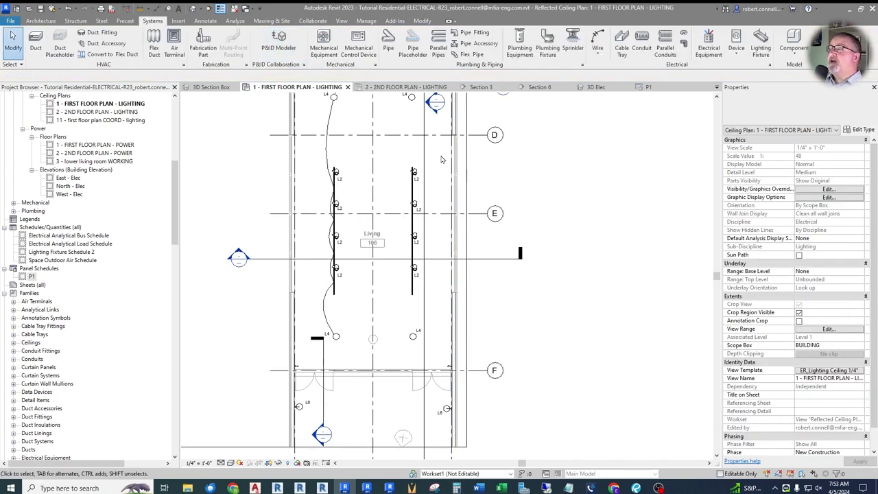
{"action": "key", "text": "Tab"}
Step: Set circuit 22's Load Name to LTS - LIVING RM in Properties and generate chamfered wires
{"action": "left_click", "coordinate": [414, 173]}
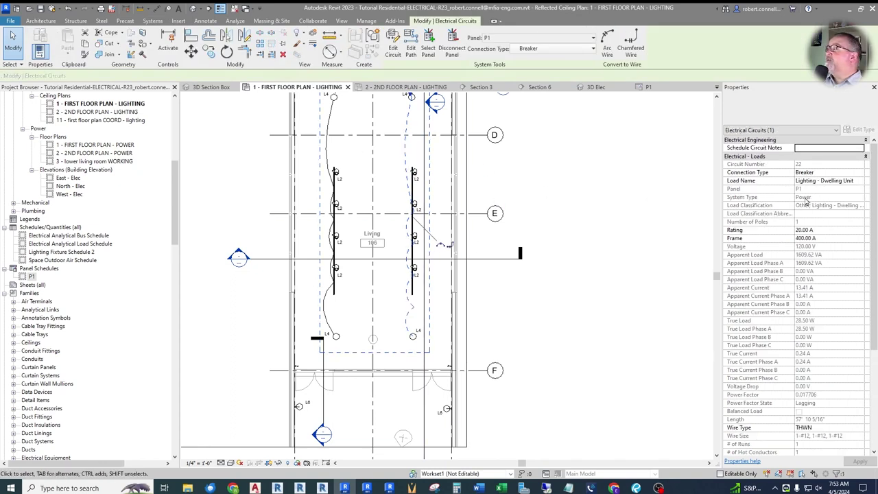
{"action": "left_click", "coordinate": [854, 182]}
{"action": "left_click", "coordinate": [860, 182]}
{"action": "type", "text": "LTS - LIV"}
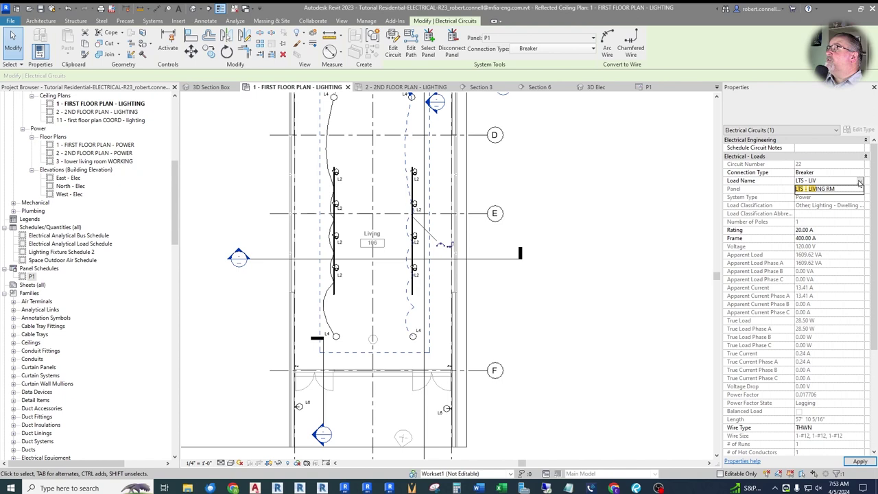
{"action": "left_click", "coordinate": [831, 190]}
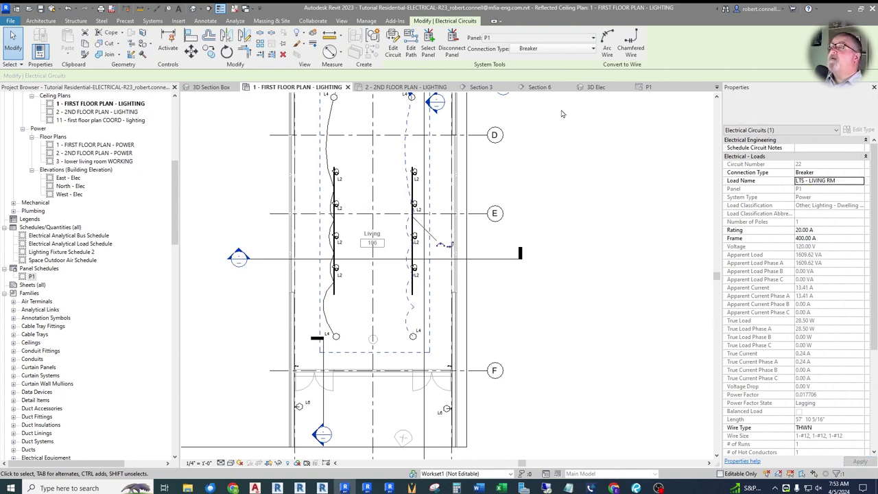
{"action": "left_click", "coordinate": [621, 55]}
{"action": "scroll", "coordinate": [412, 199], "scroll_direction": "up", "scroll_amount": 5}
Step: Drag circuit 22's wire end and arc grips so the wires meet the right-row L2 fixtures
{"action": "scroll", "coordinate": [478, 220], "scroll_direction": "down", "scroll_amount": 2}
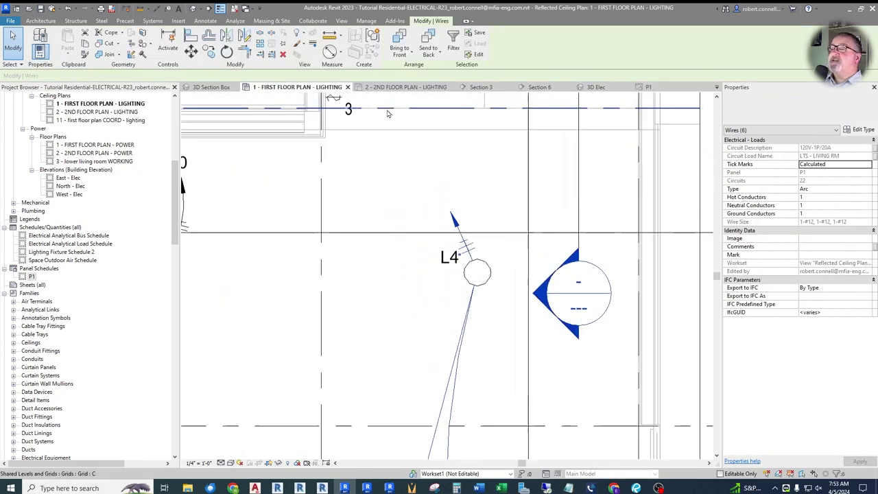
{"action": "left_click_drag", "start_coordinate": [470, 196], "coordinate": [347, 230]}
{"action": "scroll", "coordinate": [471, 197], "scroll_direction": "down", "scroll_amount": 5}
{"action": "scroll", "coordinate": [439, 227], "scroll_direction": "up", "scroll_amount": 8}
{"action": "scroll", "coordinate": [431, 237], "scroll_direction": "down", "scroll_amount": 5}
{"action": "scroll", "coordinate": [432, 237], "scroll_direction": "up", "scroll_amount": 8}
{"action": "scroll", "coordinate": [230, 216], "scroll_direction": "up", "scroll_amount": 3}
{"action": "scroll", "coordinate": [364, 412], "scroll_direction": "down", "scroll_amount": 2}
{"action": "scroll", "coordinate": [347, 230], "scroll_direction": "up", "scroll_amount": 4}
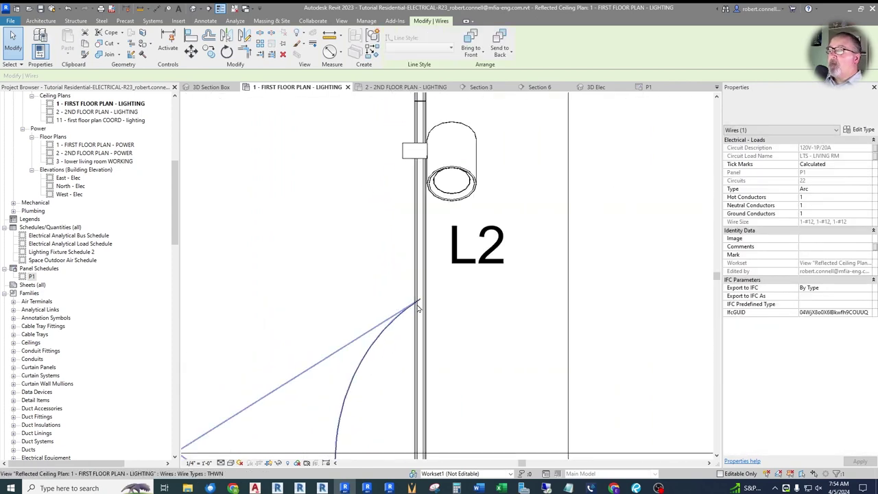
{"action": "scroll", "coordinate": [343, 243], "scroll_direction": "down", "scroll_amount": 4}
{"action": "scroll", "coordinate": [245, 247], "scroll_direction": "up", "scroll_amount": 4}
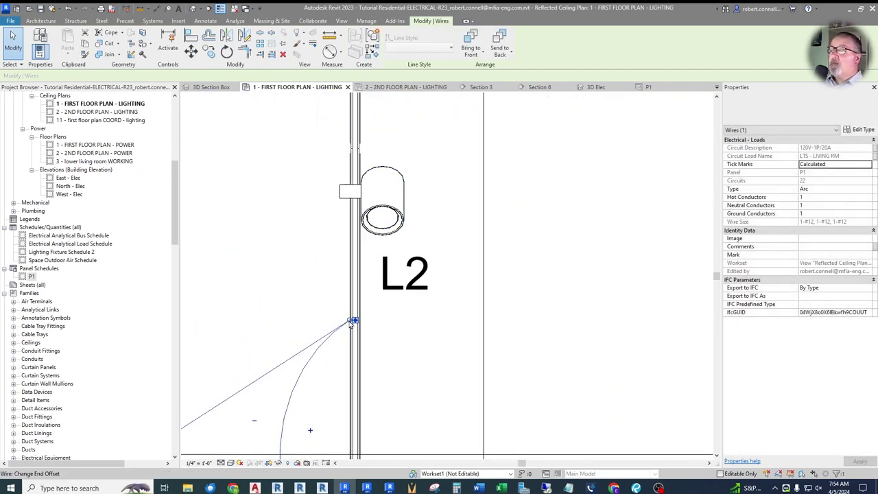
{"action": "scroll", "coordinate": [300, 253], "scroll_direction": "down", "scroll_amount": 2}
{"action": "left_click_drag", "start_coordinate": [300, 253], "coordinate": [382, 177]}
{"action": "scroll", "coordinate": [382, 177], "scroll_direction": "up", "scroll_amount": 6}
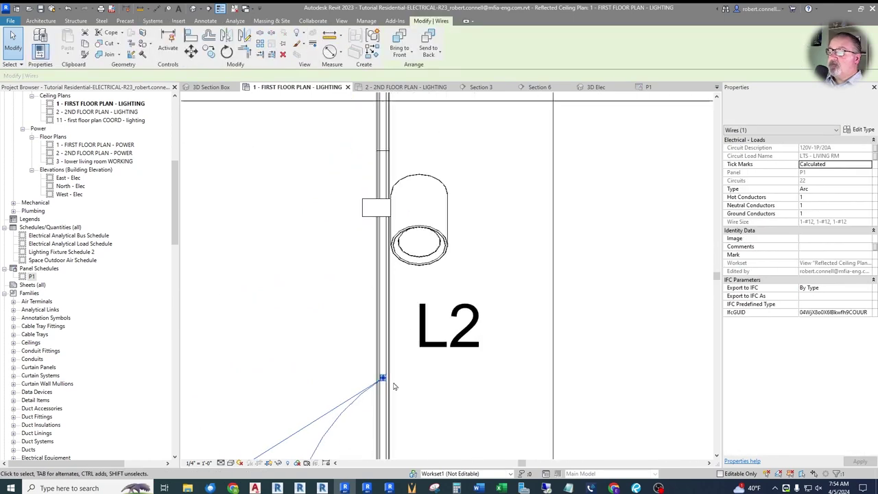
{"action": "scroll", "coordinate": [340, 306], "scroll_direction": "down", "scroll_amount": 4}
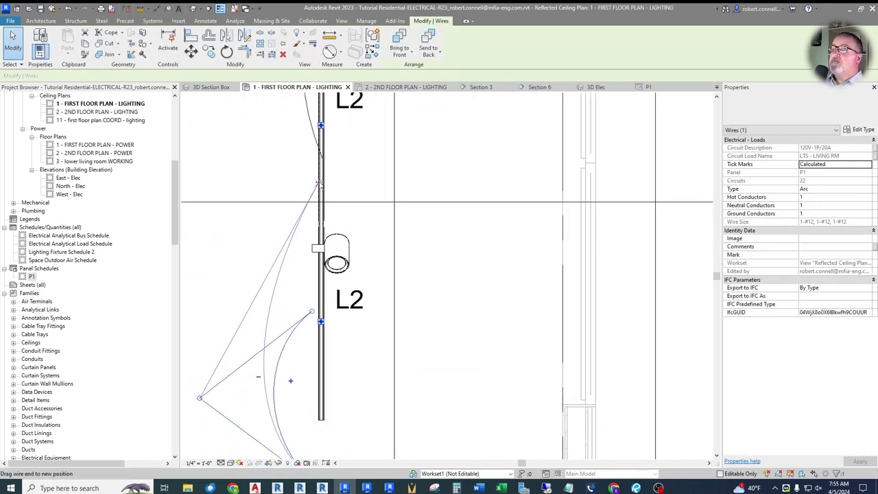
{"action": "key", "text": "Escape"}
Step: Select the wire at the L4 fixture to check its curve, then clear the selection
{"action": "scroll", "coordinate": [336, 342], "scroll_direction": "up", "scroll_amount": 2}
{"action": "left_click", "coordinate": [337, 342]}
{"action": "scroll", "coordinate": [362, 362], "scroll_direction": "up", "scroll_amount": 2}
{"action": "scroll", "coordinate": [357, 364], "scroll_direction": "down", "scroll_amount": 3}
{"action": "scroll", "coordinate": [363, 356], "scroll_direction": "up", "scroll_amount": 5}
{"action": "scroll", "coordinate": [507, 379], "scroll_direction": "down", "scroll_amount": 1}
{"action": "scroll", "coordinate": [508, 379], "scroll_direction": "down", "scroll_amount": 2}
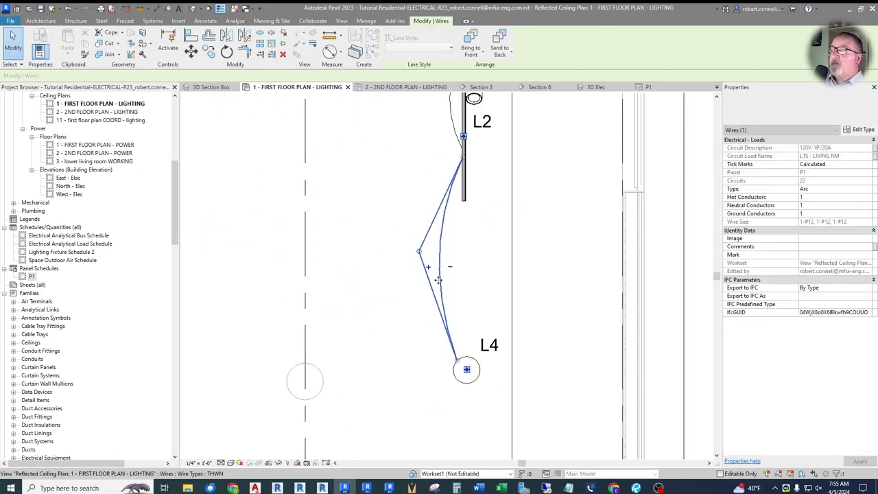
{"action": "key", "text": "Escape"}
{"action": "scroll", "coordinate": [521, 329], "scroll_direction": "down", "scroll_amount": 3}
{"action": "scroll", "coordinate": [536, 278], "scroll_direction": "up", "scroll_amount": 1}
{"action": "scroll", "coordinate": [511, 284], "scroll_direction": "down", "scroll_amount": 1}
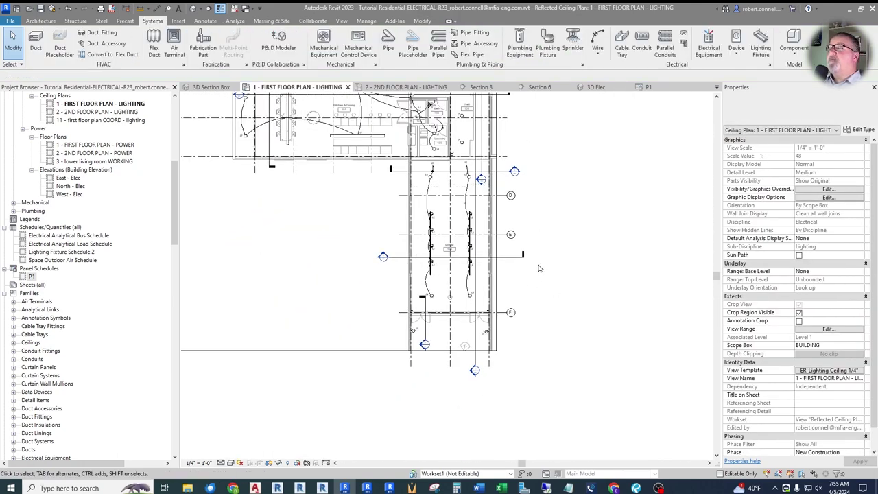
Step: Reshape circuit 22's home-run wire bend above the right L4 light to match circuit 20's
{"action": "scroll", "coordinate": [539, 268], "scroll_direction": "up", "scroll_amount": 2}
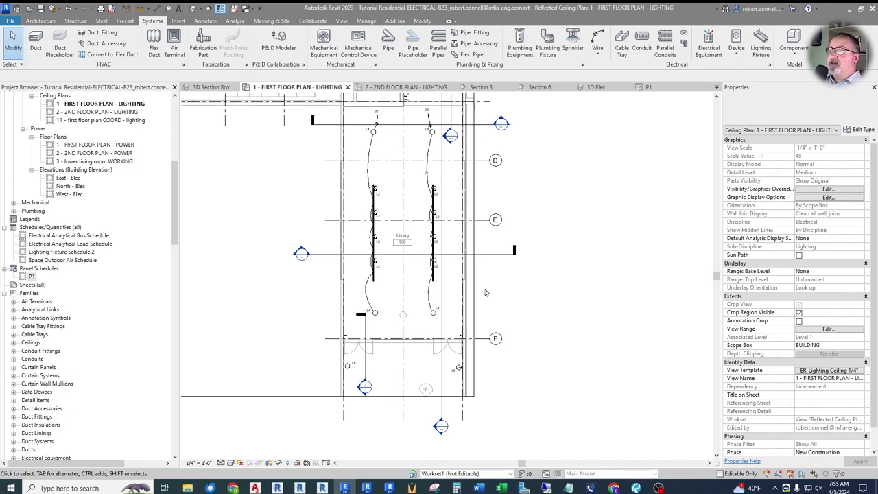
{"action": "scroll", "coordinate": [340, 215], "scroll_direction": "up", "scroll_amount": 2}
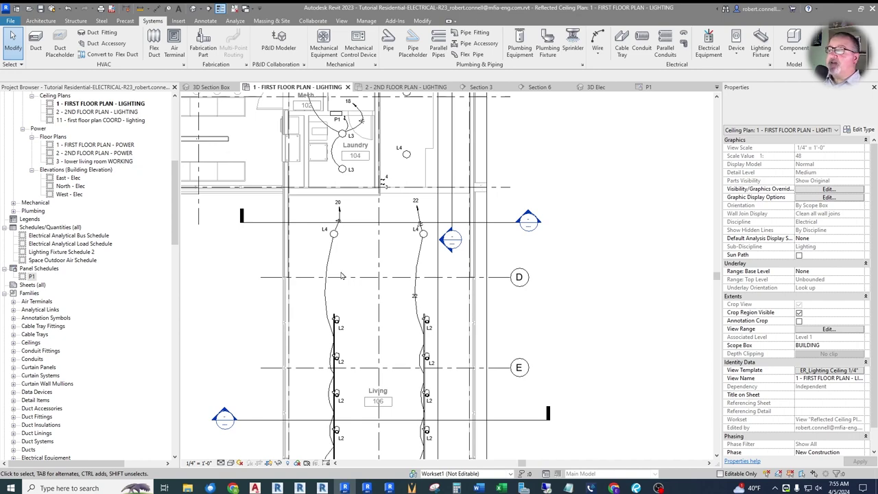
{"action": "scroll", "coordinate": [389, 188], "scroll_direction": "up", "scroll_amount": 2}
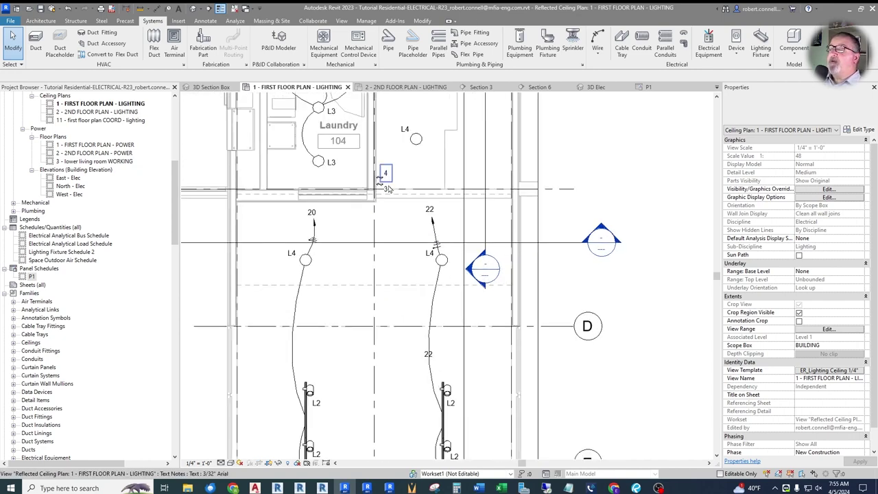
{"action": "scroll", "coordinate": [423, 234], "scroll_direction": "up", "scroll_amount": 4}
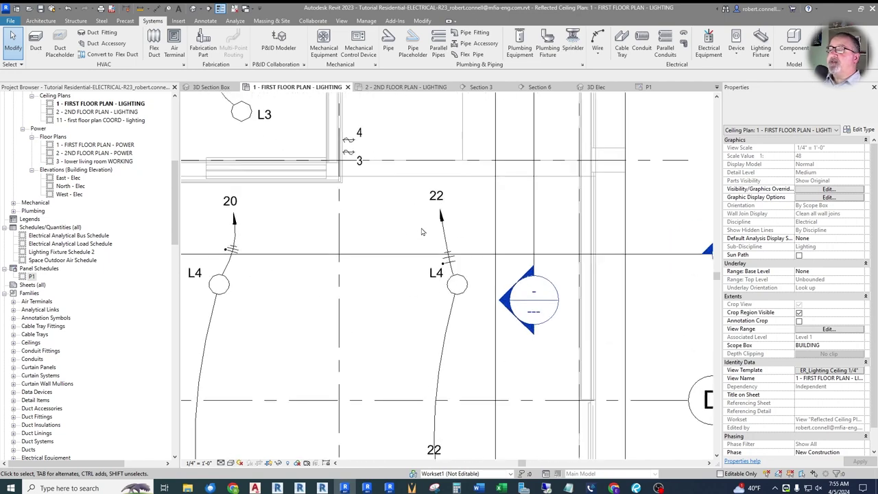
{"action": "left_click", "coordinate": [471, 296]}
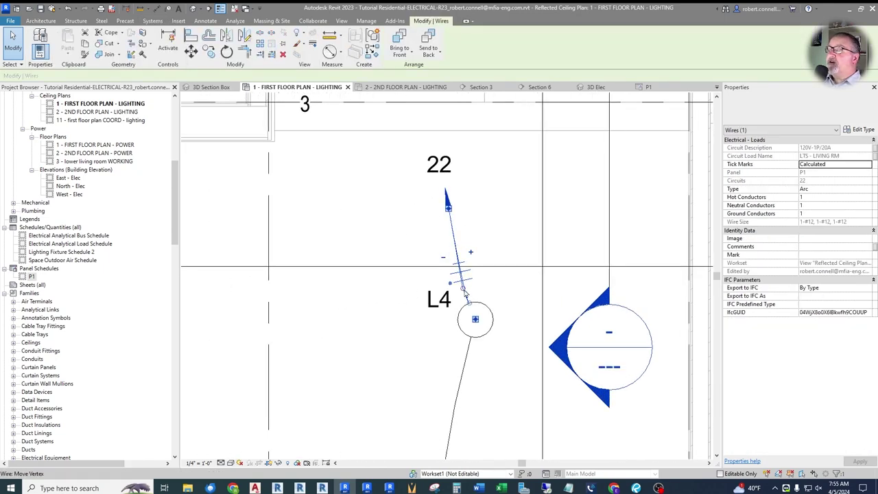
{"action": "left_click_drag", "start_coordinate": [466, 292], "coordinate": [515, 253]}
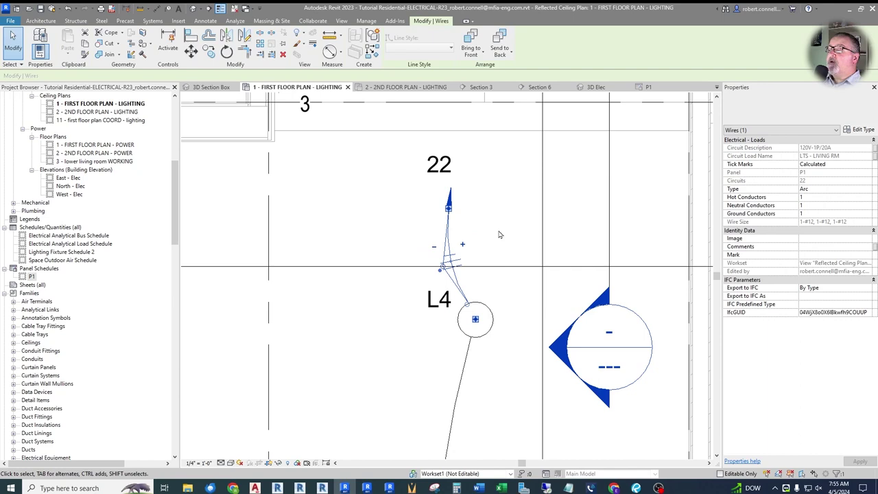
{"action": "left_click", "coordinate": [421, 245]}
{"action": "scroll", "coordinate": [370, 261], "scroll_direction": "down", "scroll_amount": 3}
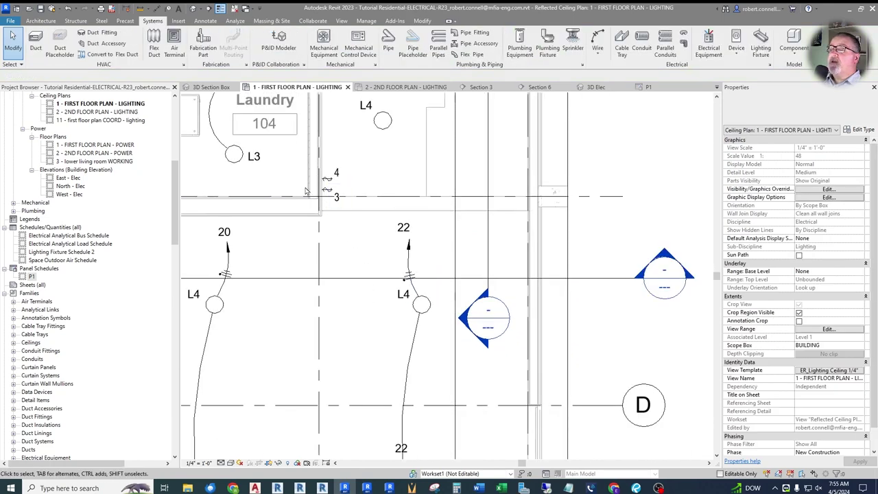
{"action": "scroll", "coordinate": [295, 186], "scroll_direction": "up", "scroll_amount": 6}
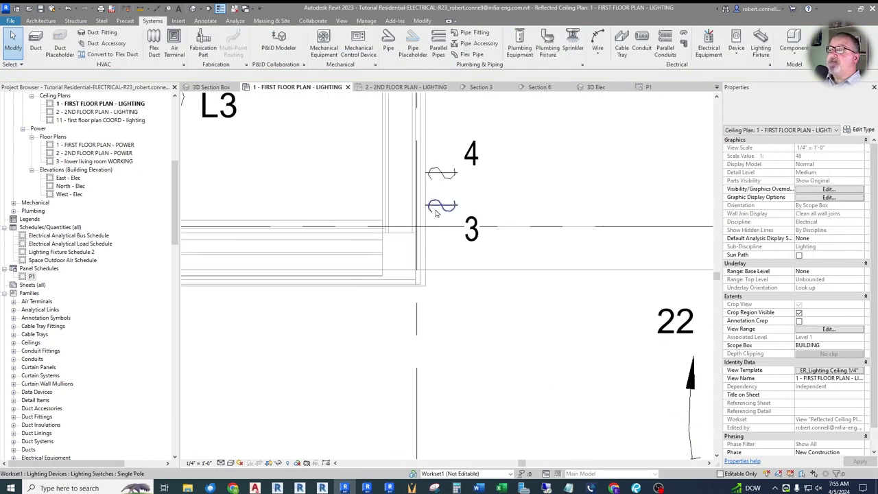
Step: Move the '3' tag up beside its switch and toggle the Thin Lines display
{"action": "left_click_drag", "start_coordinate": [509, 241], "coordinate": [517, 202]}
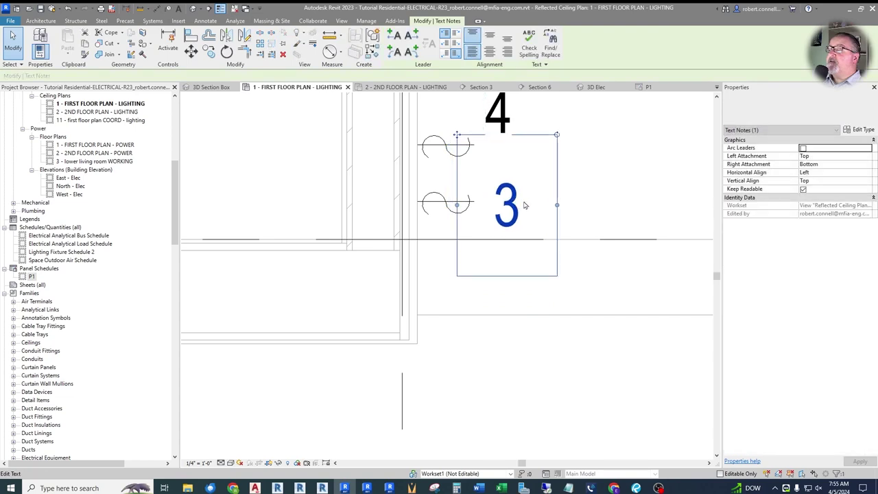
{"action": "key", "text": "Escape"}
{"action": "left_click", "coordinate": [221, 10]}
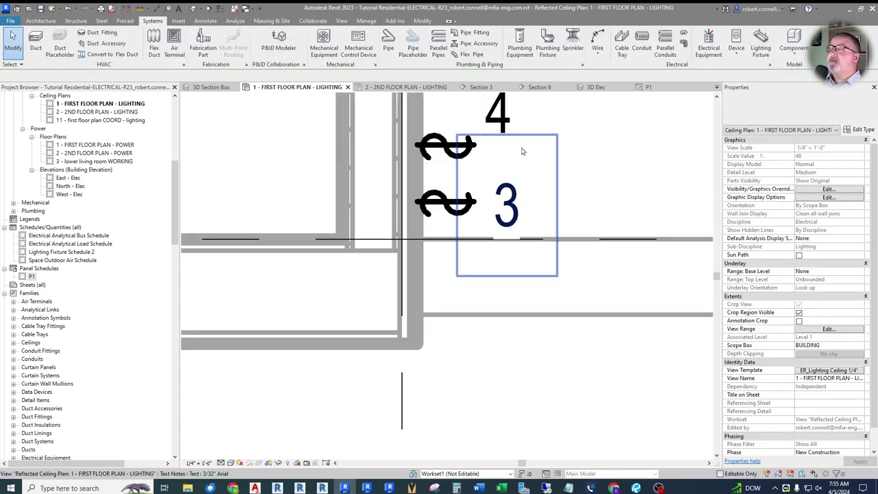
Step: Place a matching single-pole switch on the Laundry wall below the lower switch via Create Similar
{"action": "left_click", "coordinate": [446, 203]}
{"action": "right_click", "coordinate": [446, 204]}
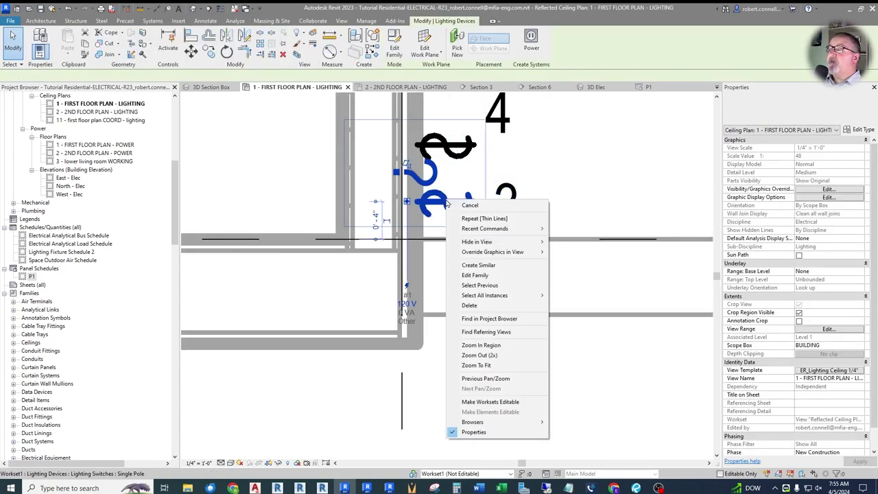
{"action": "left_click", "coordinate": [478, 265]}
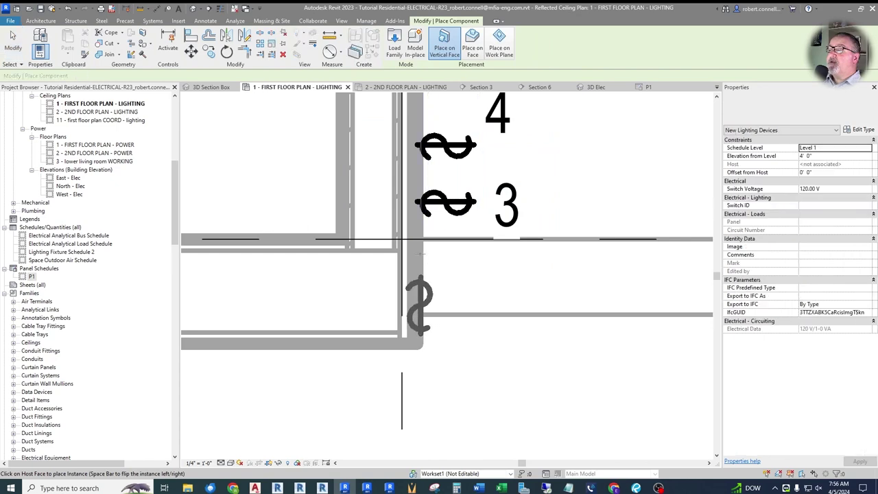
{"action": "left_click", "coordinate": [445, 254]}
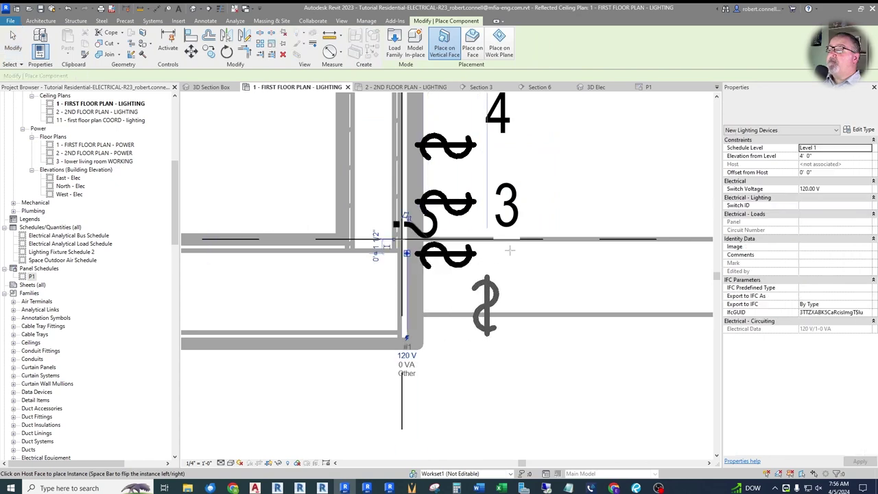
{"action": "key", "text": "Escape"}
{"action": "key", "text": "Escape"}
Step: Copy the '3' text note down beside the new lowest switch
{"action": "left_click", "coordinate": [522, 202]}
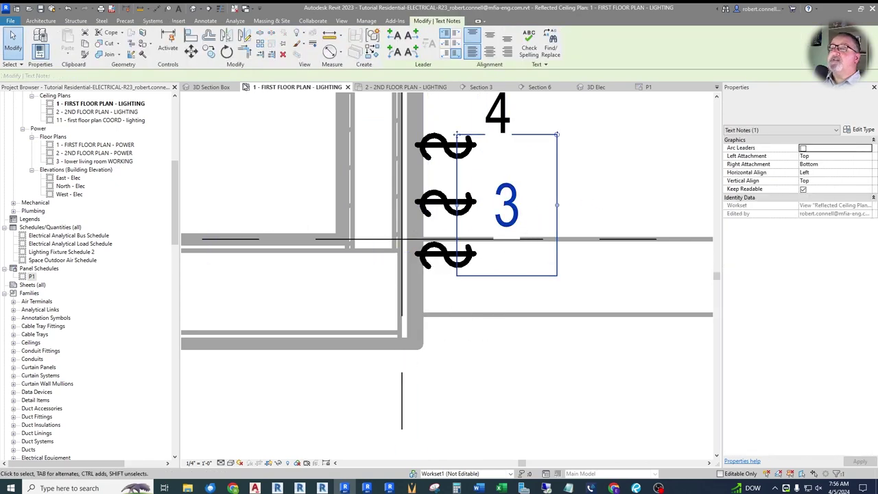
{"action": "left_click", "coordinate": [209, 51]}
{"action": "left_click", "coordinate": [508, 203]}
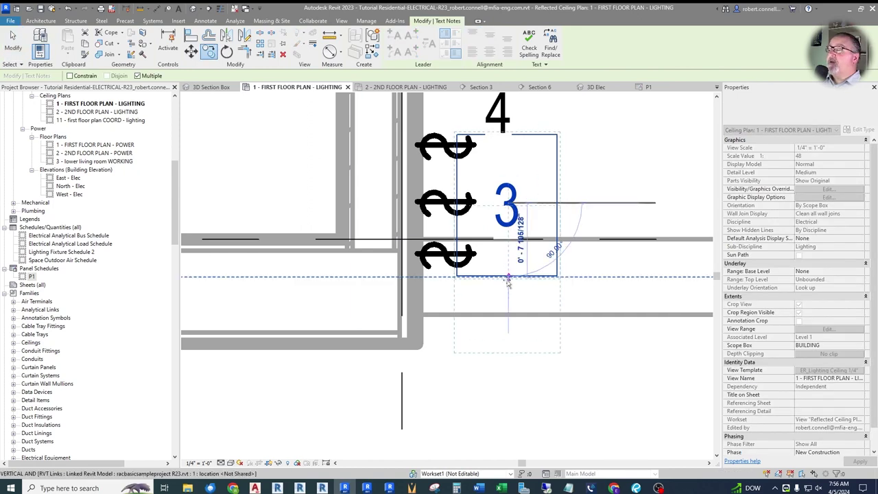
{"action": "left_click", "coordinate": [508, 282]}
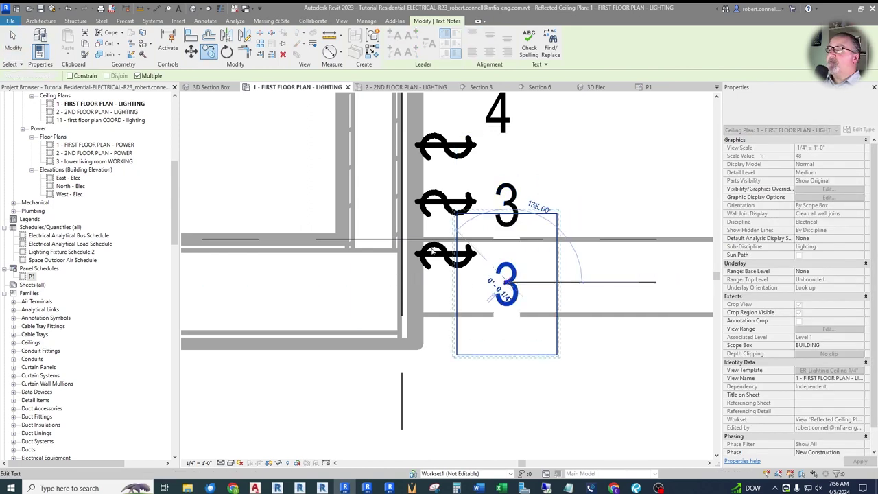
{"action": "key", "text": "Escape"}
{"action": "key", "text": "Escape"}
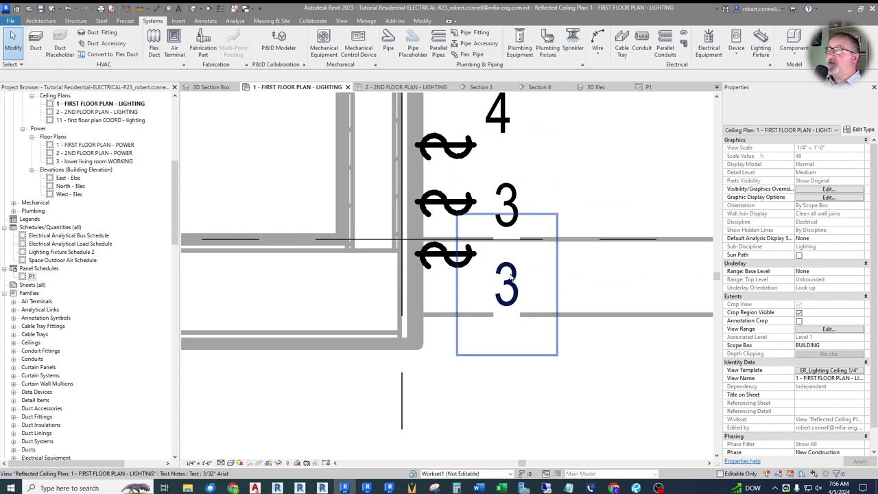
{"action": "scroll", "coordinate": [401, 175], "scroll_direction": "down", "scroll_amount": 5}
{"action": "scroll", "coordinate": [403, 173], "scroll_direction": "down", "scroll_amount": 2}
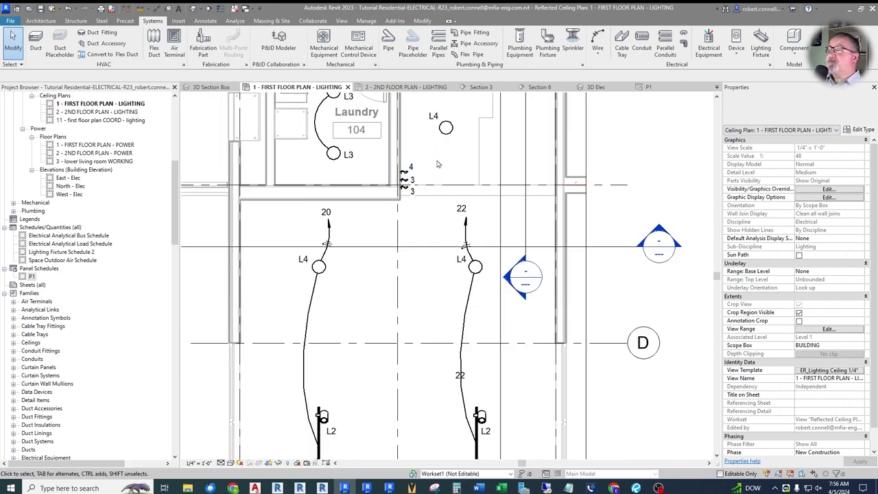
Step: Move the lower '3' note from the laundry wall to beside the left living-room door switch
{"action": "scroll", "coordinate": [326, 218], "scroll_direction": "up", "scroll_amount": 2}
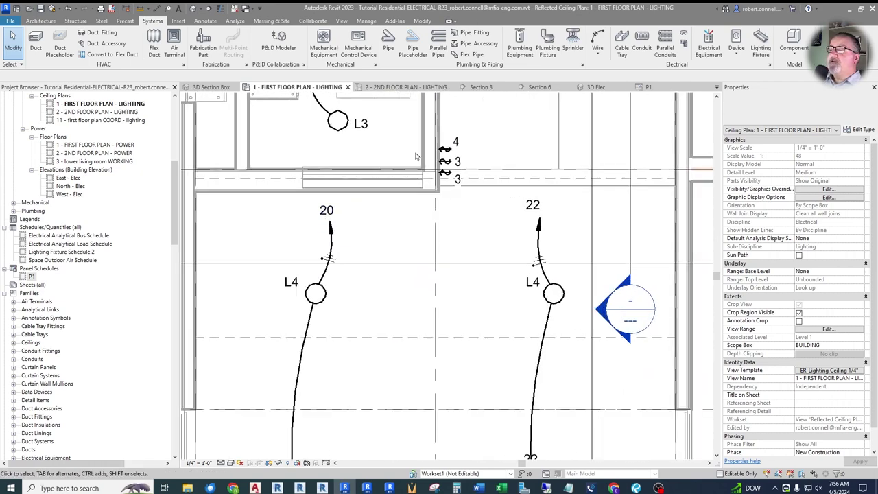
{"action": "scroll", "coordinate": [412, 151], "scroll_direction": "down", "scroll_amount": 4}
{"action": "scroll", "coordinate": [405, 154], "scroll_direction": "down", "scroll_amount": 2}
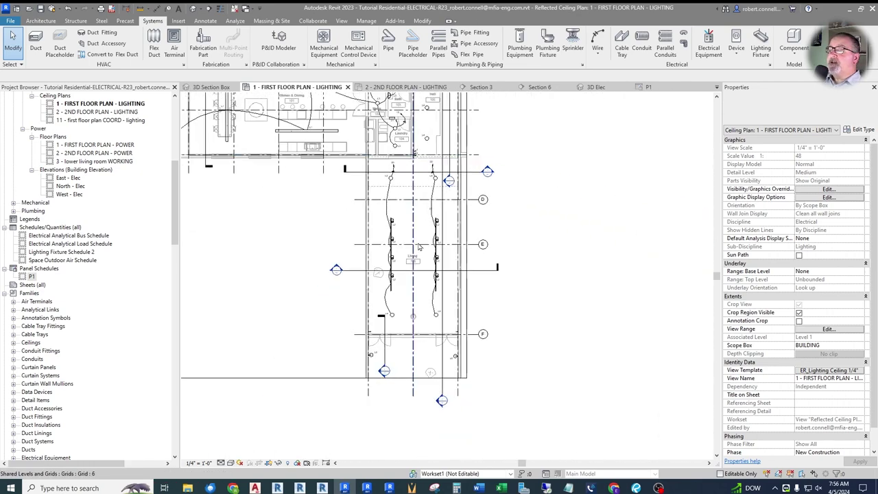
{"action": "scroll", "coordinate": [398, 336], "scroll_direction": "up", "scroll_amount": 4}
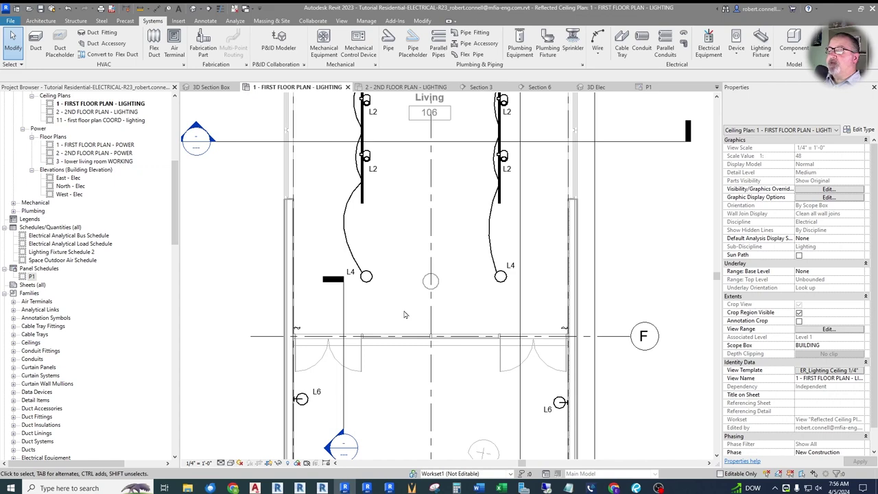
{"action": "scroll", "coordinate": [326, 329], "scroll_direction": "down", "scroll_amount": 3}
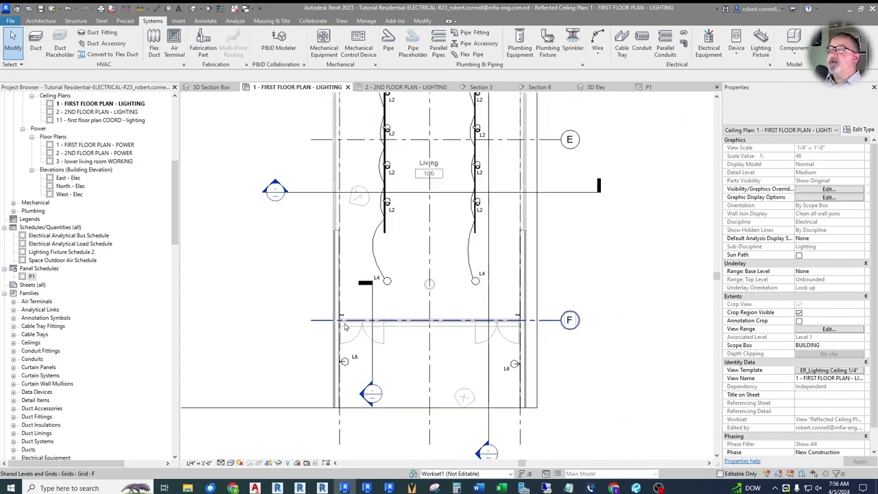
{"action": "scroll", "coordinate": [409, 116], "scroll_direction": "up", "scroll_amount": 3}
{"action": "scroll", "coordinate": [409, 117], "scroll_direction": "up", "scroll_amount": 3}
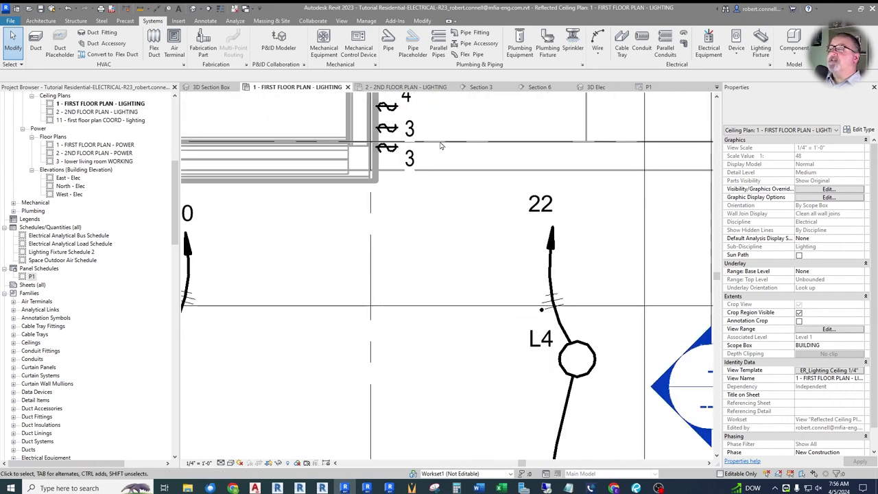
{"action": "left_click", "coordinate": [412, 172]}
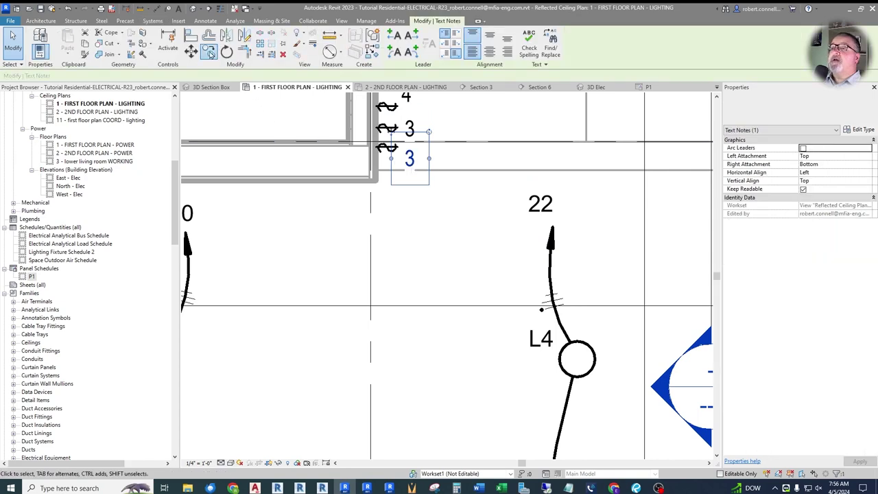
{"action": "key", "text": "Escape"}
{"action": "scroll", "coordinate": [464, 140], "scroll_direction": "down", "scroll_amount": 4}
{"action": "scroll", "coordinate": [464, 140], "scroll_direction": "down", "scroll_amount": 2}
{"action": "middle_click_drag", "start_coordinate": [471, 343], "coordinate": [471, 141]}
{"action": "scroll", "coordinate": [418, 272], "scroll_direction": "up", "scroll_amount": 6}
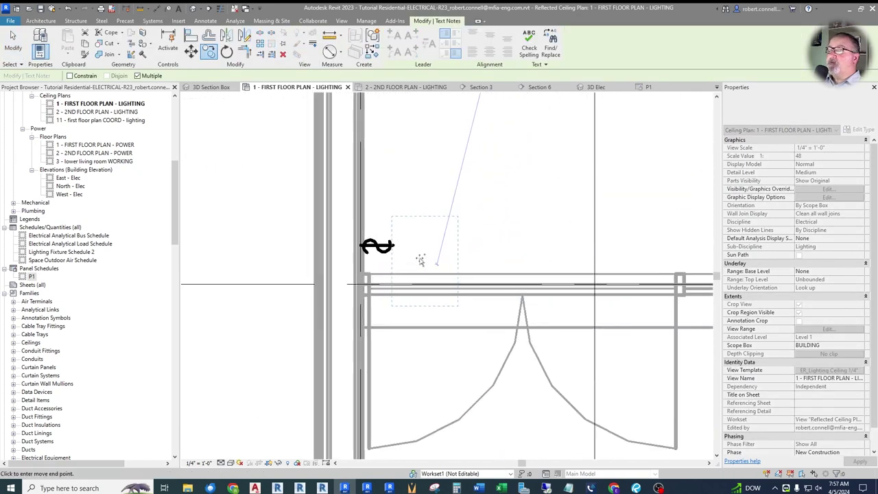
{"action": "left_click", "coordinate": [419, 252]}
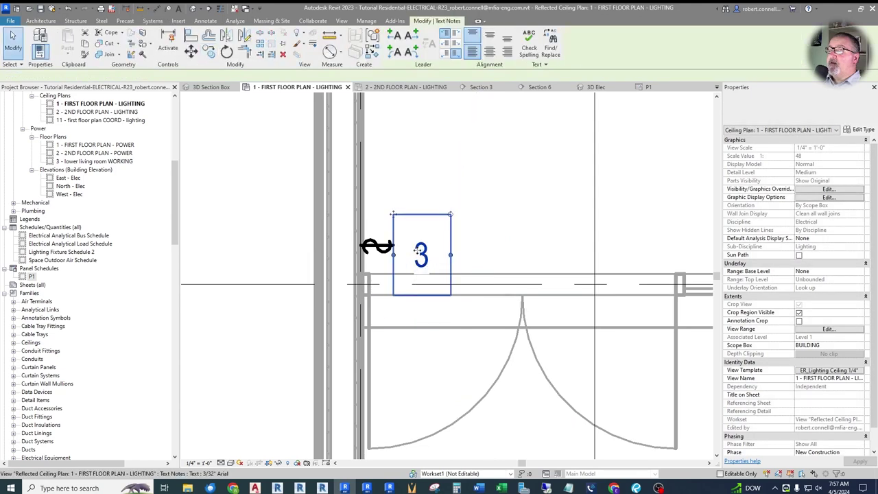
{"action": "key", "text": "Escape"}
Step: Copy the '3' note across to beside the right door switch near grid F
{"action": "scroll", "coordinate": [316, 273], "scroll_direction": "down", "scroll_amount": 3}
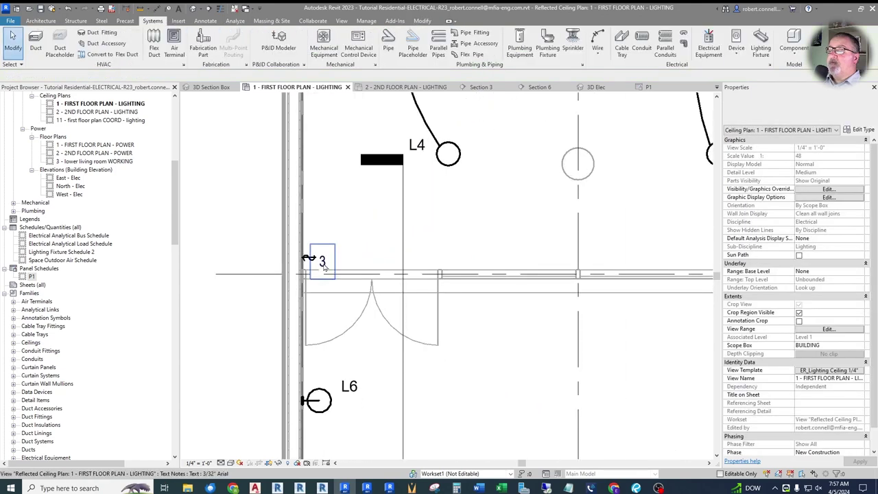
{"action": "left_click", "coordinate": [321, 267]}
{"action": "left_click", "coordinate": [208, 51]}
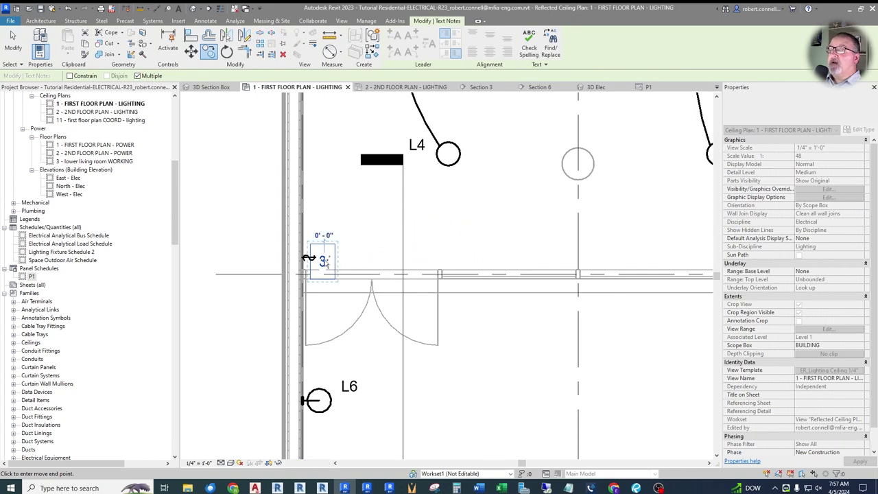
{"action": "left_click", "coordinate": [334, 269]}
{"action": "scroll", "coordinate": [529, 255], "scroll_direction": "down", "scroll_amount": 2}
{"action": "scroll", "coordinate": [559, 247], "scroll_direction": "up", "scroll_amount": 2}
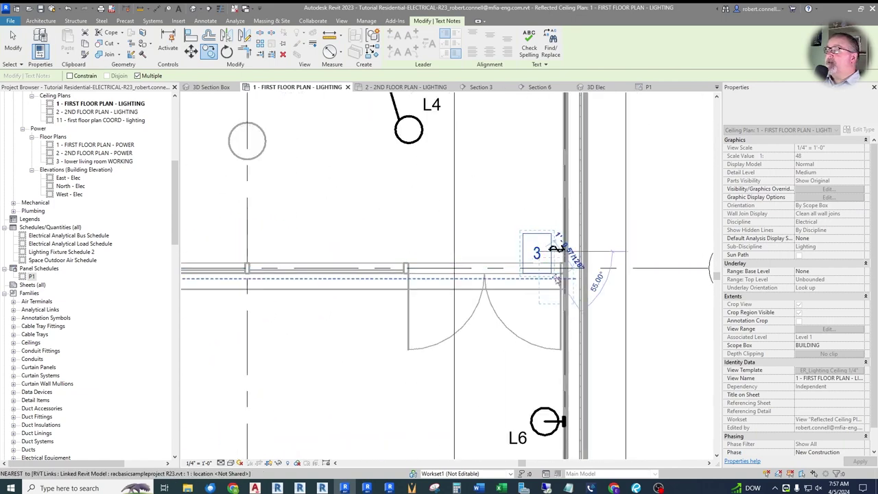
{"action": "left_click", "coordinate": [557, 250]}
{"action": "scroll", "coordinate": [548, 251], "scroll_direction": "up", "scroll_amount": 2}
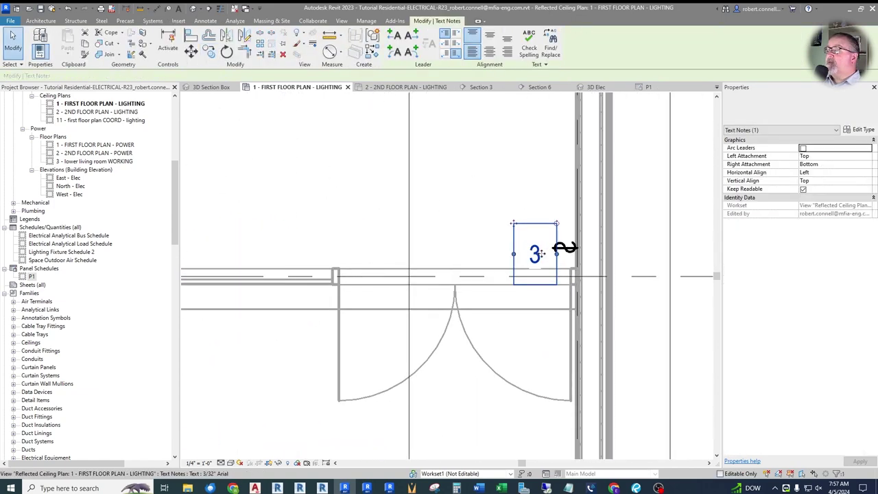
{"action": "key", "text": "Escape"}
{"action": "scroll", "coordinate": [520, 286], "scroll_direction": "down", "scroll_amount": 3}
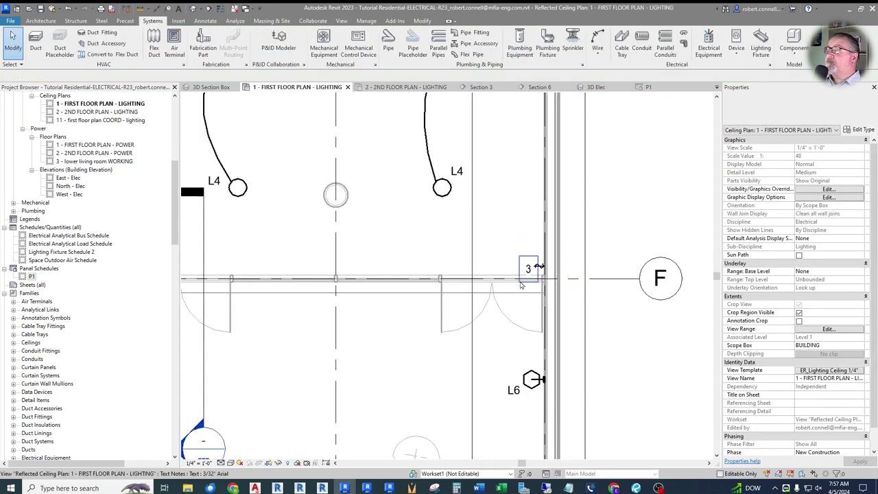
{"action": "scroll", "coordinate": [521, 285], "scroll_direction": "down", "scroll_amount": 3}
{"action": "scroll", "coordinate": [351, 275], "scroll_direction": "down", "scroll_amount": 3}
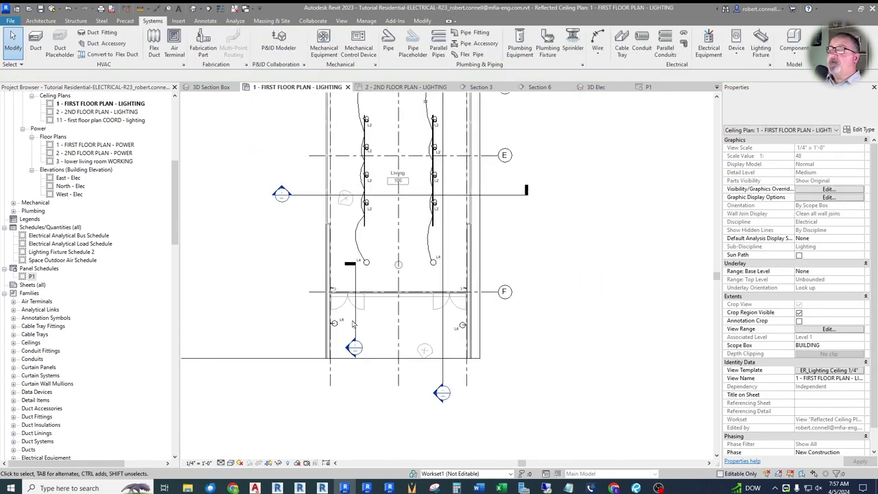
{"action": "scroll", "coordinate": [355, 144], "scroll_direction": "up", "scroll_amount": 3}
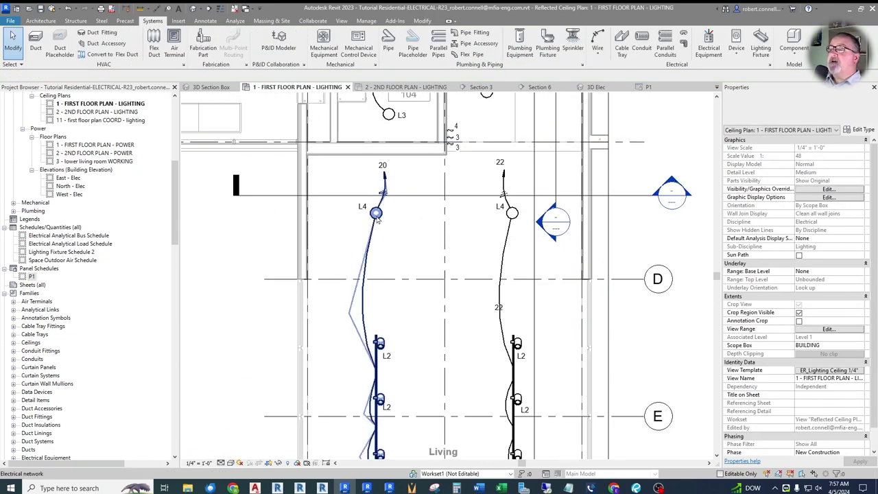
Step: Select circuit 20 from the left L4 fixture, enter Edit Circuit, then finish without changes
{"action": "left_click", "coordinate": [376, 217]}
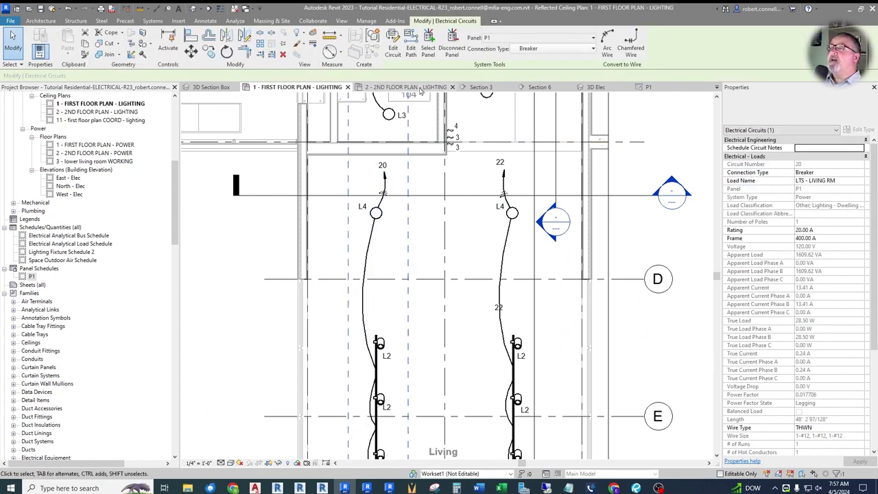
{"action": "left_click", "coordinate": [393, 50]}
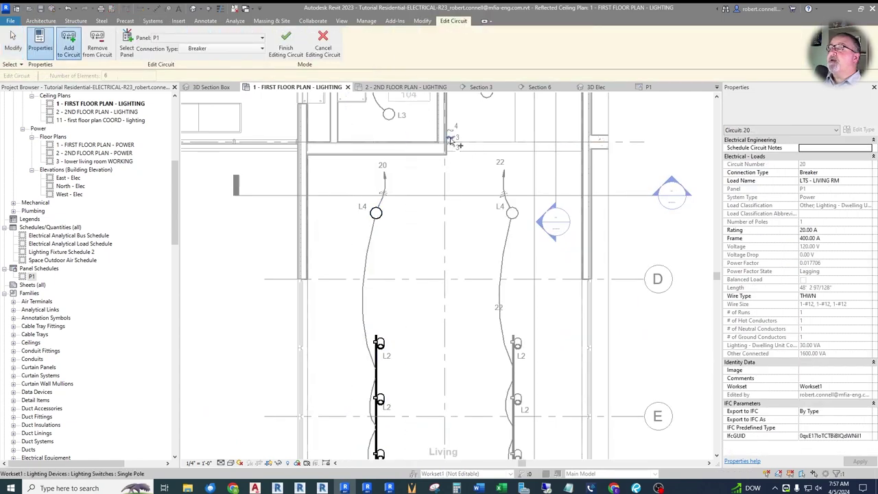
{"action": "scroll", "coordinate": [389, 171], "scroll_direction": "down", "scroll_amount": 3}
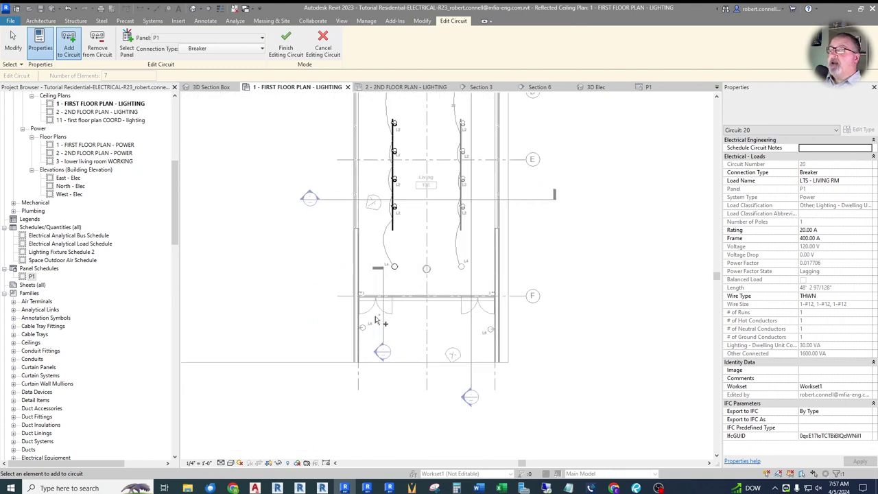
{"action": "scroll", "coordinate": [353, 294], "scroll_direction": "up", "scroll_amount": 3}
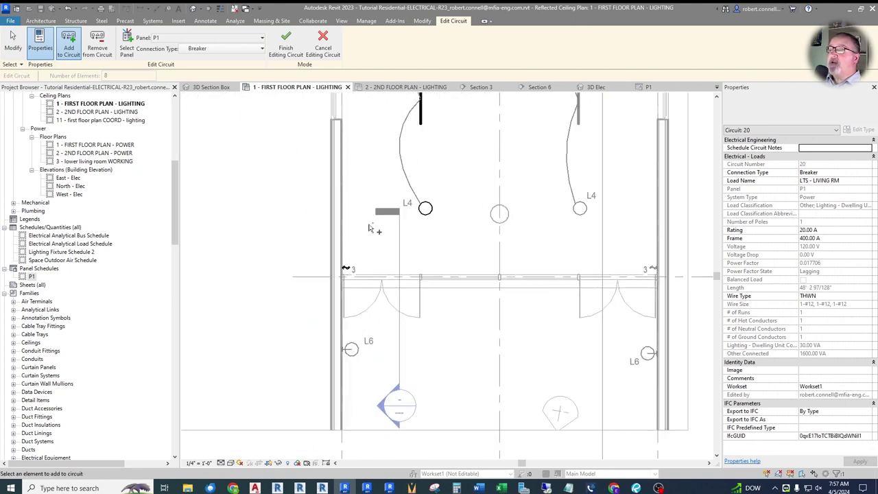
{"action": "left_click", "coordinate": [285, 50]}
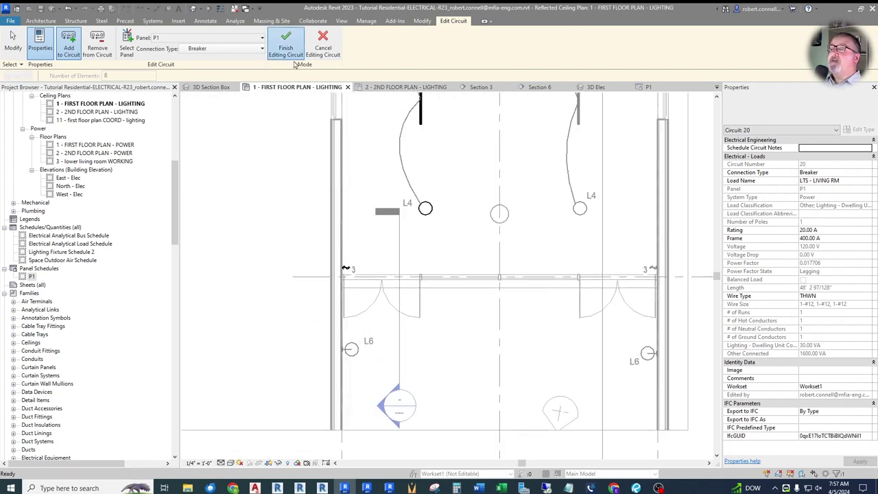
Step: Convert circuit 20's dashed path from the L4 fixture into real wires
{"action": "left_click", "coordinate": [425, 208]}
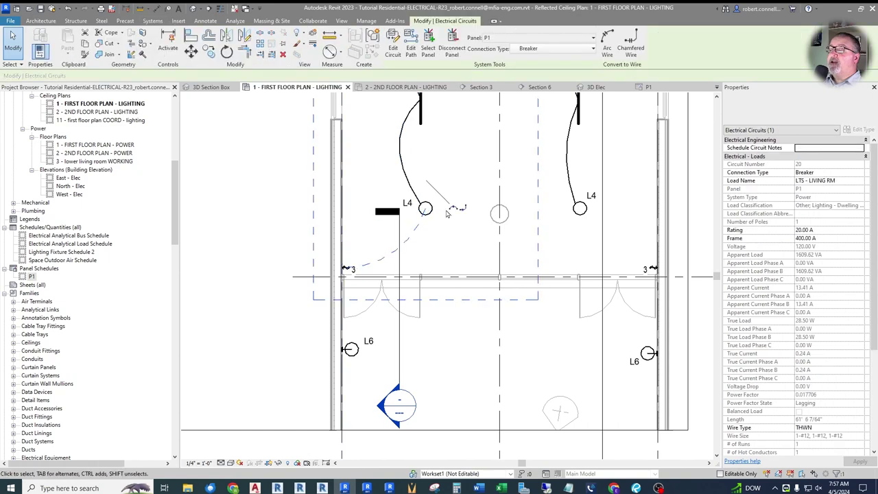
{"action": "scroll", "coordinate": [446, 213], "scroll_direction": "down", "scroll_amount": 4}
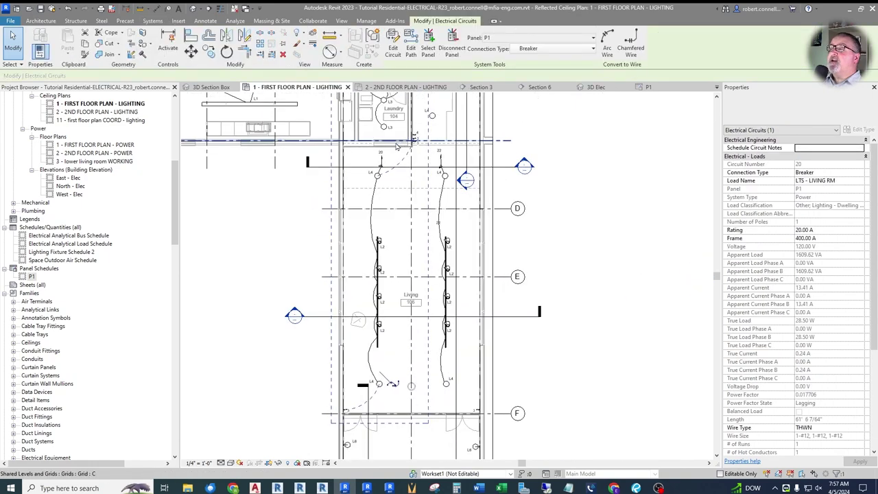
{"action": "scroll", "coordinate": [396, 145], "scroll_direction": "up", "scroll_amount": 2}
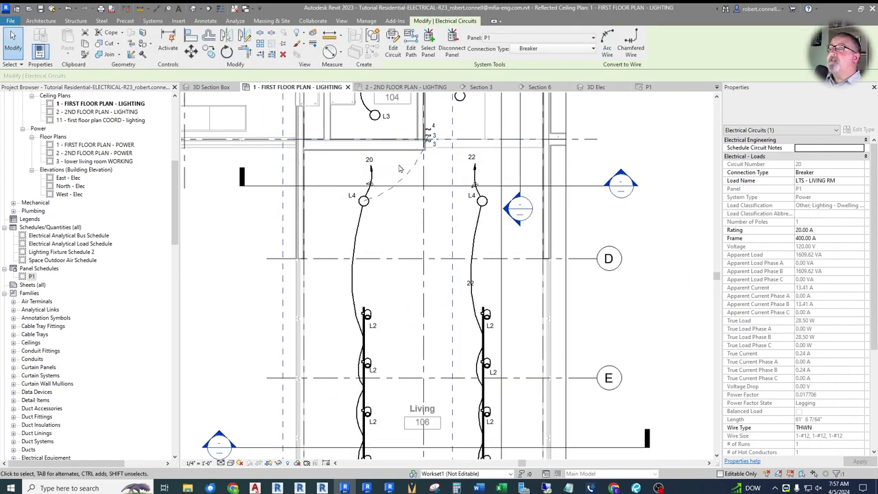
{"action": "scroll", "coordinate": [400, 169], "scroll_direction": "down", "scroll_amount": 3}
{"action": "scroll", "coordinate": [411, 168], "scroll_direction": "up", "scroll_amount": 4}
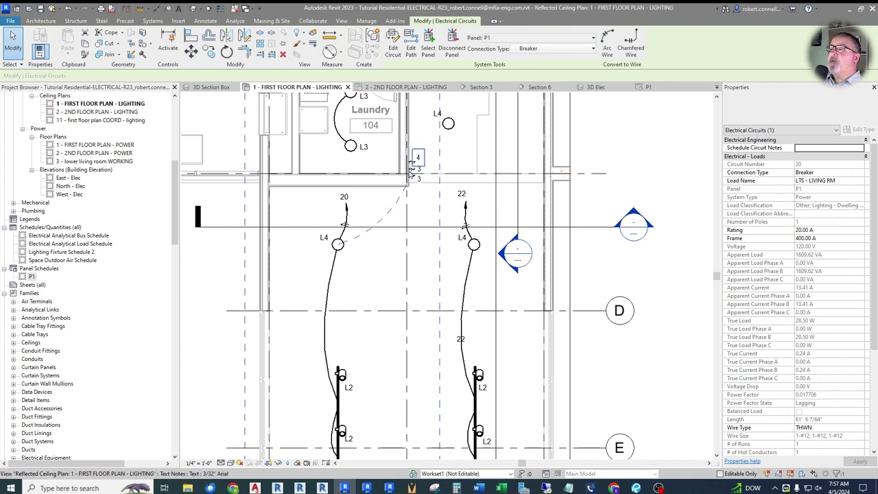
{"action": "left_click", "coordinate": [607, 47]}
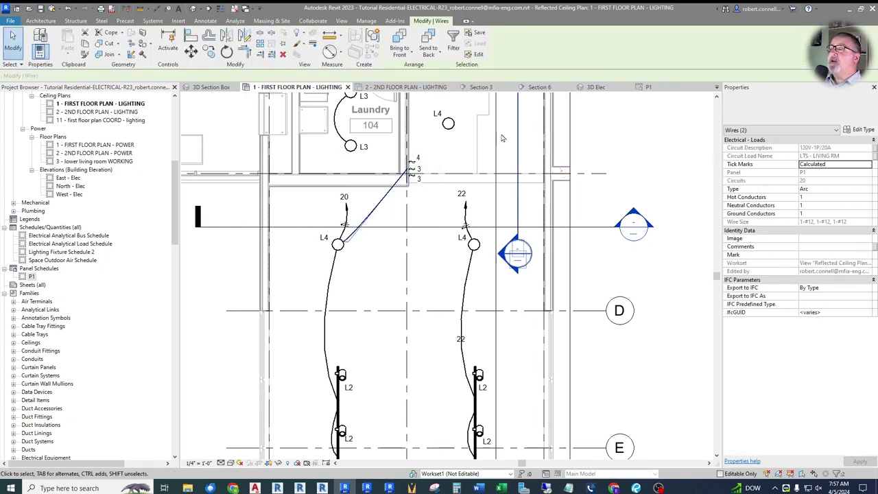
{"action": "scroll", "coordinate": [353, 285], "scroll_direction": "down", "scroll_amount": 3}
{"action": "scroll", "coordinate": [357, 213], "scroll_direction": "up", "scroll_amount": 4}
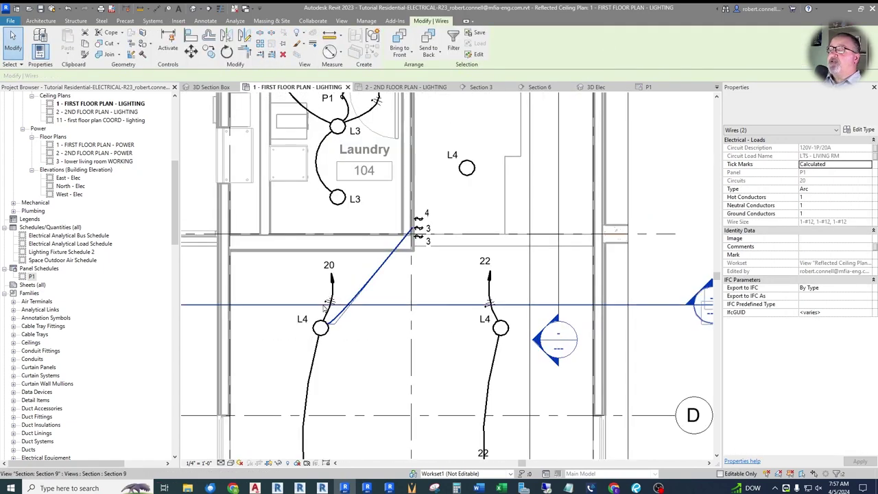
{"action": "scroll", "coordinate": [369, 274], "scroll_direction": "up", "scroll_amount": 2}
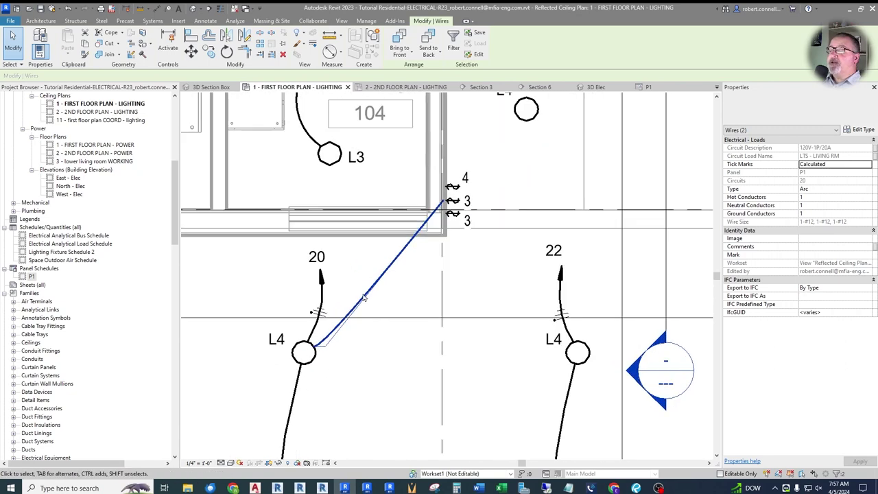
Step: Bend the L4 home-run wire's spline point toward the circuit 20 home-run ticks
{"action": "key", "text": "Escape"}
{"action": "left_click", "coordinate": [370, 293]}
{"action": "scroll", "coordinate": [360, 288], "scroll_direction": "down", "scroll_amount": 2}
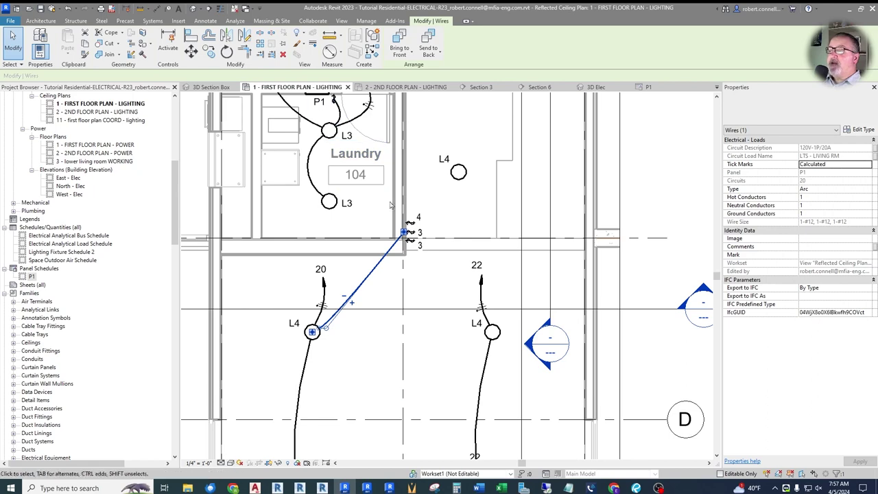
{"action": "scroll", "coordinate": [398, 228], "scroll_direction": "down", "scroll_amount": 4}
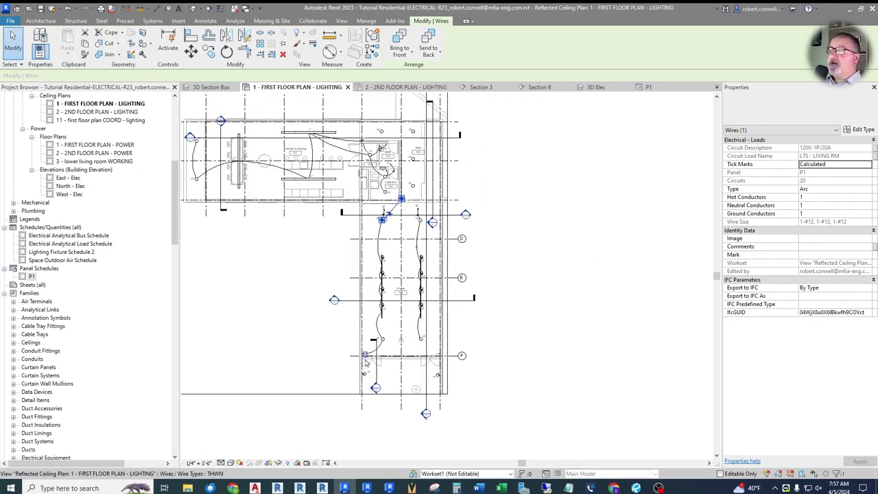
{"action": "scroll", "coordinate": [363, 357], "scroll_direction": "up", "scroll_amount": 3}
{"action": "scroll", "coordinate": [364, 357], "scroll_direction": "up", "scroll_amount": 3}
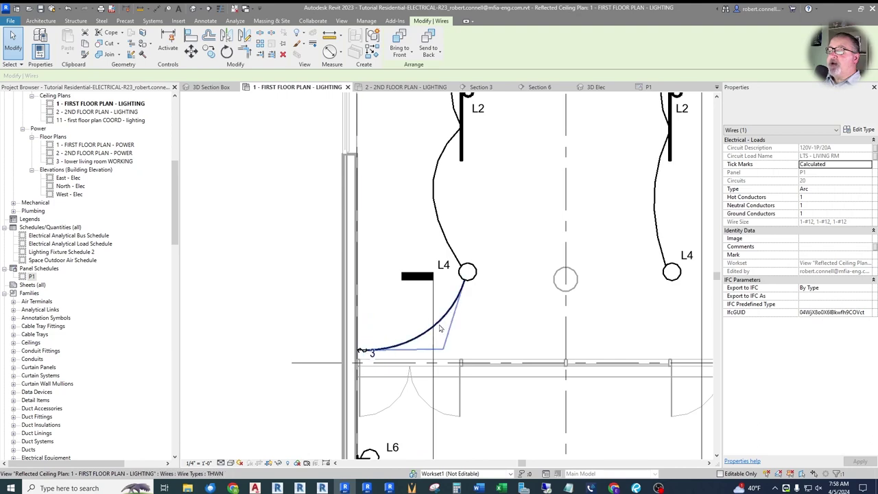
{"action": "scroll", "coordinate": [382, 343], "scroll_direction": "down", "scroll_amount": 5}
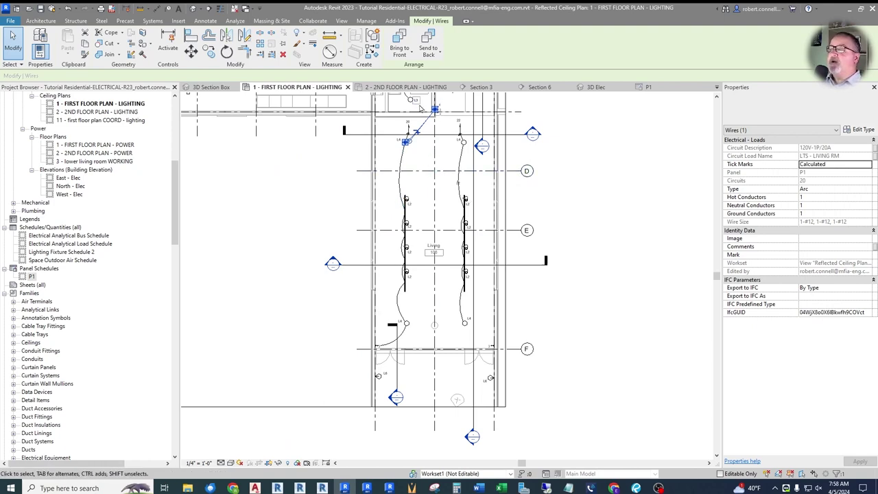
{"action": "scroll", "coordinate": [421, 109], "scroll_direction": "up", "scroll_amount": 5}
{"action": "scroll", "coordinate": [399, 206], "scroll_direction": "down", "scroll_amount": 2}
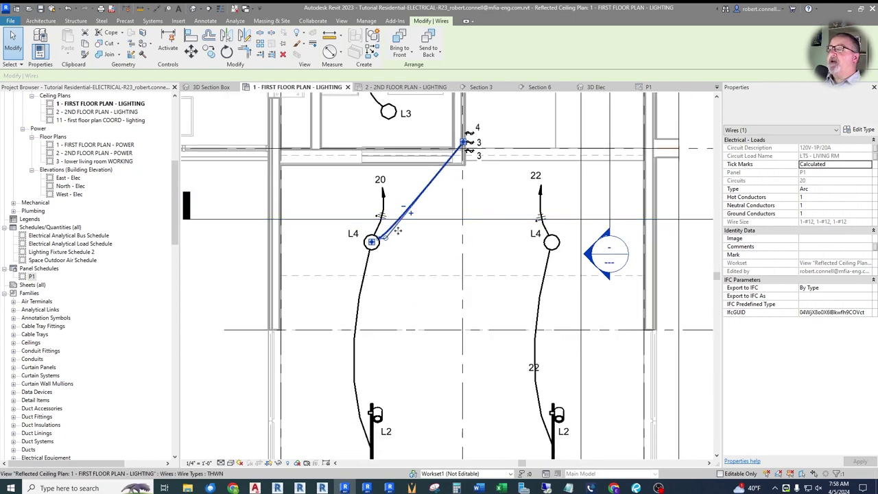
{"action": "left_click_drag", "start_coordinate": [407, 211], "coordinate": [427, 197]}
{"action": "left_click", "coordinate": [452, 194]}
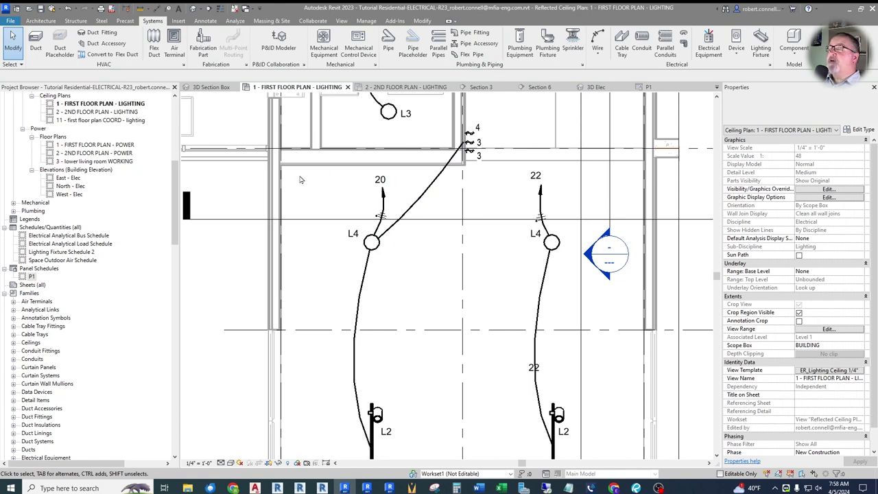
{"action": "scroll", "coordinate": [303, 178], "scroll_direction": "down", "scroll_amount": 4}
{"action": "scroll", "coordinate": [370, 206], "scroll_direction": "up", "scroll_amount": 3}
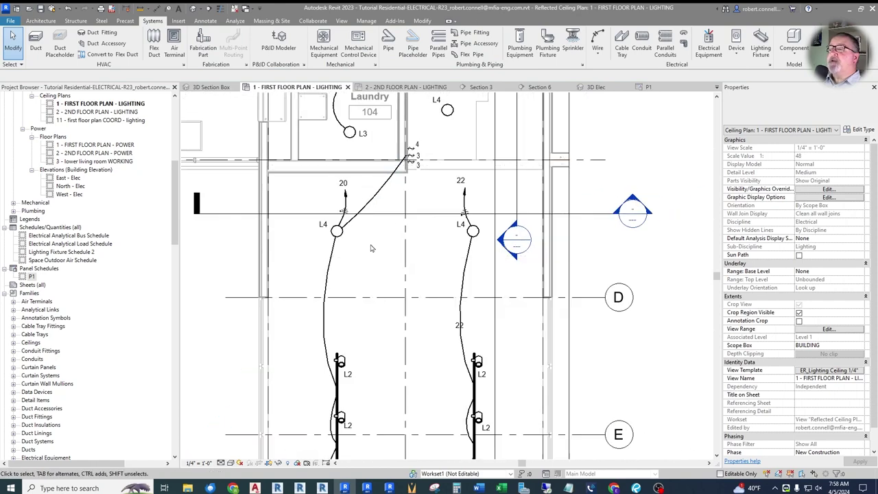
{"action": "scroll", "coordinate": [384, 254], "scroll_direction": "down", "scroll_amount": 4}
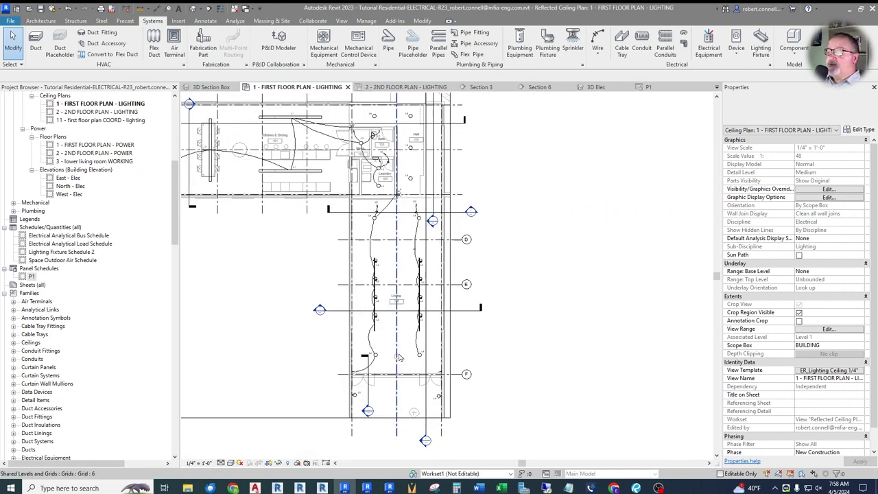
{"action": "scroll", "coordinate": [401, 356], "scroll_direction": "up", "scroll_amount": 3}
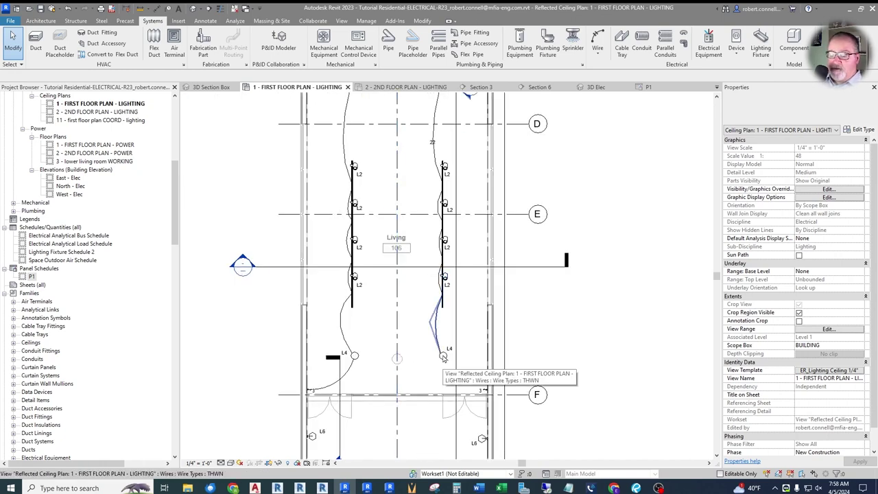
{"action": "key", "text": "Tab"}
Step: Select circuit 22, enter Edit Circuit, then finish editing
{"action": "left_click", "coordinate": [444, 356]}
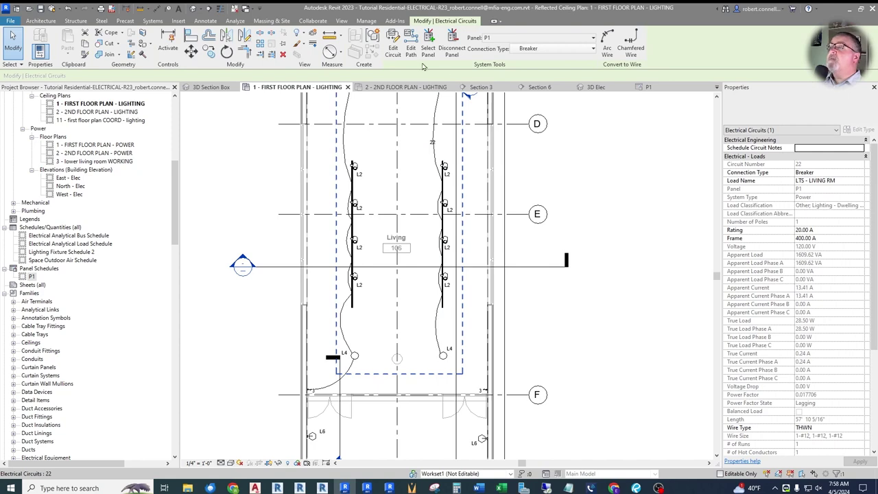
{"action": "left_click", "coordinate": [394, 48]}
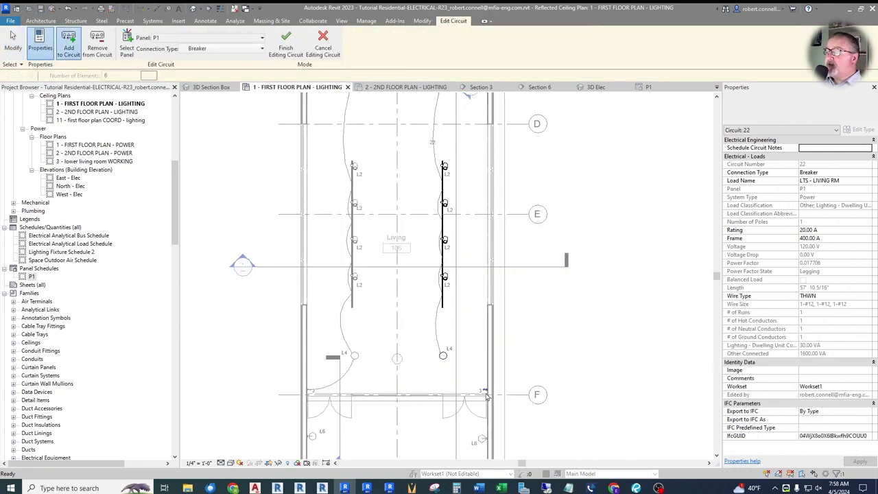
{"action": "scroll", "coordinate": [486, 396], "scroll_direction": "down", "scroll_amount": 3}
{"action": "scroll", "coordinate": [417, 193], "scroll_direction": "up", "scroll_amount": 6}
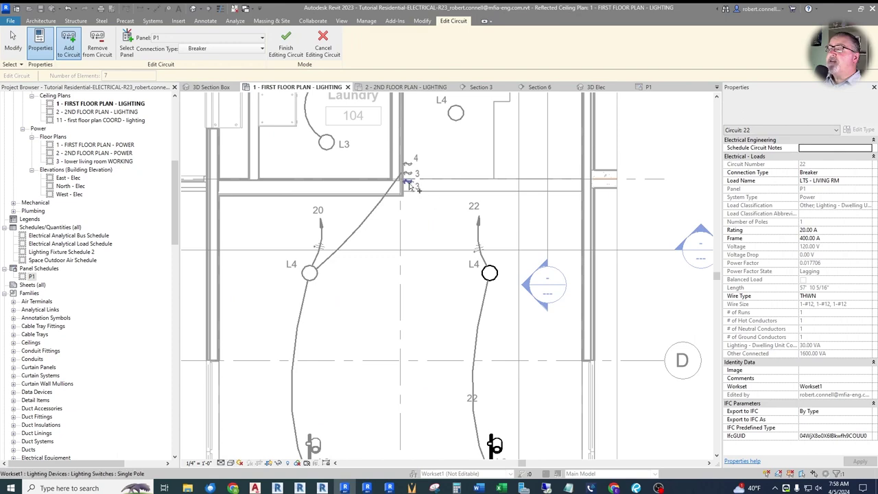
{"action": "left_click", "coordinate": [289, 60]}
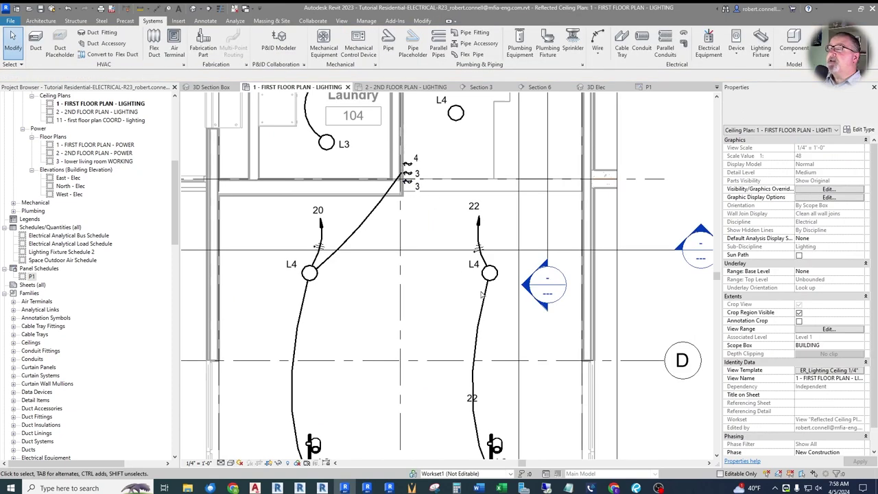
Step: Convert circuit 22's path into an arc wire
{"action": "left_click", "coordinate": [489, 282]}
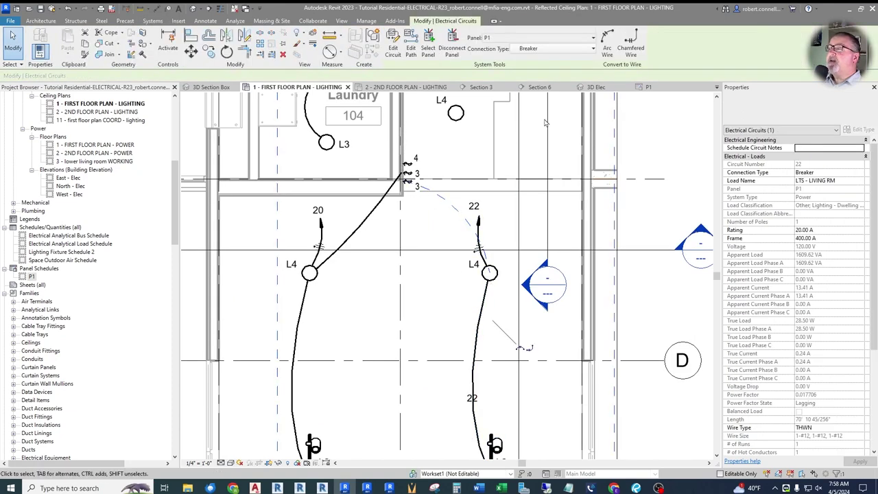
{"action": "left_click", "coordinate": [607, 50]}
{"action": "scroll", "coordinate": [418, 168], "scroll_direction": "up", "scroll_amount": 5}
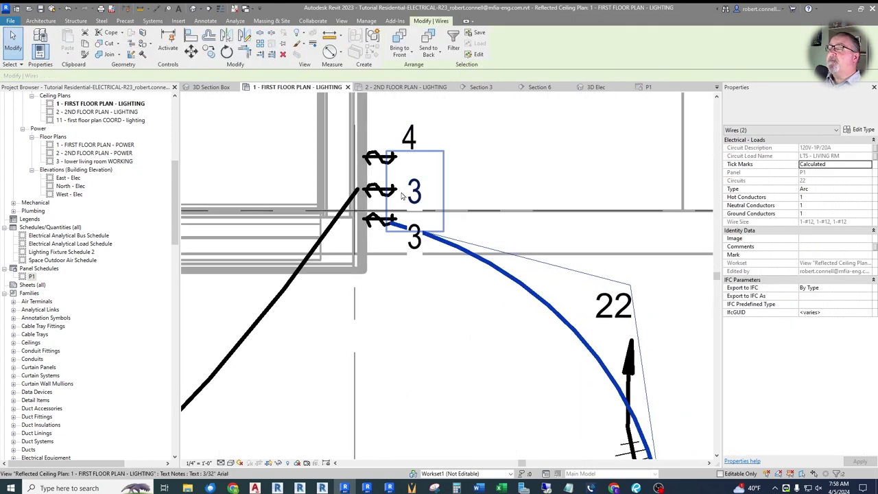
{"action": "key", "text": "Escape"}
Step: Move the lower 3 text note below the home-run ticks
{"action": "left_click_drag", "start_coordinate": [397, 254], "coordinate": [395, 252]}
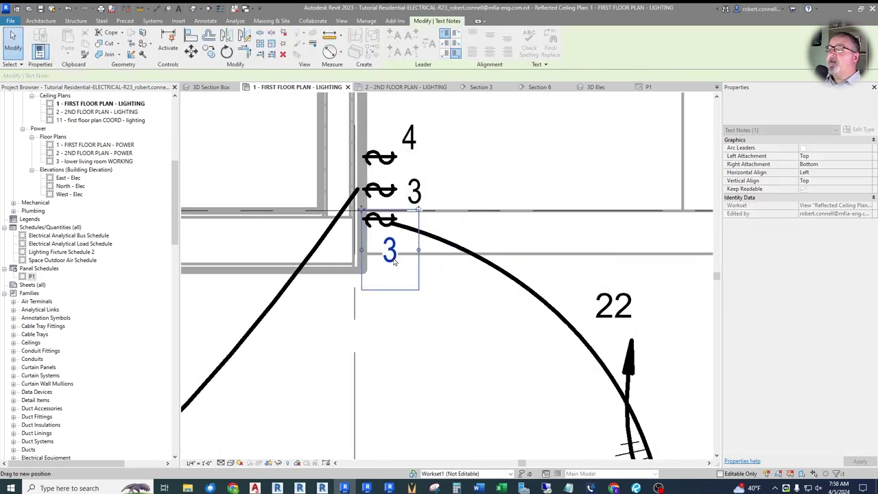
{"action": "scroll", "coordinate": [411, 179], "scroll_direction": "down", "scroll_amount": 3}
{"action": "key", "text": "Escape"}
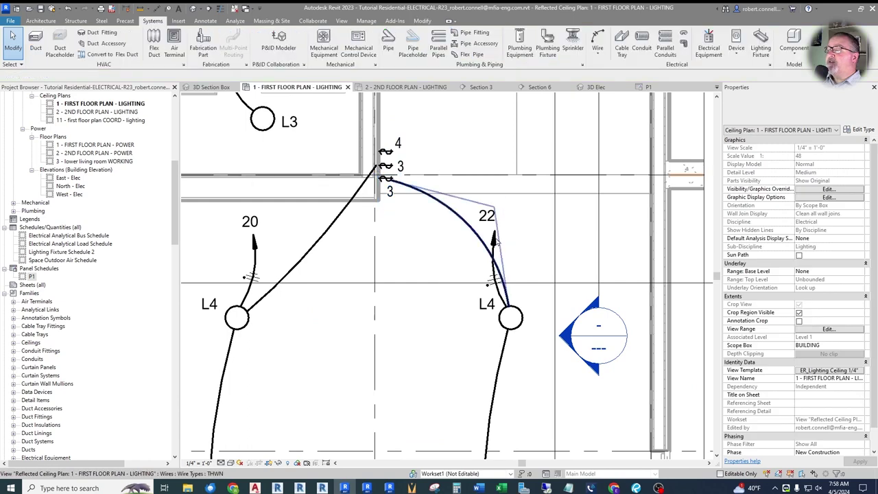
{"action": "scroll", "coordinate": [492, 237], "scroll_direction": "up", "scroll_amount": 2}
Step: Reshape the circuit 22 wire's home-run end and move the 22 tag beside its arrow
{"action": "left_click", "coordinate": [494, 253]}
{"action": "left_click_drag", "start_coordinate": [494, 253], "coordinate": [420, 262]}
{"action": "left_click_drag", "start_coordinate": [420, 216], "coordinate": [404, 235]}
{"action": "key", "text": "Escape"}
{"action": "scroll", "coordinate": [444, 187], "scroll_direction": "down", "scroll_amount": 4}
{"action": "scroll", "coordinate": [444, 186], "scroll_direction": "down", "scroll_amount": 3}
{"action": "scroll", "coordinate": [424, 281], "scroll_direction": "up", "scroll_amount": 6}
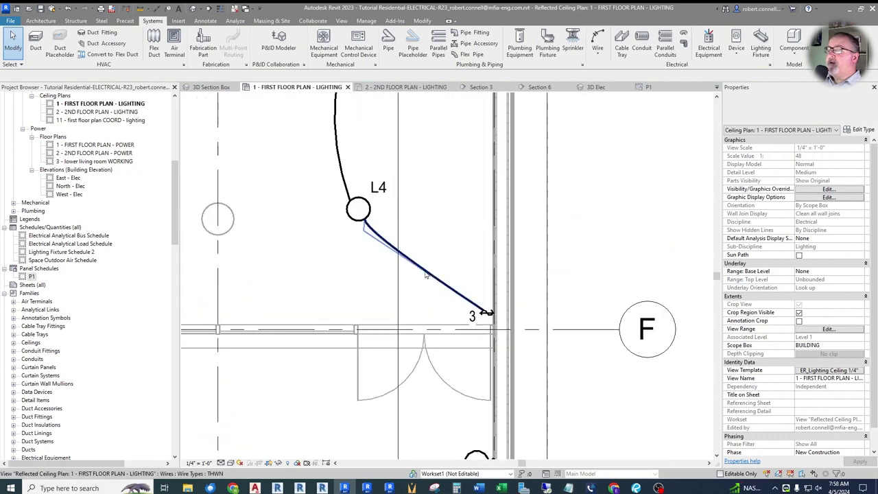
Step: Flatten the L4 wire running to grid F into a shallower arc
{"action": "left_click", "coordinate": [420, 265]}
{"action": "left_click_drag", "start_coordinate": [366, 234], "coordinate": [398, 276]}
{"action": "key", "text": "Escape"}
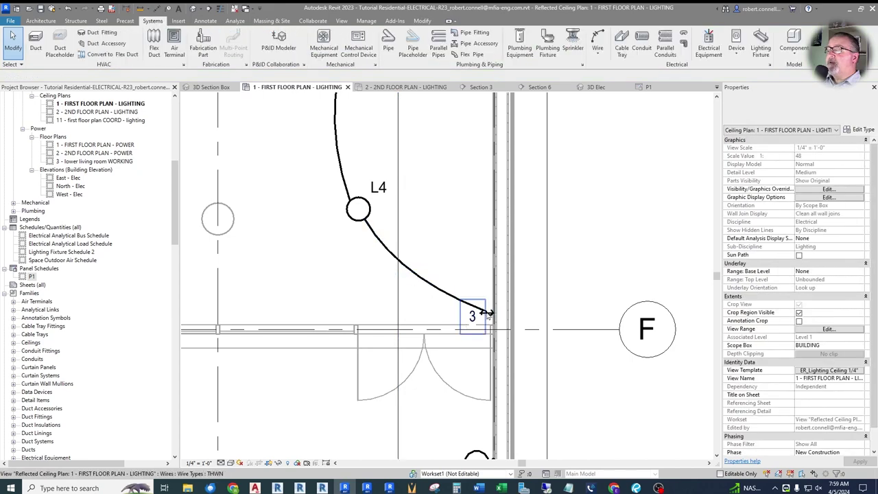
{"action": "scroll", "coordinate": [522, 316], "scroll_direction": "down", "scroll_amount": 2}
{"action": "scroll", "coordinate": [353, 294], "scroll_direction": "down", "scroll_amount": 5}
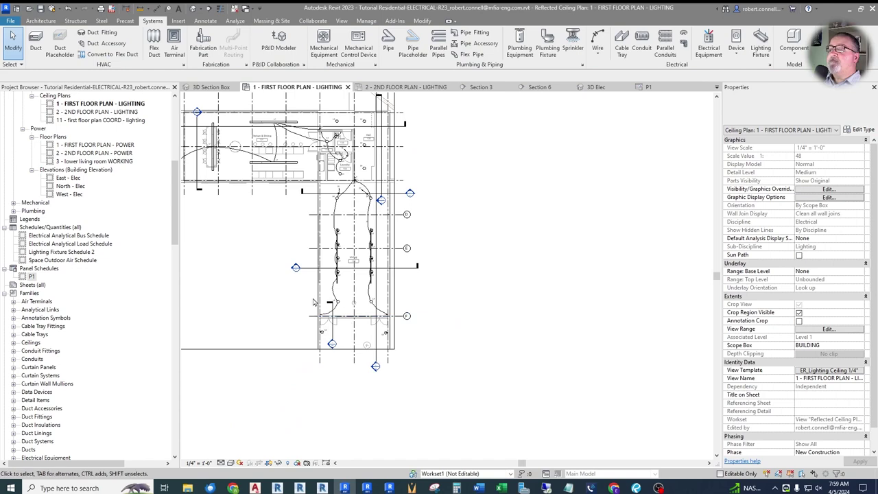
Step: Add both doorway L6 wall lamps to circuit 20, bringing it to 1619.74 VA
{"action": "scroll", "coordinate": [350, 322], "scroll_direction": "up", "scroll_amount": 2}
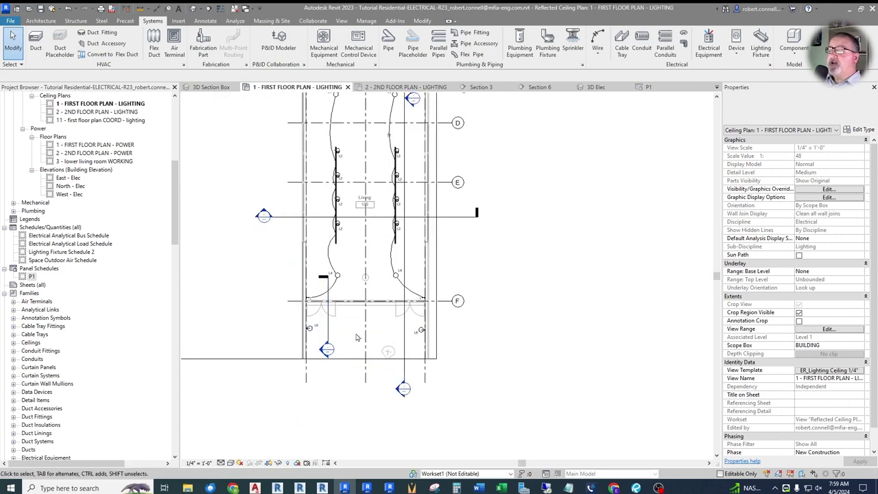
{"action": "scroll", "coordinate": [384, 341], "scroll_direction": "up", "scroll_amount": 1}
{"action": "scroll", "coordinate": [375, 346], "scroll_direction": "up", "scroll_amount": 1}
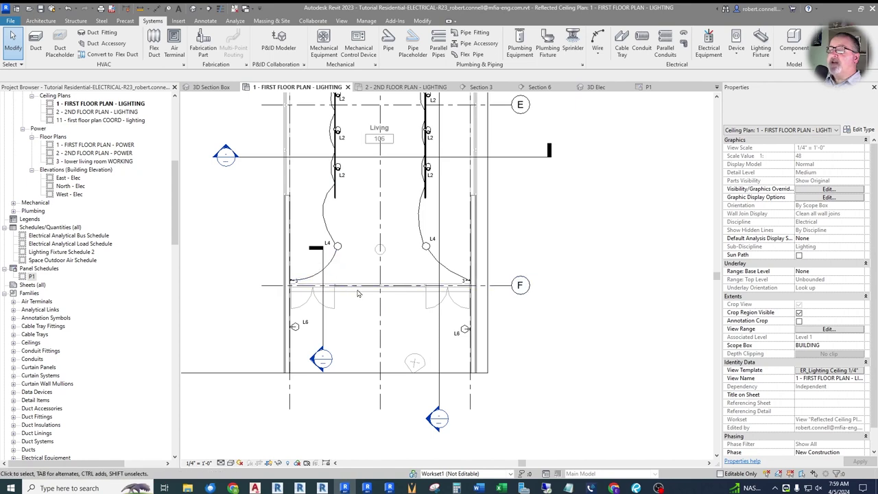
{"action": "key", "text": "Tab"}
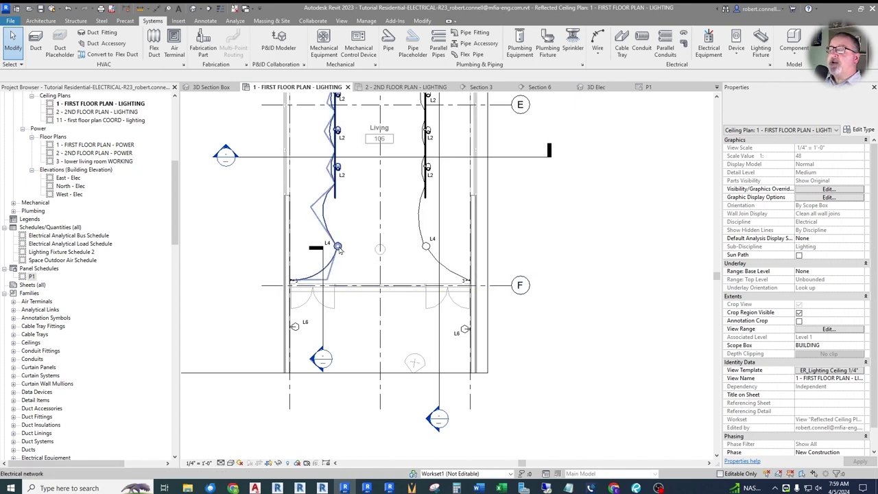
{"action": "left_click", "coordinate": [338, 250]}
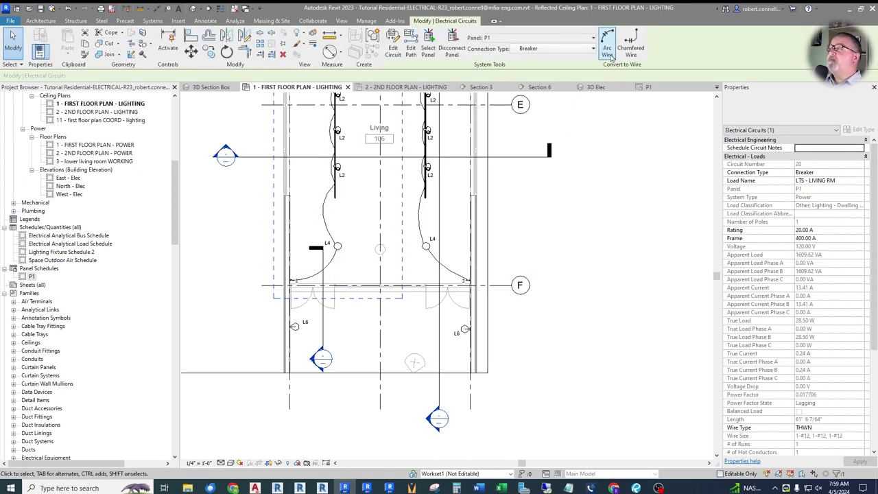
{"action": "left_click", "coordinate": [397, 50]}
{"action": "scroll", "coordinate": [321, 326], "scroll_direction": "up", "scroll_amount": 1}
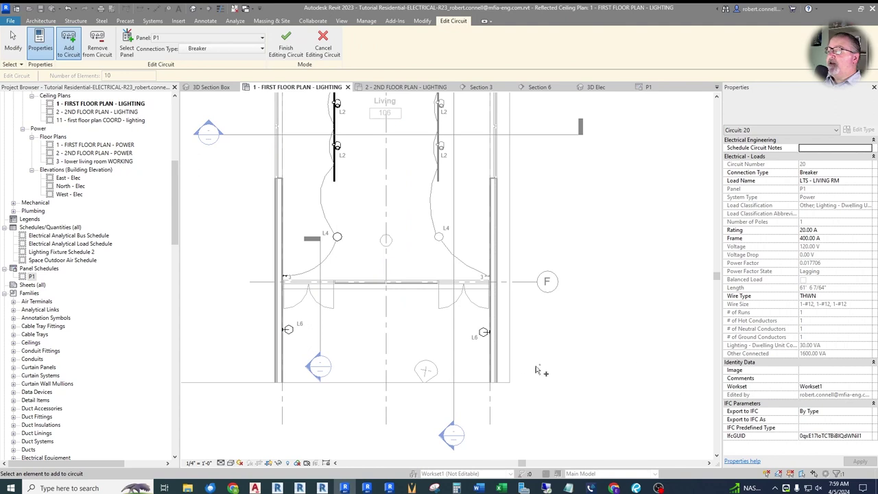
{"action": "scroll", "coordinate": [377, 335], "scroll_direction": "down", "scroll_amount": 1}
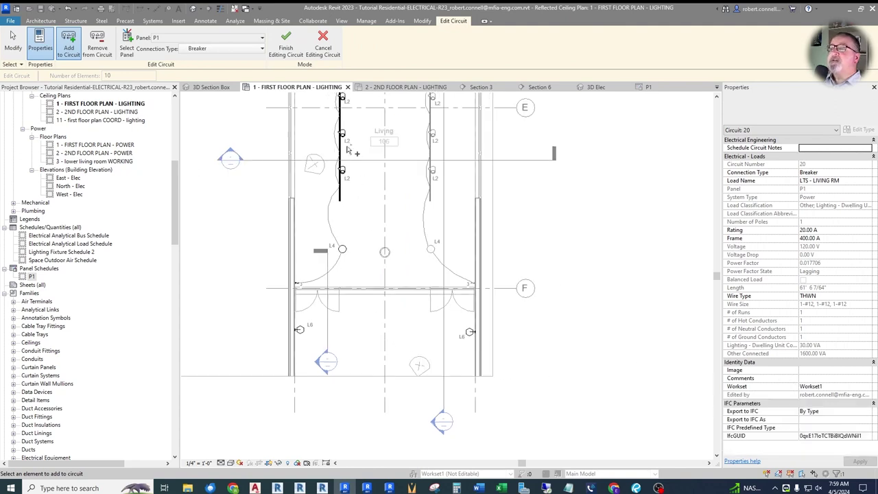
{"action": "left_click", "coordinate": [287, 48]}
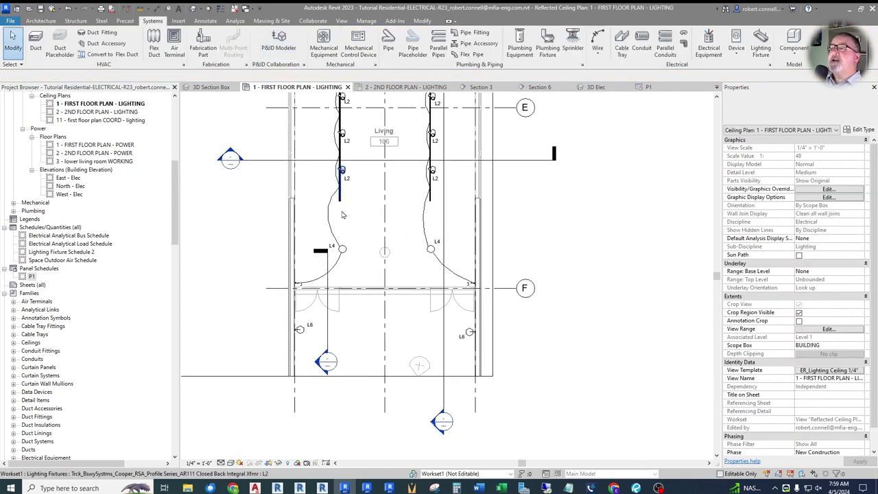
Step: Draw arc wires for circuit 20 out to the L6 lamps
{"action": "key", "text": "Tab"}
{"action": "left_click", "coordinate": [300, 330]}
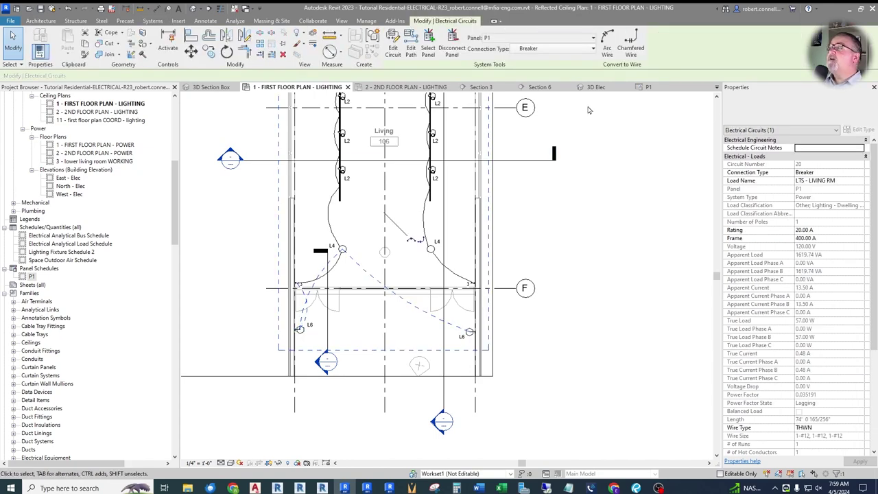
{"action": "left_click", "coordinate": [607, 43]}
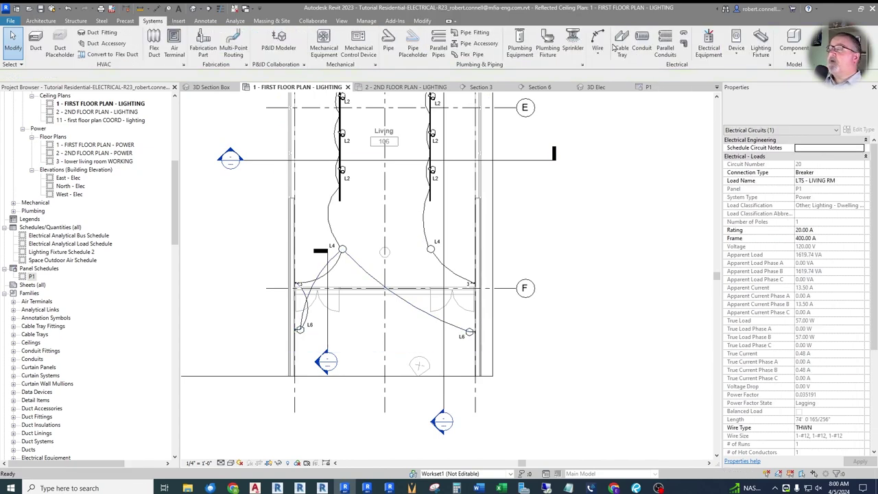
Step: Reattach the wire end from the 3 text note onto fixture L4
{"action": "scroll", "coordinate": [293, 304], "scroll_direction": "up", "scroll_amount": 2}
{"action": "scroll", "coordinate": [294, 304], "scroll_direction": "up", "scroll_amount": 3}
{"action": "key", "text": "Escape"}
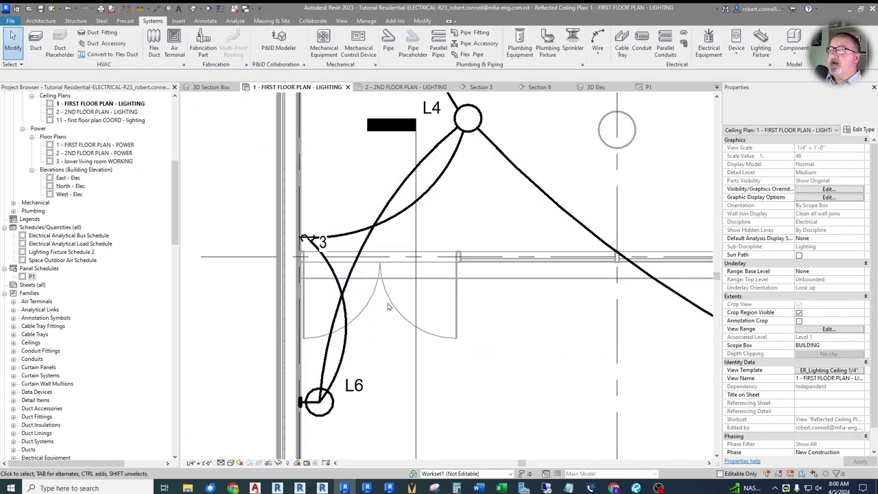
{"action": "left_click", "coordinate": [347, 346]}
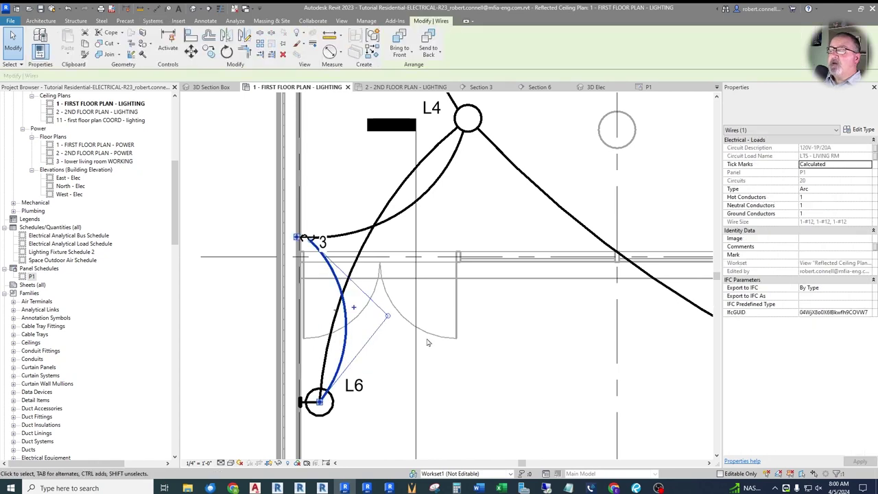
{"action": "key", "text": "Escape"}
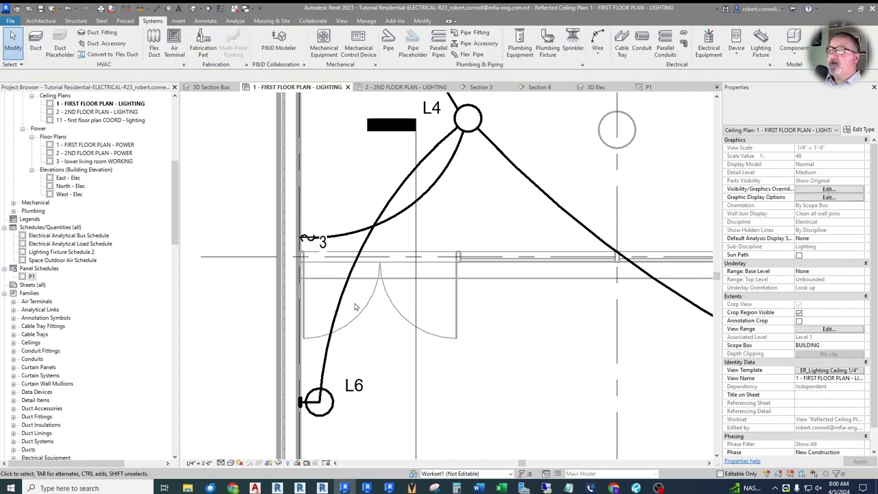
{"action": "left_click", "coordinate": [347, 277]}
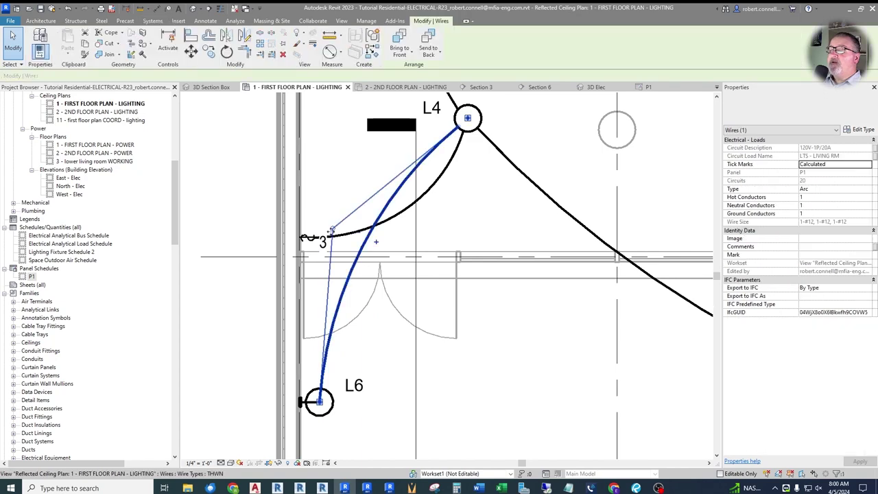
{"action": "left_click_drag", "start_coordinate": [331, 233], "coordinate": [467, 134]}
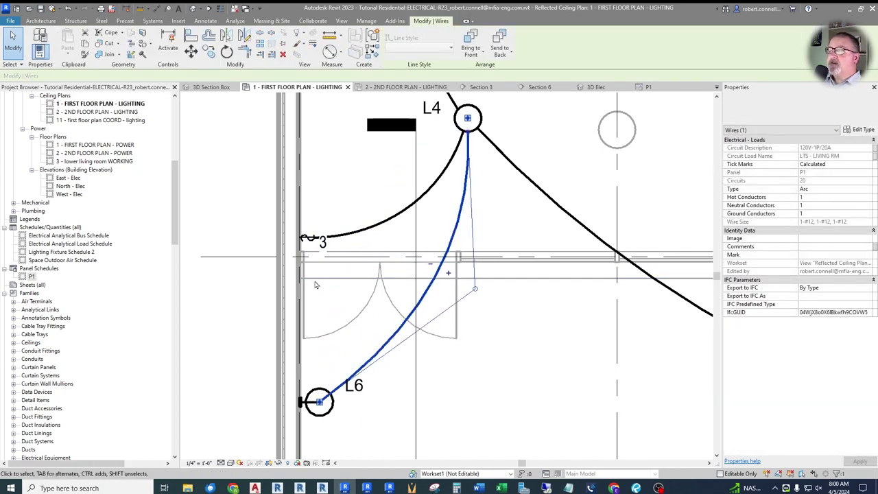
{"action": "scroll", "coordinate": [301, 281], "scroll_direction": "down", "scroll_amount": 3}
{"action": "key", "text": "Escape"}
Step: Move the L6 fixture tag below its fixture
{"action": "left_click", "coordinate": [329, 334]}
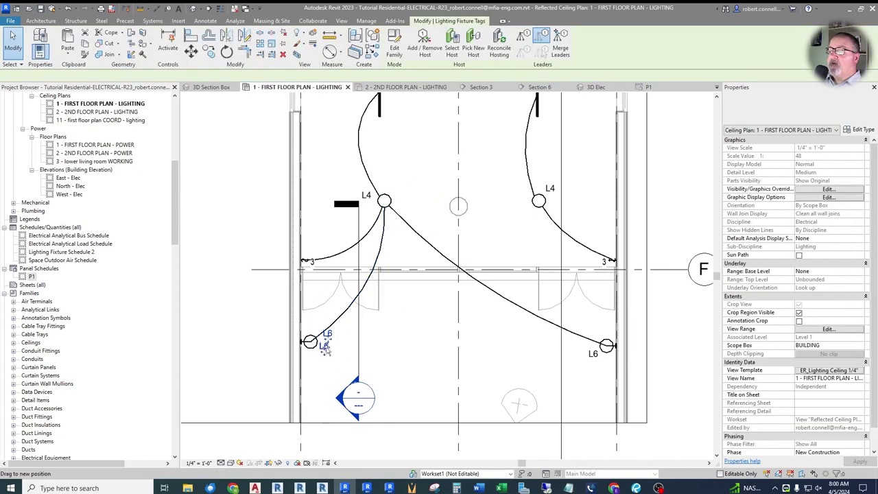
{"action": "left_click_drag", "start_coordinate": [330, 335], "coordinate": [325, 354]}
{"action": "key", "text": "Escape"}
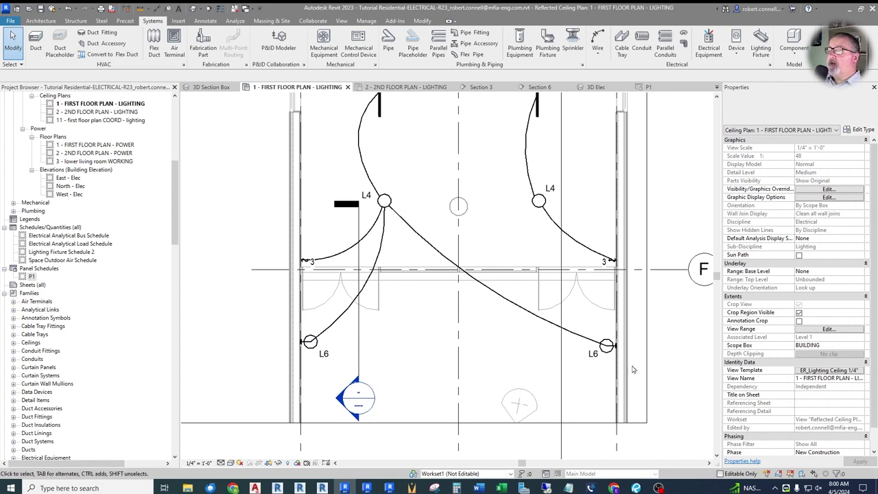
Step: Reconnect the arc wire's L4 end to the left L6 lamp
{"action": "left_click", "coordinate": [389, 215]}
{"action": "left_click_drag", "start_coordinate": [387, 208], "coordinate": [317, 343]}
{"action": "scroll", "coordinate": [622, 355], "scroll_direction": "up", "scroll_amount": 3}
{"action": "scroll", "coordinate": [588, 341], "scroll_direction": "up", "scroll_amount": 6}
{"action": "key", "text": "Escape"}
Step: Turn on Thin Lines and reselect the wire near the L6 lamp to adjust its end
{"action": "left_click", "coordinate": [491, 244]}
{"action": "scroll", "coordinate": [546, 272], "scroll_direction": "up", "scroll_amount": 2}
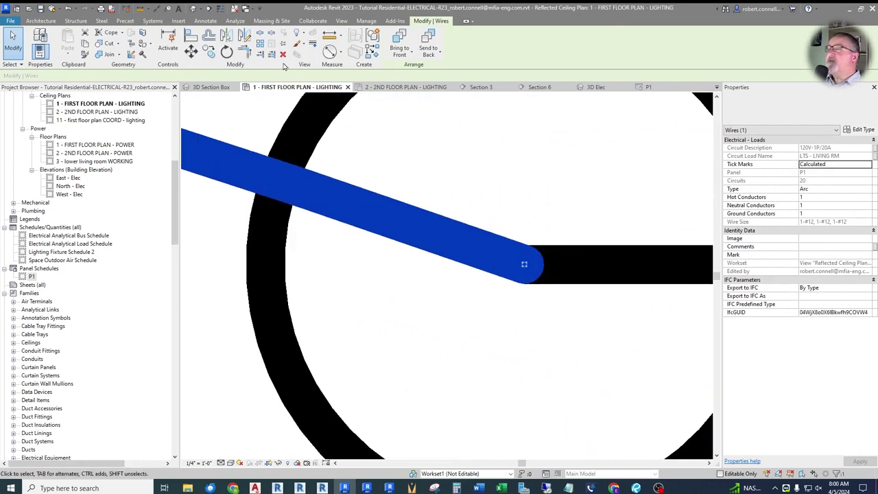
{"action": "left_click", "coordinate": [219, 9]}
{"action": "key", "text": "Escape"}
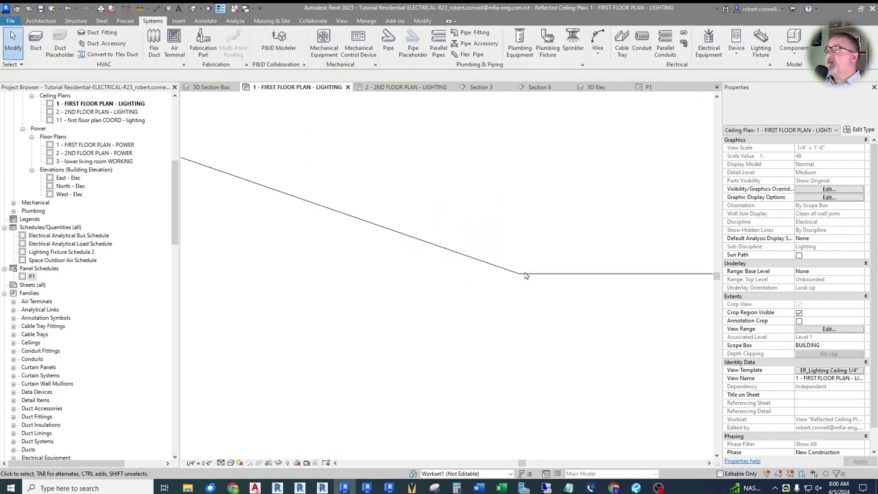
{"action": "left_click", "coordinate": [448, 254]}
{"action": "middle_click_drag", "start_coordinate": [525, 290], "coordinate": [454, 235]}
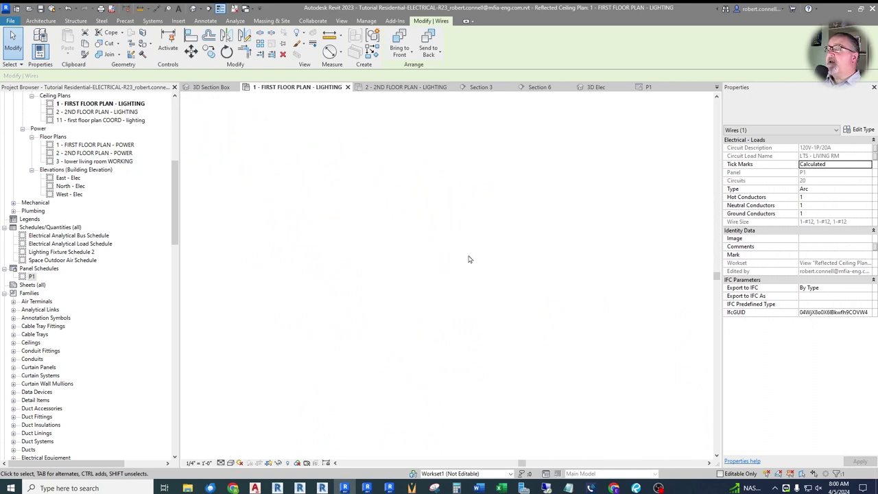
Step: Reshape the L6-to-L6 arc wire's curve at the right L6 wall lamp
{"action": "key", "text": "Escape"}
{"action": "scroll", "coordinate": [460, 264], "scroll_direction": "down", "scroll_amount": 5}
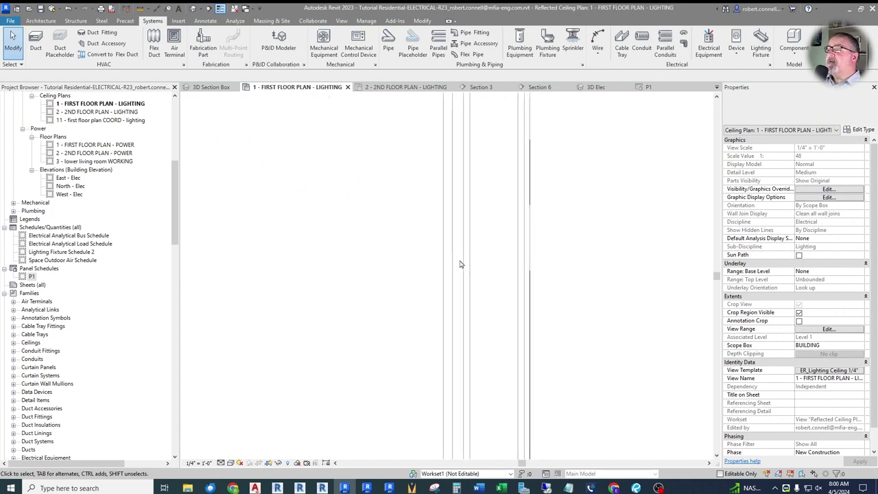
{"action": "scroll", "coordinate": [491, 216], "scroll_direction": "down", "scroll_amount": 5}
{"action": "scroll", "coordinate": [540, 291], "scroll_direction": "up", "scroll_amount": 6}
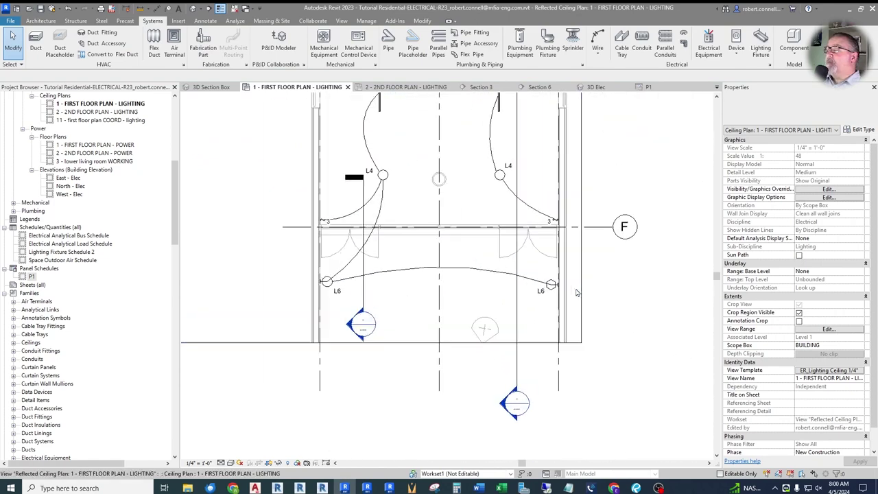
{"action": "scroll", "coordinate": [540, 291], "scroll_direction": "up", "scroll_amount": 5}
{"action": "left_click", "coordinate": [449, 270]}
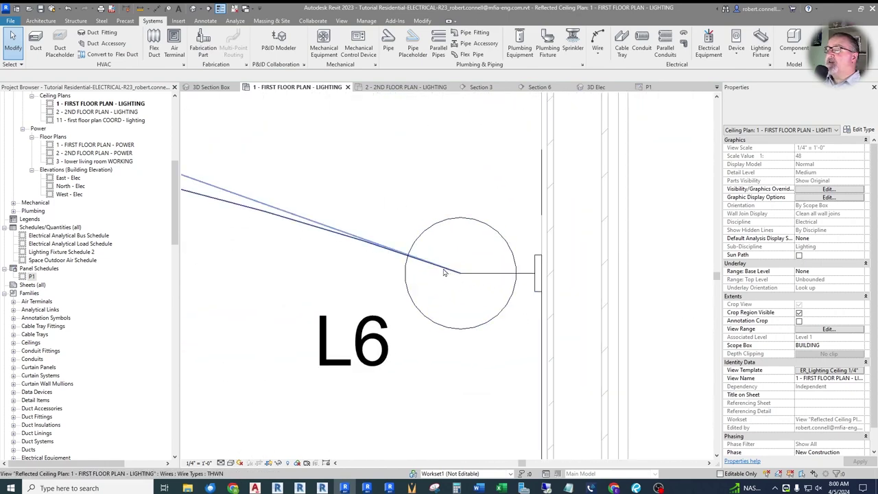
{"action": "scroll", "coordinate": [613, 274], "scroll_direction": "down", "scroll_amount": 5}
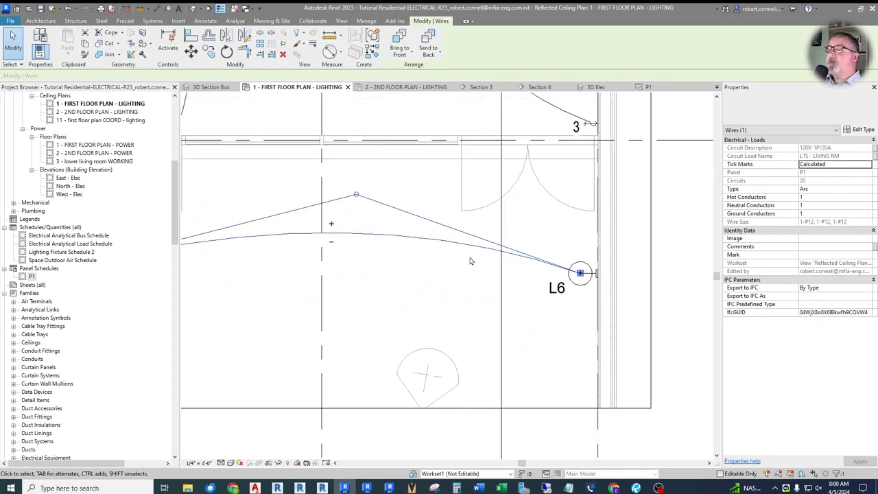
{"action": "left_click_drag", "start_coordinate": [356, 197], "coordinate": [672, 380]}
{"action": "scroll", "coordinate": [591, 282], "scroll_direction": "up", "scroll_amount": 5}
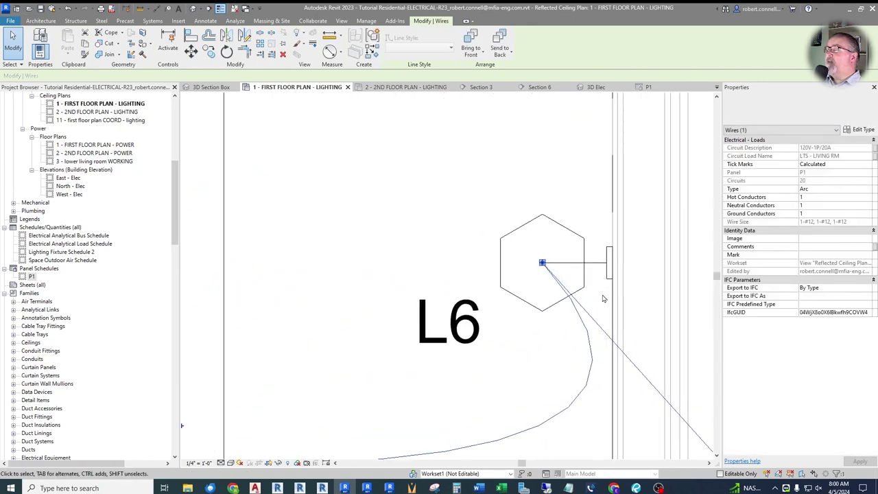
{"action": "scroll", "coordinate": [571, 306], "scroll_direction": "up", "scroll_amount": 3}
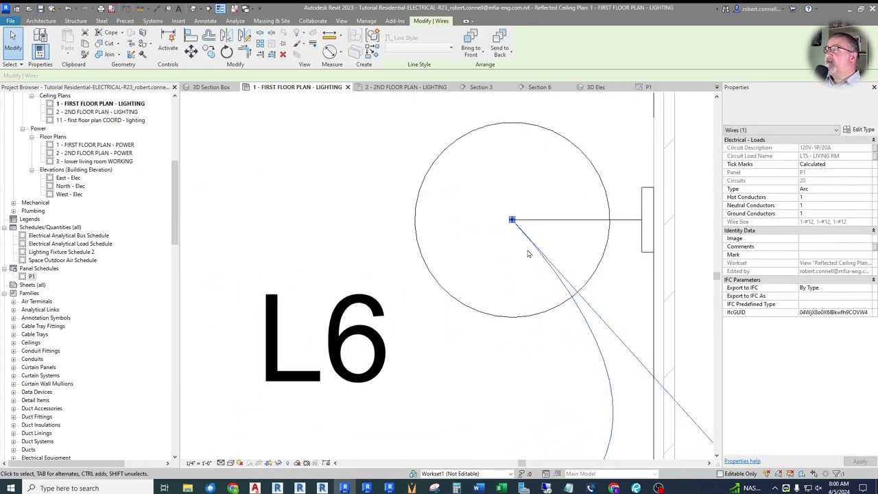
{"action": "scroll", "coordinate": [528, 251], "scroll_direction": "down", "scroll_amount": 6}
{"action": "scroll", "coordinate": [485, 240], "scroll_direction": "down", "scroll_amount": 3}
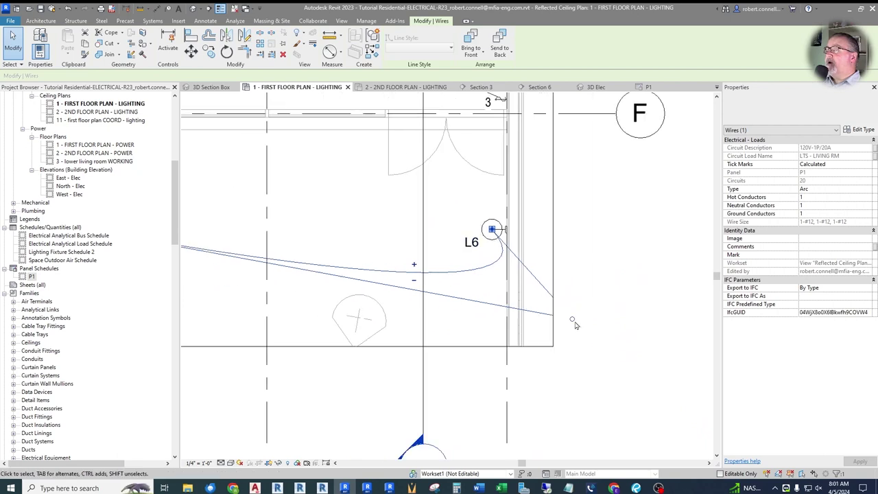
{"action": "left_click", "coordinate": [647, 314]}
Step: Attach the wire end onto the L6 fixture's connector
{"action": "left_click", "coordinate": [518, 248]}
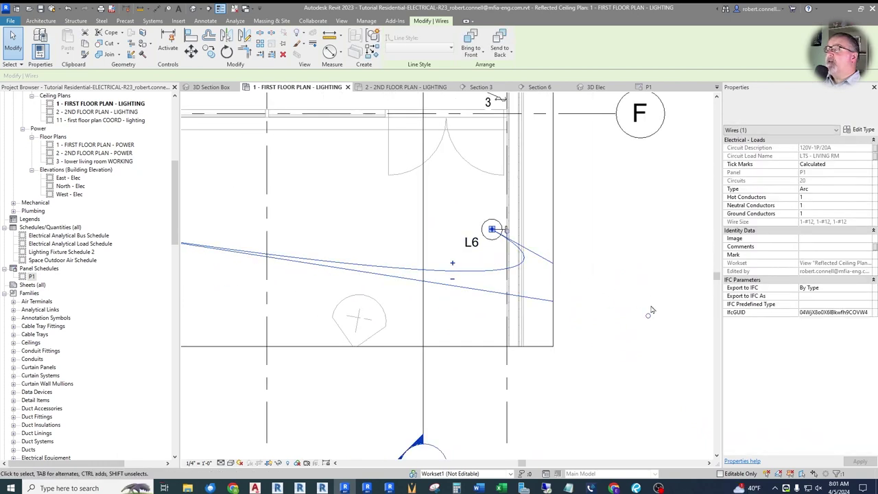
{"action": "scroll", "coordinate": [507, 232], "scroll_direction": "up", "scroll_amount": 4}
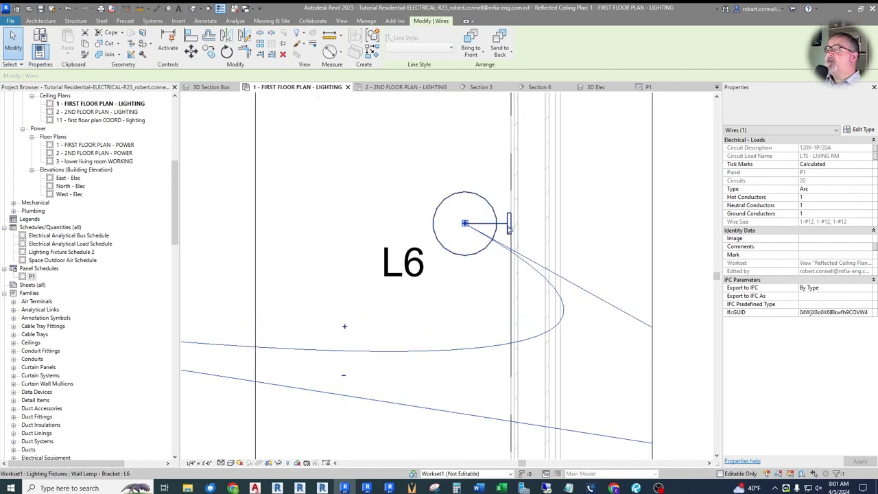
{"action": "left_click_drag", "start_coordinate": [510, 232], "coordinate": [459, 230]}
{"action": "scroll", "coordinate": [507, 302], "scroll_direction": "down", "scroll_amount": 5}
{"action": "scroll", "coordinate": [506, 301], "scroll_direction": "down", "scroll_amount": 2}
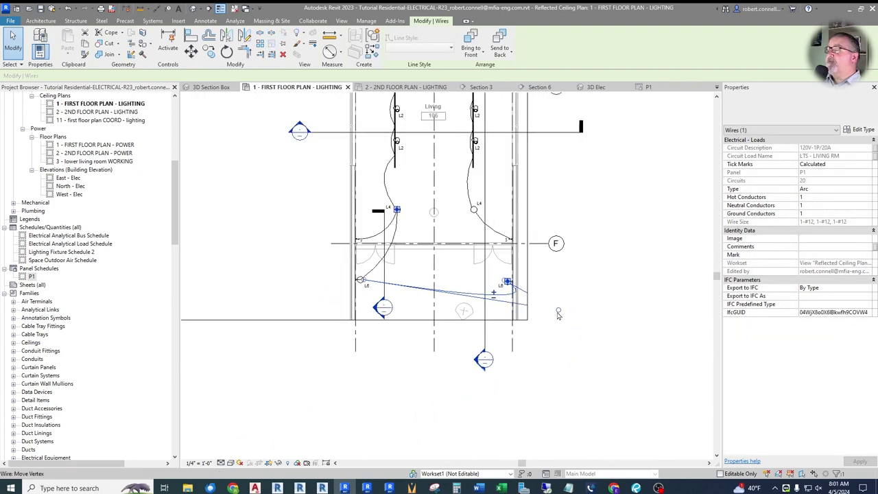
{"action": "left_click", "coordinate": [384, 278]}
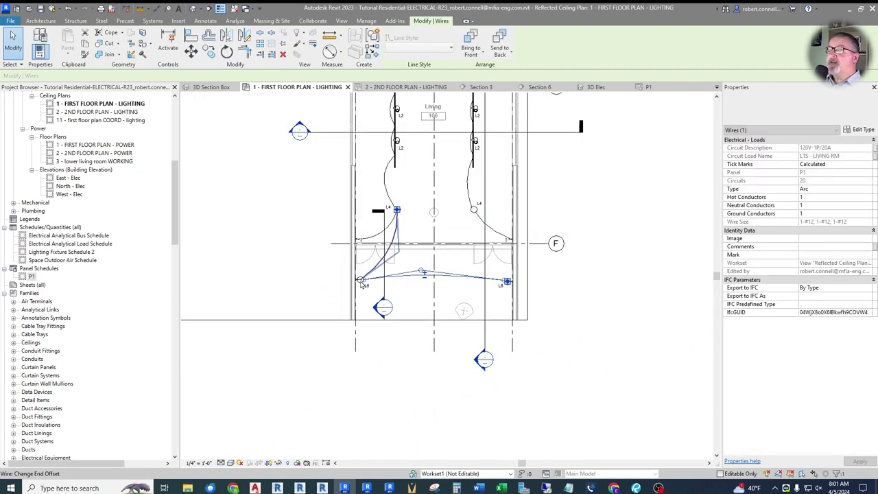
{"action": "scroll", "coordinate": [358, 284], "scroll_direction": "up", "scroll_amount": 4}
{"action": "left_click_drag", "start_coordinate": [374, 278], "coordinate": [450, 284]}
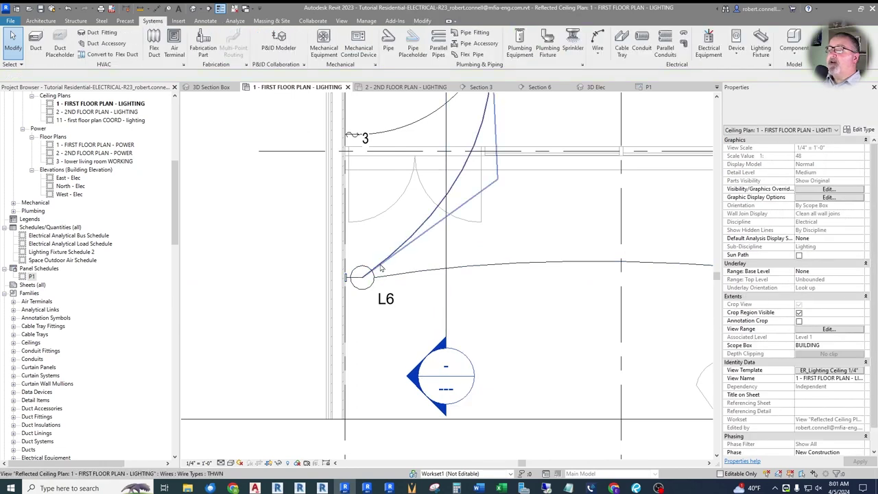
{"action": "left_click", "coordinate": [382, 267]}
Step: Reattach the wire end to the left L6 lamp and pull its curve up to remove the loop
{"action": "scroll", "coordinate": [453, 248], "scroll_direction": "down", "scroll_amount": 2}
{"action": "left_click_drag", "start_coordinate": [487, 198], "coordinate": [277, 306]}
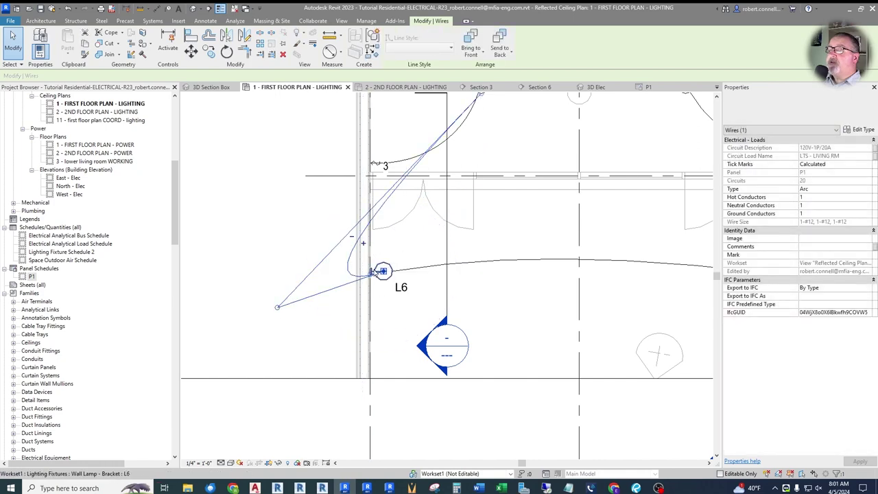
{"action": "scroll", "coordinate": [371, 276], "scroll_direction": "up", "scroll_amount": 4}
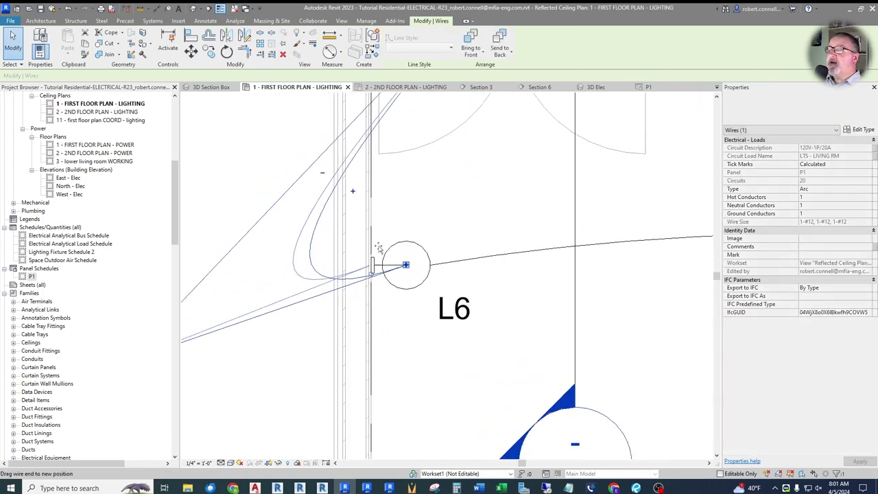
{"action": "scroll", "coordinate": [371, 290], "scroll_direction": "down", "scroll_amount": 3}
{"action": "left_click_drag", "start_coordinate": [273, 307], "coordinate": [470, 245]}
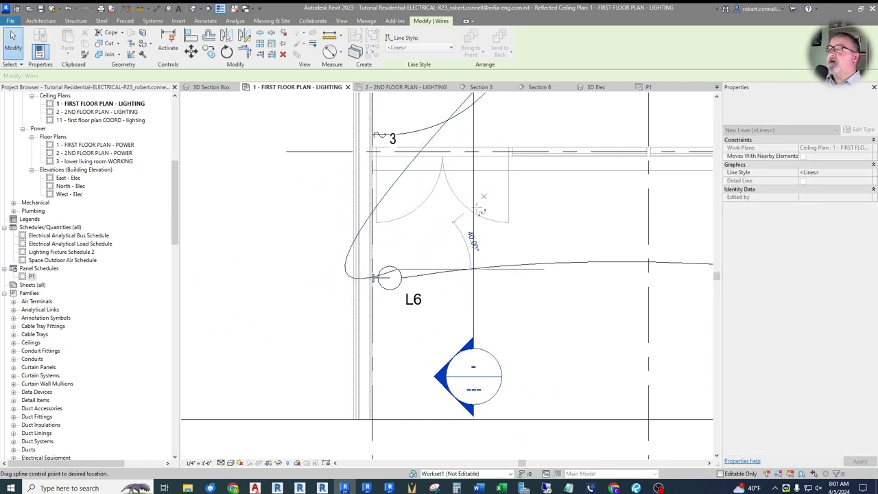
{"action": "scroll", "coordinate": [425, 279], "scroll_direction": "down", "scroll_amount": 3}
{"action": "scroll", "coordinate": [473, 138], "scroll_direction": "up", "scroll_amount": 5}
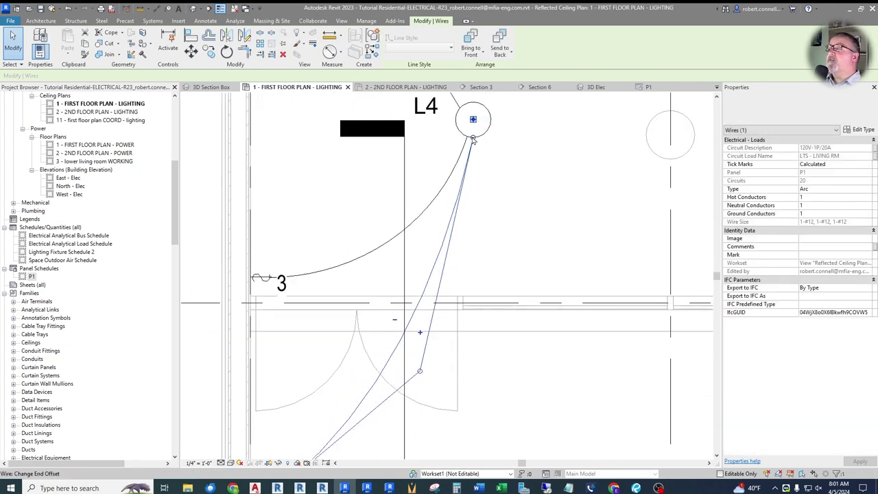
Step: Select the L4 light fixture and the 3 text note to check them, then deselect
{"action": "left_click", "coordinate": [472, 122]}
{"action": "scroll", "coordinate": [324, 206], "scroll_direction": "down", "scroll_amount": 4}
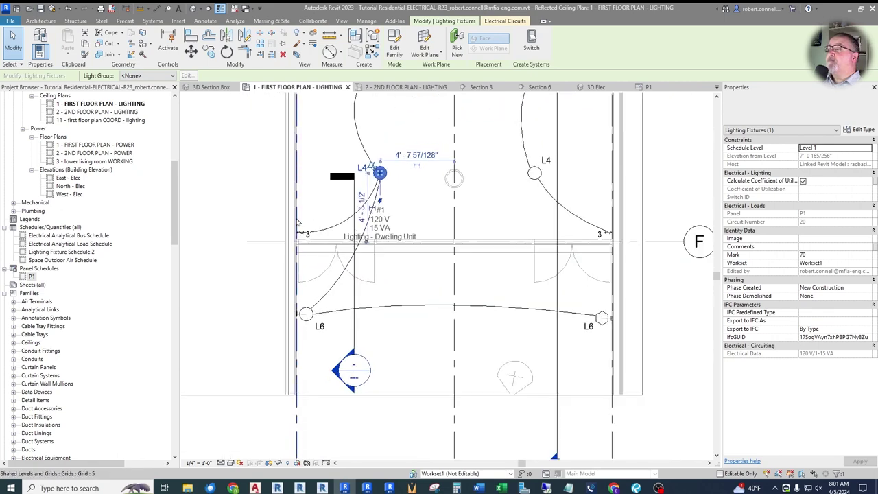
{"action": "key", "text": "Escape"}
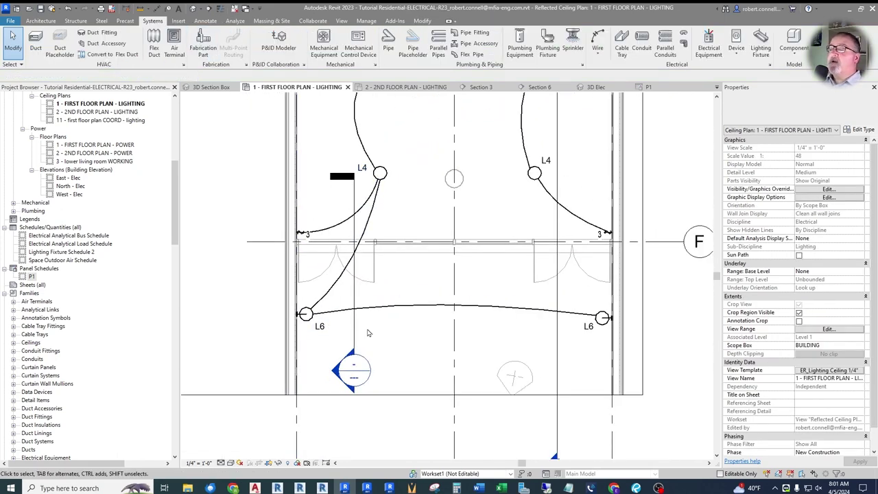
{"action": "scroll", "coordinate": [309, 206], "scroll_direction": "up", "scroll_amount": 3}
{"action": "left_click", "coordinate": [293, 255]}
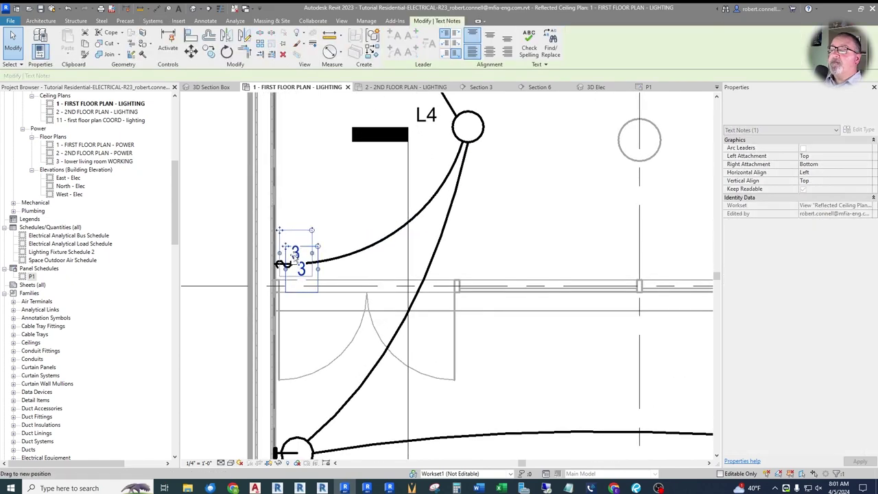
{"action": "key", "text": "Escape"}
{"action": "scroll", "coordinate": [386, 291], "scroll_direction": "down", "scroll_amount": 5}
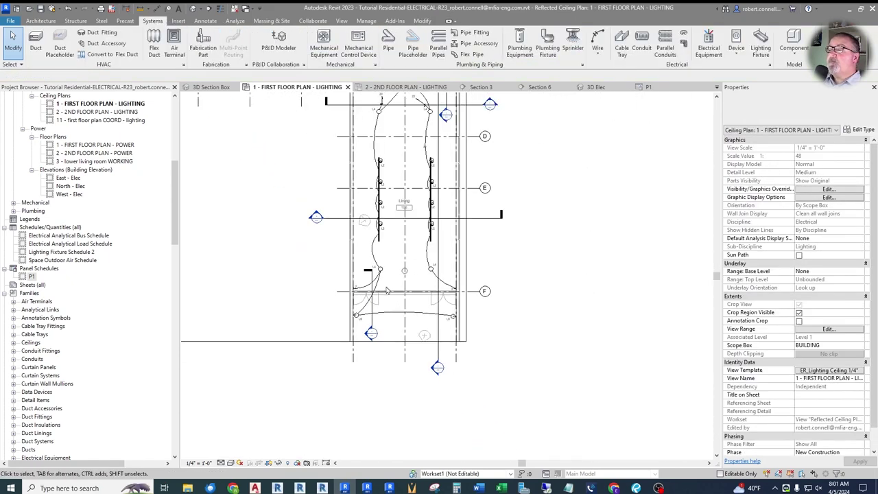
Step: Create a power circuit for the hall L4 ceiling light
{"action": "middle_click_drag", "start_coordinate": [404, 172], "coordinate": [420, 330]}
{"action": "scroll", "coordinate": [461, 151], "scroll_direction": "up", "scroll_amount": 2}
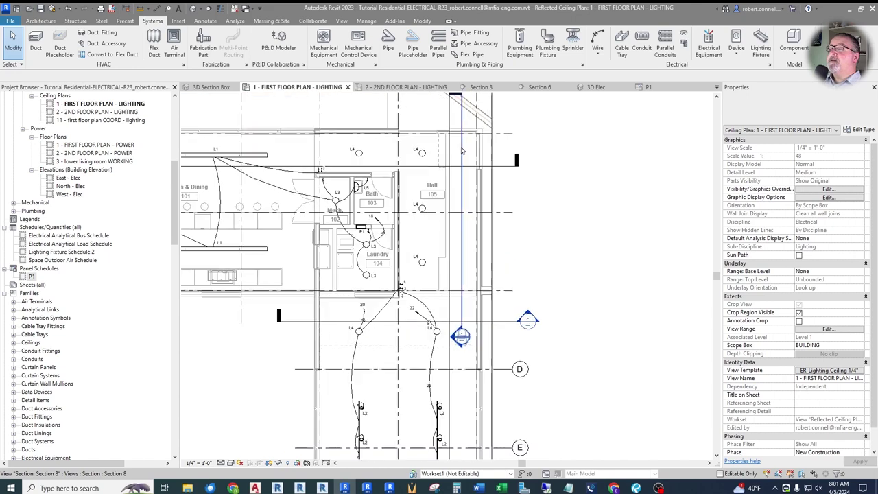
{"action": "scroll", "coordinate": [418, 171], "scroll_direction": "up", "scroll_amount": 2}
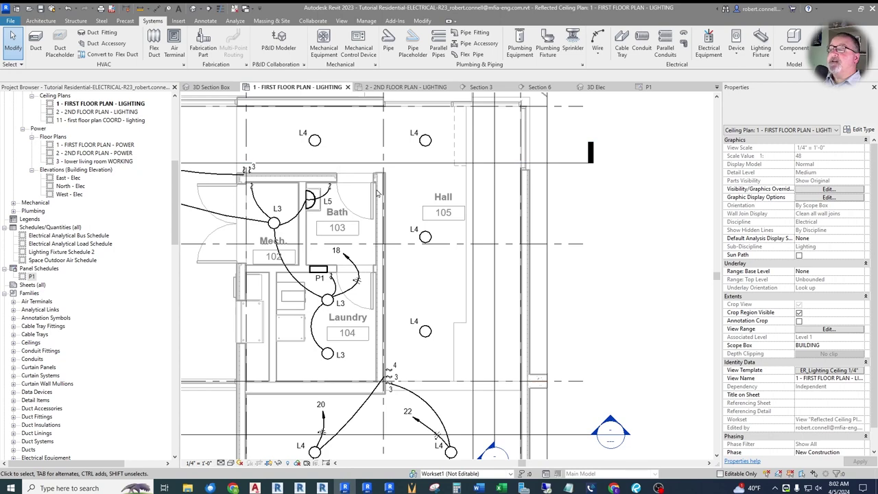
{"action": "left_click", "coordinate": [315, 140]}
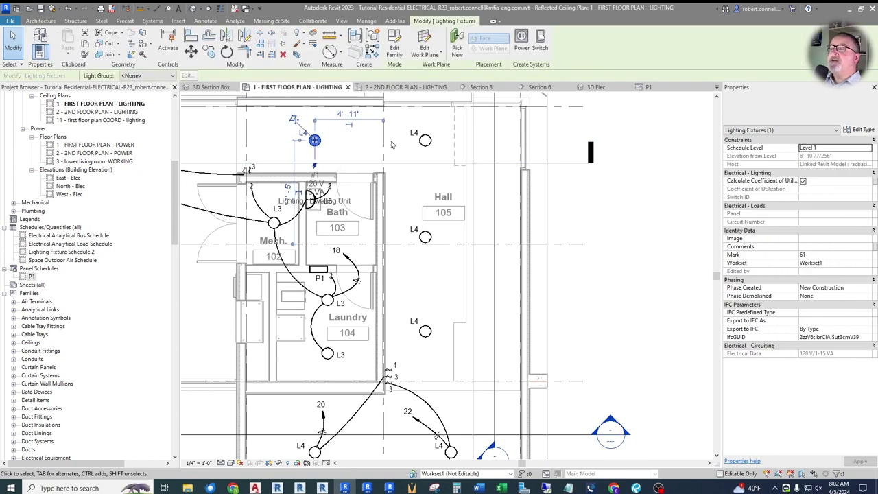
{"action": "left_click", "coordinate": [524, 45]}
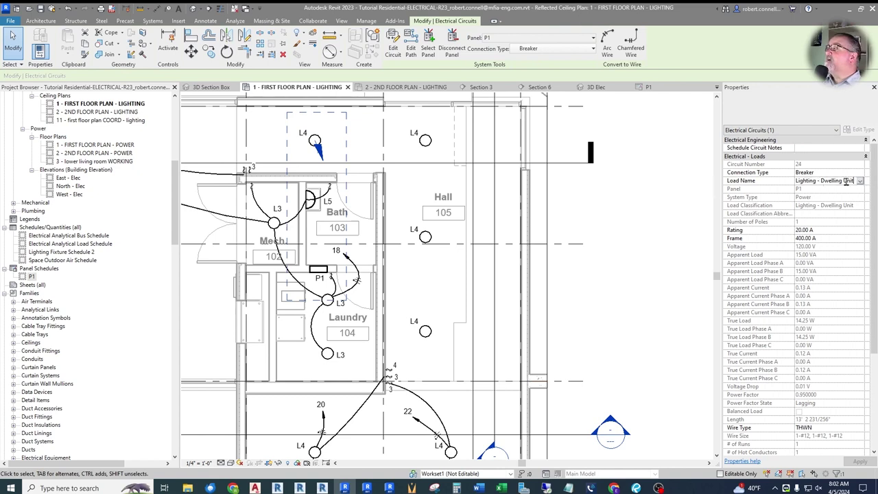
Step: Set circuit 24's load name to LTS - ENTRY HALL and apply it
{"action": "left_click", "coordinate": [860, 181]}
{"action": "left_click", "coordinate": [844, 194]}
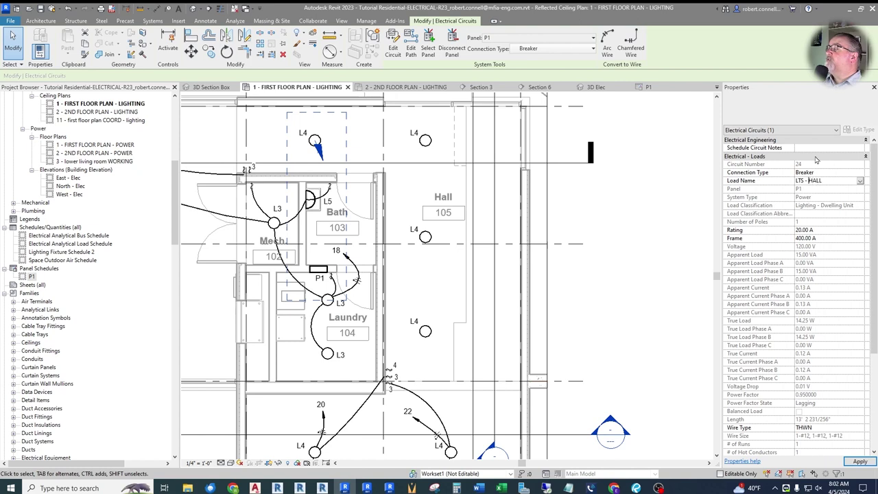
{"action": "type", "text": "ENTRY"}
{"action": "key", "text": "Return"}
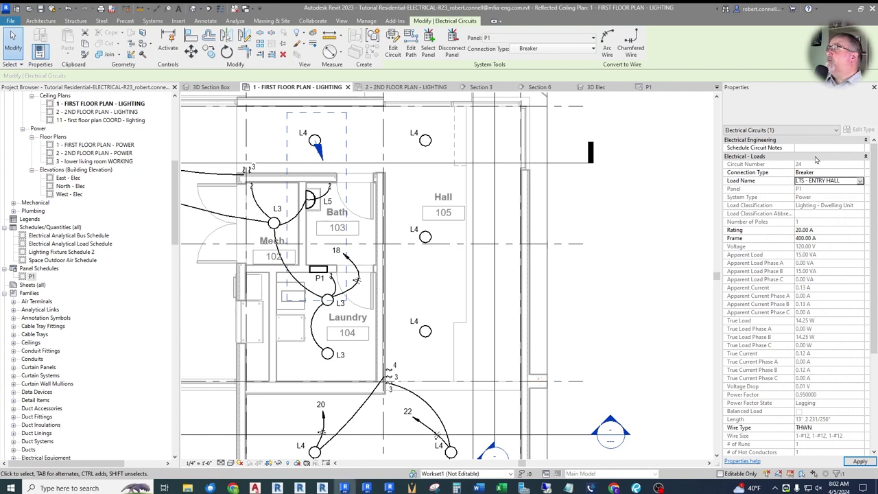
{"action": "left_click", "coordinate": [859, 462]}
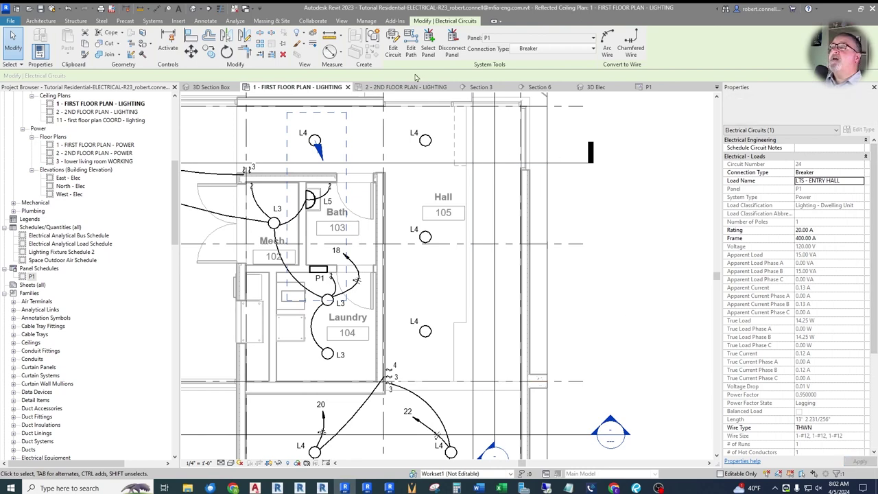
Step: Add two more hall L4 lights to circuit 24 and finish editing
{"action": "left_click", "coordinate": [393, 48]}
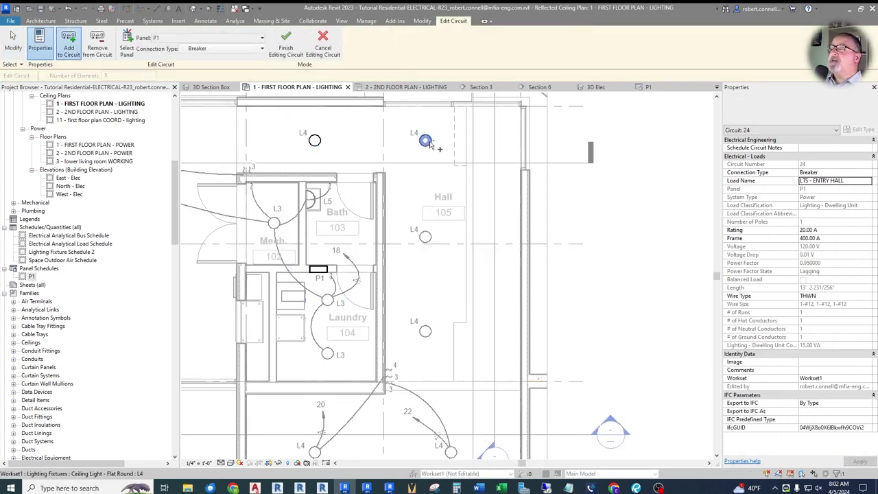
{"action": "left_click", "coordinate": [425, 330]}
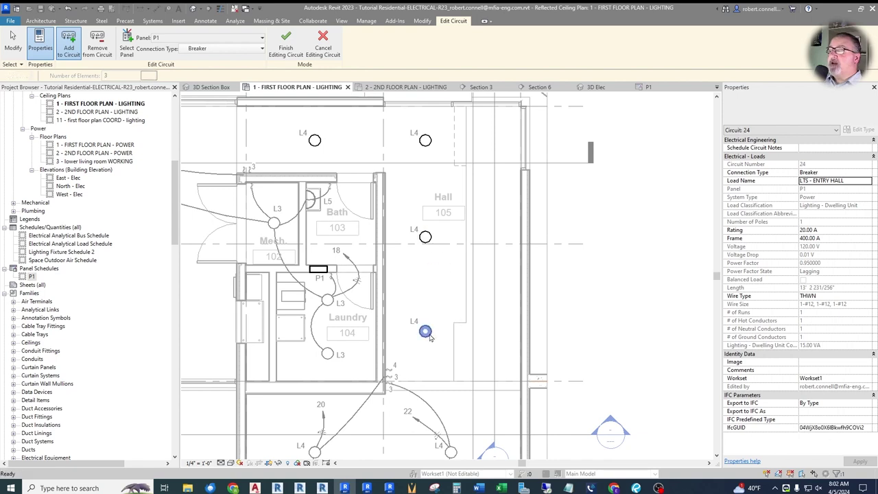
{"action": "left_click", "coordinate": [252, 175]}
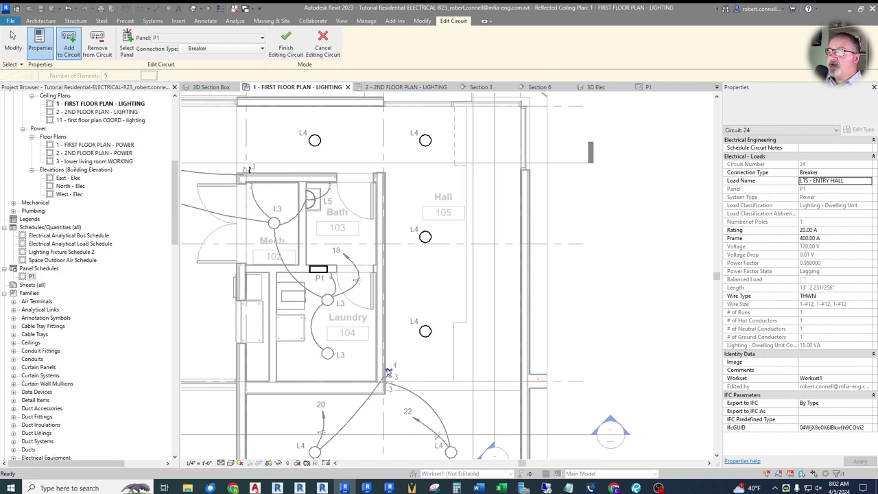
{"action": "left_click", "coordinate": [286, 47]}
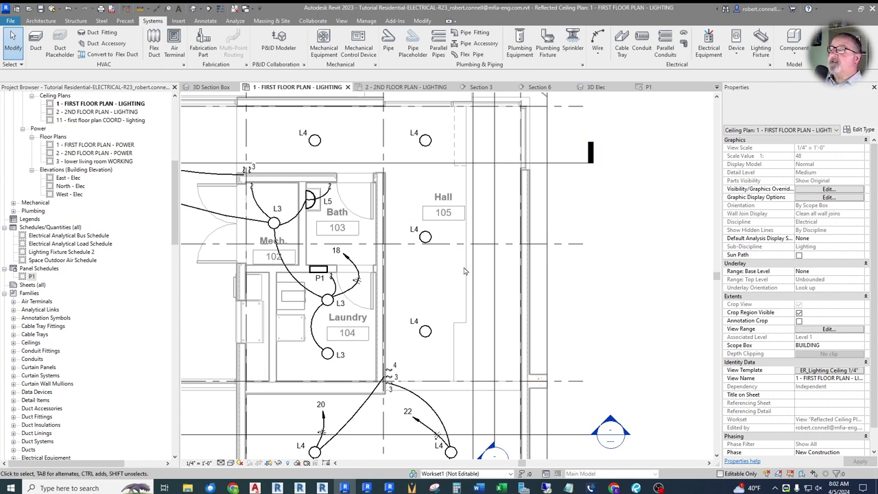
Step: Compare the second- and first-floor lighting plans, ending on the first floor
{"action": "left_click", "coordinate": [405, 87]}
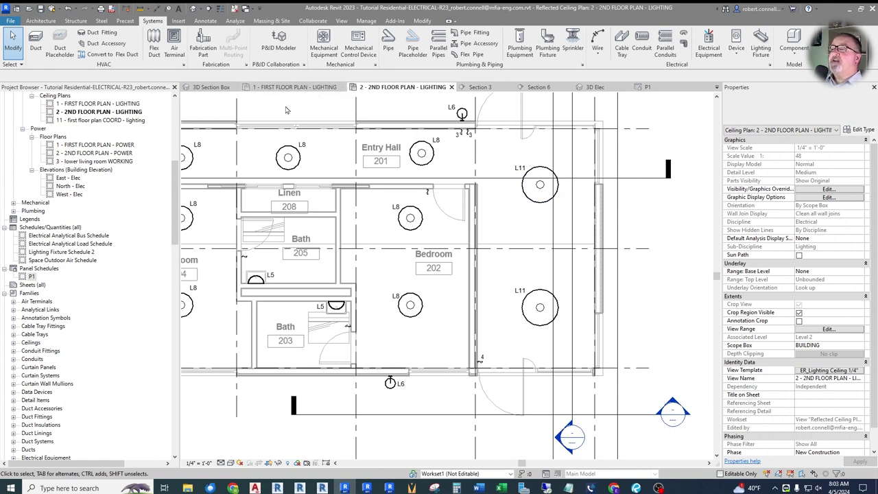
{"action": "left_click", "coordinate": [295, 87]}
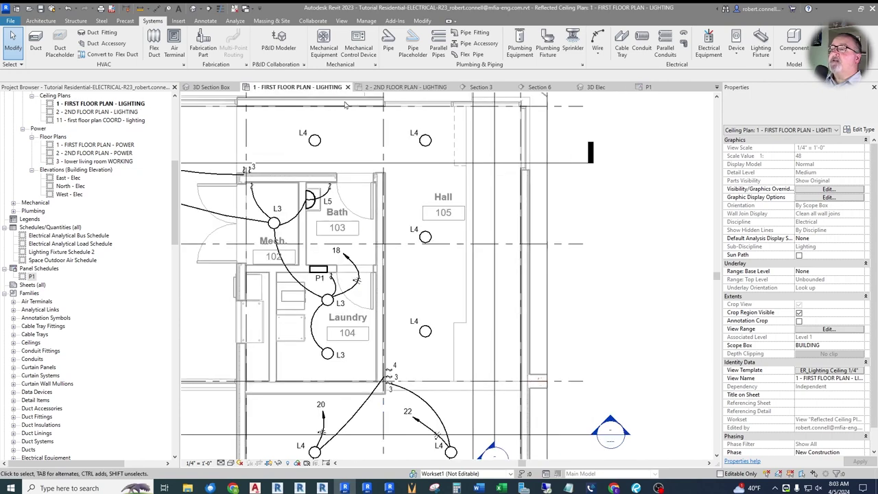
{"action": "left_click", "coordinate": [393, 89]}
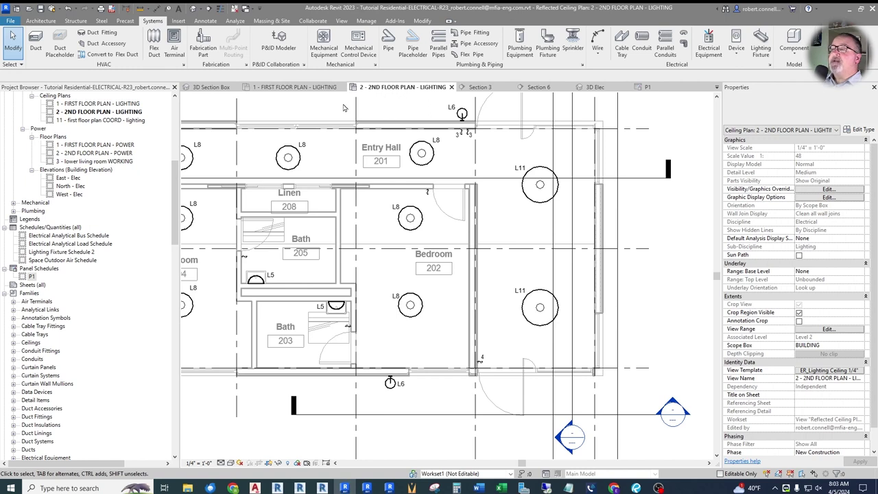
{"action": "left_click", "coordinate": [296, 87]}
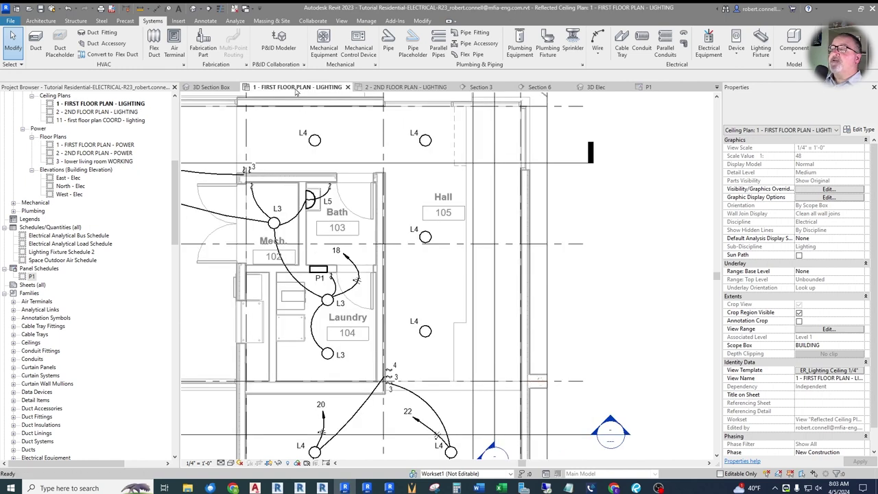
Step: Select Electrical Circuit 24 from the L4 light and bring up 2 - 2ND FLOOR PLAN - LIGHTING
{"action": "key", "text": "Tab"}
{"action": "left_click", "coordinate": [425, 143]}
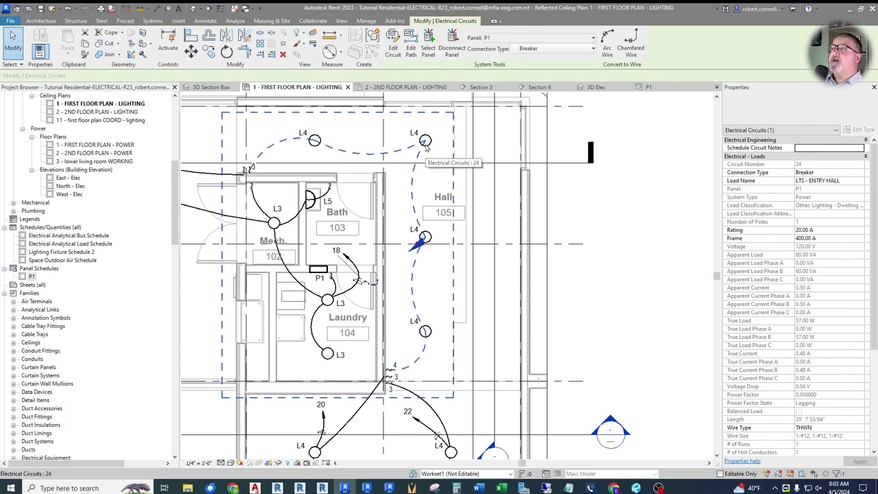
{"action": "left_click", "coordinate": [406, 89]}
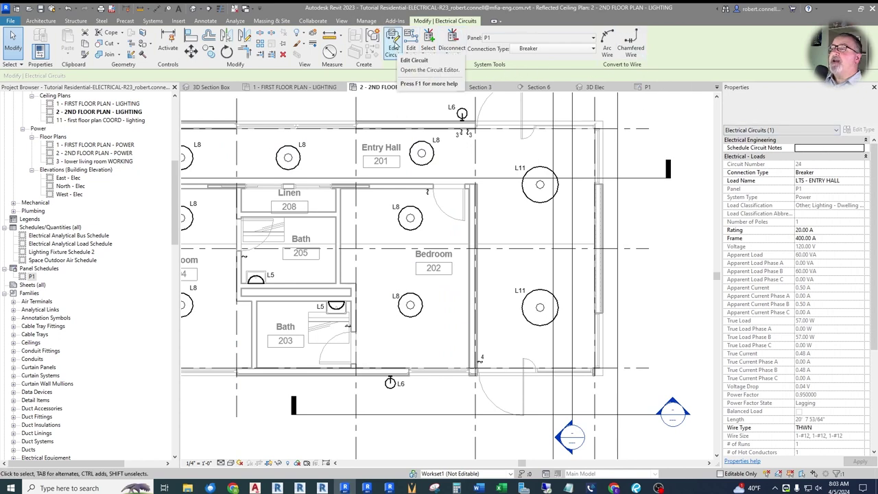
Step: Edit circuit 24 to add both Entry Hall L11 lights and the switch
{"action": "left_click", "coordinate": [393, 47]}
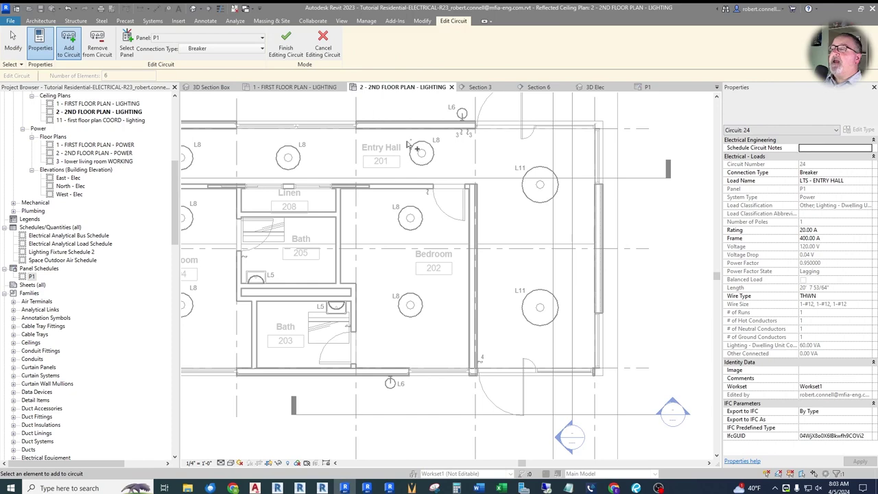
{"action": "scroll", "coordinate": [491, 228], "scroll_direction": "down", "scroll_amount": 2}
{"action": "scroll", "coordinate": [557, 218], "scroll_direction": "up", "scroll_amount": 2}
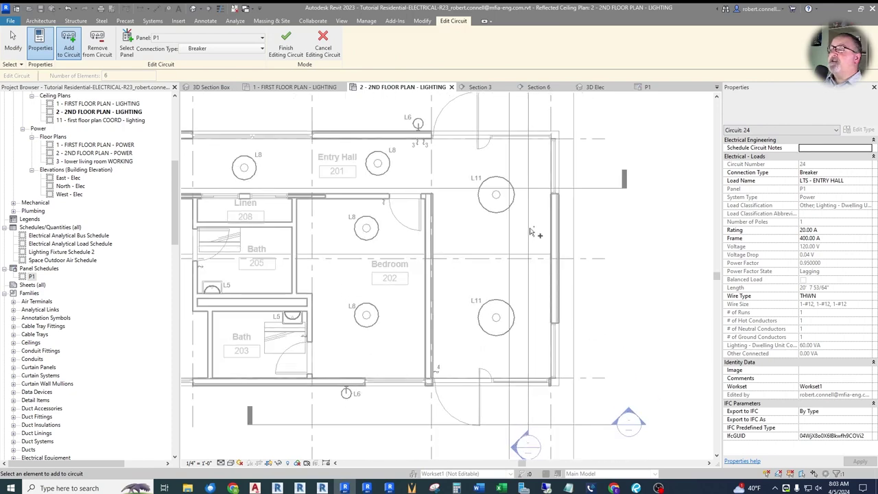
{"action": "left_click", "coordinate": [502, 211]}
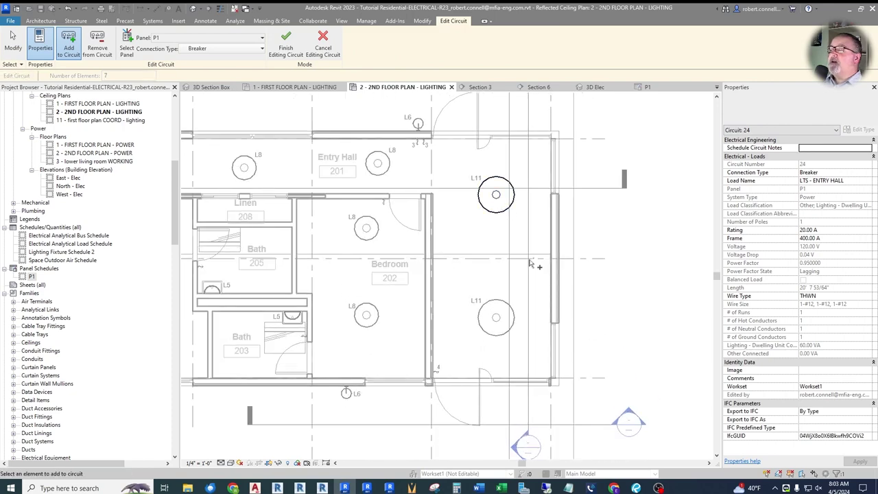
{"action": "left_click", "coordinate": [498, 318]}
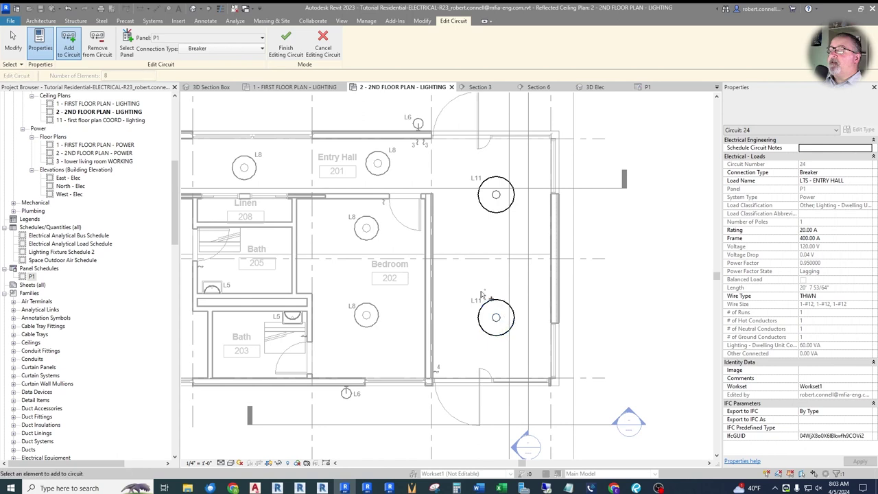
{"action": "left_click", "coordinate": [424, 149]}
{"action": "left_click", "coordinate": [286, 48]}
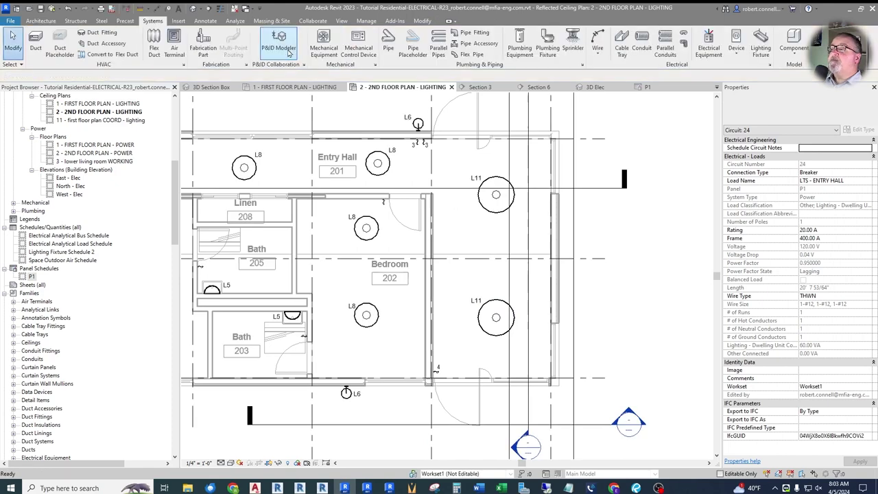
Step: Move the Entry Hall room tag into the right-hand room and draw circuit 24 as arc wires
{"action": "left_click_drag", "start_coordinate": [333, 168], "coordinate": [490, 239]}
{"action": "left_click", "coordinate": [351, 168]}
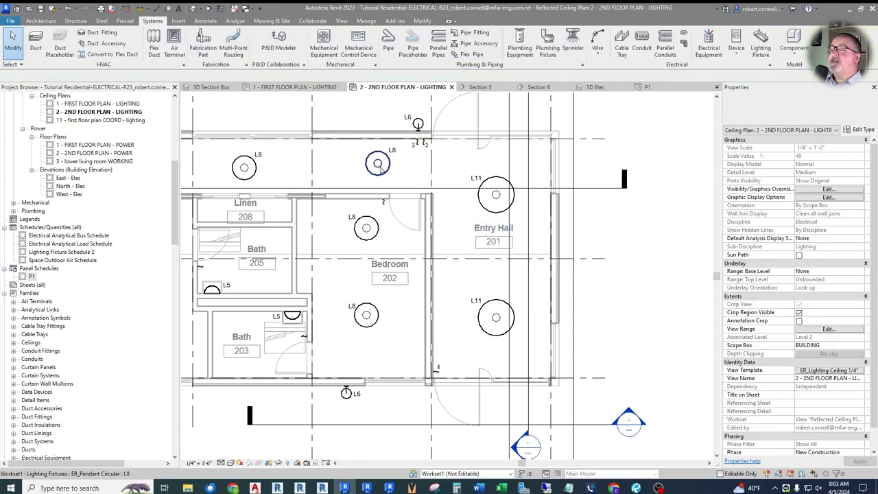
{"action": "scroll", "coordinate": [374, 172], "scroll_direction": "down", "scroll_amount": 2}
{"action": "scroll", "coordinate": [459, 181], "scroll_direction": "up", "scroll_amount": 2}
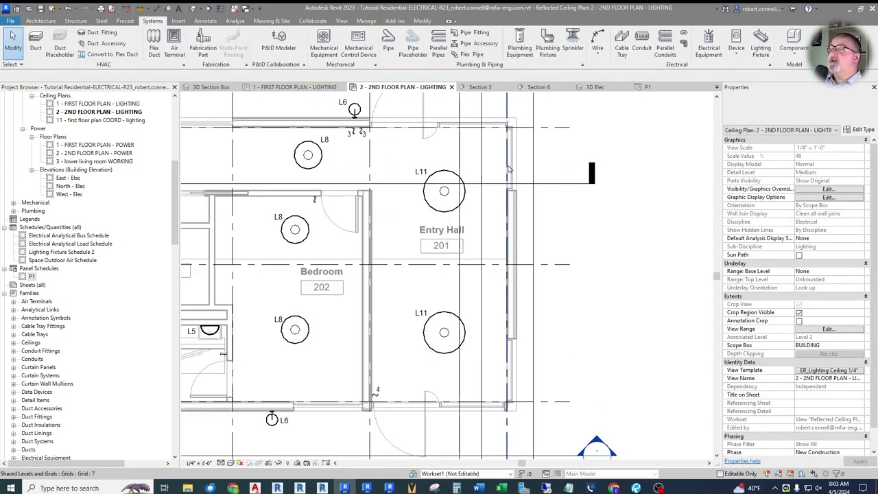
{"action": "key", "text": "Tab"}
{"action": "left_click", "coordinate": [447, 174]}
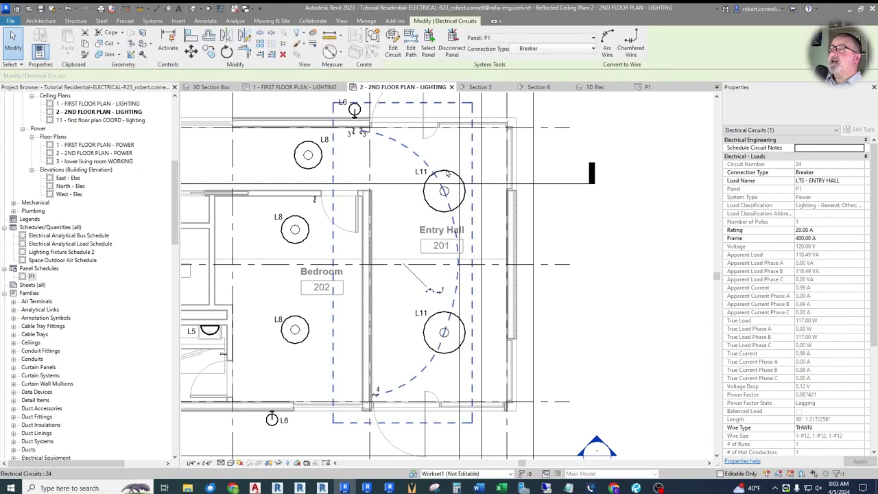
{"action": "left_click", "coordinate": [607, 49]}
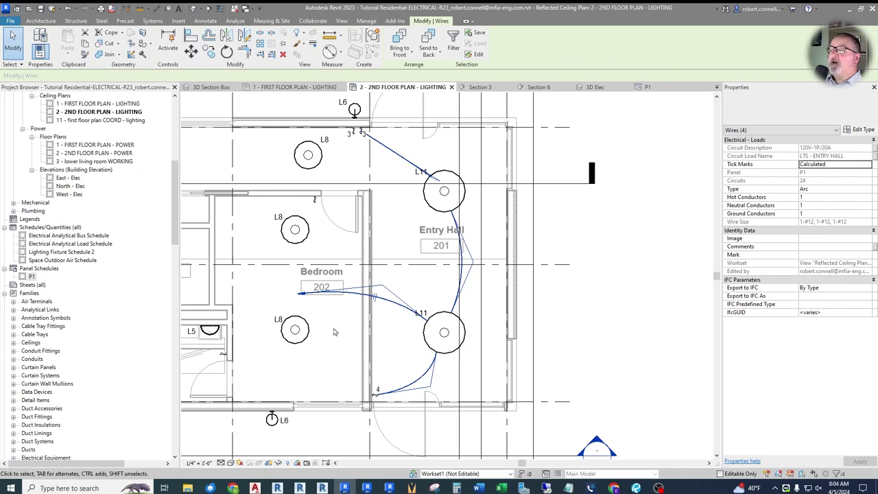
{"action": "scroll", "coordinate": [357, 330], "scroll_direction": "down", "scroll_amount": 2}
{"action": "scroll", "coordinate": [387, 328], "scroll_direction": "up", "scroll_amount": 2}
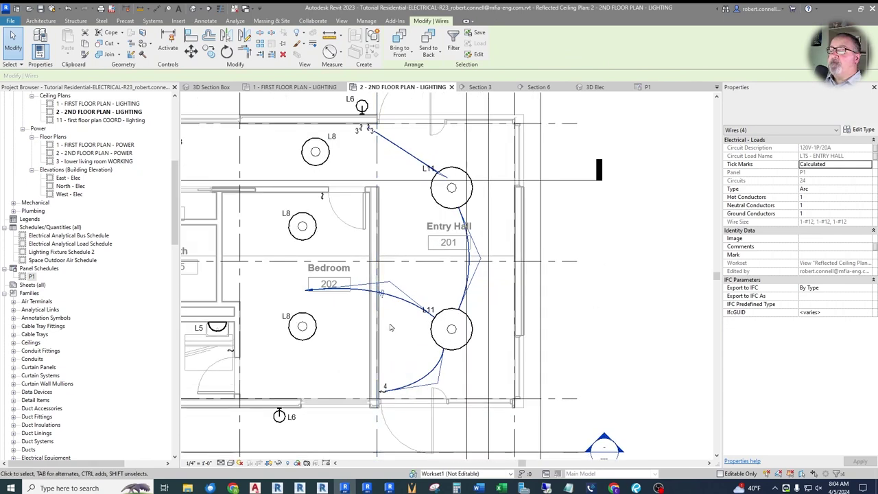
Step: On the first-floor lighting plan, turn circuit 24 into arc wires
{"action": "left_click", "coordinate": [299, 88]}
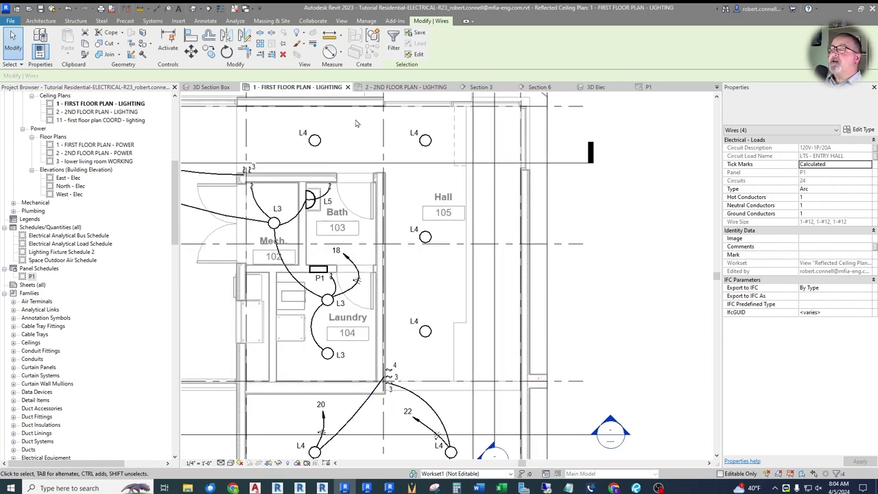
{"action": "left_click", "coordinate": [425, 141]}
{"action": "left_click", "coordinate": [607, 51]}
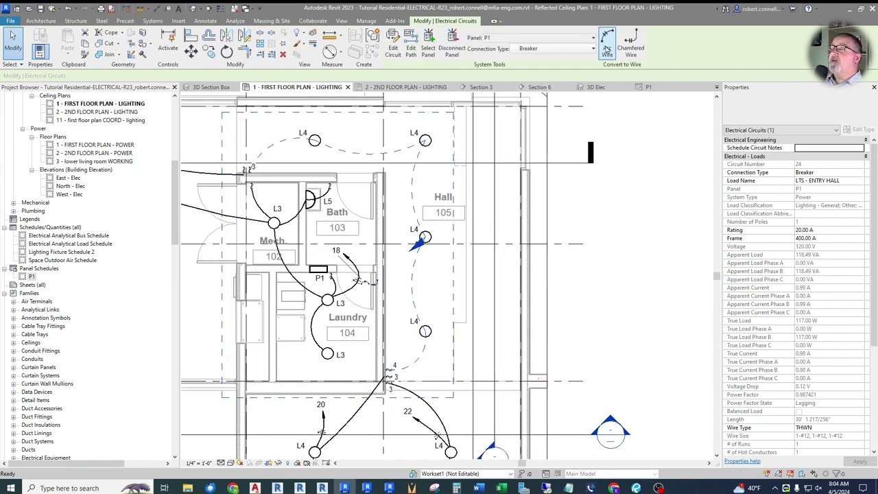
{"action": "scroll", "coordinate": [376, 269], "scroll_direction": "up", "scroll_amount": 3}
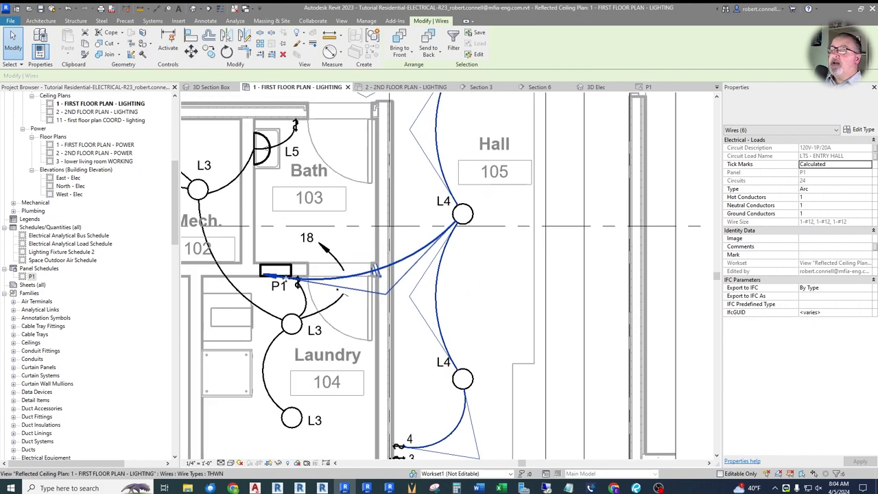
{"action": "key", "text": "Escape"}
Step: Reshape the Hall wire's arc from P1 toward the L4 light
{"action": "left_click", "coordinate": [403, 259]}
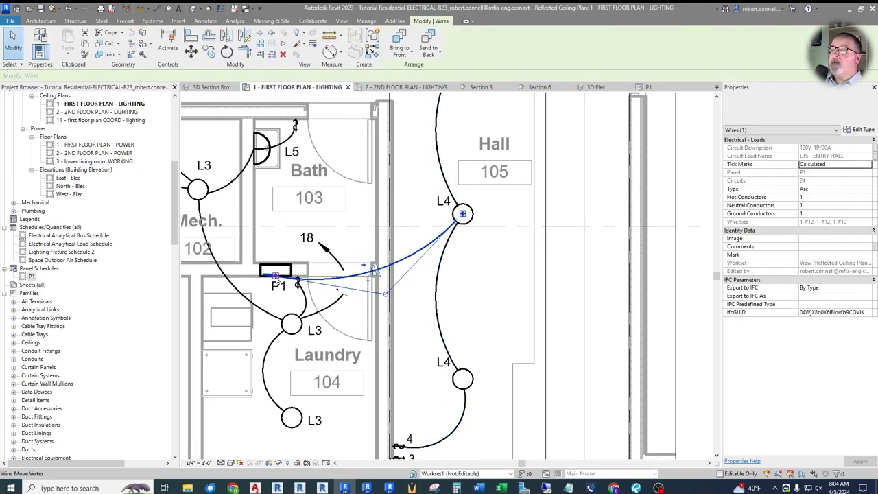
{"action": "left_click_drag", "start_coordinate": [371, 272], "coordinate": [415, 244]}
{"action": "left_click", "coordinate": [437, 251]}
{"action": "left_click", "coordinate": [429, 253]}
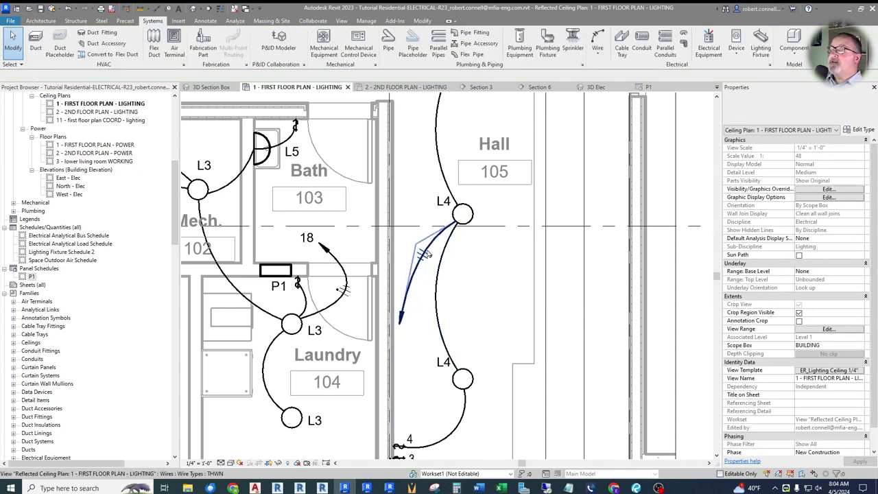
{"action": "left_click_drag", "start_coordinate": [422, 250], "coordinate": [477, 295]}
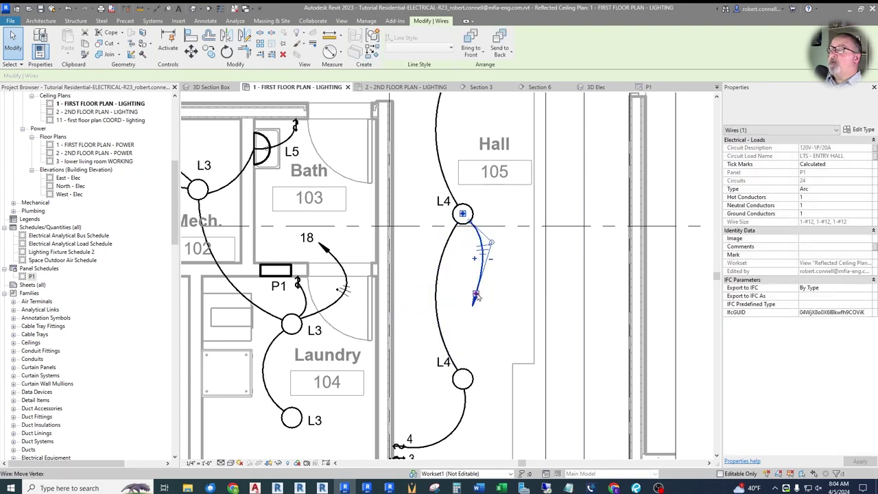
{"action": "left_click_drag", "start_coordinate": [483, 295], "coordinate": [475, 294]}
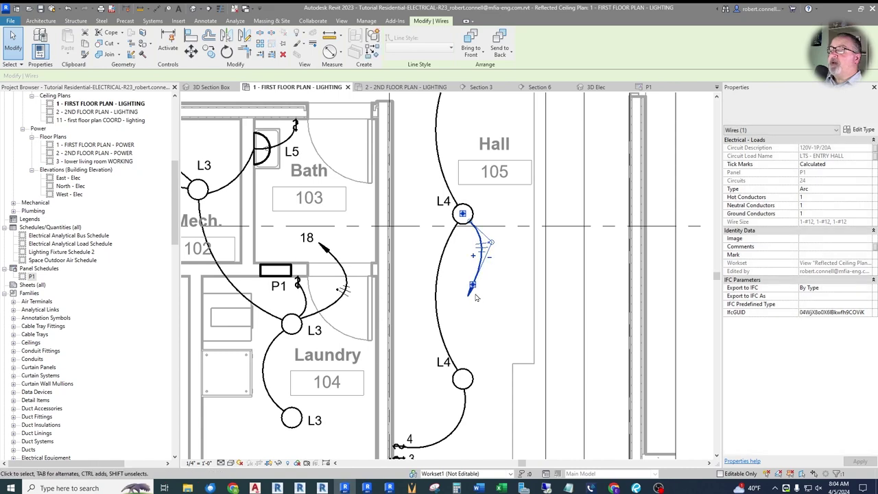
{"action": "key", "text": "Escape"}
Step: Tag the Hall wire by category and place its 24 tag at the arrow end
{"action": "left_click", "coordinate": [168, 9]}
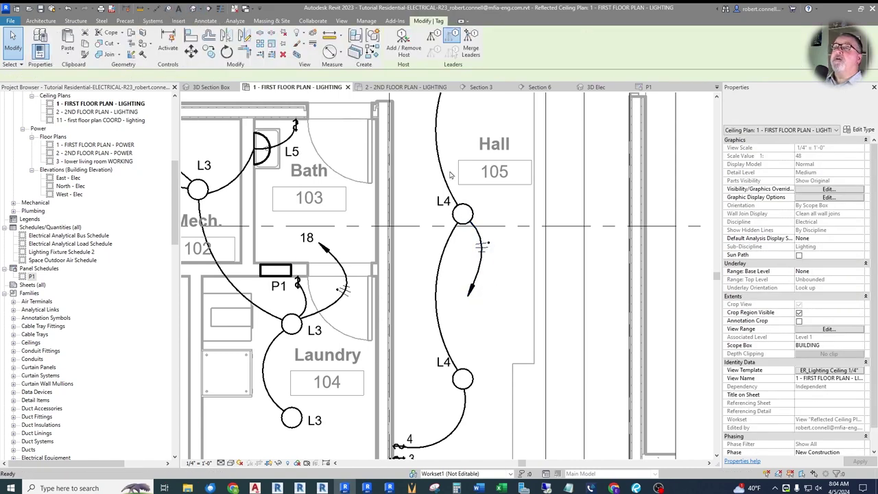
{"action": "left_click", "coordinate": [478, 283]}
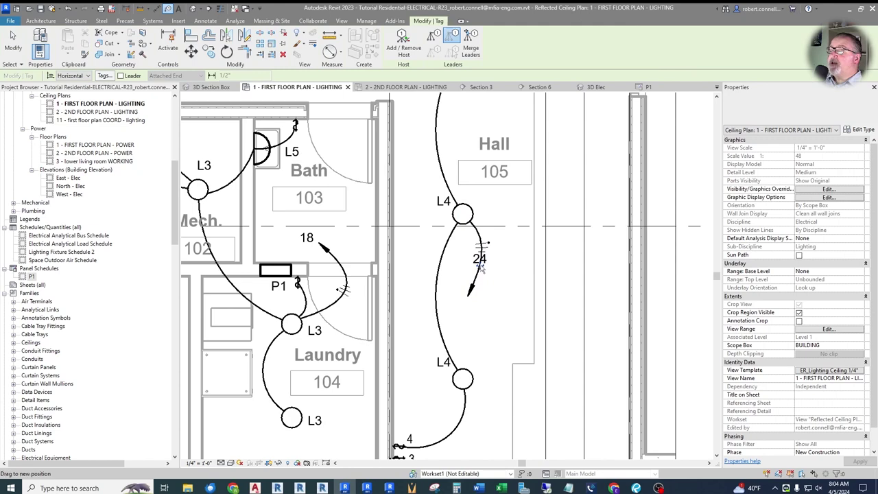
{"action": "left_click_drag", "start_coordinate": [469, 308], "coordinate": [465, 312]}
{"action": "key", "text": "Escape"}
Step: Move the lower L4 tag down-left, clear of the wire
{"action": "scroll", "coordinate": [478, 254], "scroll_direction": "down", "scroll_amount": 2}
{"action": "scroll", "coordinate": [479, 253], "scroll_direction": "up", "scroll_amount": 2}
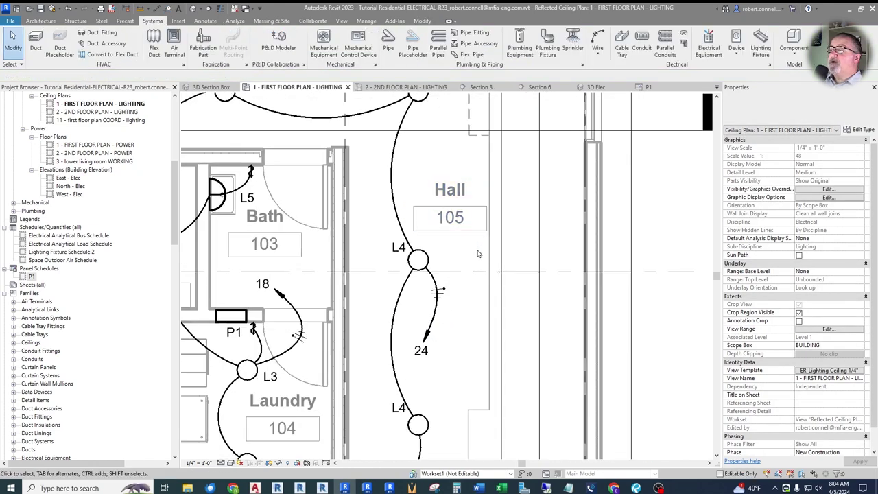
{"action": "scroll", "coordinate": [478, 254], "scroll_direction": "down", "scroll_amount": 1}
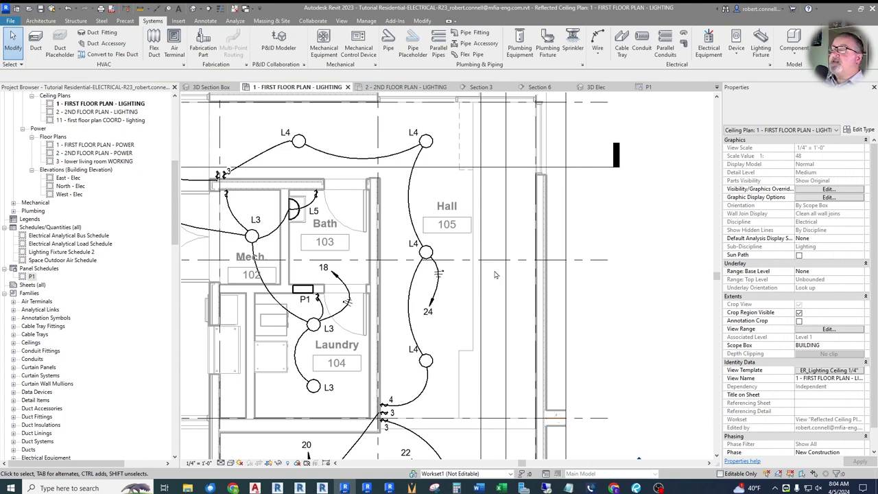
{"action": "scroll", "coordinate": [472, 380], "scroll_direction": "up", "scroll_amount": 2}
{"action": "left_click_drag", "start_coordinate": [369, 329], "coordinate": [362, 343]}
{"action": "key", "text": "Escape"}
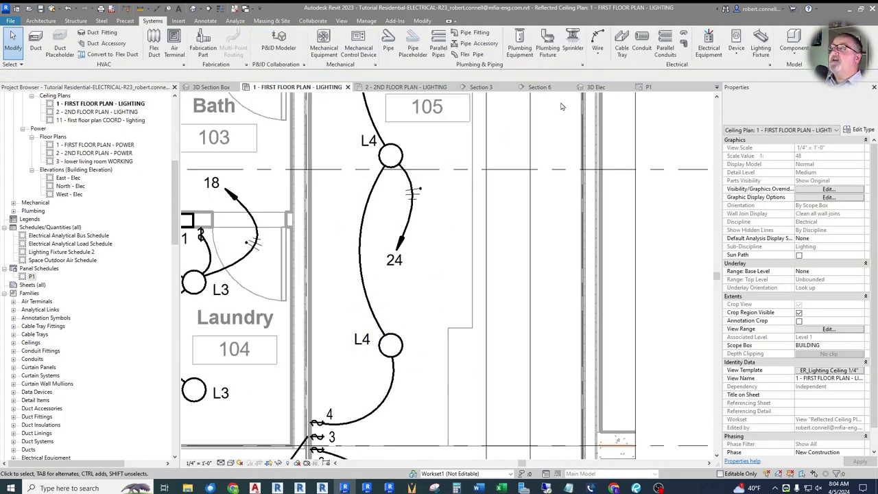
{"action": "left_click", "coordinate": [599, 54]}
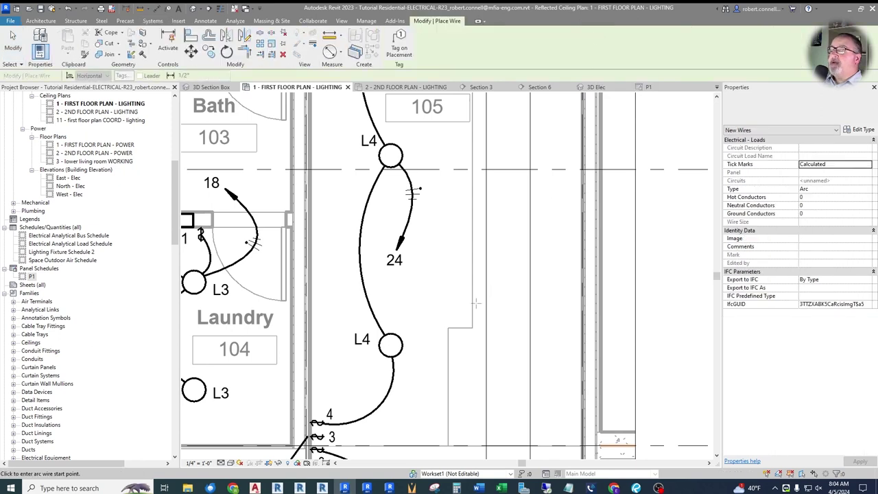
Step: Draw a home-run arc wire curving up-right from the lower L4 fixture
{"action": "left_click", "coordinate": [390, 347]}
{"action": "left_click", "coordinate": [506, 274]}
{"action": "left_click", "coordinate": [533, 312]}
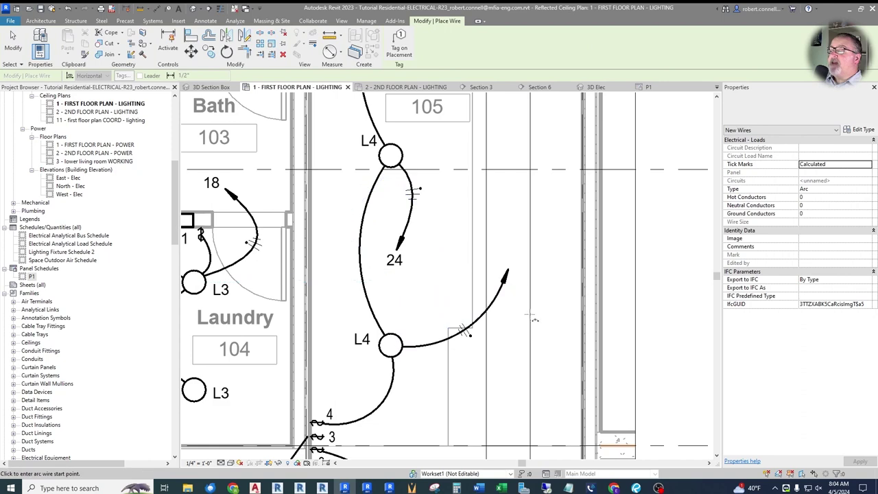
{"action": "key", "text": "Escape"}
{"action": "key", "text": "Escape"}
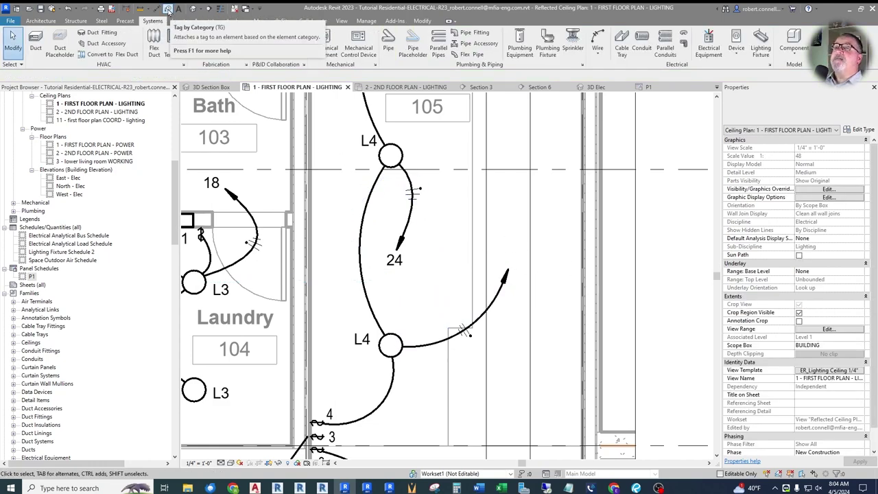
Step: Place an "UP" text note beside the new wire's arrowhead
{"action": "left_click", "coordinate": [178, 8]}
{"action": "left_click", "coordinate": [486, 243]}
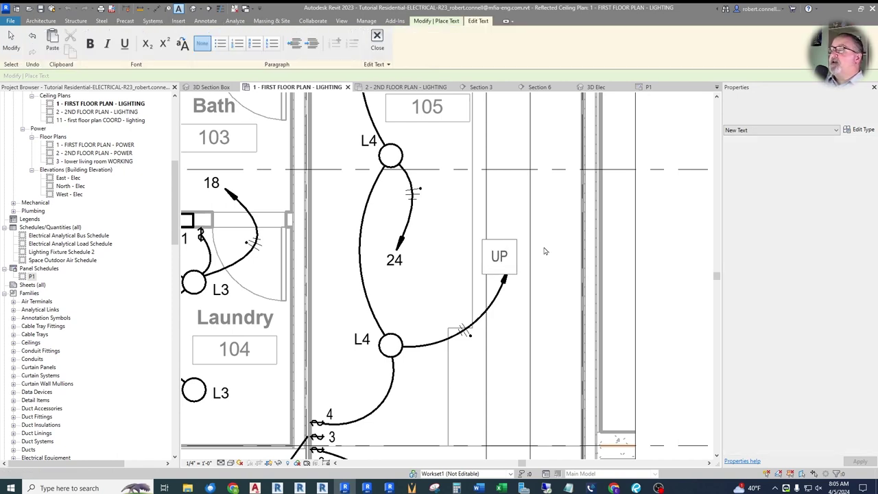
{"action": "left_click", "coordinate": [544, 251]}
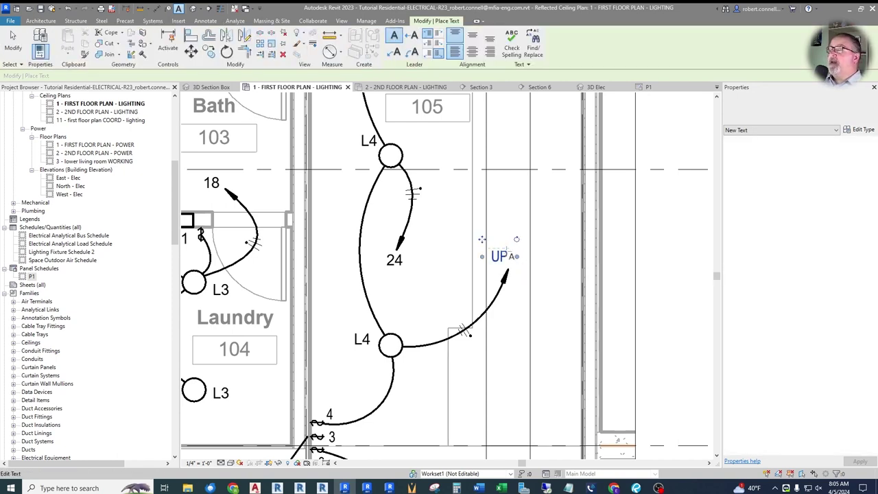
{"action": "left_click_drag", "start_coordinate": [485, 241], "coordinate": [503, 240]}
{"action": "key", "text": "Escape"}
{"action": "key", "text": "Escape"}
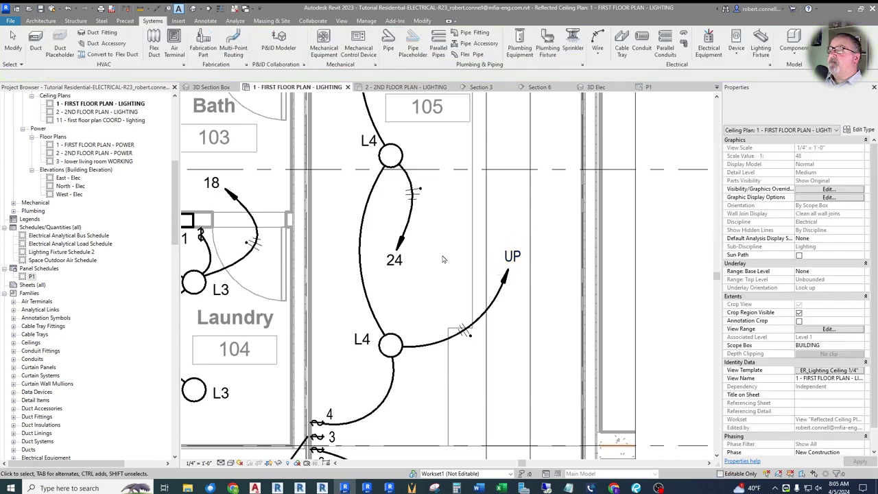
{"action": "scroll", "coordinate": [446, 267], "scroll_direction": "down", "scroll_amount": 3}
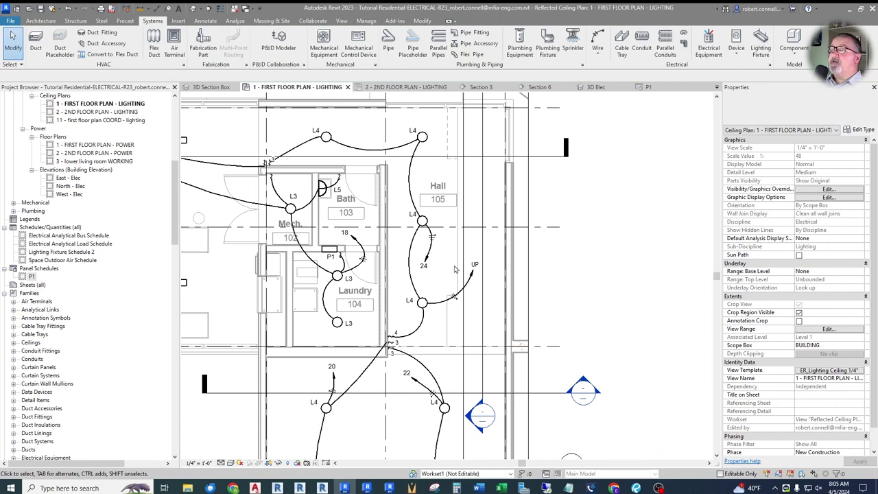
Step: On the second-floor lighting plan, reshape the L11 home-run wire toward the stair
{"action": "left_click", "coordinate": [405, 87]}
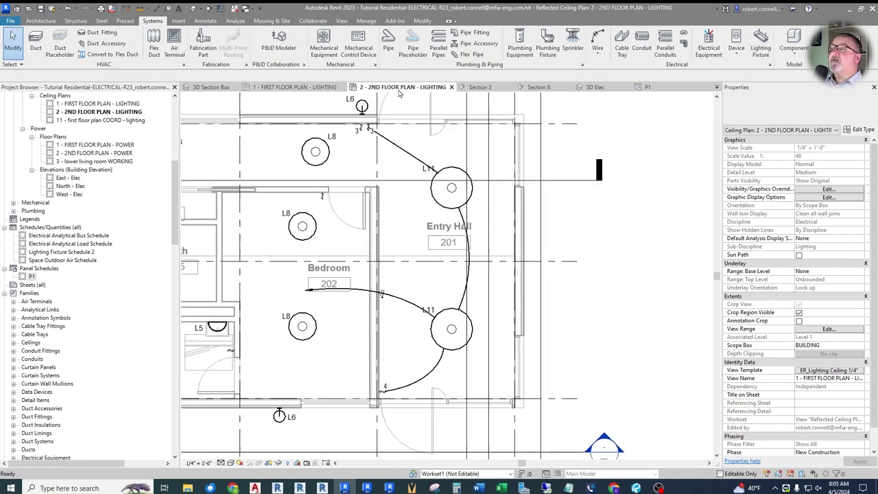
{"action": "scroll", "coordinate": [408, 300], "scroll_direction": "up", "scroll_amount": 2}
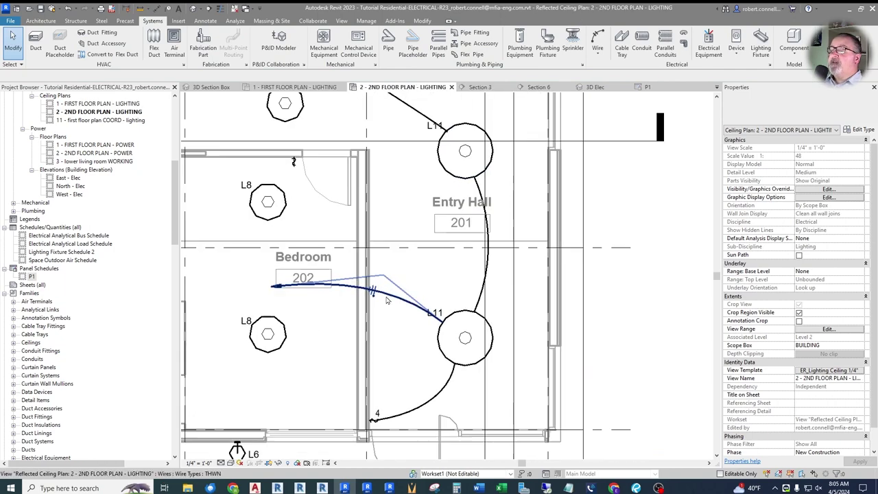
{"action": "left_click", "coordinate": [408, 301]}
{"action": "left_click_drag", "start_coordinate": [383, 275], "coordinate": [519, 282]}
{"action": "left_click_drag", "start_coordinate": [464, 325], "coordinate": [492, 337]}
{"action": "left_click_drag", "start_coordinate": [386, 278], "coordinate": [507, 308]}
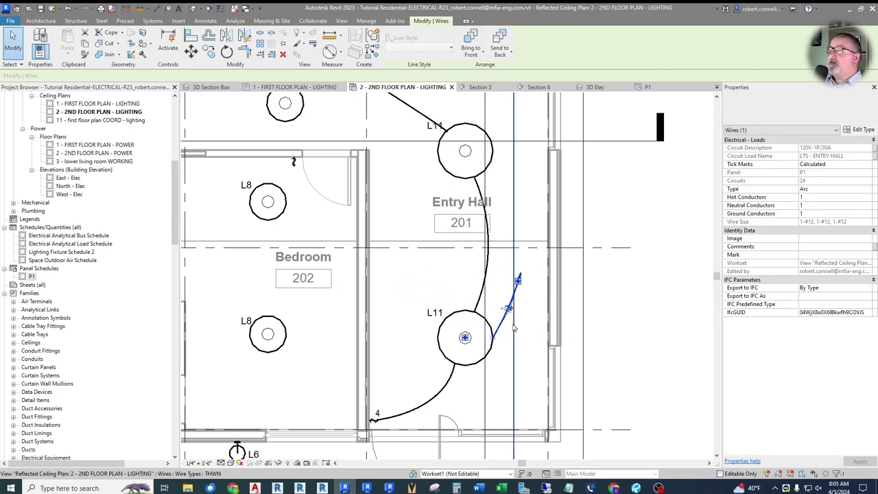
{"action": "left_click_drag", "start_coordinate": [492, 337], "coordinate": [486, 320]}
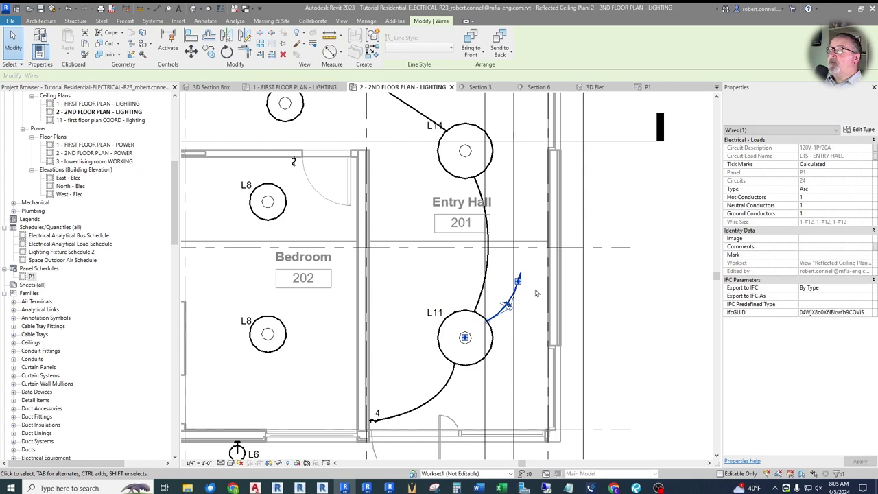
{"action": "key", "text": "Escape"}
Step: Add a "DN" text note at the wire's arrow
{"action": "left_click", "coordinate": [179, 9]}
{"action": "left_click", "coordinate": [516, 259]}
{"action": "type", "text": "DN"}
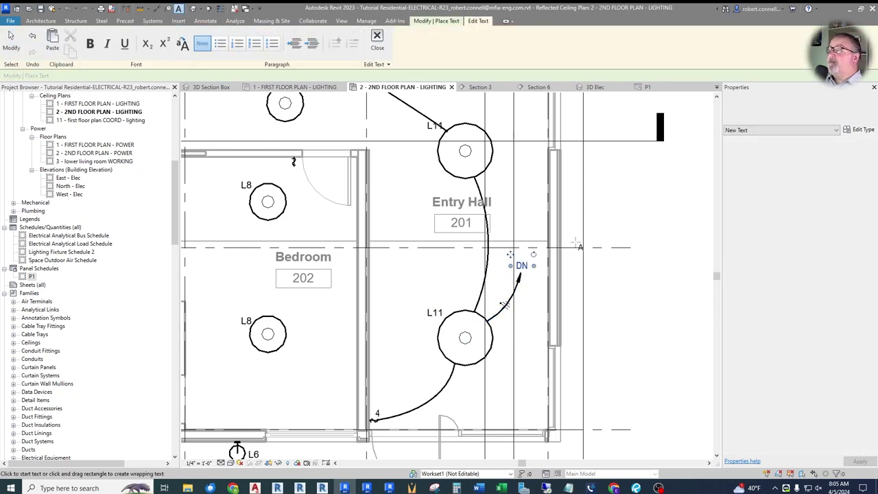
{"action": "left_click", "coordinate": [542, 256]}
{"action": "key", "text": "Escape"}
Step: Move the Entry Hall room tag down-left and the upper L11 tag above its fixture
{"action": "scroll", "coordinate": [546, 301], "scroll_direction": "down", "scroll_amount": 2}
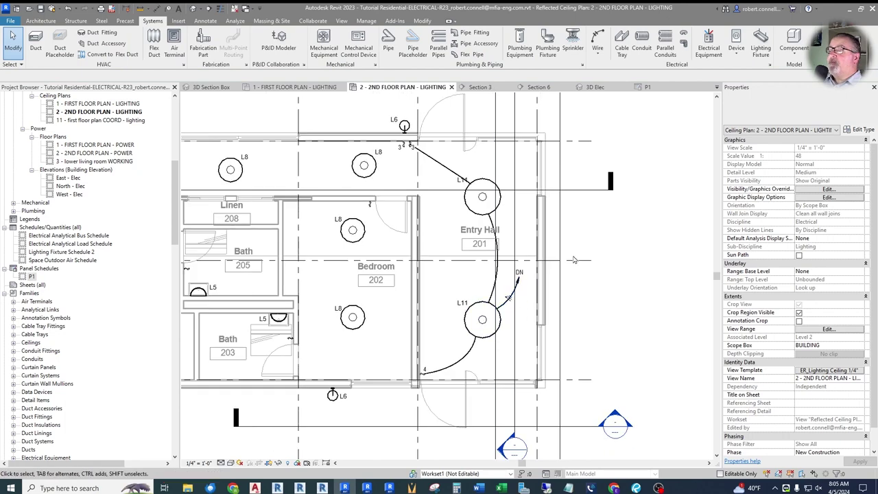
{"action": "scroll", "coordinate": [542, 301], "scroll_direction": "down", "scroll_amount": 2}
{"action": "scroll", "coordinate": [508, 305], "scroll_direction": "up", "scroll_amount": 3}
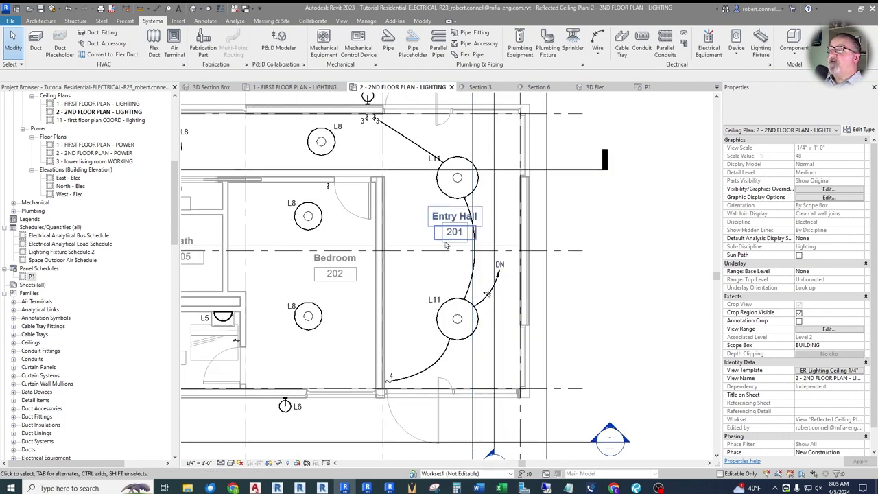
{"action": "left_click_drag", "start_coordinate": [460, 228], "coordinate": [438, 231]}
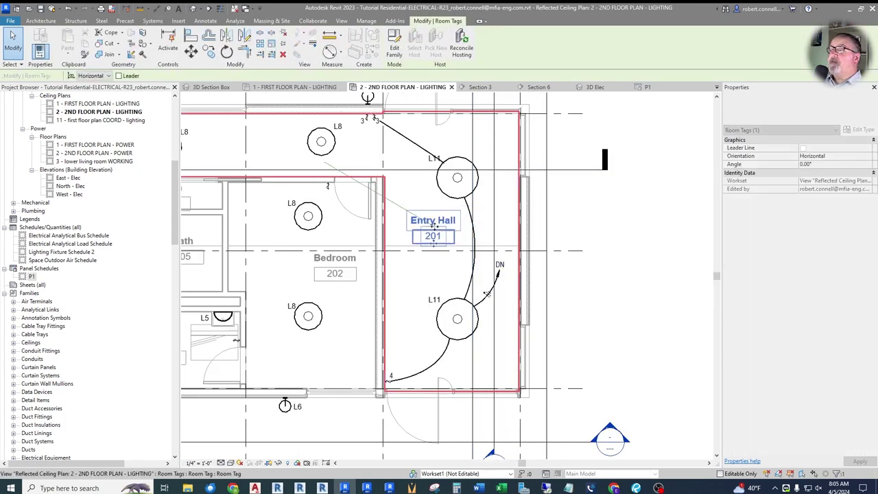
{"action": "left_click", "coordinate": [427, 287]}
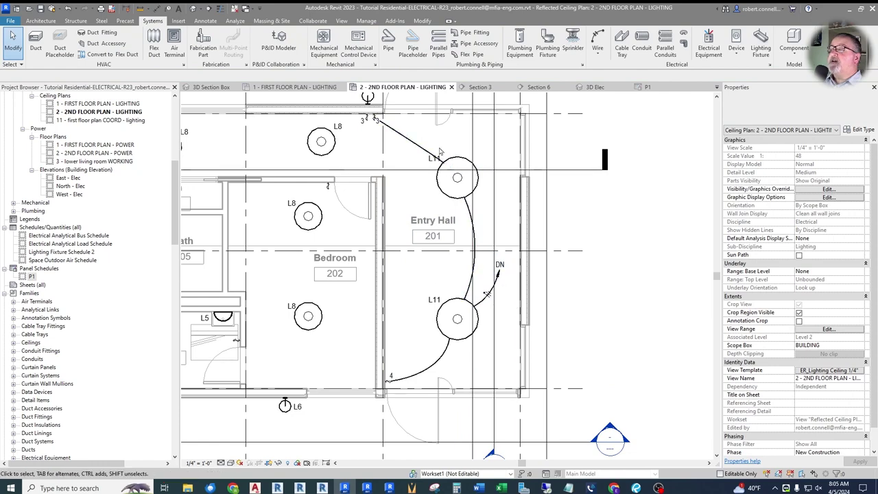
{"action": "scroll", "coordinate": [440, 150], "scroll_direction": "up", "scroll_amount": 2}
{"action": "left_click_drag", "start_coordinate": [439, 165], "coordinate": [456, 155]}
{"action": "key", "text": "Escape"}
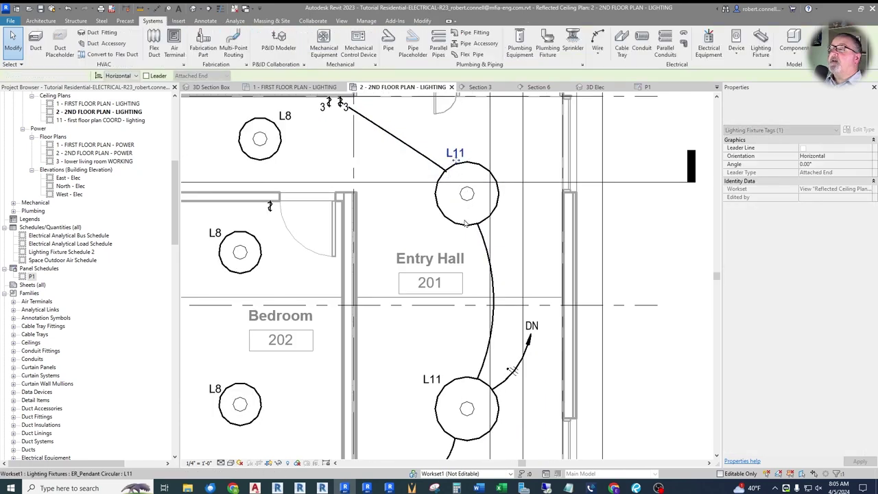
Step: Curve the switch-to-upper-L11 wire into a smooth arc and check the nearby 3 note
{"action": "scroll", "coordinate": [442, 250], "scroll_direction": "down", "scroll_amount": 2}
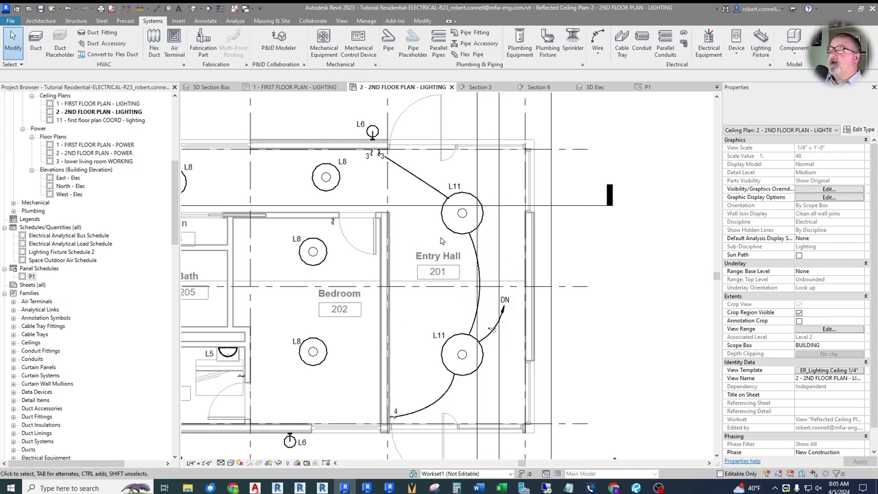
{"action": "scroll", "coordinate": [385, 181], "scroll_direction": "up", "scroll_amount": 2}
{"action": "scroll", "coordinate": [419, 222], "scroll_direction": "up", "scroll_amount": 1}
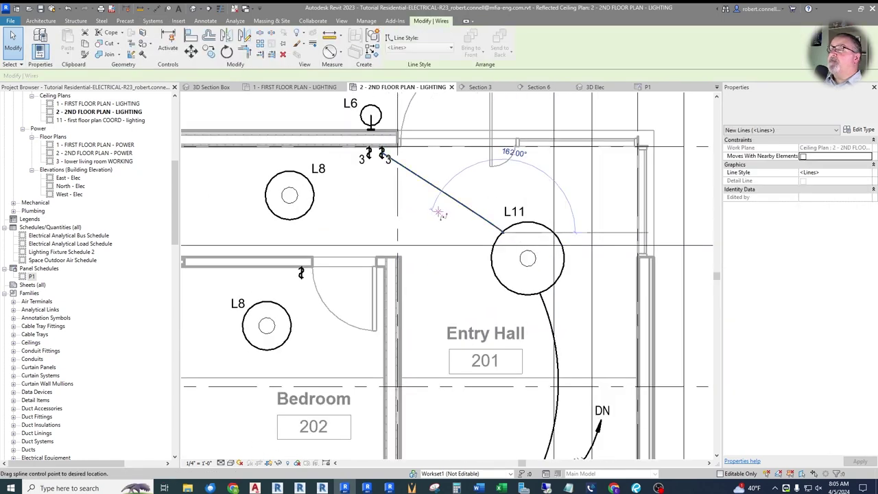
{"action": "left_click", "coordinate": [423, 172]}
{"action": "left_click_drag", "start_coordinate": [410, 191], "coordinate": [413, 195]}
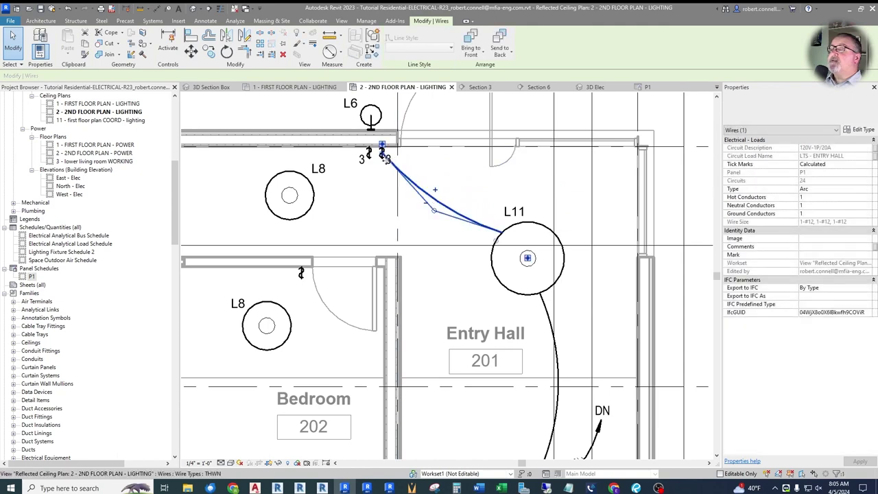
{"action": "scroll", "coordinate": [396, 130], "scroll_direction": "up", "scroll_amount": 1}
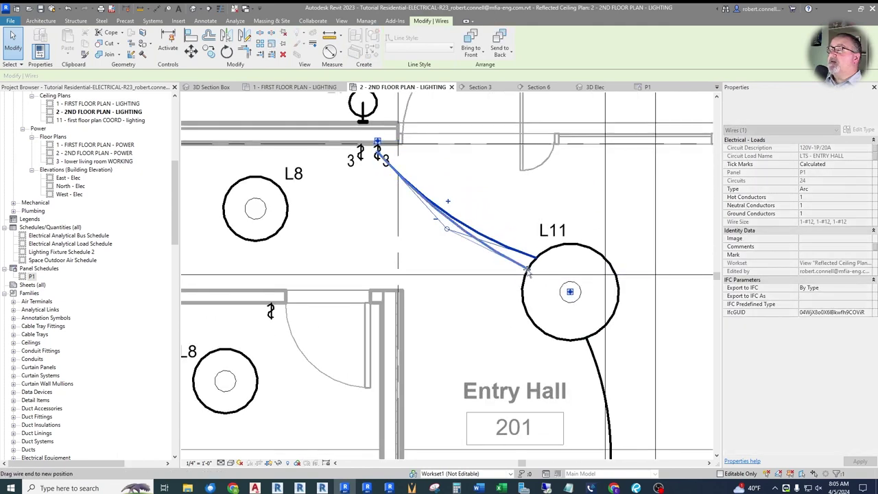
{"action": "key", "text": "Escape"}
{"action": "left_click", "coordinate": [387, 163]}
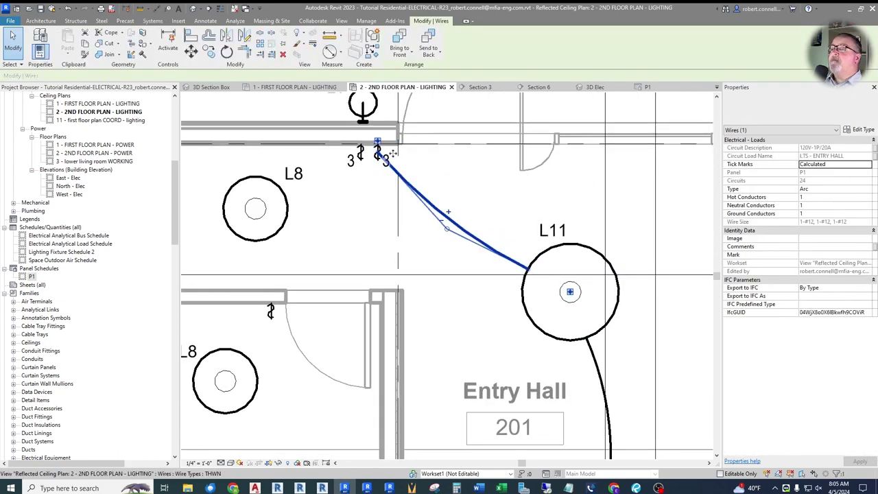
{"action": "key", "text": "Escape"}
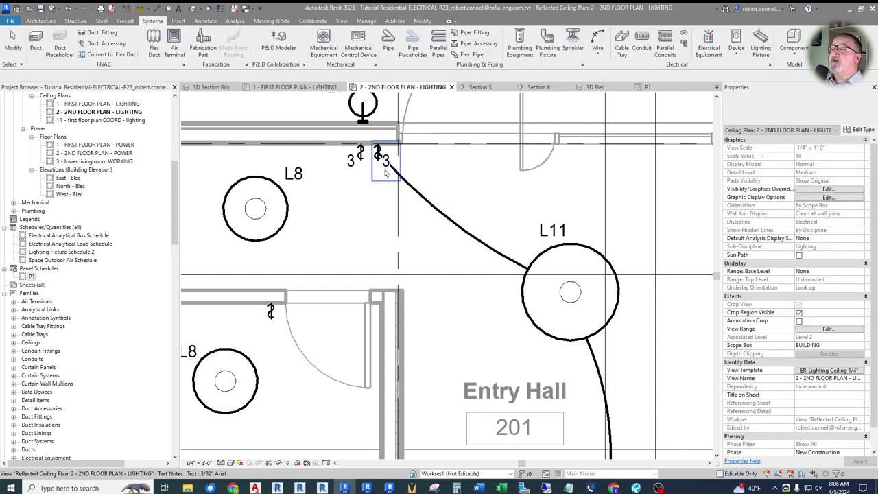
{"action": "left_click", "coordinate": [379, 177]}
{"action": "key", "text": "Escape"}
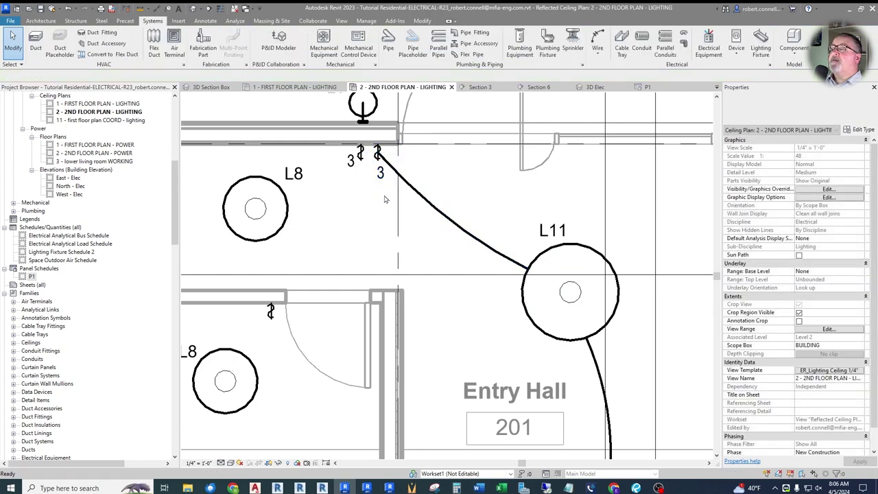
Step: Zoom around and compare the Entry Hall wiring on both floors, finishing on 1 - FIRST FLOOR PLAN - LIGHTING
{"action": "scroll", "coordinate": [396, 157], "scroll_direction": "down", "scroll_amount": 2}
{"action": "scroll", "coordinate": [396, 157], "scroll_direction": "down", "scroll_amount": 4}
{"action": "scroll", "coordinate": [379, 289], "scroll_direction": "up", "scroll_amount": 5}
{"action": "scroll", "coordinate": [379, 288], "scroll_direction": "down", "scroll_amount": 4}
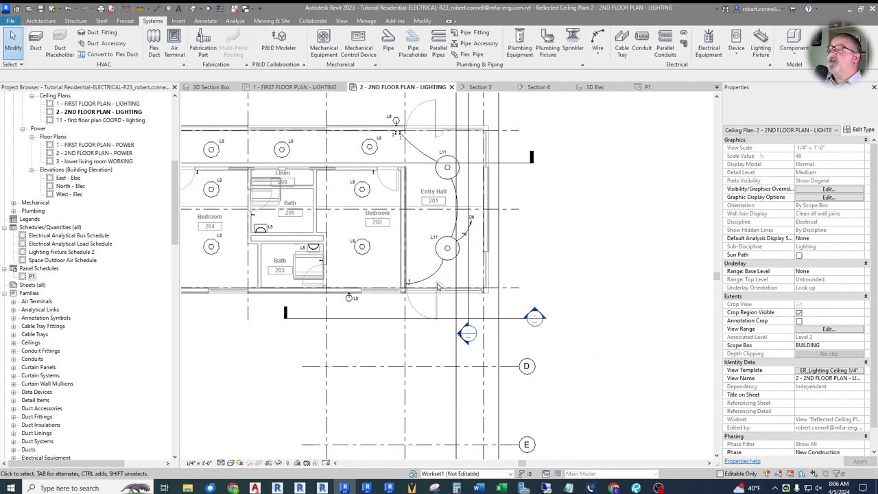
{"action": "scroll", "coordinate": [523, 200], "scroll_direction": "up", "scroll_amount": 2}
{"action": "scroll", "coordinate": [523, 200], "scroll_direction": "down", "scroll_amount": 2}
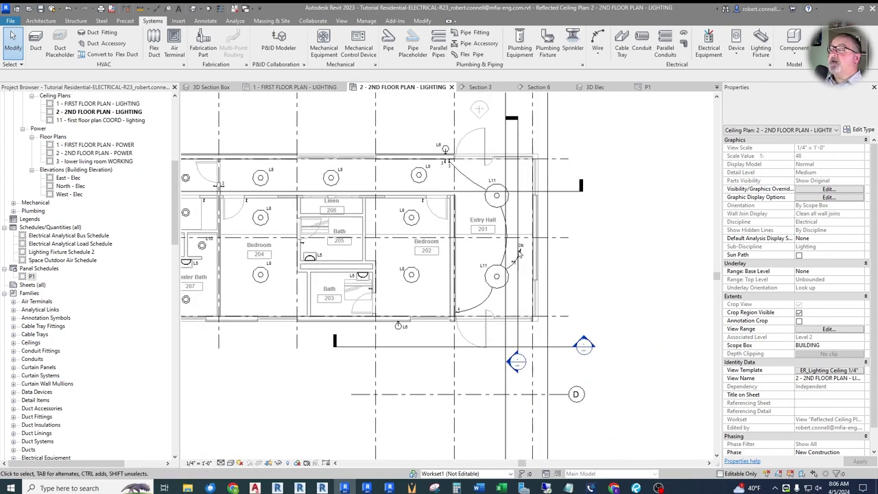
{"action": "left_click", "coordinate": [302, 87]}
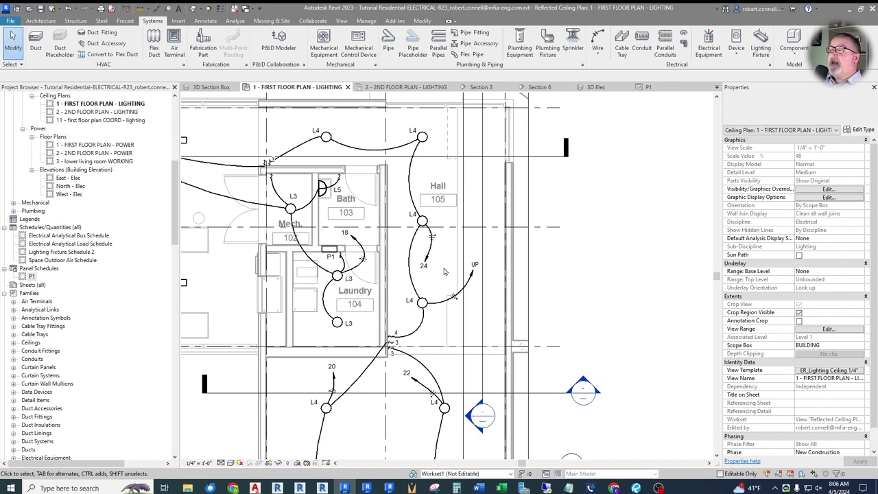
{"action": "left_click", "coordinate": [406, 89]}
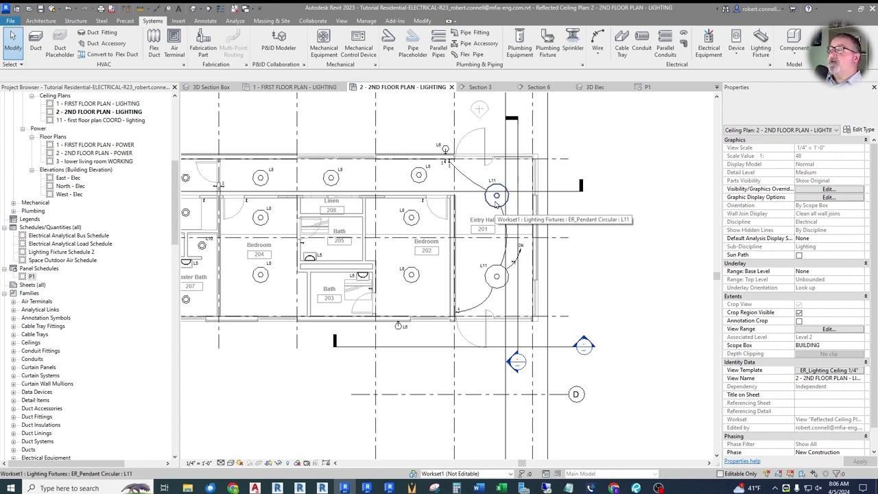
{"action": "scroll", "coordinate": [499, 199], "scroll_direction": "down", "scroll_amount": 2}
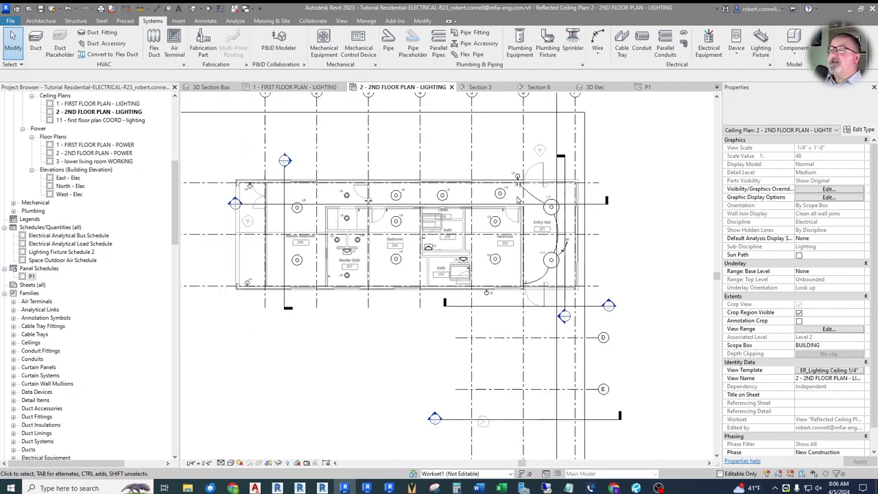
{"action": "scroll", "coordinate": [504, 183], "scroll_direction": "up", "scroll_amount": 1}
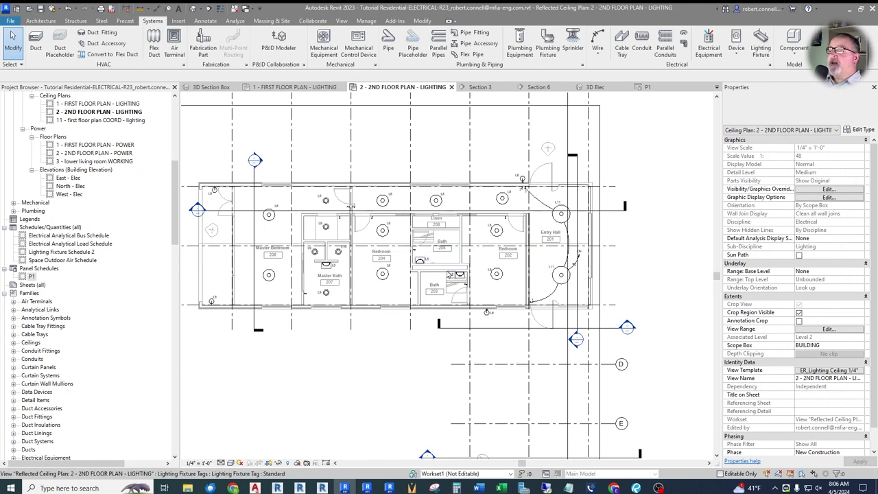
{"action": "left_click", "coordinate": [282, 89]}
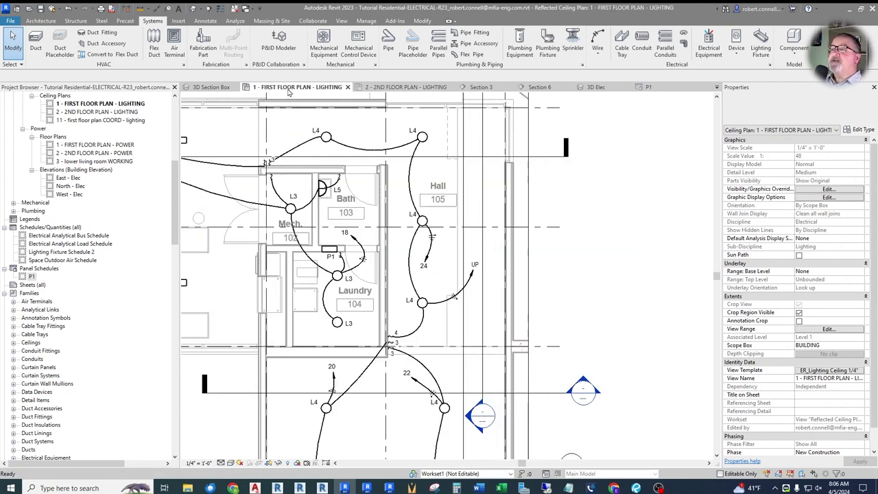
Step: Open 1 - FIRST FLOOR PLAN - POWER from the Project Browser and zoom into the laundry area
{"action": "scroll", "coordinate": [540, 239], "scroll_direction": "down", "scroll_amount": 2}
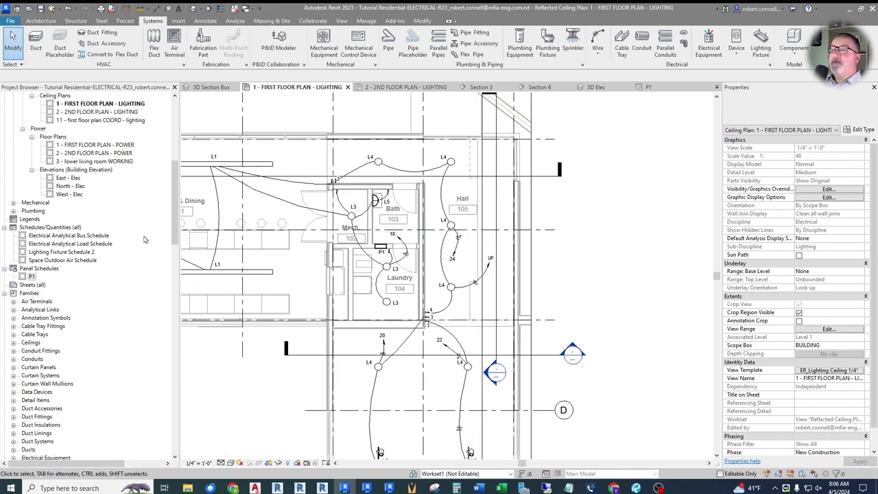
{"action": "left_click_drag", "start_coordinate": [176, 205], "coordinate": [177, 185]}
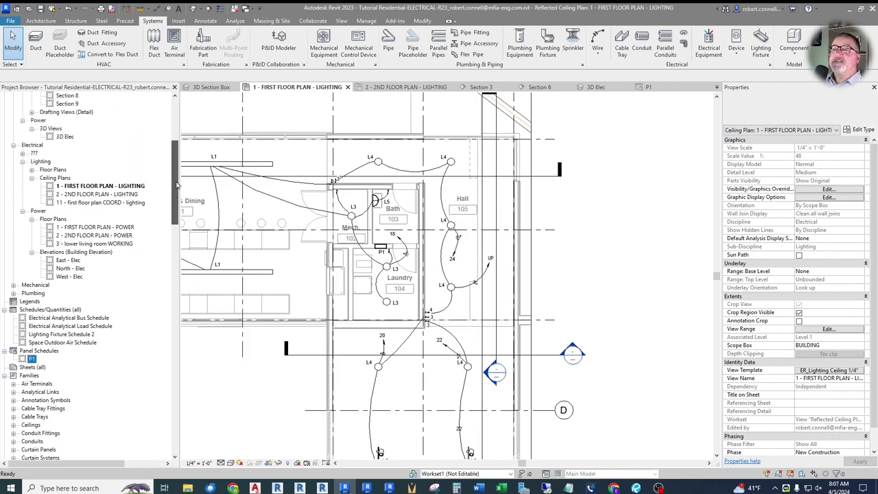
{"action": "left_click", "coordinate": [106, 228]}
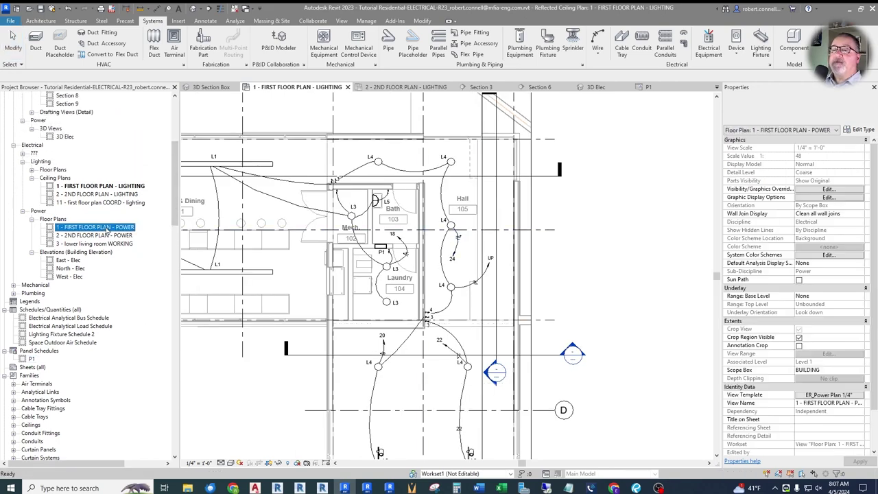
{"action": "double_click", "coordinate": [106, 228]}
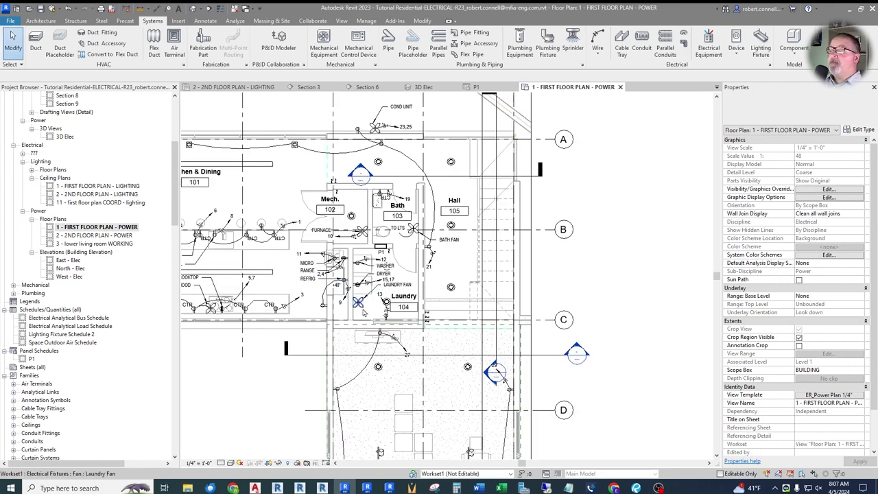
{"action": "scroll", "coordinate": [358, 307], "scroll_direction": "up", "scroll_amount": 3}
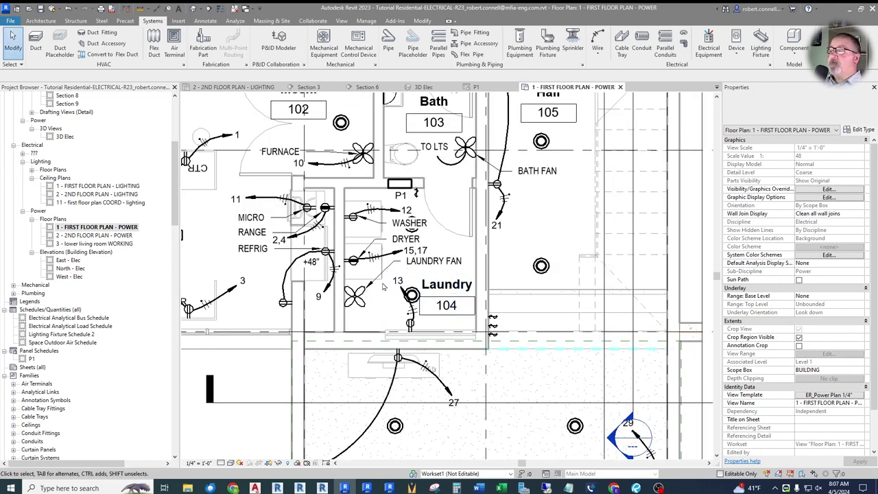
{"action": "scroll", "coordinate": [336, 299], "scroll_direction": "up", "scroll_amount": 2}
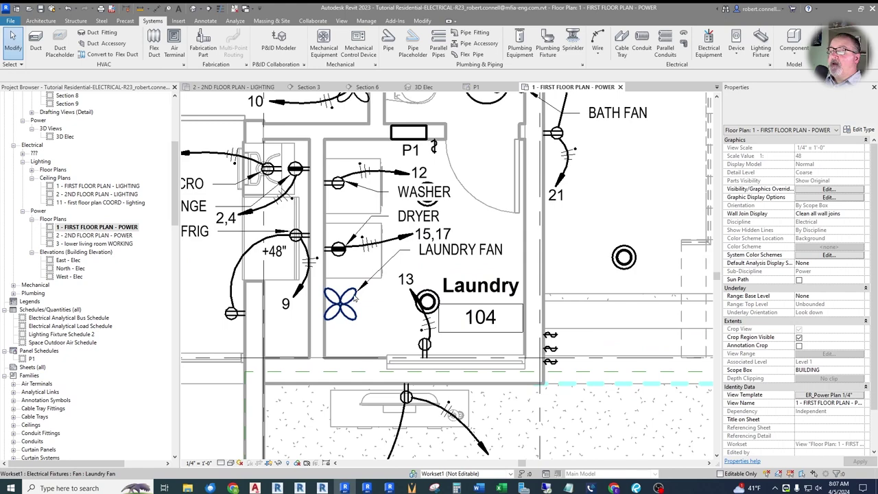
{"action": "scroll", "coordinate": [338, 303], "scroll_direction": "down", "scroll_amount": 2}
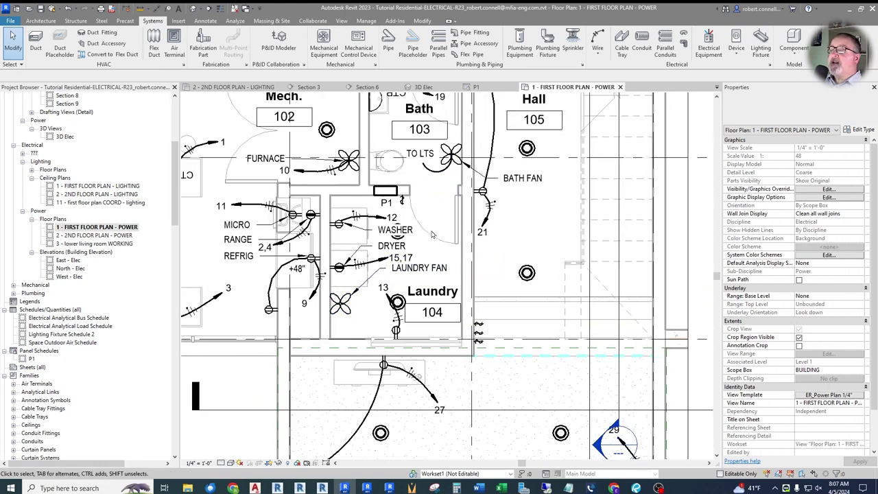
{"action": "scroll", "coordinate": [432, 233], "scroll_direction": "down", "scroll_amount": 2}
{"action": "scroll", "coordinate": [426, 224], "scroll_direction": "up", "scroll_amount": 2}
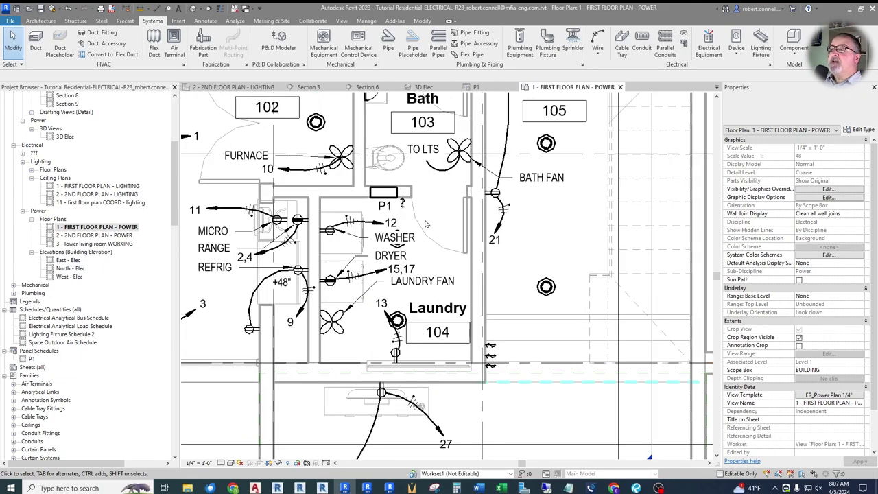
{"action": "scroll", "coordinate": [356, 149], "scroll_direction": "down", "scroll_amount": 4}
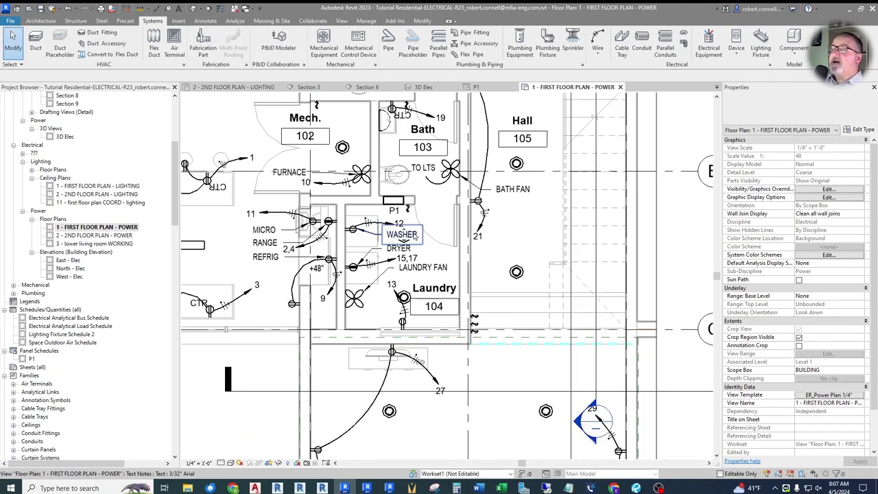
{"action": "scroll", "coordinate": [356, 149], "scroll_direction": "up", "scroll_amount": 3}
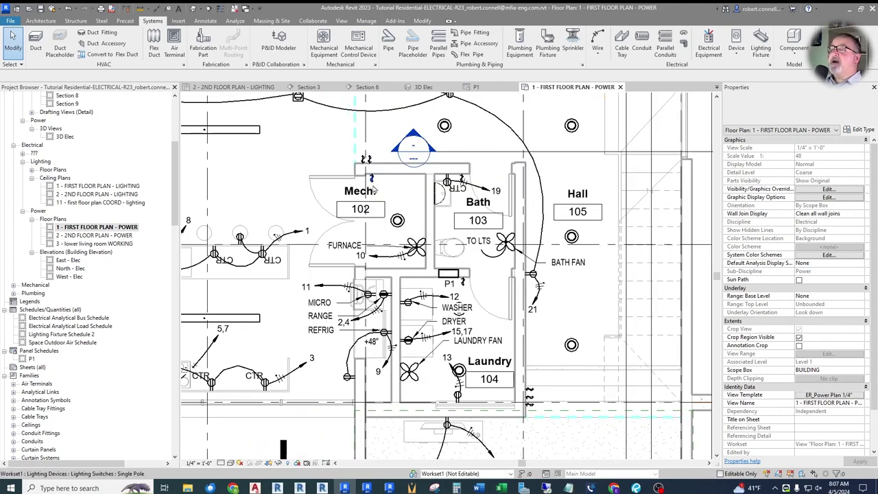
{"action": "scroll", "coordinate": [395, 198], "scroll_direction": "down", "scroll_amount": 2}
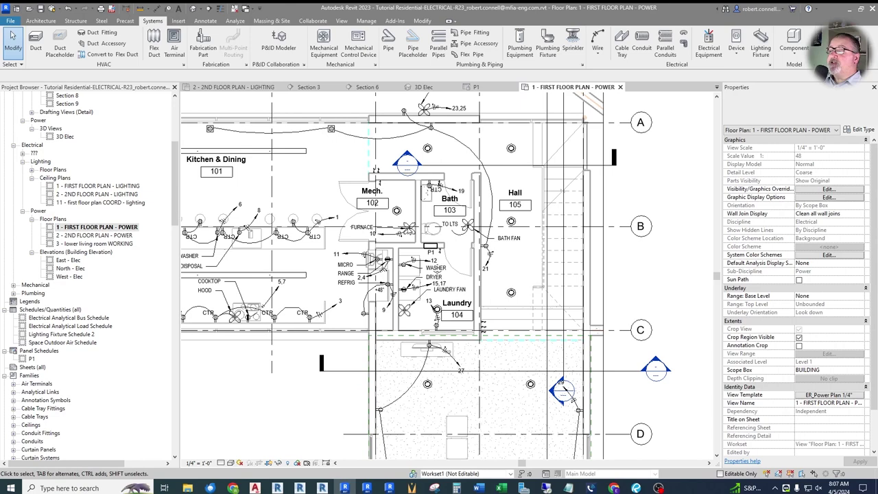
Step: Turn off Lighting Fixtures and Lighting Devices in the ER_Power Plan 1/4" template's model visibility
{"action": "left_click", "coordinate": [830, 397]}
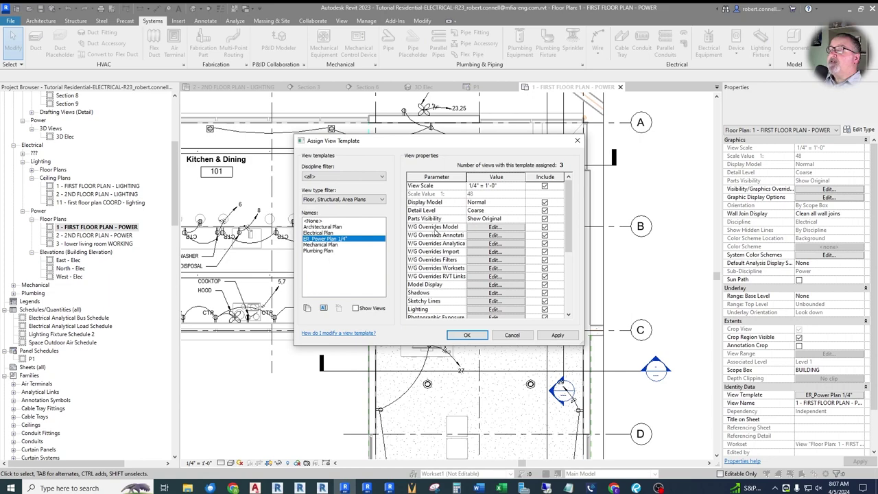
{"action": "left_click", "coordinate": [484, 228]}
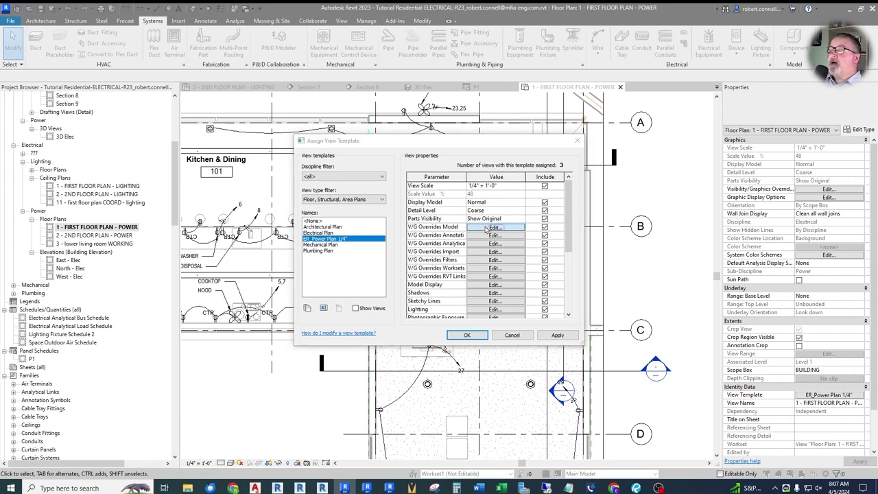
{"action": "scroll", "coordinate": [310, 231], "scroll_direction": "down", "scroll_amount": 10}
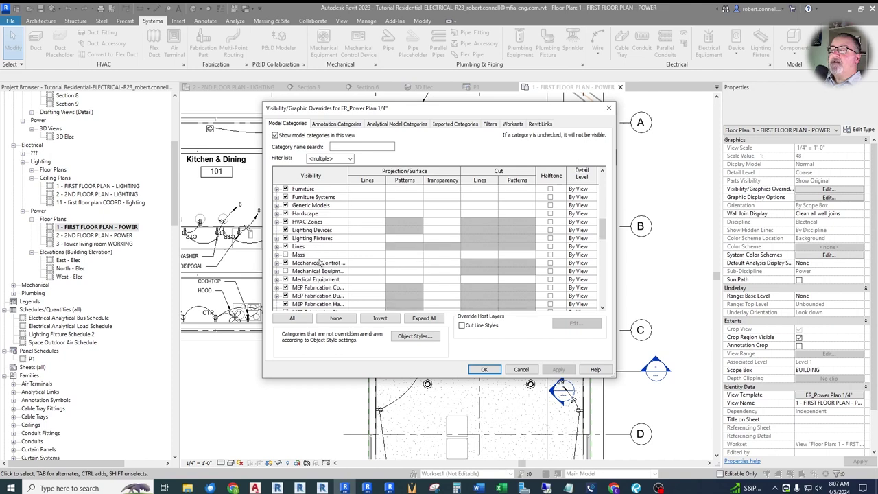
{"action": "left_click", "coordinate": [285, 239]}
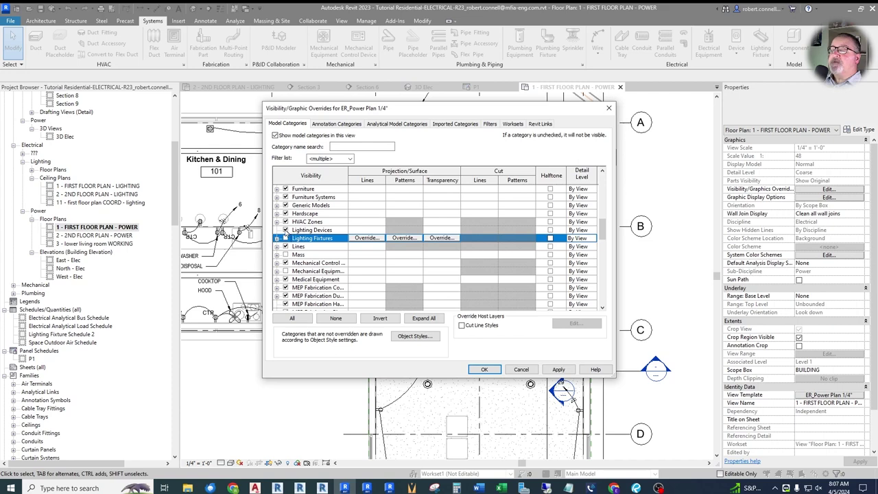
{"action": "left_click", "coordinate": [285, 230]}
{"action": "left_click", "coordinate": [484, 369]}
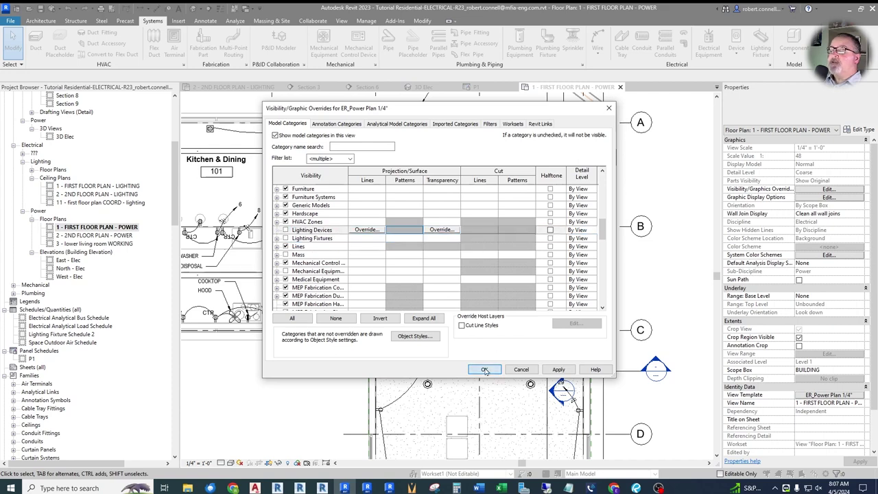
{"action": "left_click", "coordinate": [467, 336]}
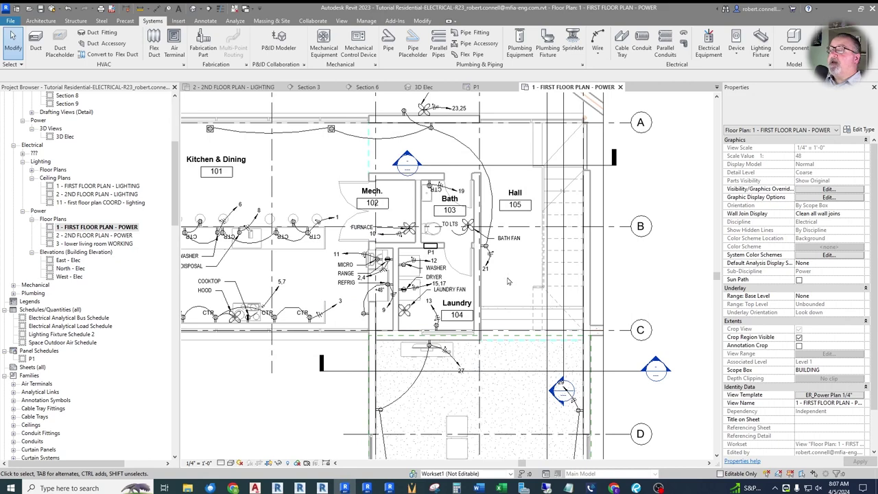
{"action": "scroll", "coordinate": [454, 268], "scroll_direction": "up", "scroll_amount": 2}
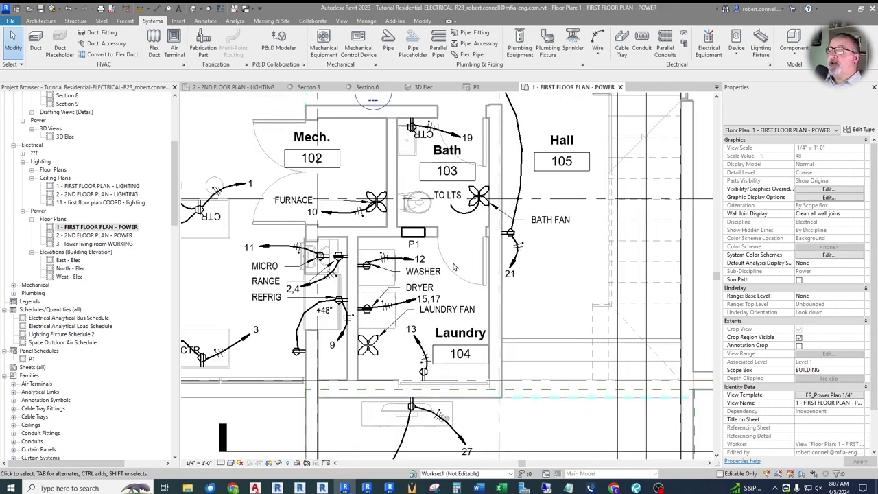
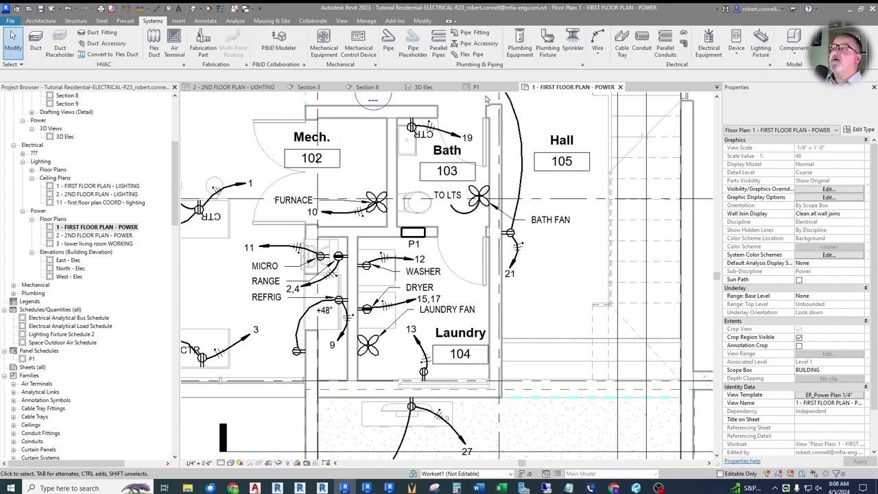
Step: Close other views and select lighting circuit 18 from the L3 fixture on the first-floor lighting plan
{"action": "left_click", "coordinate": [235, 9]}
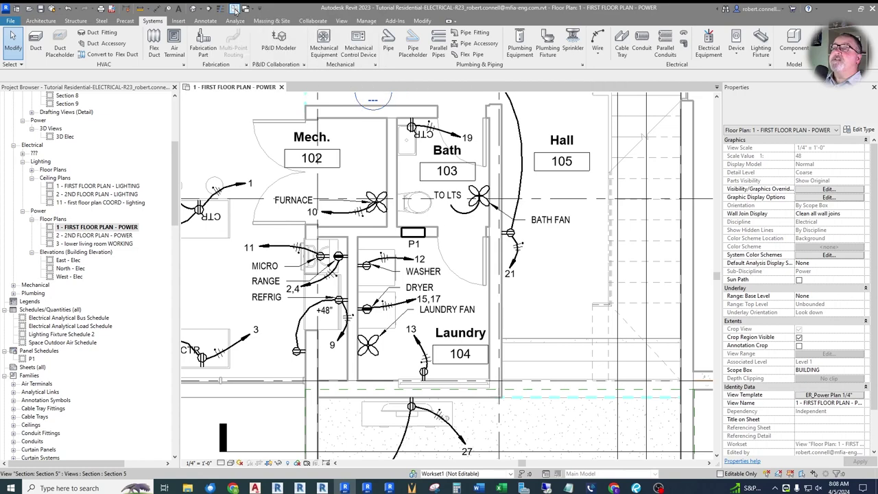
{"action": "double_click", "coordinate": [92, 187]}
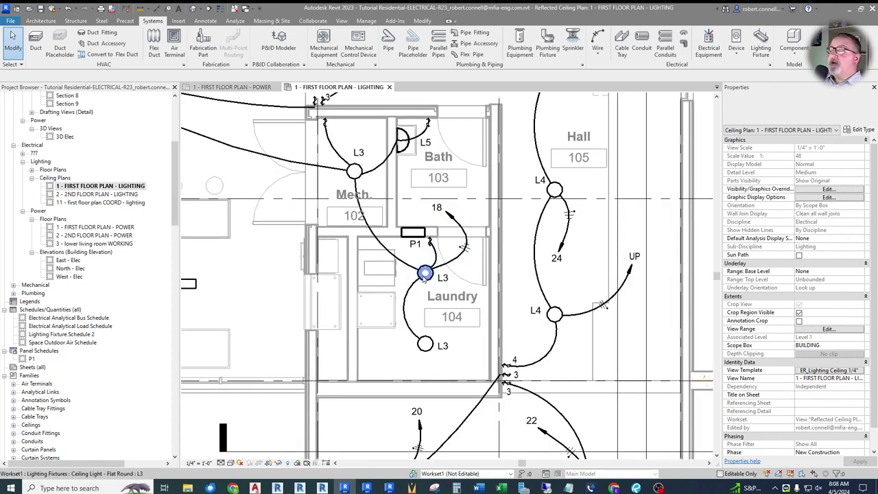
{"action": "key", "text": "Tab"}
{"action": "left_click", "coordinate": [426, 274]}
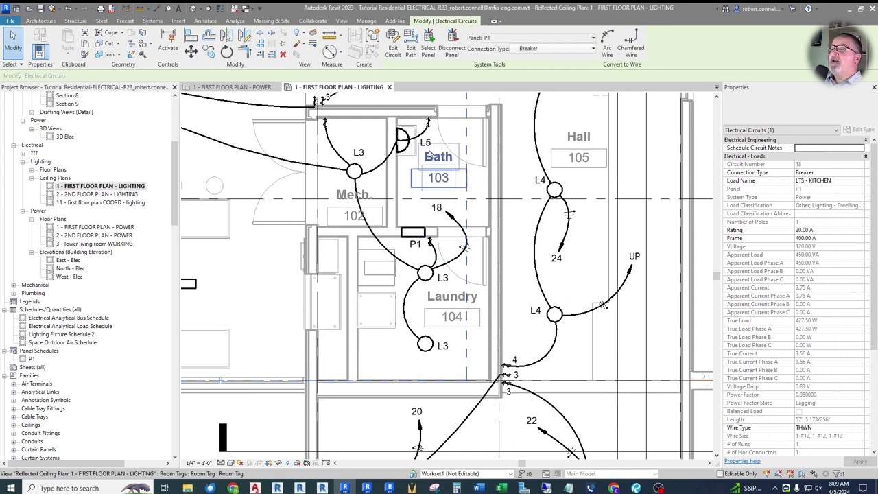
Step: On the first-floor power plan, add the laundry fan to circuit 18, bringing it to 14 elements
{"action": "left_click", "coordinate": [225, 88]}
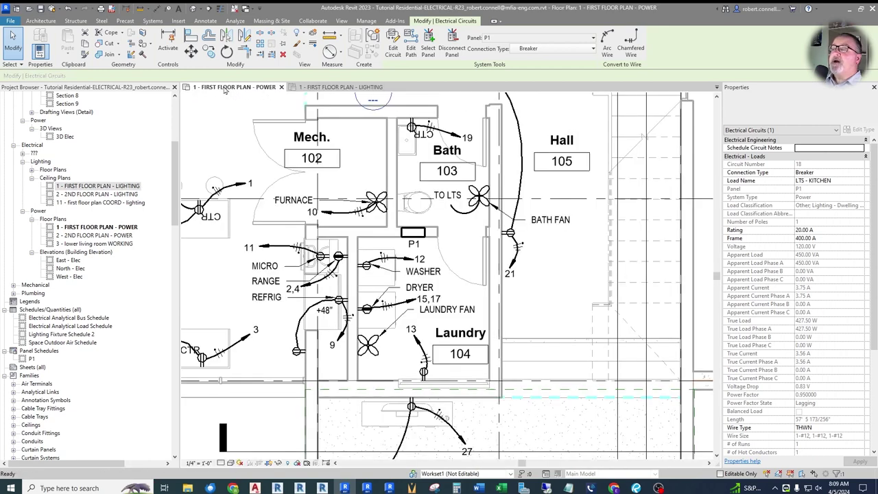
{"action": "left_click", "coordinate": [393, 48]}
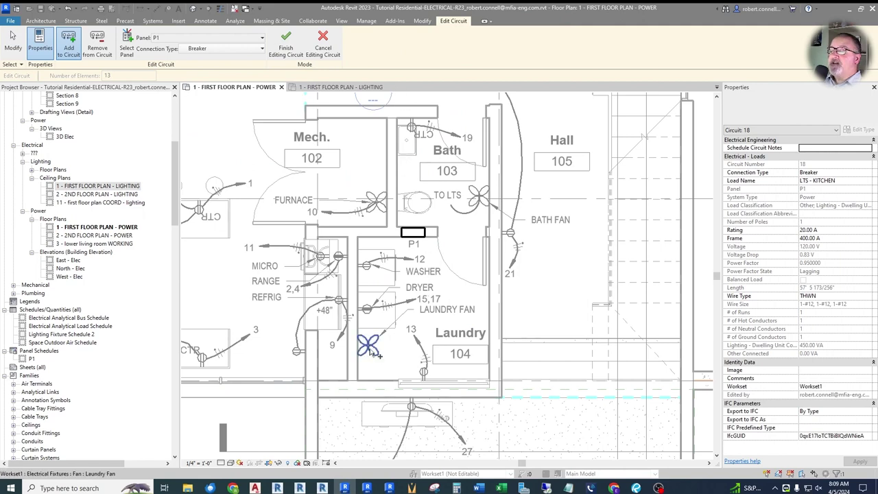
{"action": "left_click", "coordinate": [376, 360]}
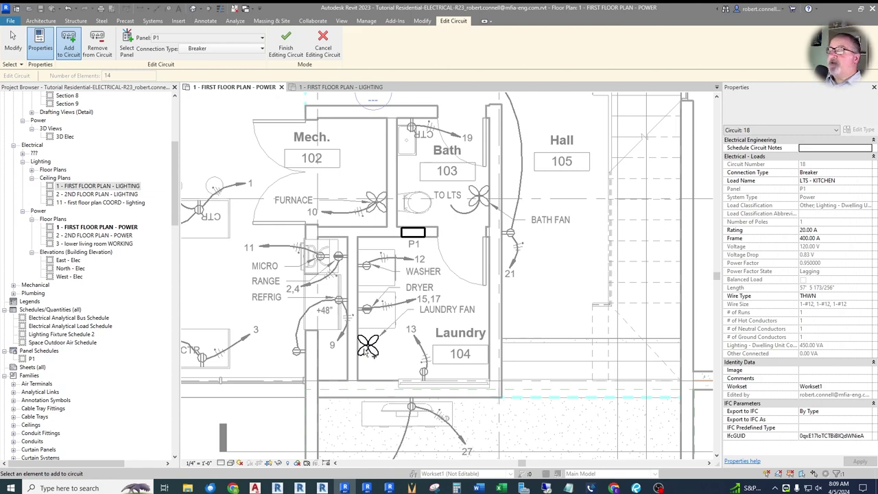
{"action": "left_click", "coordinate": [285, 47]}
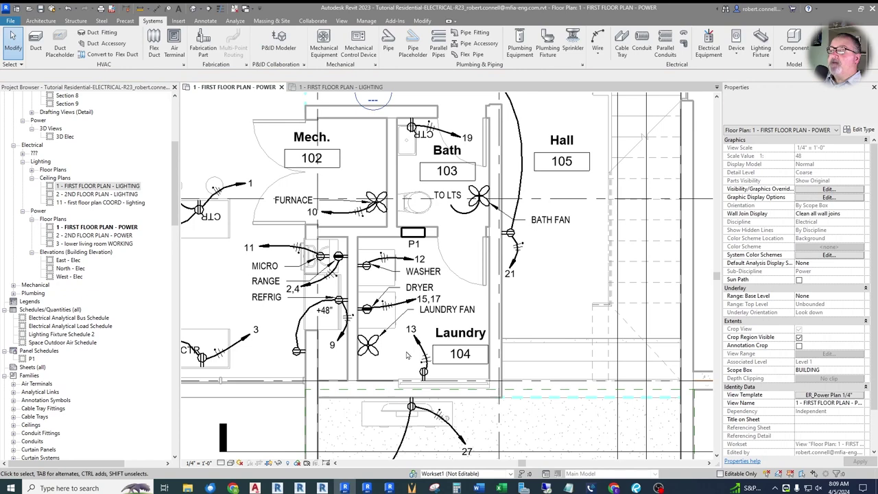
Step: Convert the laundry fan's circuit into an arc wire and bend it into a curve
{"action": "scroll", "coordinate": [386, 354], "scroll_direction": "up", "scroll_amount": 2}
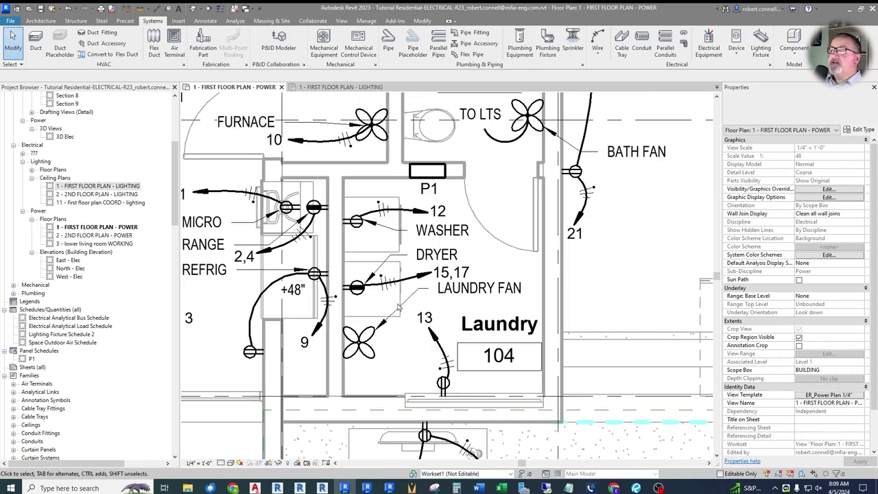
{"action": "key", "text": "Tab"}
{"action": "left_click", "coordinate": [362, 346]}
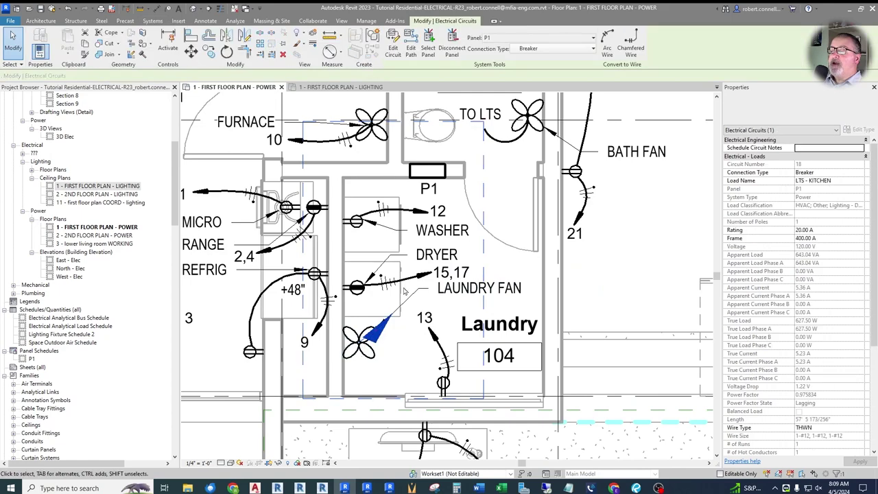
{"action": "left_click", "coordinate": [607, 49]}
{"action": "scroll", "coordinate": [383, 337], "scroll_direction": "up", "scroll_amount": 3}
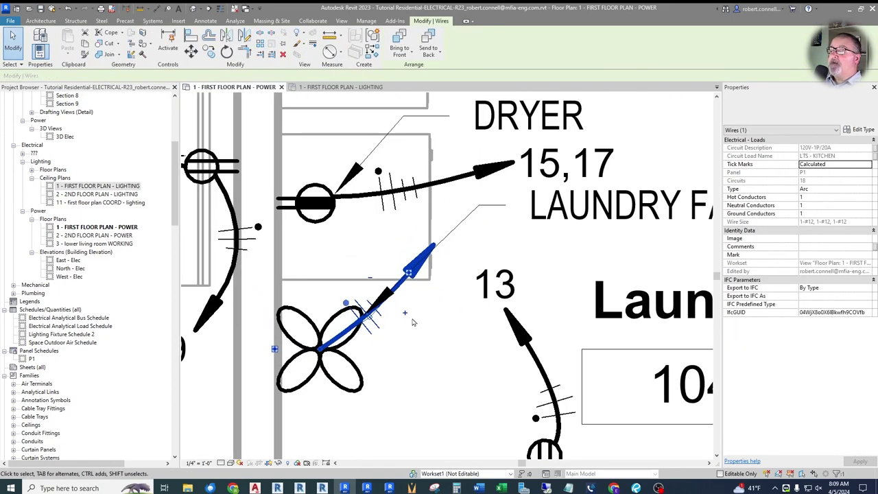
{"action": "left_click_drag", "start_coordinate": [374, 319], "coordinate": [411, 337]}
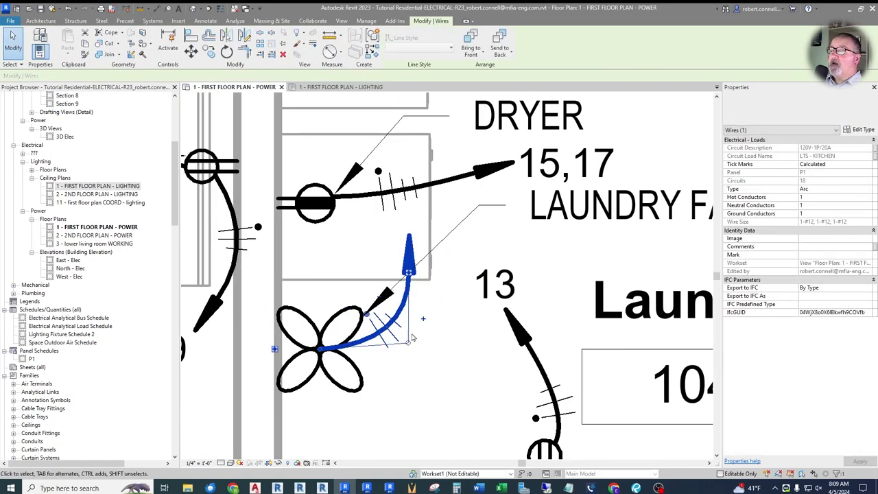
{"action": "left_click", "coordinate": [429, 290]}
Step: Reshape the laundry fan's arc wire, pulling its arrow end down and right
{"action": "scroll", "coordinate": [429, 288], "scroll_direction": "down", "scroll_amount": 2}
{"action": "scroll", "coordinate": [435, 284], "scroll_direction": "down", "scroll_amount": 2}
{"action": "scroll", "coordinate": [414, 288], "scroll_direction": "up", "scroll_amount": 2}
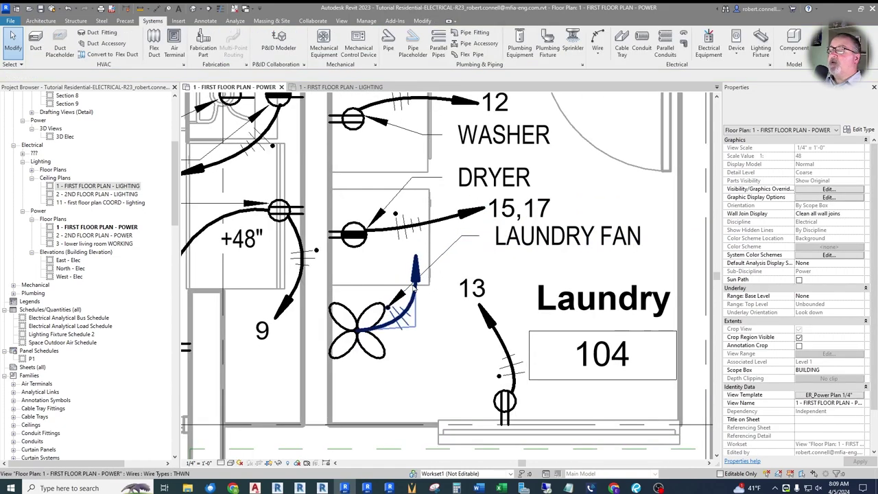
{"action": "left_click", "coordinate": [415, 302]}
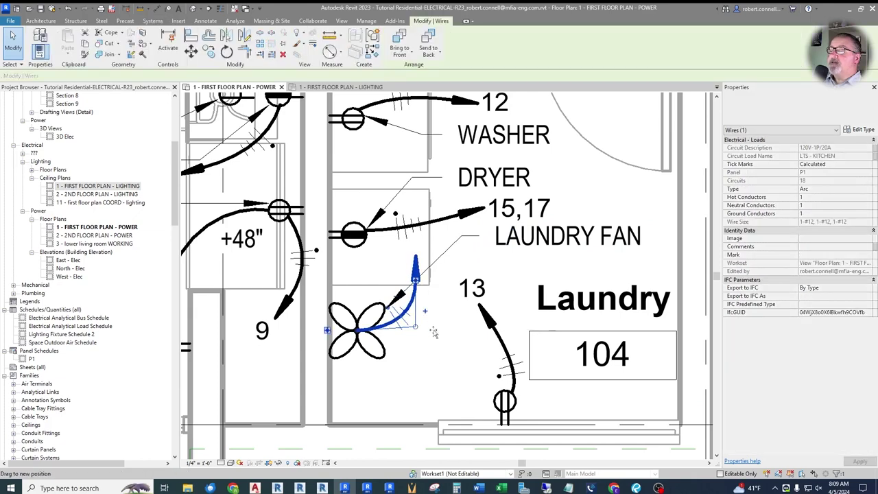
{"action": "left_click_drag", "start_coordinate": [415, 279], "coordinate": [439, 370]}
{"action": "left_click", "coordinate": [421, 304]}
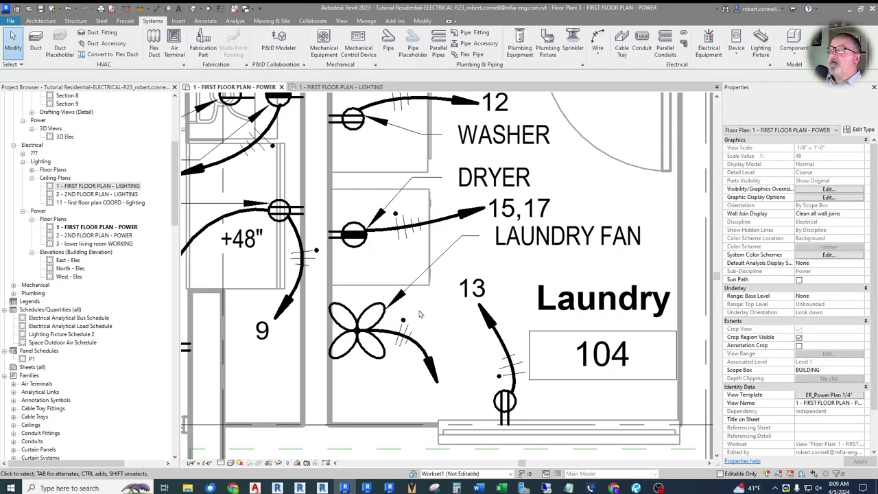
{"action": "scroll", "coordinate": [478, 267], "scroll_direction": "down", "scroll_amount": 4}
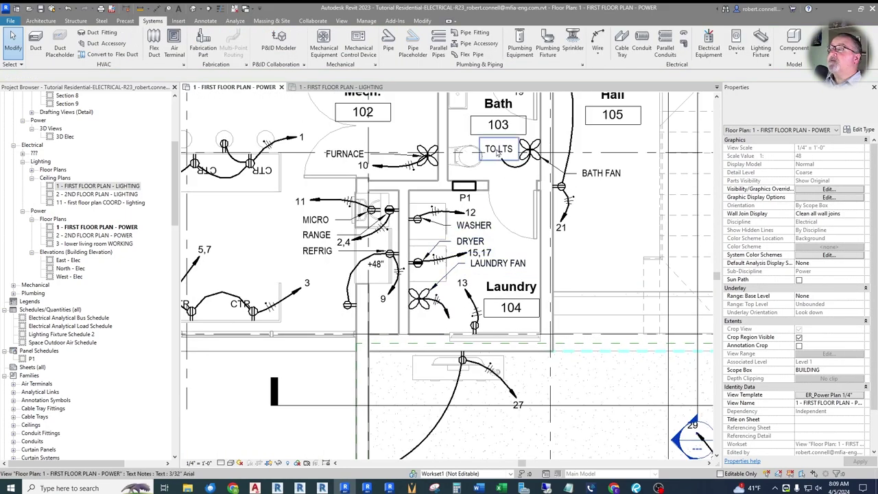
Step: Copy the bath fan's TO LTS note to below the laundry fan
{"action": "left_click", "coordinate": [499, 149]}
{"action": "left_click", "coordinate": [209, 52]}
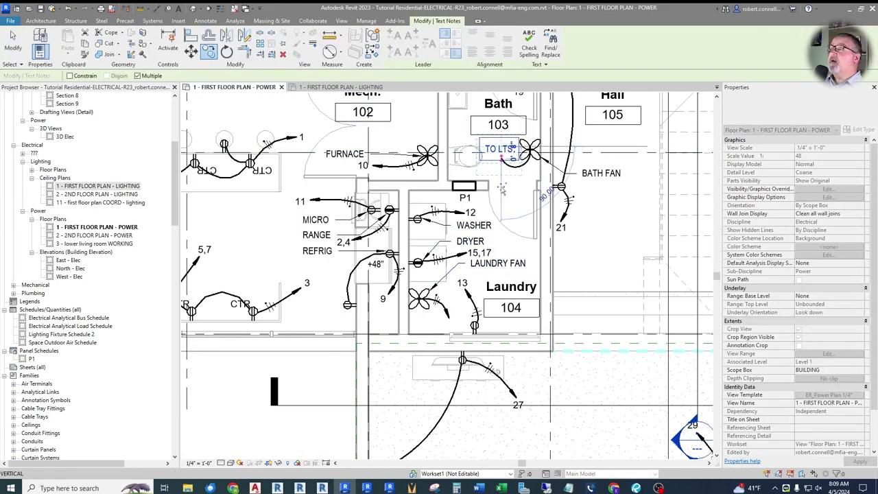
{"action": "left_click", "coordinate": [499, 150]}
{"action": "scroll", "coordinate": [432, 357], "scroll_direction": "up", "scroll_amount": 5}
{"action": "left_click", "coordinate": [472, 285]}
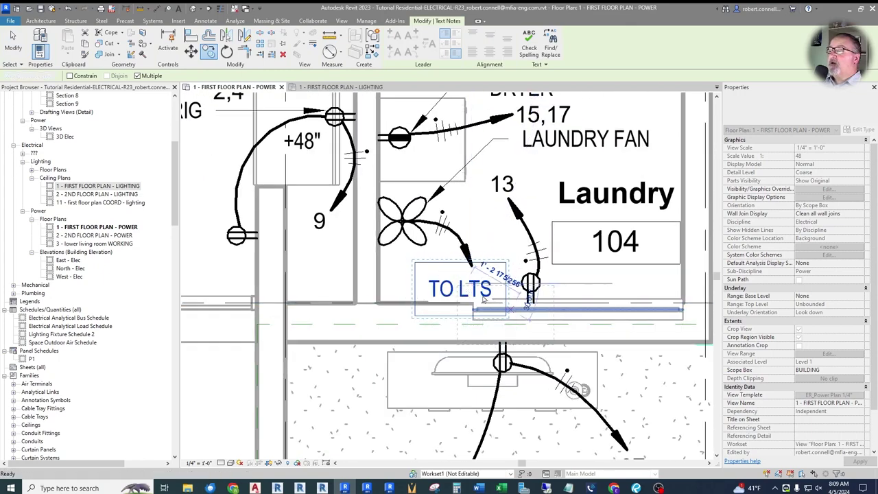
{"action": "key", "text": "Escape"}
{"action": "left_click", "coordinate": [472, 281]}
{"action": "key", "text": "Escape"}
{"action": "scroll", "coordinate": [432, 309], "scroll_direction": "down", "scroll_amount": 5}
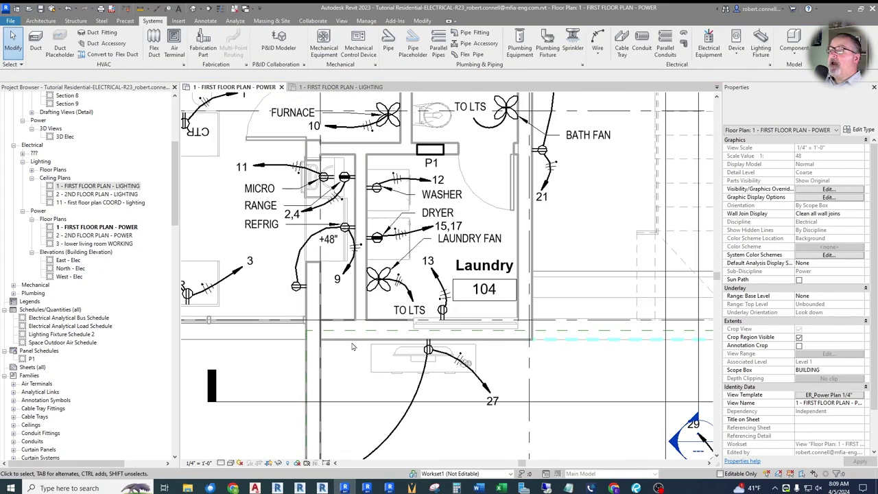
Step: Check the bath fan's arc wire for comparison
{"action": "scroll", "coordinate": [450, 177], "scroll_direction": "up", "scroll_amount": 2}
{"action": "scroll", "coordinate": [447, 178], "scroll_direction": "up", "scroll_amount": 2}
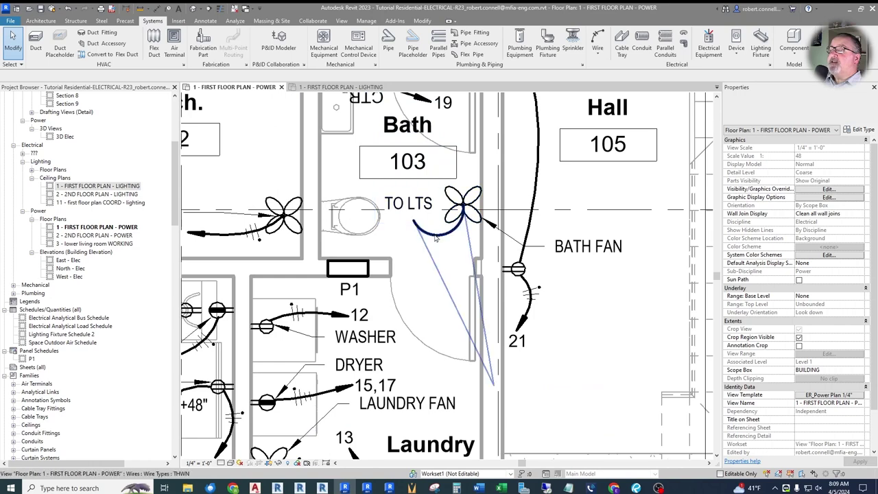
{"action": "left_click", "coordinate": [435, 236]}
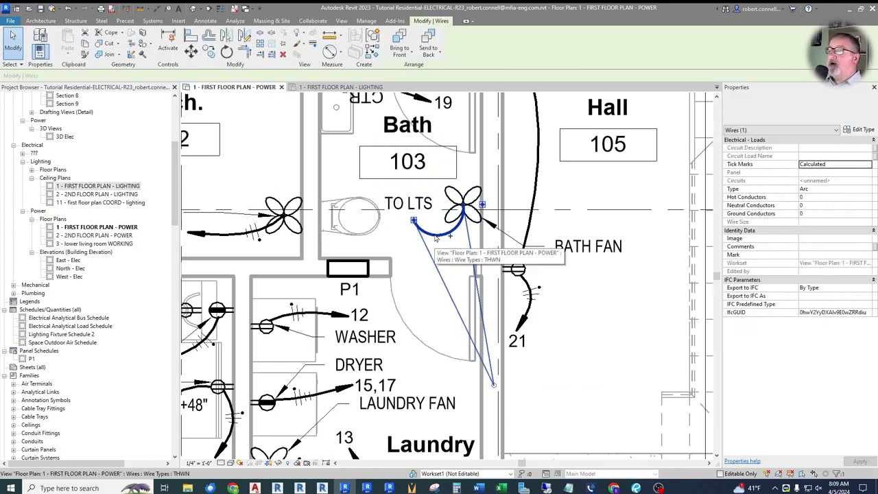
{"action": "key", "text": "Escape"}
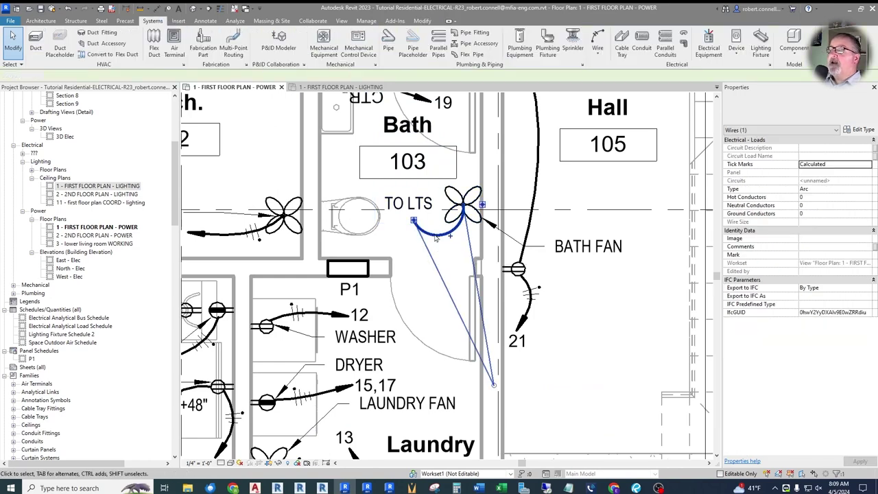
{"action": "scroll", "coordinate": [434, 238], "scroll_direction": "down", "scroll_amount": 3}
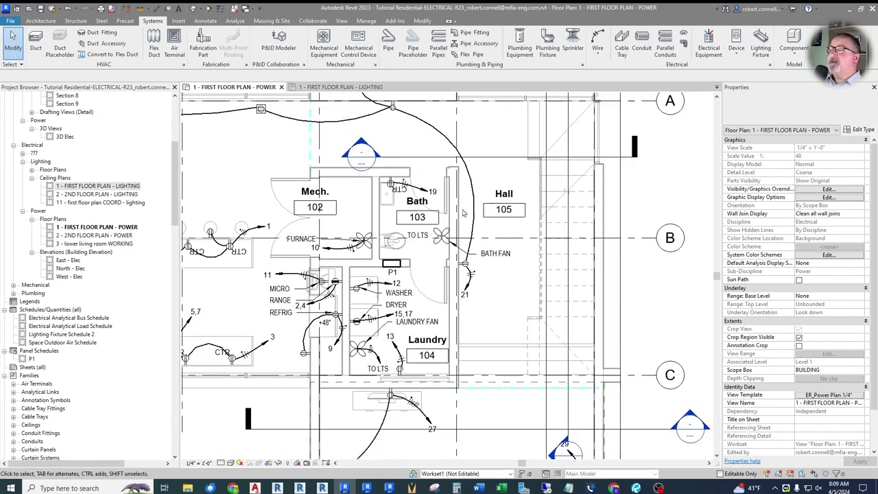
Step: Select circuit 18 from the L5 fixture and add the bath fan to it on the power plan
{"action": "scroll", "coordinate": [439, 235], "scroll_direction": "up", "scroll_amount": 2}
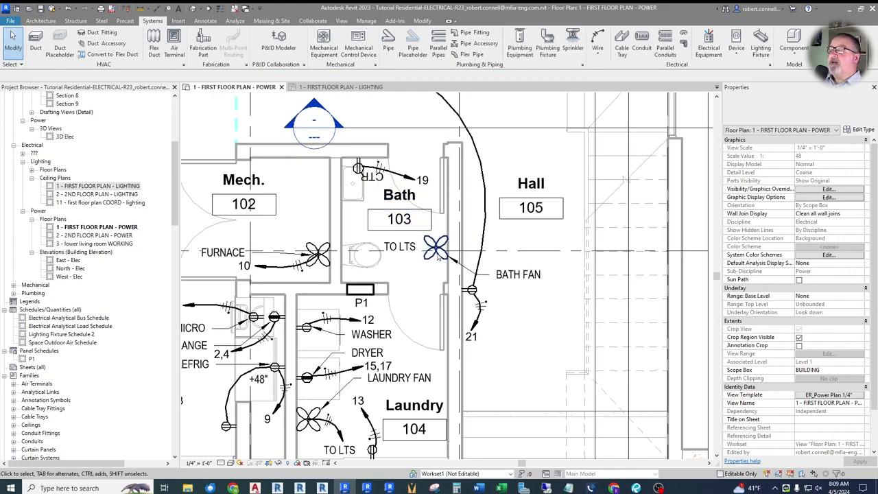
{"action": "left_click", "coordinate": [338, 88]}
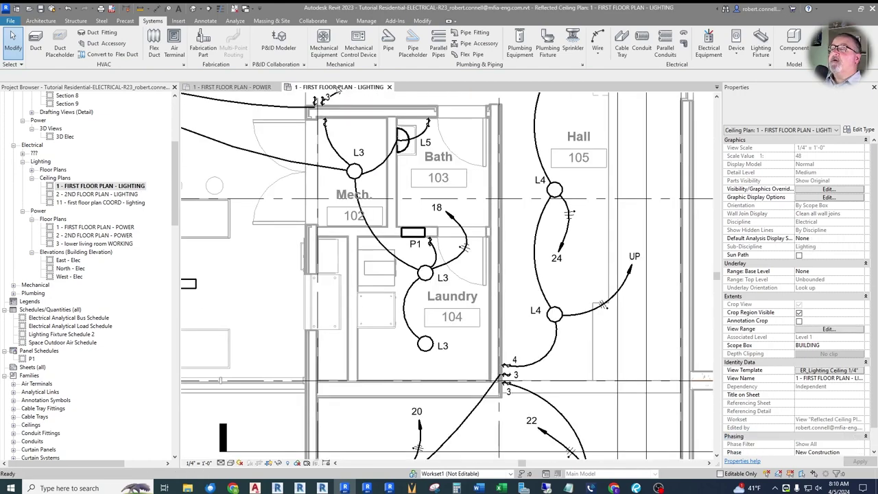
{"action": "key", "text": "Tab"}
{"action": "left_click", "coordinate": [406, 142]}
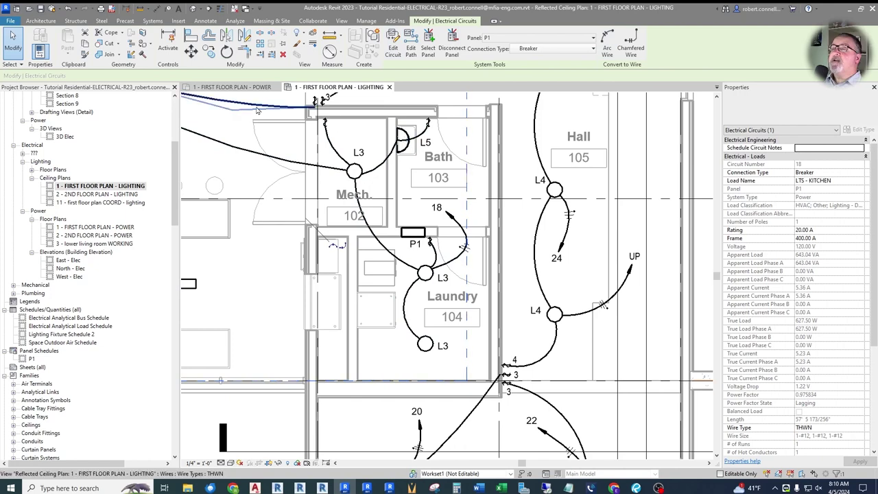
{"action": "left_click", "coordinate": [230, 87]}
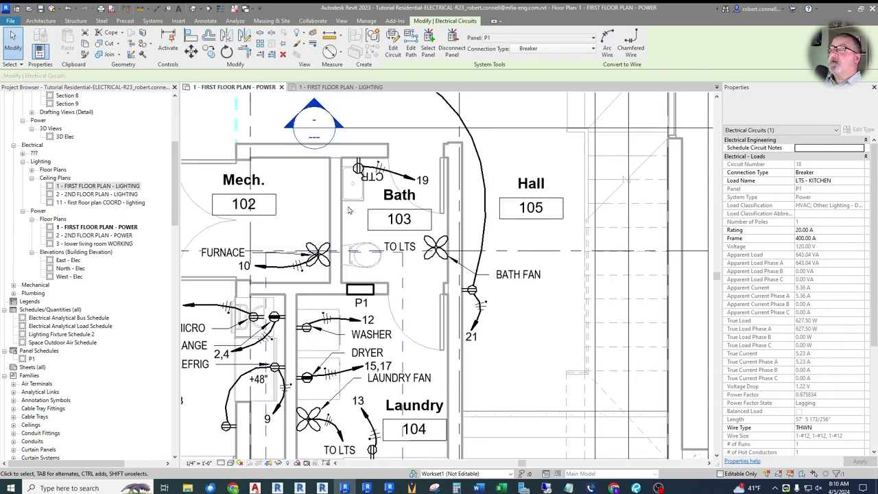
{"action": "left_click", "coordinate": [393, 50]}
{"action": "left_click", "coordinate": [434, 247]}
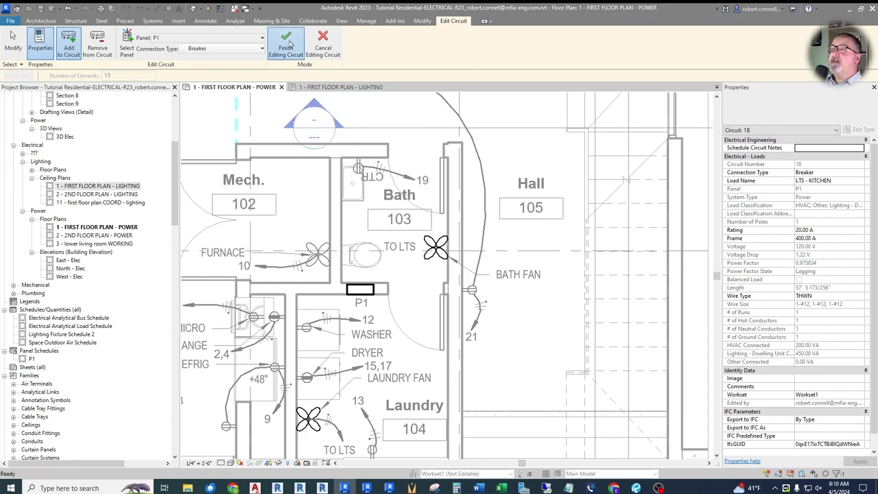
{"action": "left_click", "coordinate": [287, 45]}
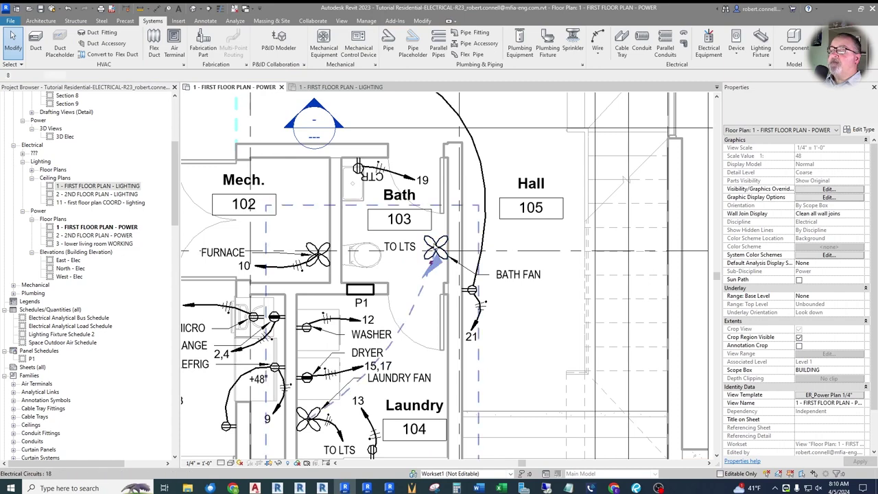
Step: Delete the wire running from the laundry fan to the bath fan
{"action": "left_click", "coordinate": [432, 263]}
{"action": "key", "text": "Escape"}
{"action": "left_click", "coordinate": [491, 219]}
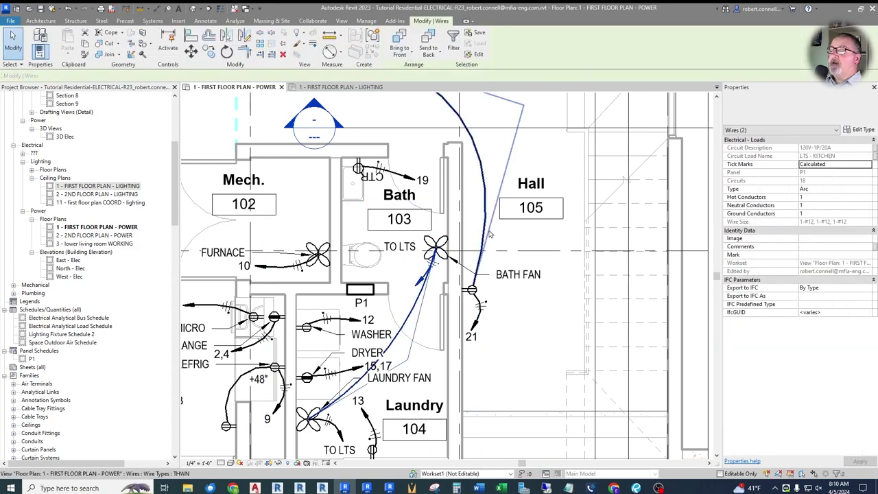
{"action": "key", "text": "Escape"}
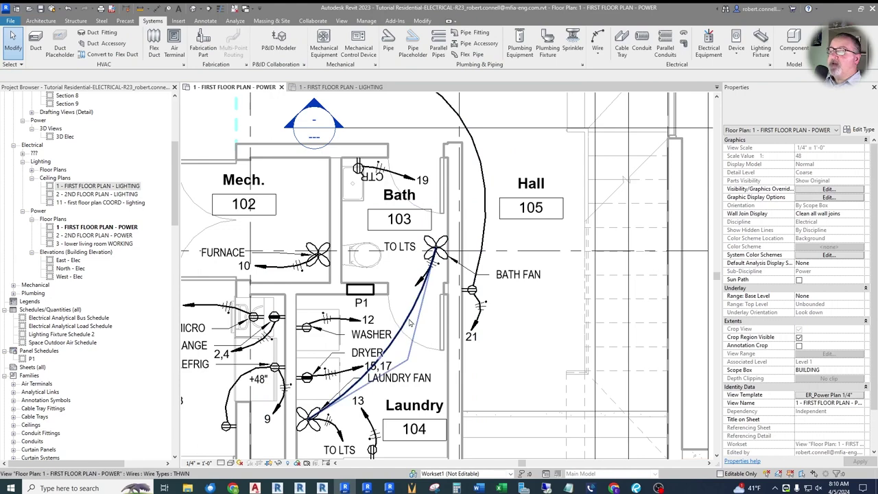
{"action": "left_click", "coordinate": [413, 324]}
{"action": "key", "text": "Delete"}
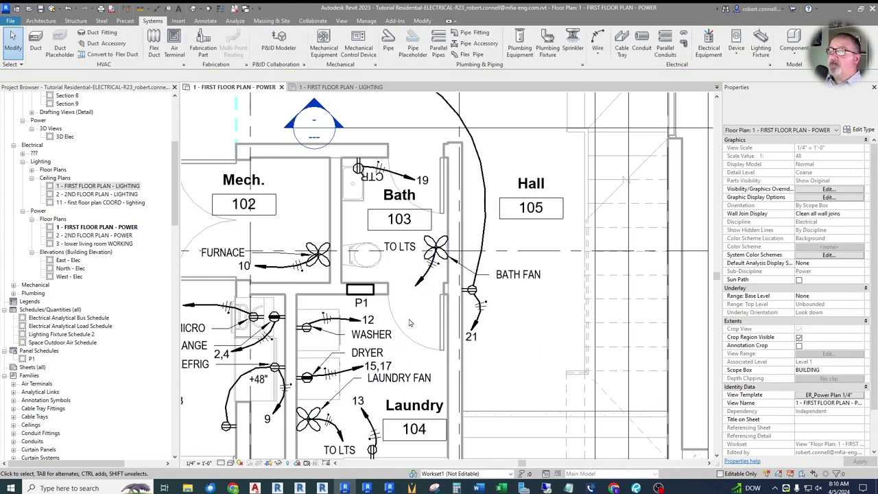
Step: Bend the bath fan's home-run arc left toward its TO LTS note
{"action": "scroll", "coordinate": [405, 308], "scroll_direction": "up", "scroll_amount": 3}
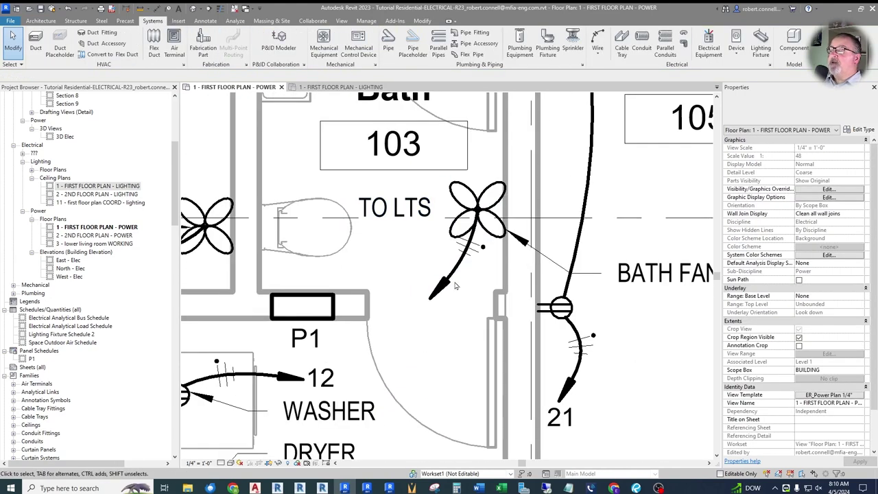
{"action": "left_click", "coordinate": [447, 284]}
{"action": "left_click_drag", "start_coordinate": [446, 281], "coordinate": [414, 255]}
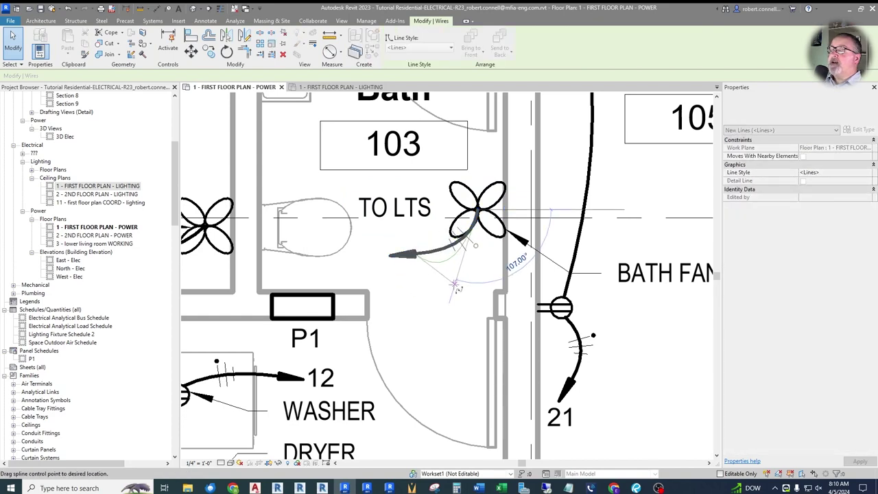
{"action": "key", "text": "Escape"}
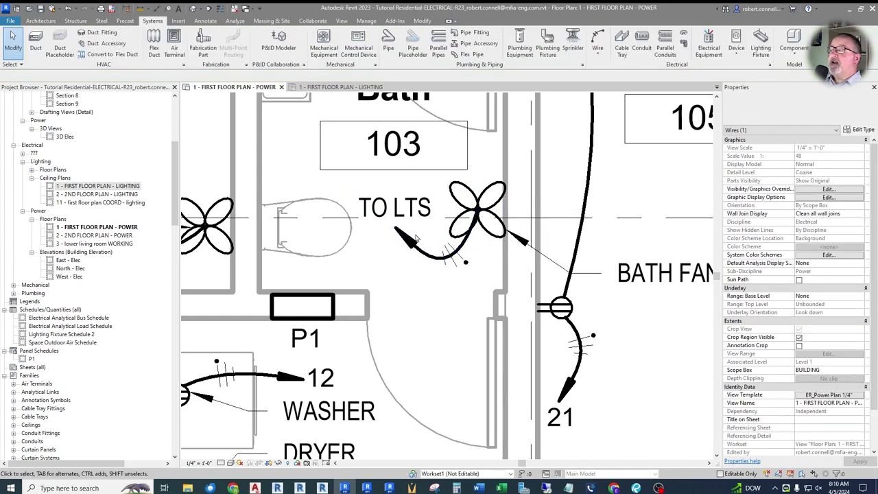
{"action": "scroll", "coordinate": [413, 184], "scroll_direction": "down", "scroll_amount": 3}
{"action": "scroll", "coordinate": [415, 189], "scroll_direction": "down", "scroll_amount": 2}
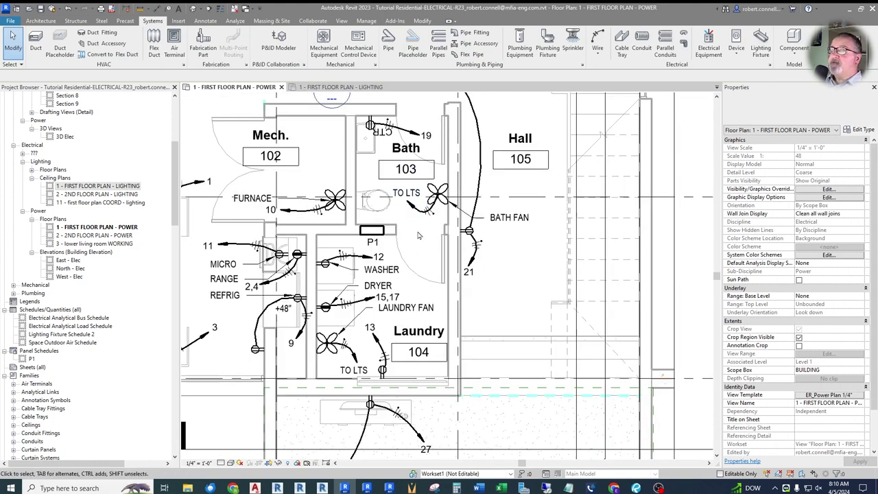
{"action": "scroll", "coordinate": [423, 245], "scroll_direction": "down", "scroll_amount": 2}
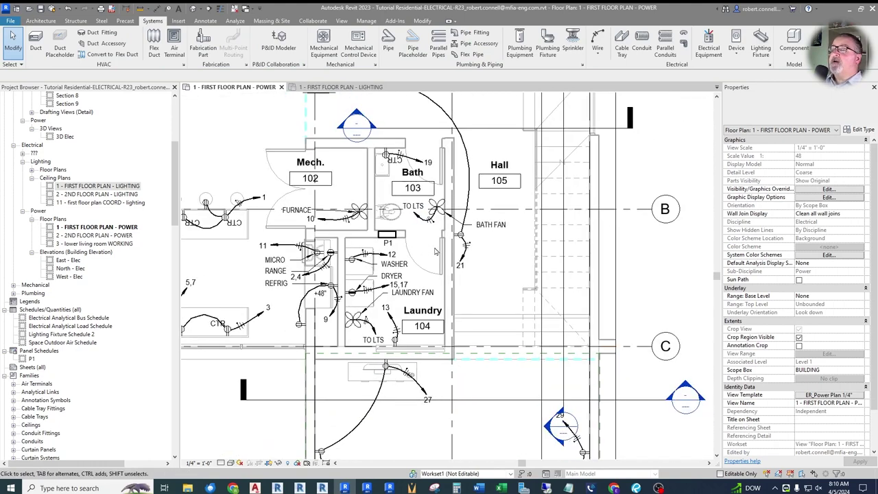
{"action": "scroll", "coordinate": [333, 211], "scroll_direction": "down", "scroll_amount": 1}
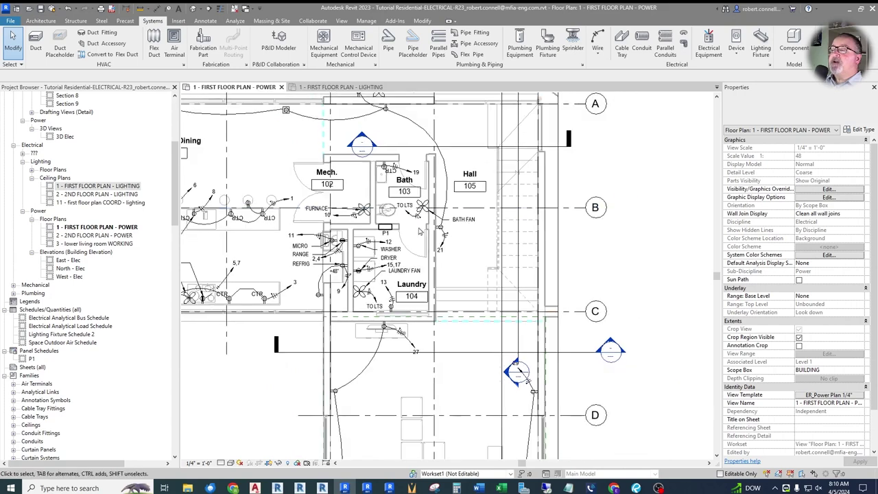
{"action": "scroll", "coordinate": [426, 240], "scroll_direction": "down", "scroll_amount": 2}
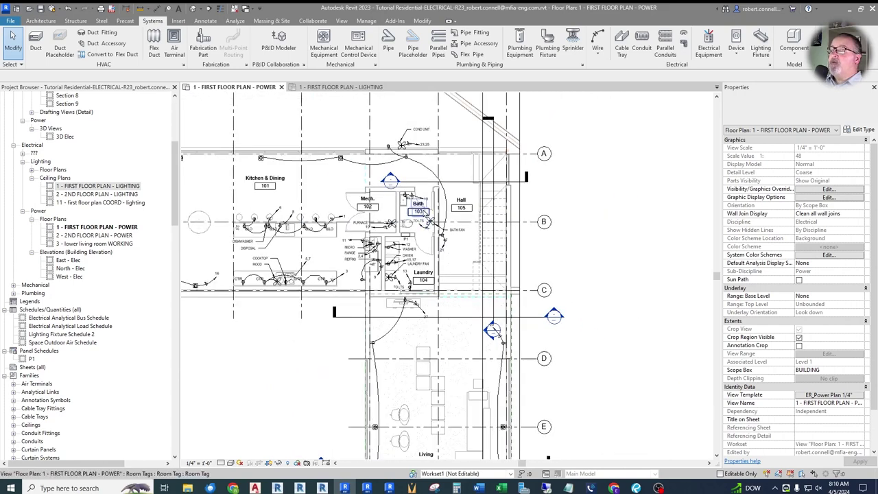
{"action": "scroll", "coordinate": [428, 253], "scroll_direction": "down", "scroll_amount": 2}
{"action": "scroll", "coordinate": [425, 251], "scroll_direction": "down", "scroll_amount": 2}
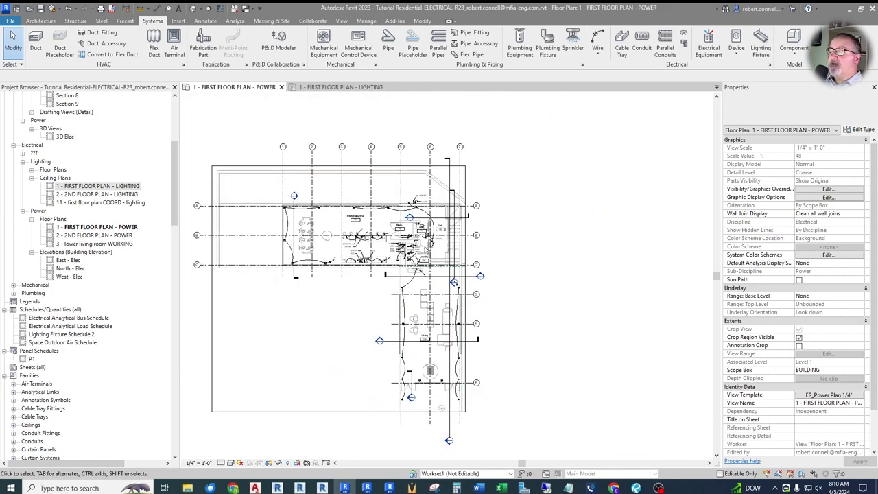
Step: Open 2 - 2ND FLOOR PLAN - LIGHTING and 2 - 2ND FLOOR PLAN - POWER, ending on lighting
{"action": "double_click", "coordinate": [93, 195]}
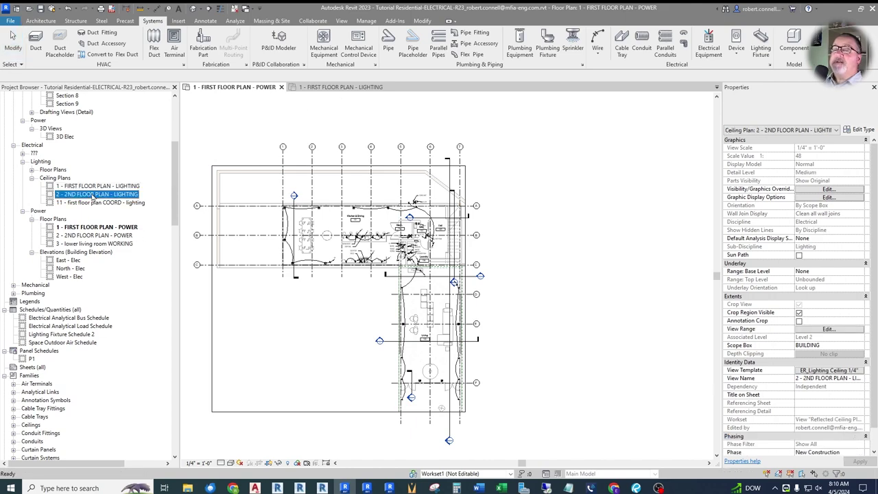
{"action": "double_click", "coordinate": [91, 235]}
{"action": "scroll", "coordinate": [404, 258], "scroll_direction": "up", "scroll_amount": 2}
{"action": "scroll", "coordinate": [403, 259], "scroll_direction": "up", "scroll_amount": 3}
{"action": "scroll", "coordinate": [370, 240], "scroll_direction": "down", "scroll_amount": 3}
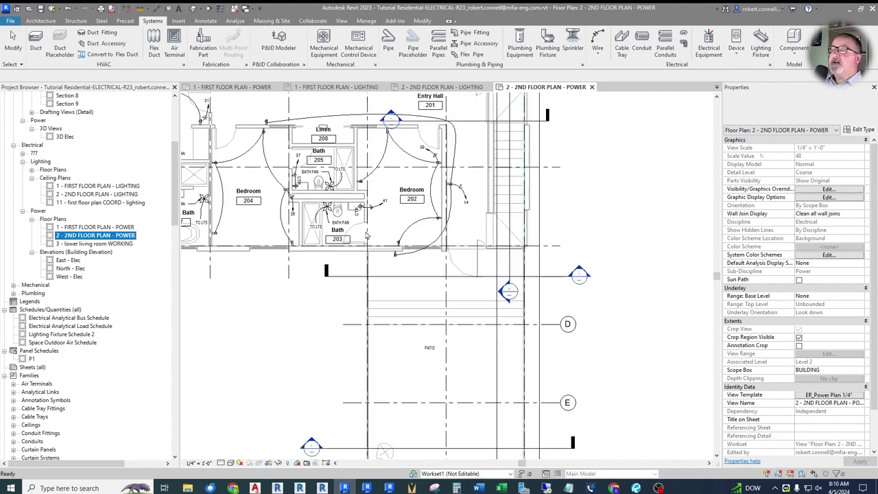
{"action": "scroll", "coordinate": [374, 240], "scroll_direction": "down", "scroll_amount": 5}
{"action": "scroll", "coordinate": [440, 252], "scroll_direction": "up", "scroll_amount": 2}
{"action": "left_click", "coordinate": [442, 87]}
Step: Inspect the switch by the Bedroom 204 door on the second-floor lighting plan
{"action": "scroll", "coordinate": [376, 227], "scroll_direction": "up", "scroll_amount": 6}
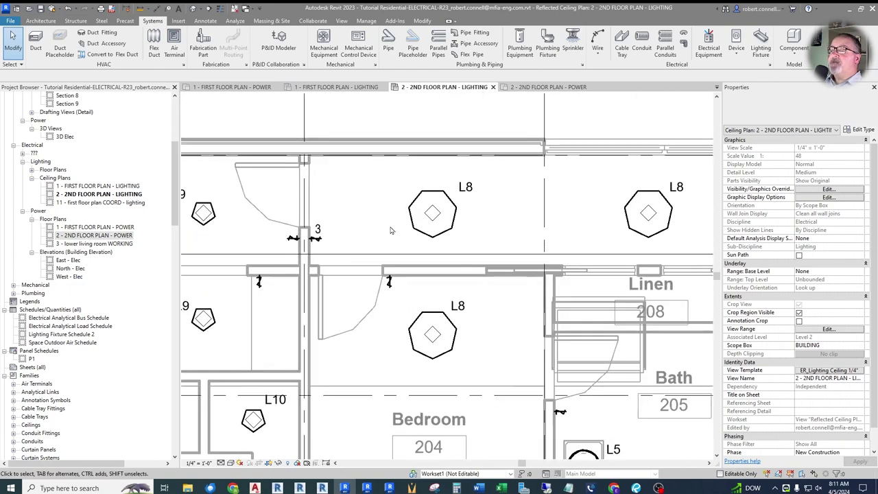
{"action": "left_click", "coordinate": [391, 283]}
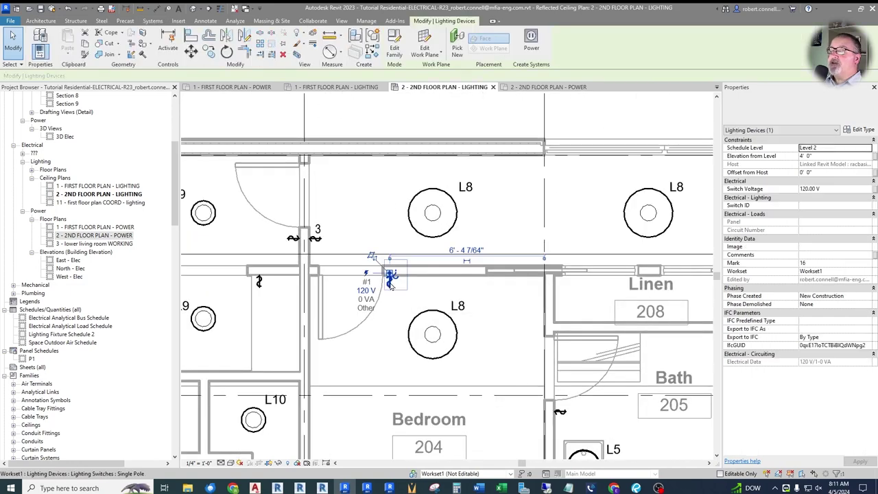
{"action": "scroll", "coordinate": [342, 229], "scroll_direction": "down", "scroll_amount": 2}
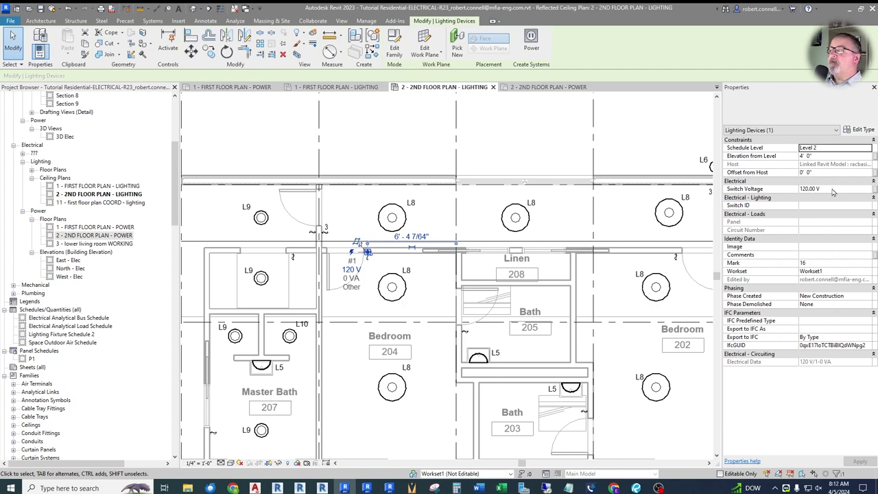
{"action": "left_click", "coordinate": [386, 265]}
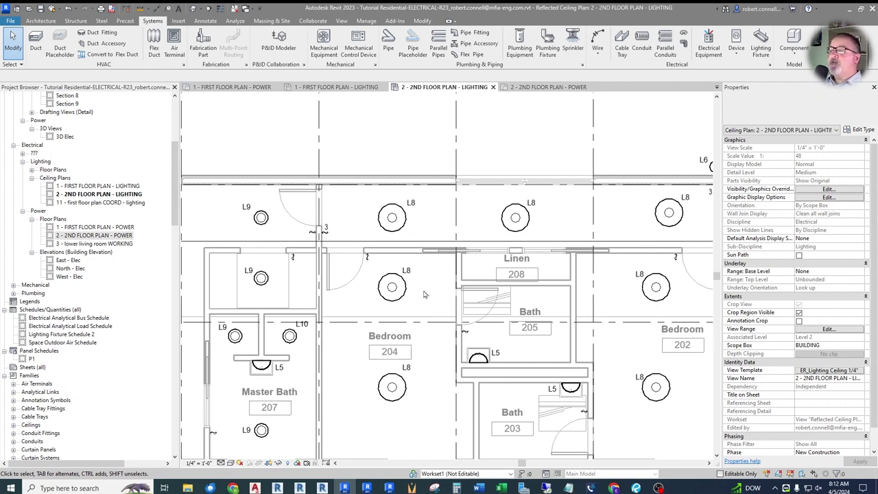
{"action": "left_click", "coordinate": [368, 253]}
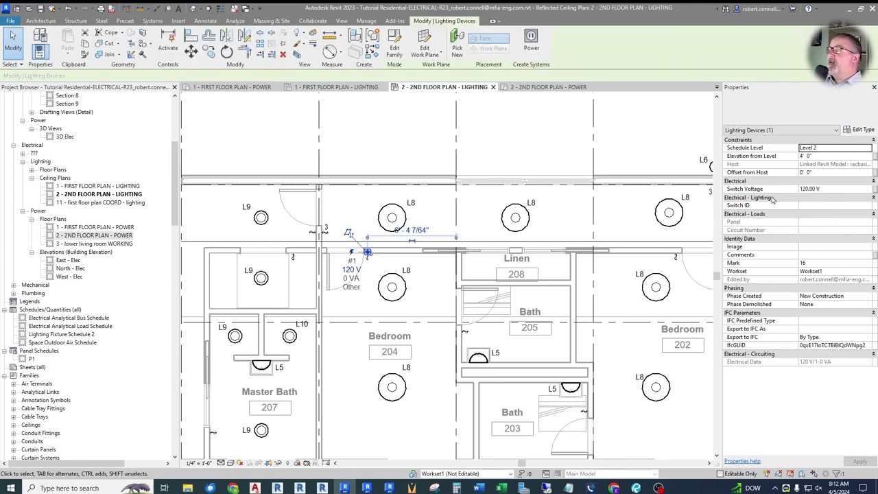
{"action": "key", "text": "Escape"}
{"action": "scroll", "coordinate": [465, 322], "scroll_direction": "down", "scroll_amount": 5}
{"action": "scroll", "coordinate": [464, 321], "scroll_direction": "up", "scroll_amount": 2}
{"action": "scroll", "coordinate": [393, 274], "scroll_direction": "down", "scroll_amount": 3}
{"action": "scroll", "coordinate": [393, 273], "scroll_direction": "up", "scroll_amount": 4}
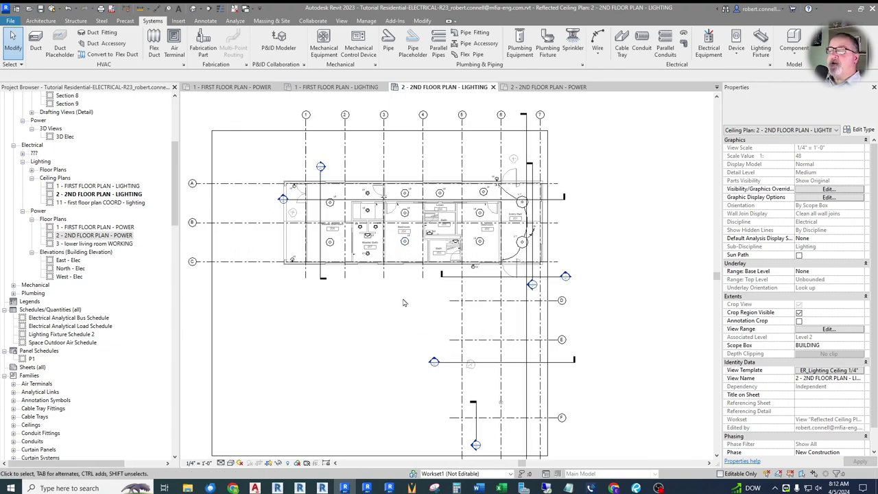